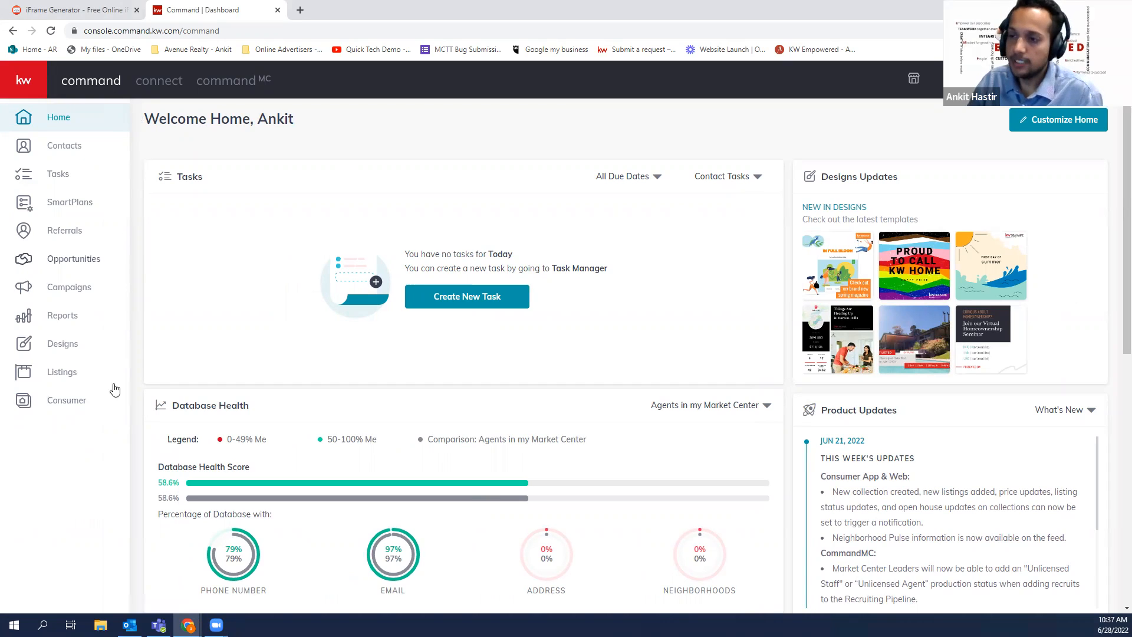
# Open the Consumer Agent Site Pages list with its four pages, then the account menu
pyautogui.click(75, 410)
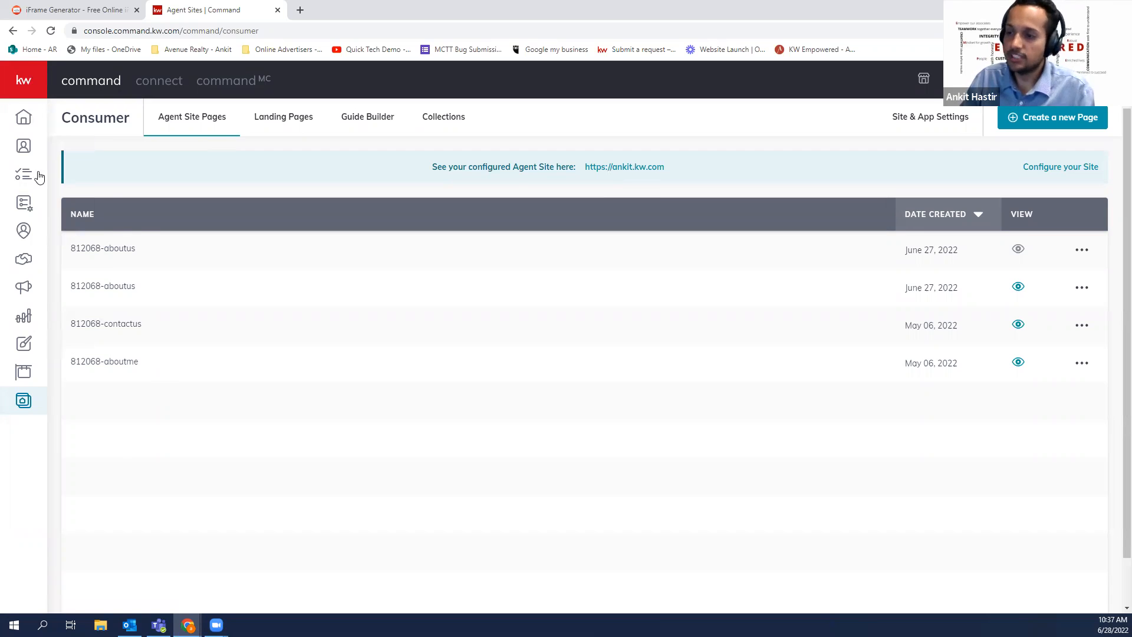
pyautogui.moveTo(99, 411)
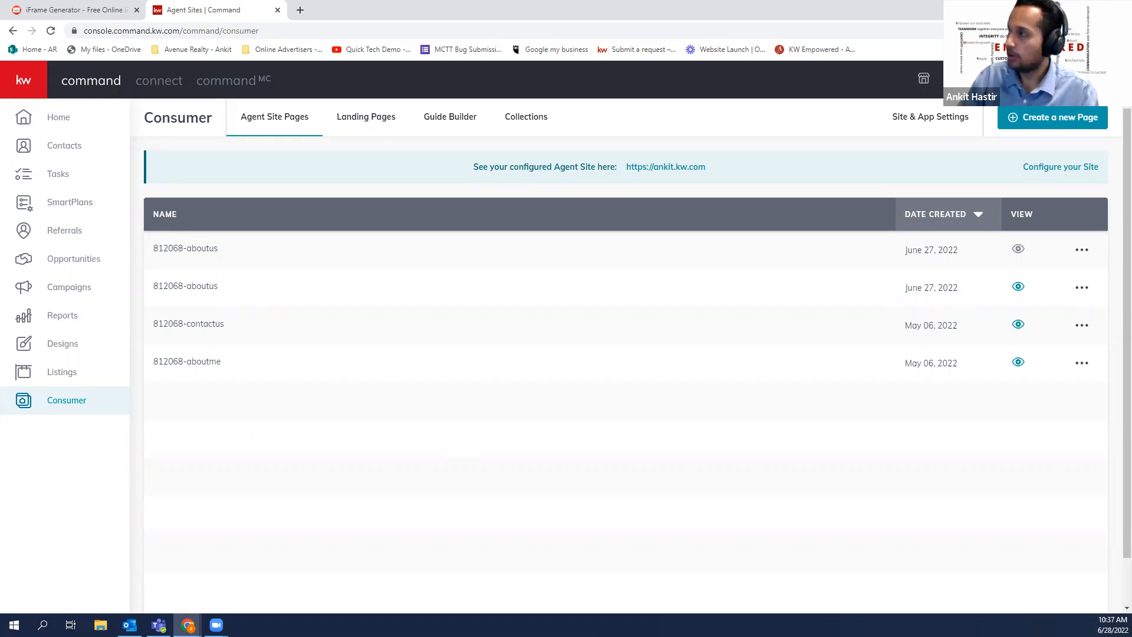
pyautogui.click(1072, 80)
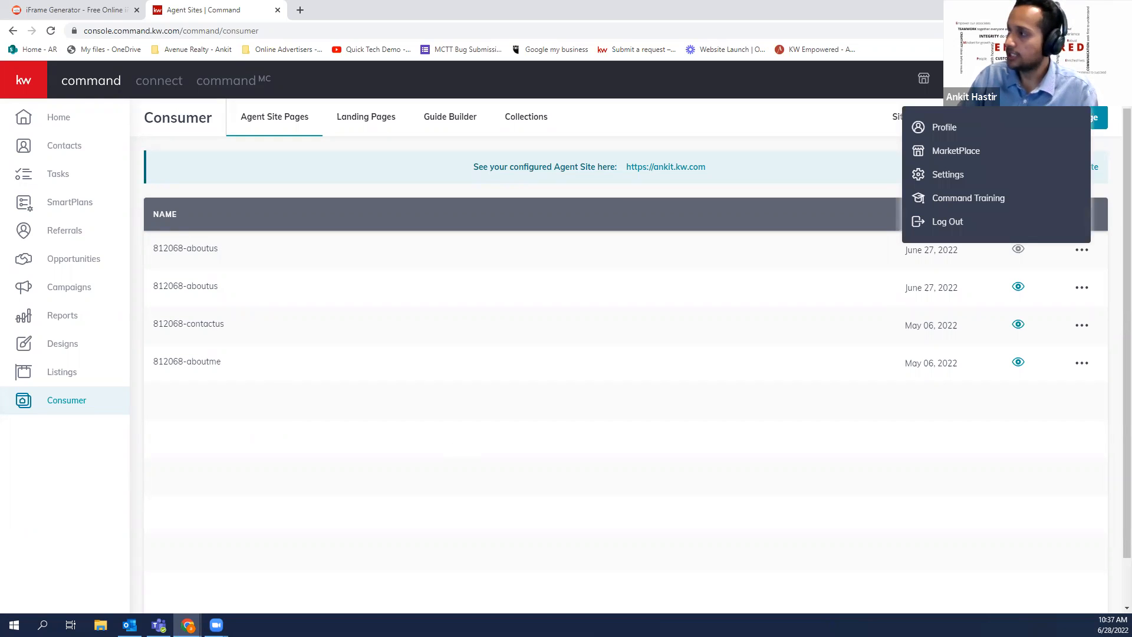
# Go to Settings, expand Connect Settings and open the Marketing Profile page
pyautogui.click(937, 177)
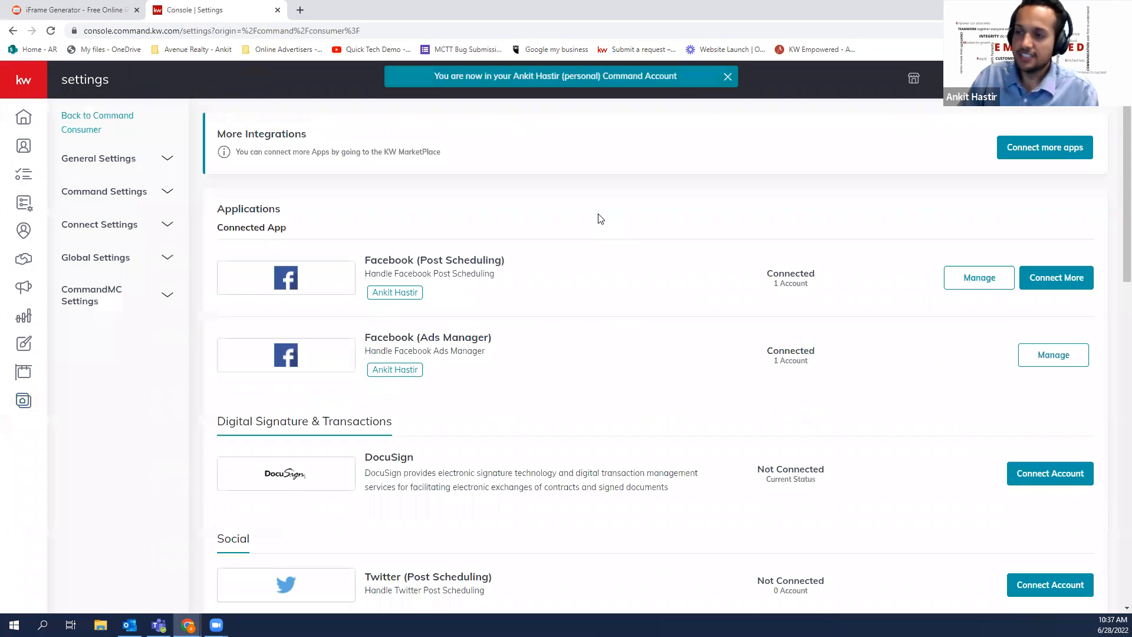
pyautogui.click(150, 259)
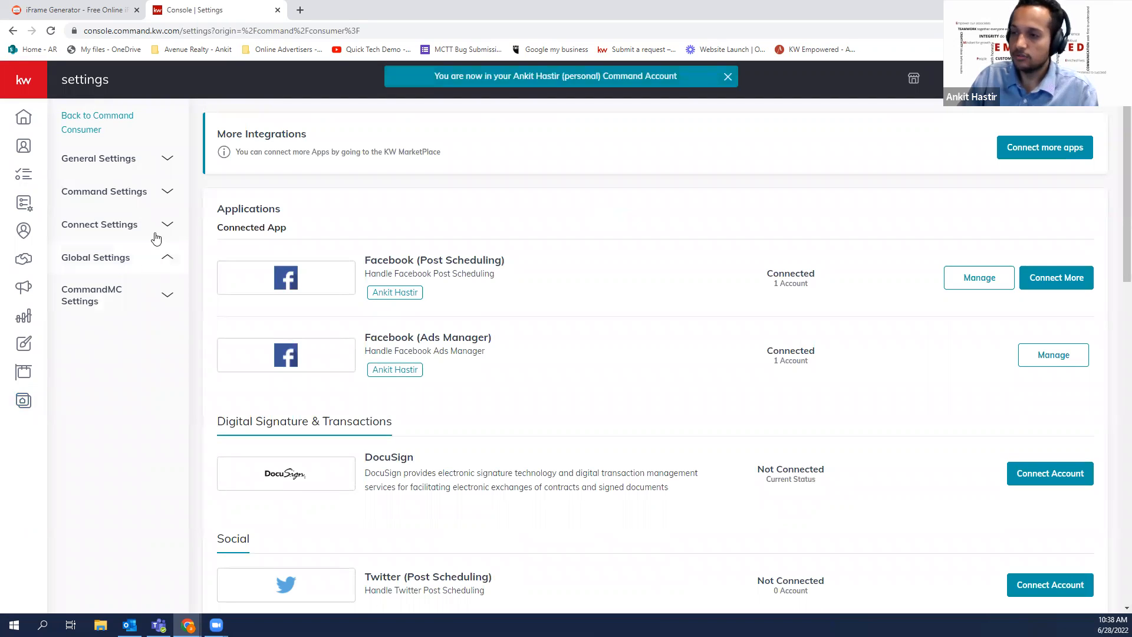
pyautogui.click(155, 236)
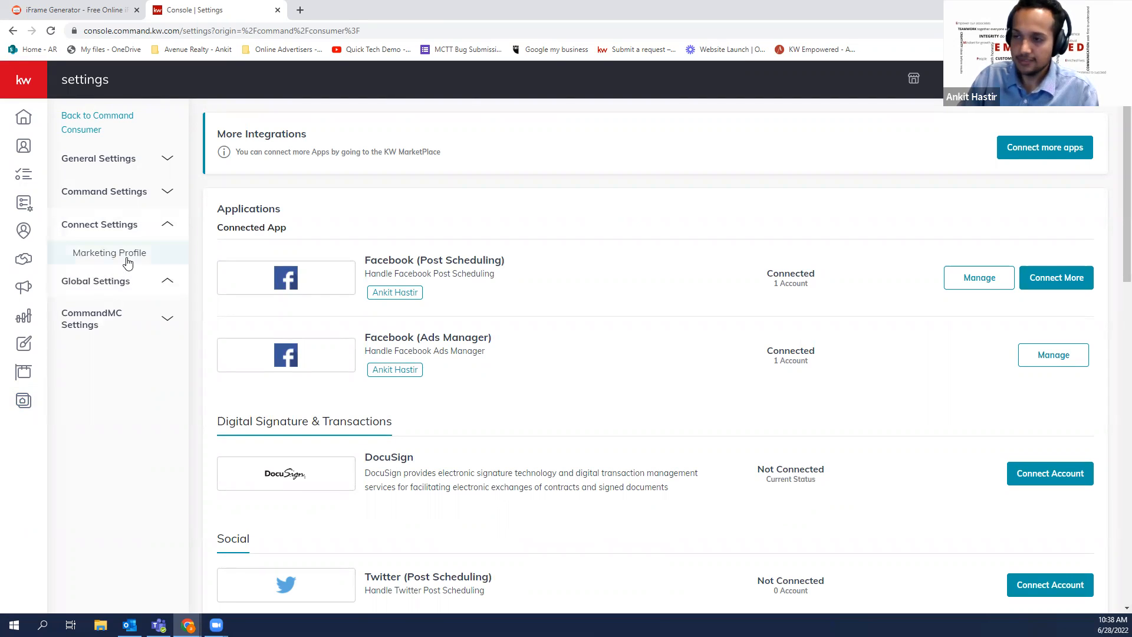
pyautogui.click(127, 259)
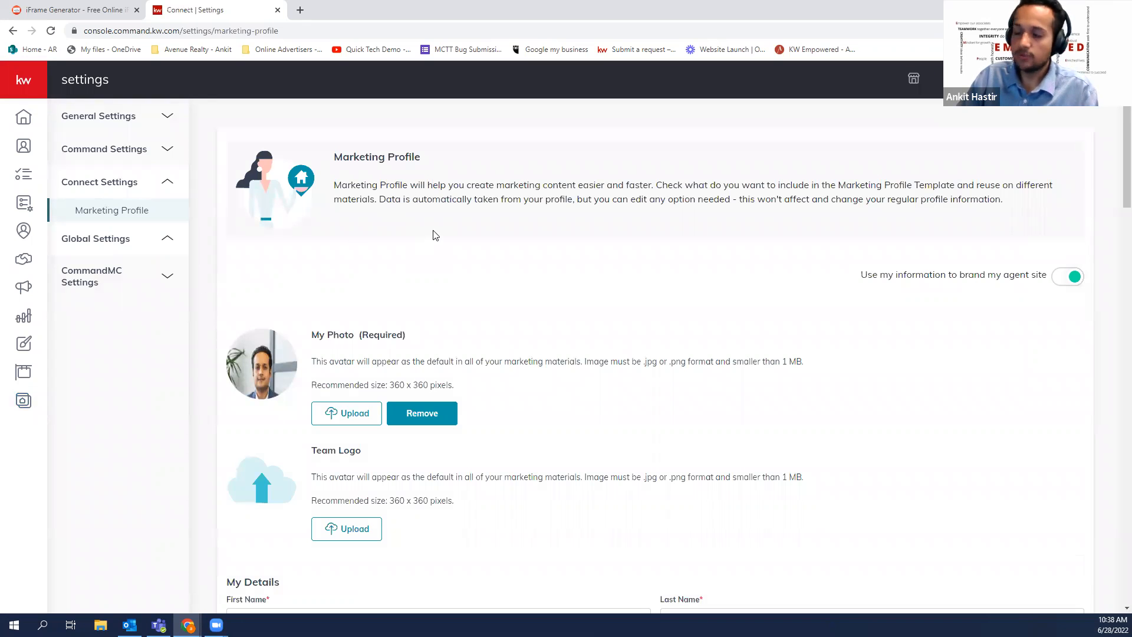
# Review the My Details fields, leaving licence, team and job title Director of Technology unchanged
pyautogui.scroll(-1, 356, 245)
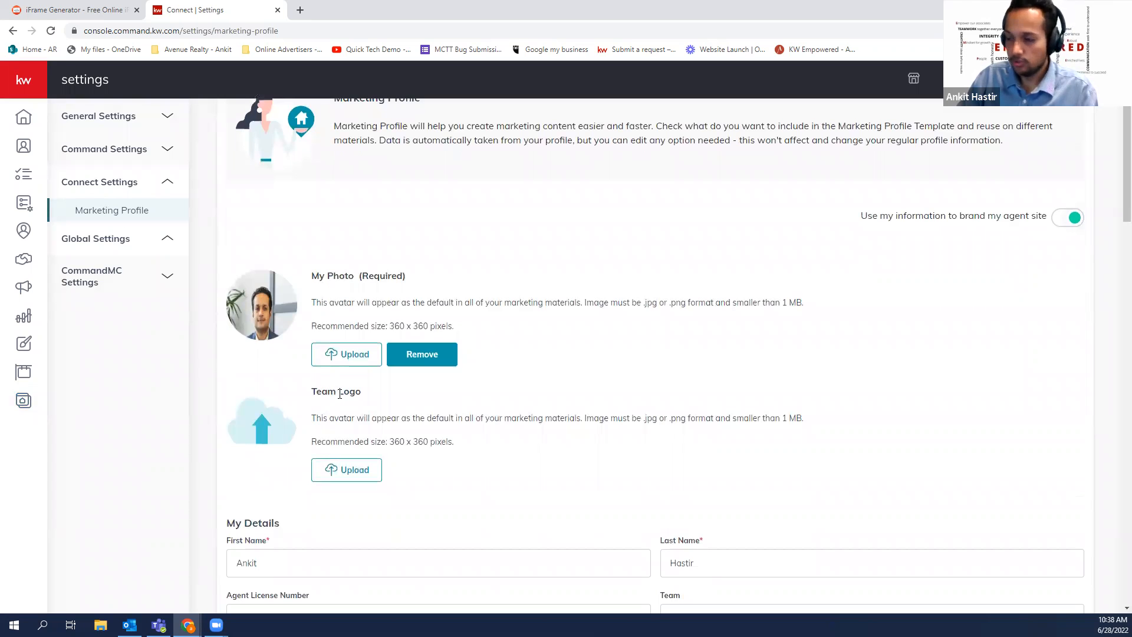
pyautogui.scroll(-4, 336, 373)
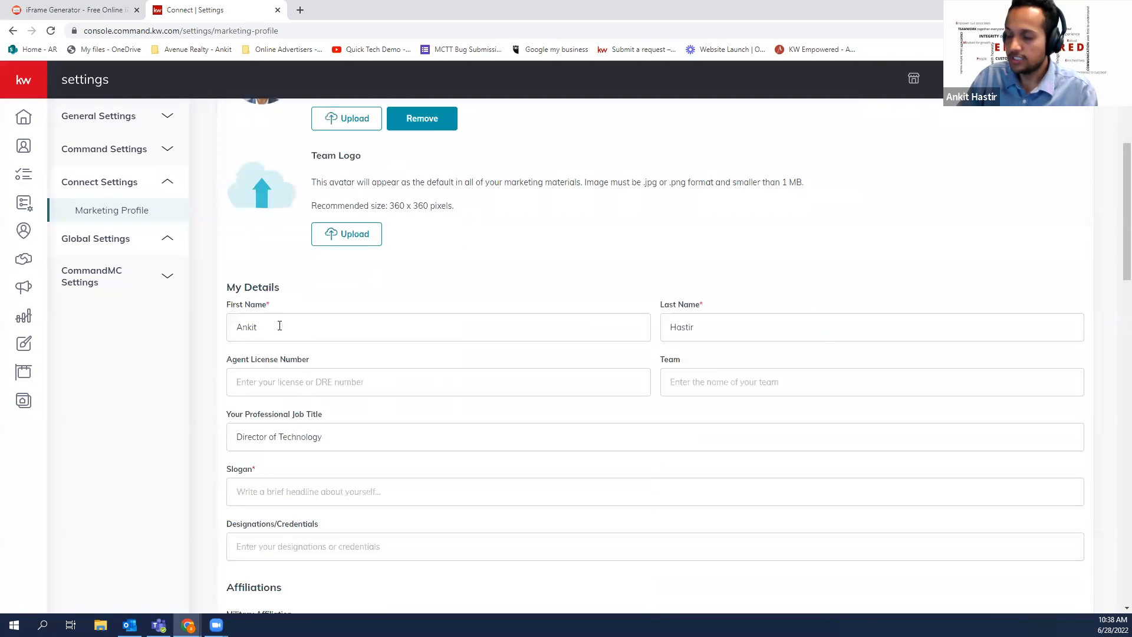
pyautogui.scroll(-1, 687, 317)
pyautogui.click(316, 329)
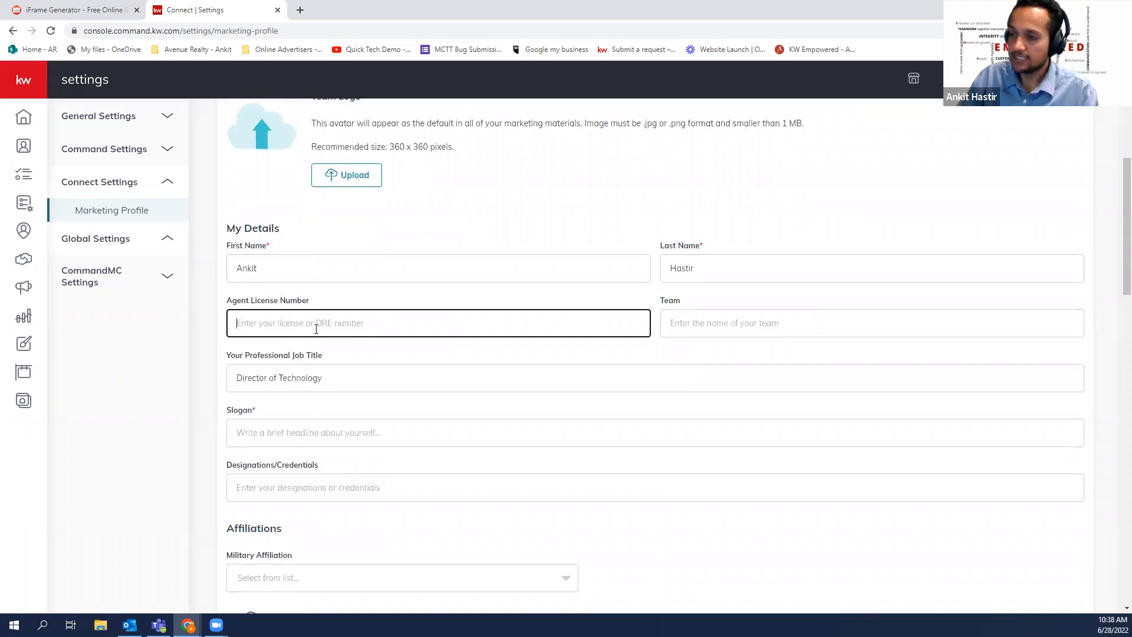
pyautogui.click(671, 327)
pyautogui.scroll(-2, 442, 246)
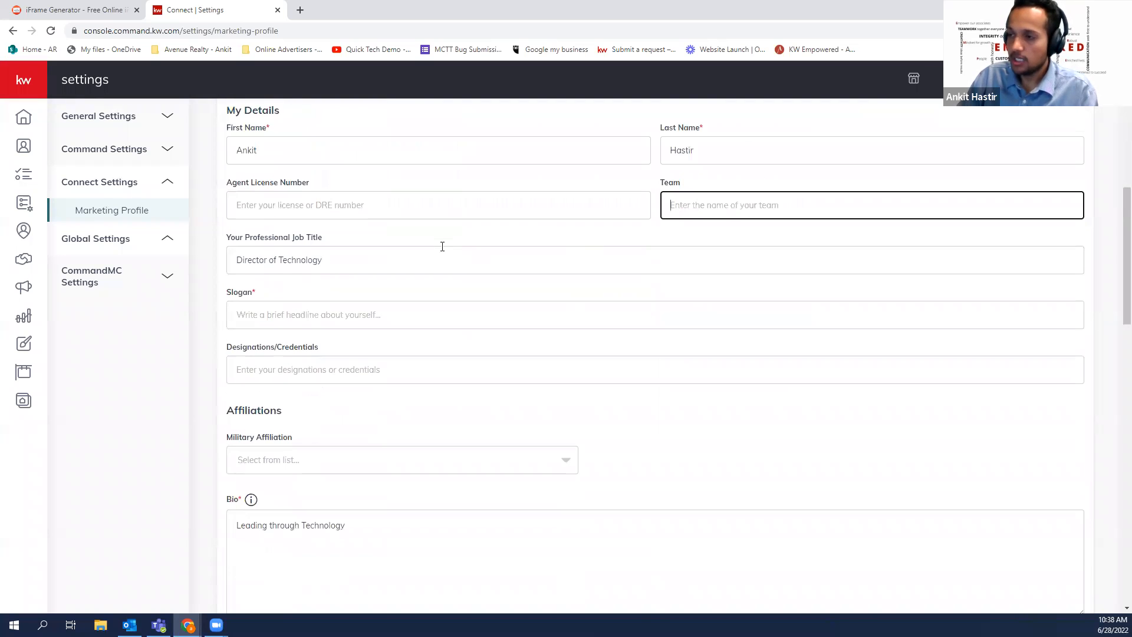
pyautogui.click(348, 260)
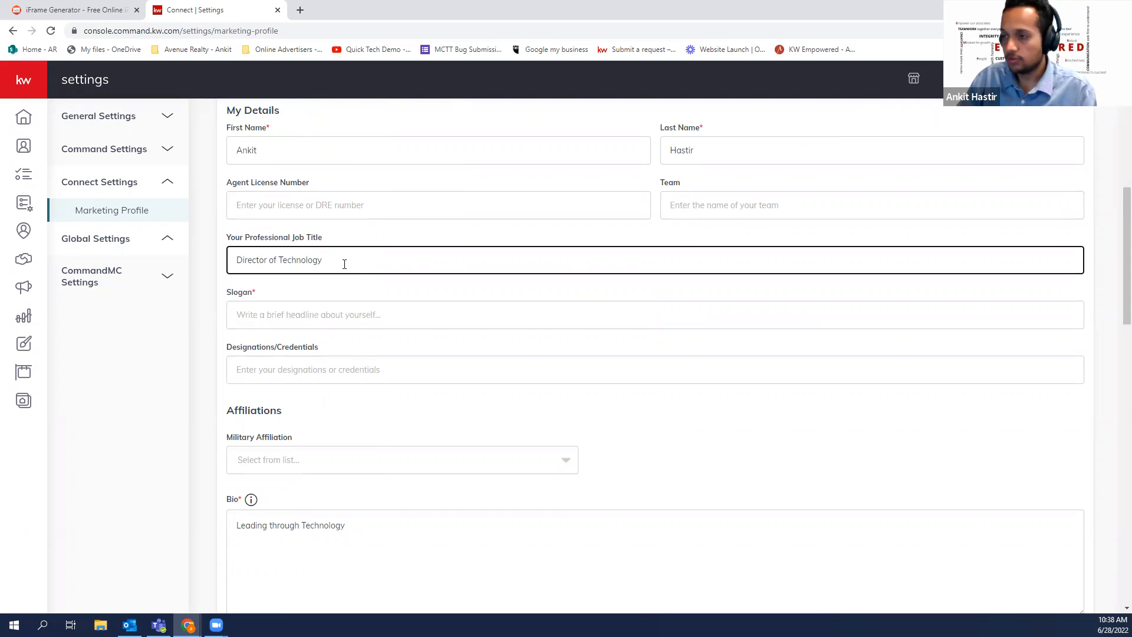
pyautogui.click(288, 293)
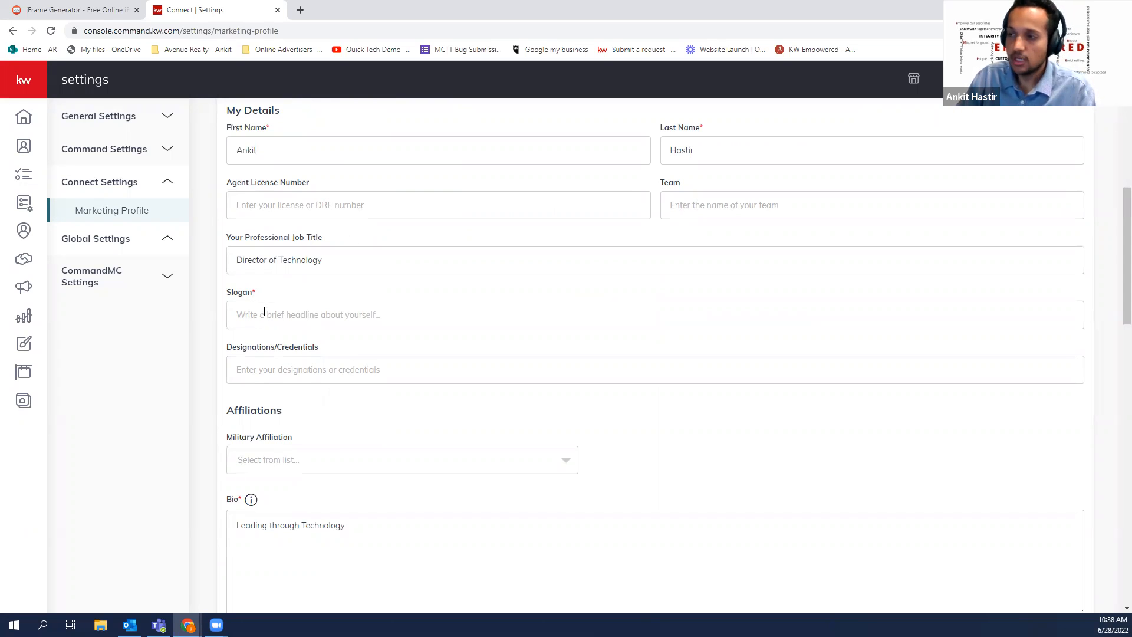
pyautogui.scroll(3, 259, 301)
pyautogui.scroll(-4, 307, 240)
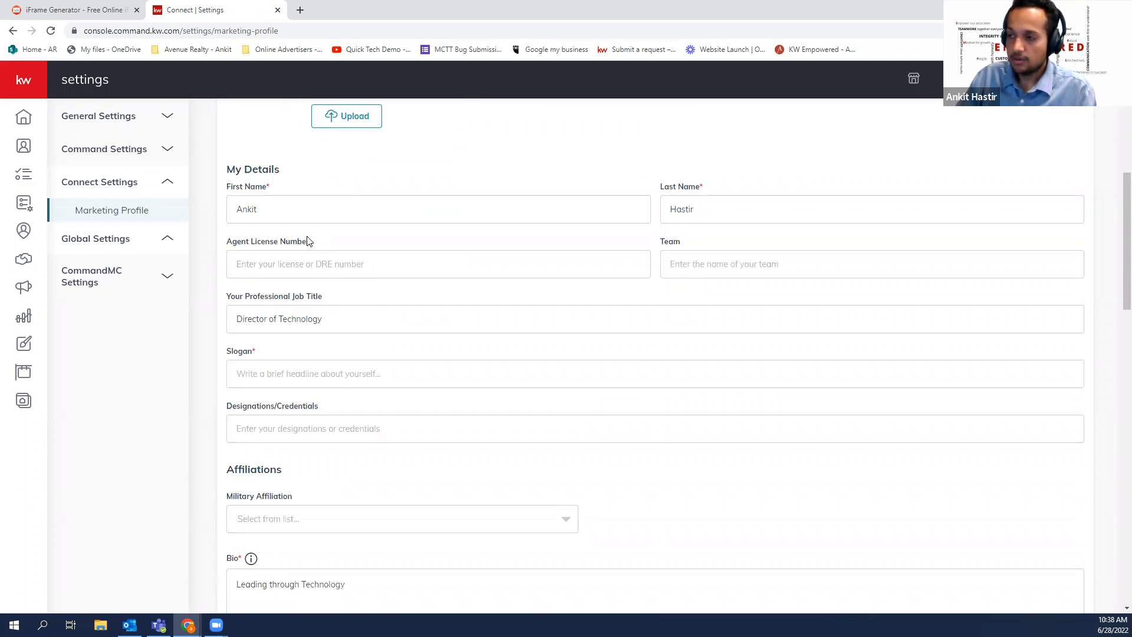
pyautogui.click(287, 256)
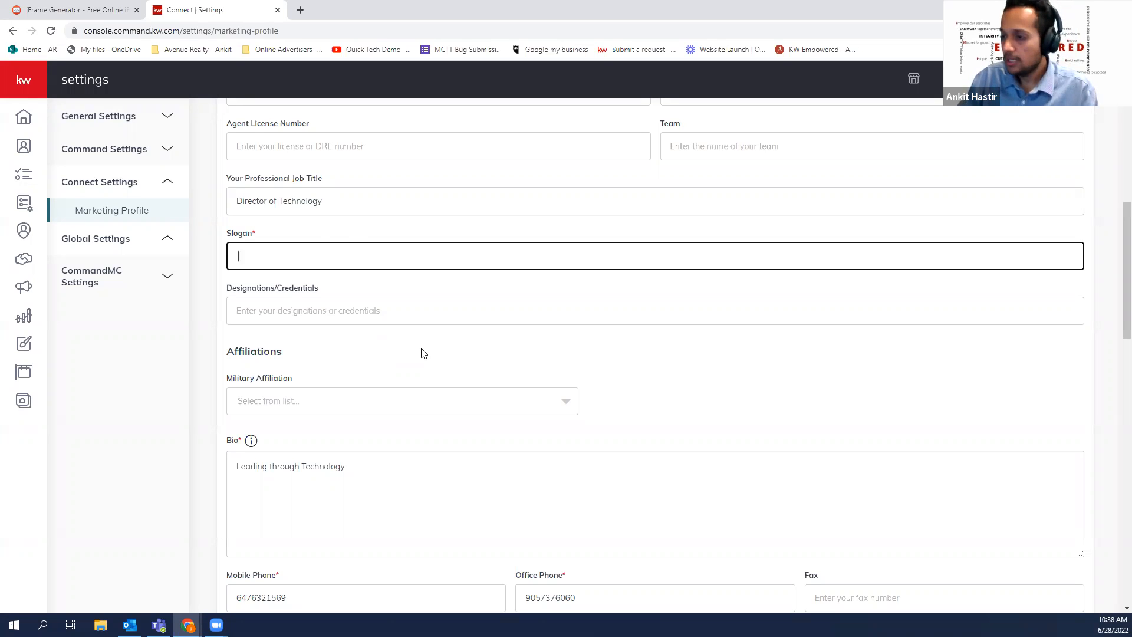
pyautogui.scroll(-1, 415, 348)
pyautogui.scroll(-1, 362, 278)
pyautogui.click(383, 352)
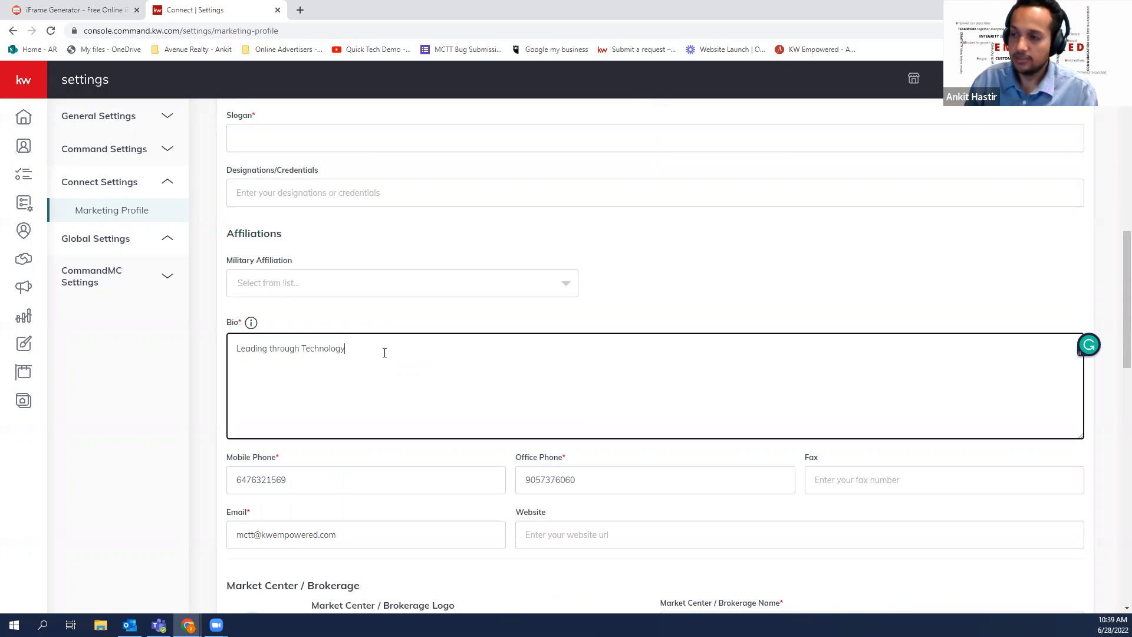
pyautogui.scroll(-2, 384, 353)
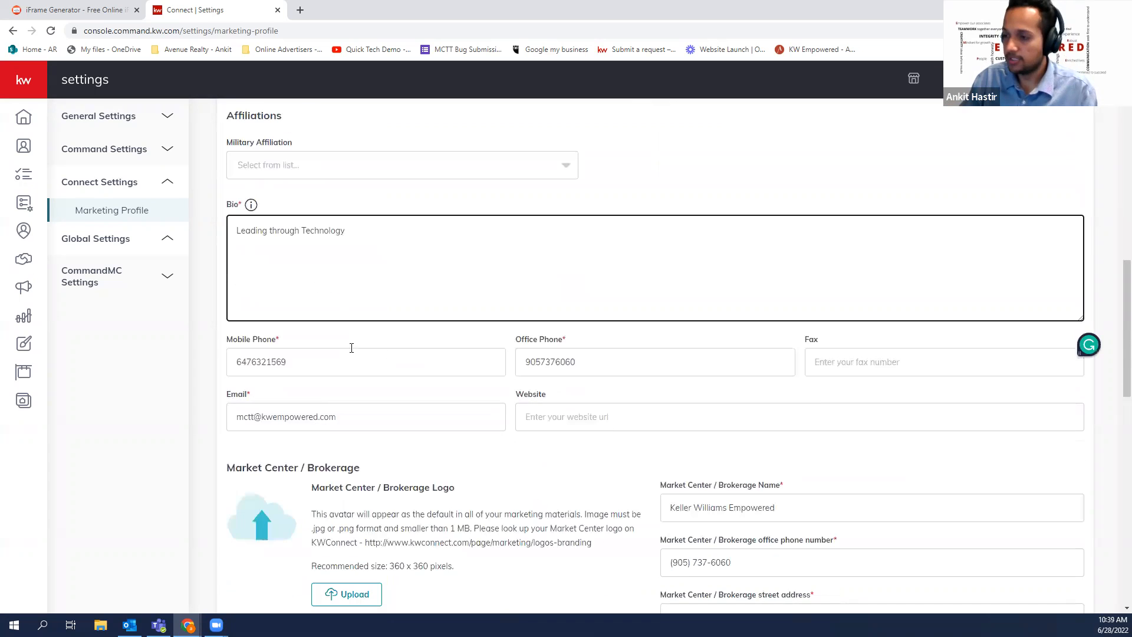
pyautogui.click(325, 362)
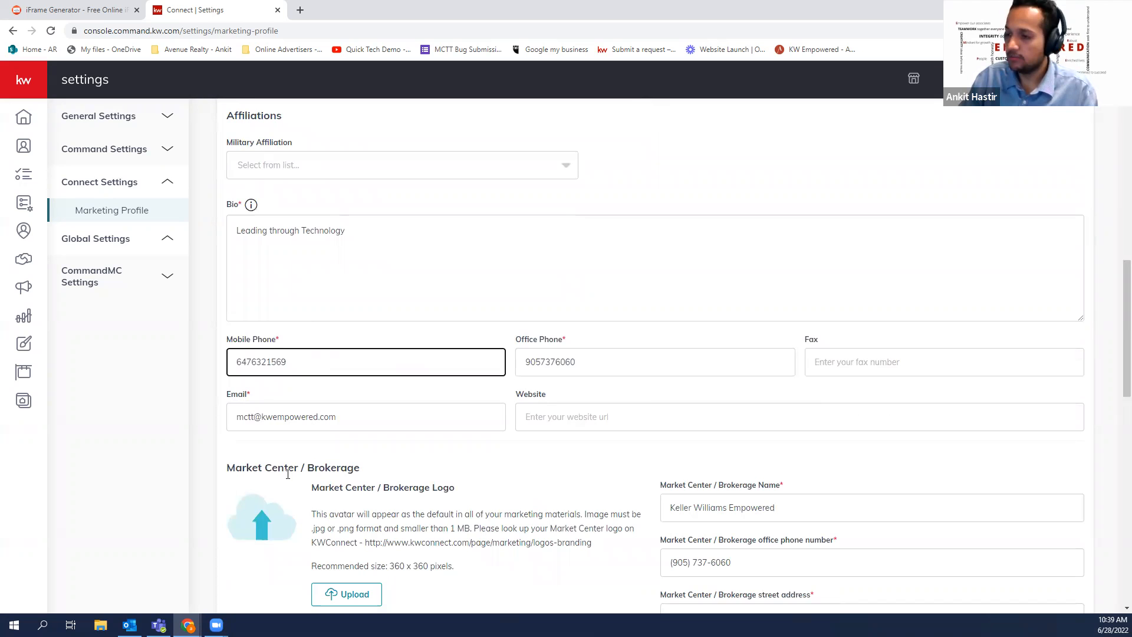
pyautogui.click(788, 374)
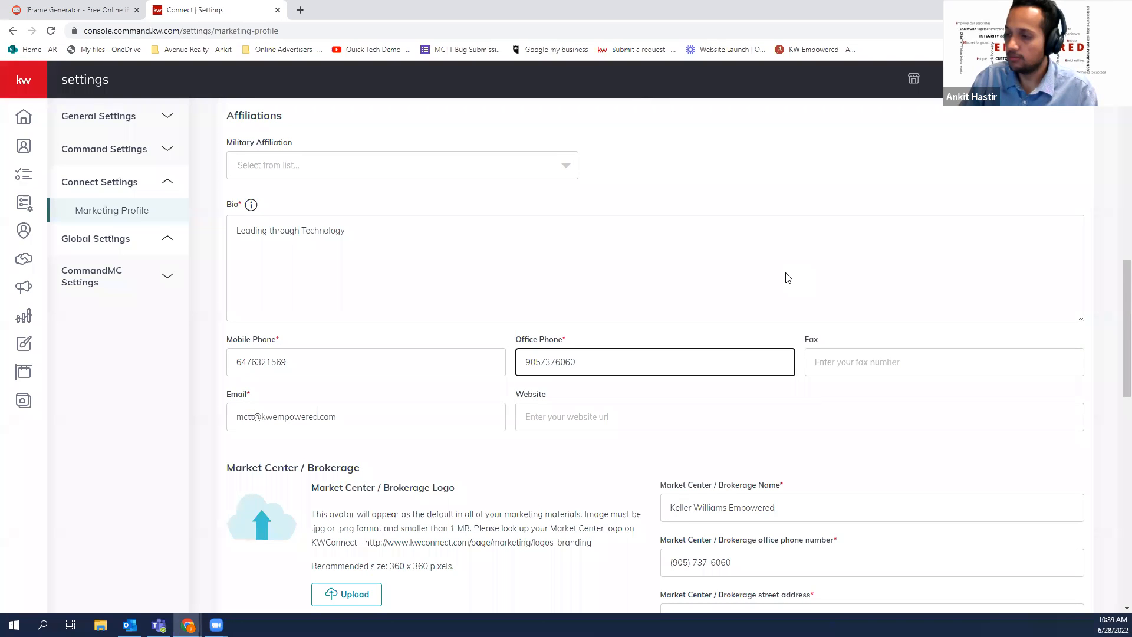
# Enter the brokerage licence number in the Market Center / Brokerage License Number field
pyautogui.scroll(-3, 722, 323)
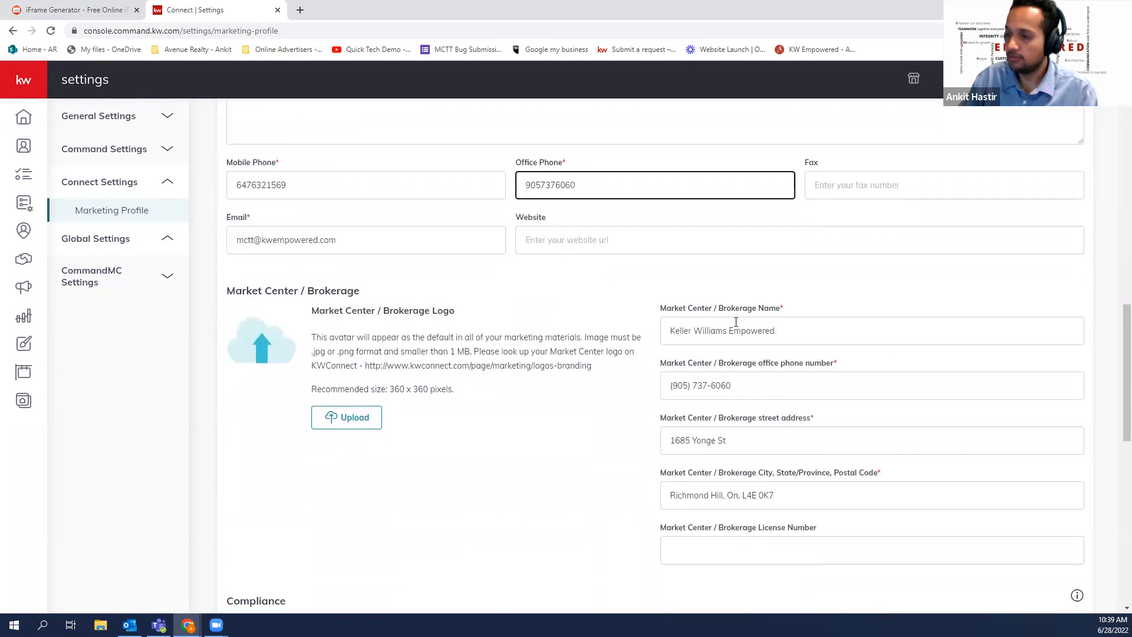
pyautogui.scroll(-1, 804, 315)
pyautogui.moveTo(660, 249); pyautogui.dragTo(769, 249)
pyautogui.scroll(-2, 794, 317)
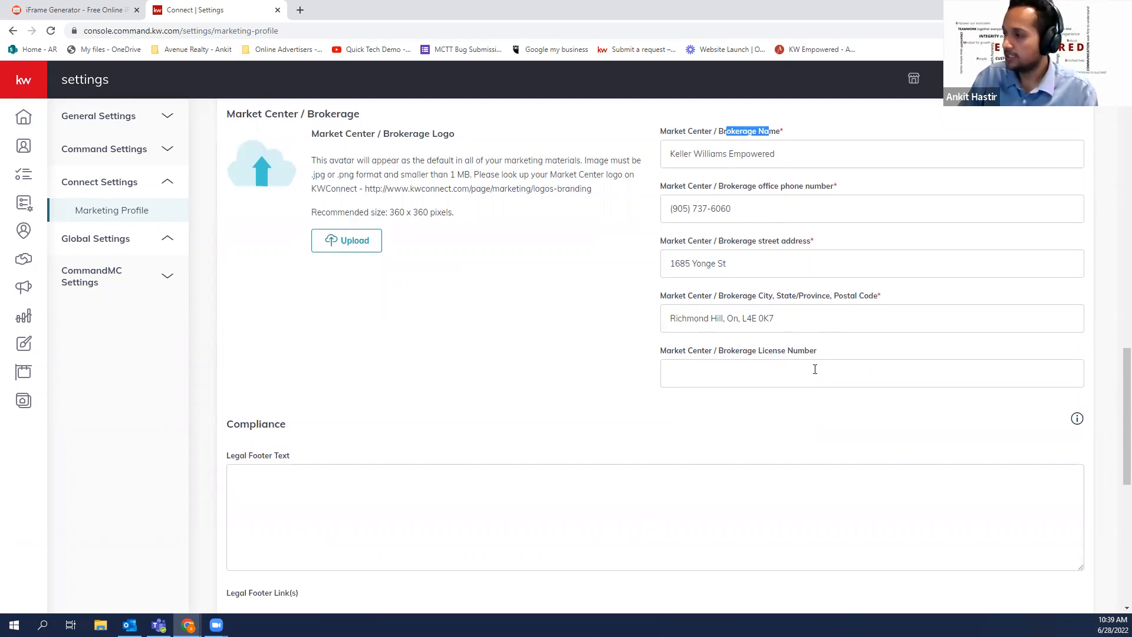
pyautogui.click(791, 373)
pyautogui.write('1')
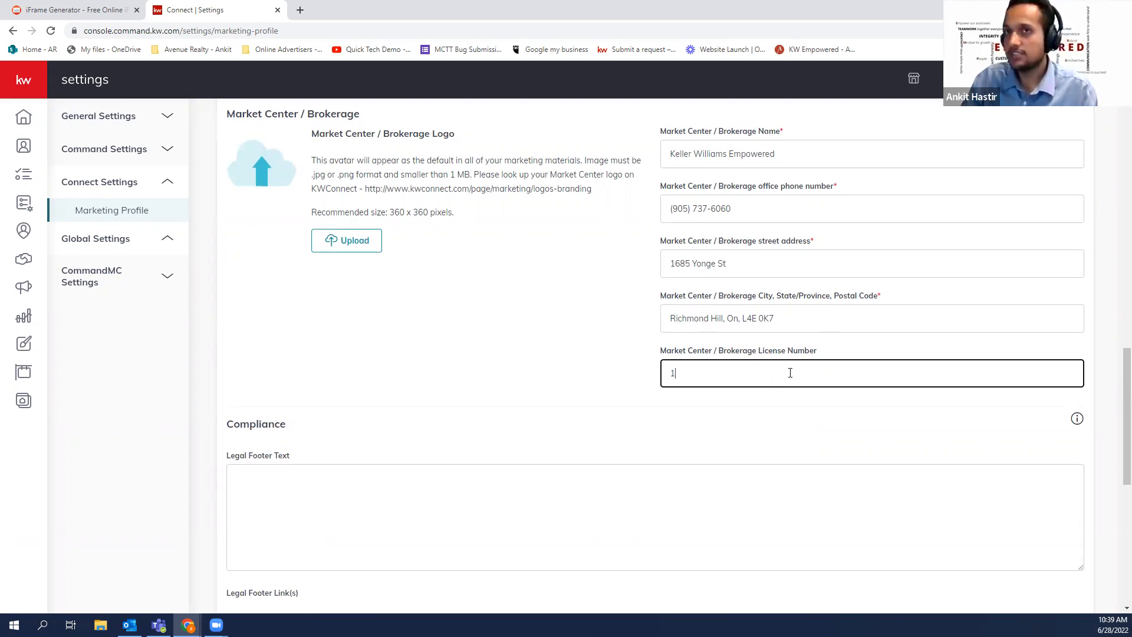
pyautogui.write('162')
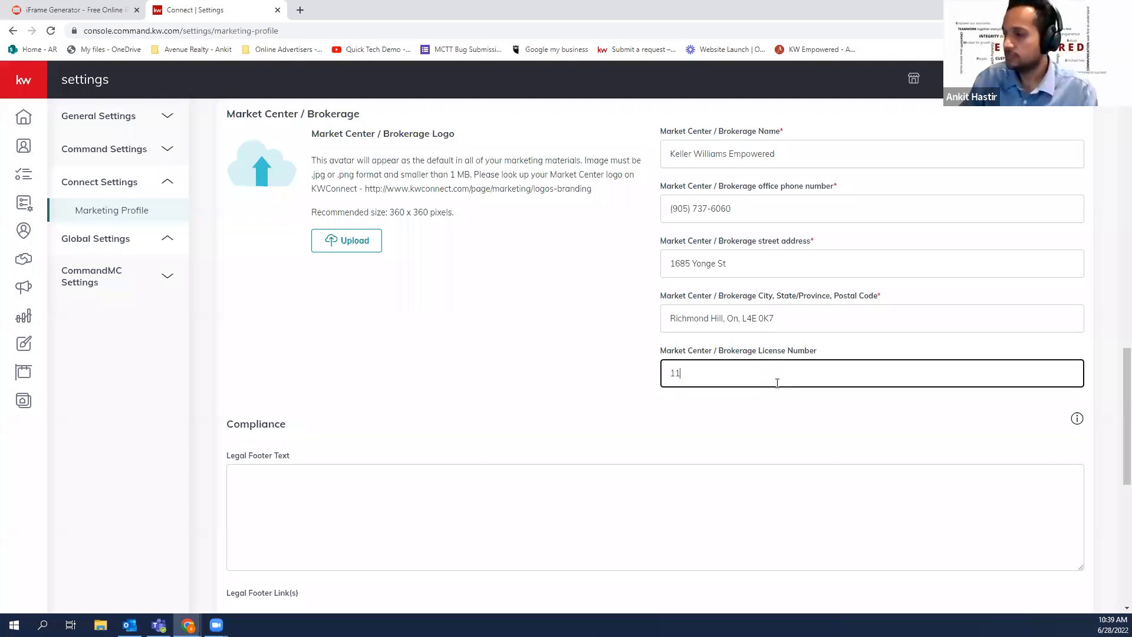
pyautogui.press('Tab')
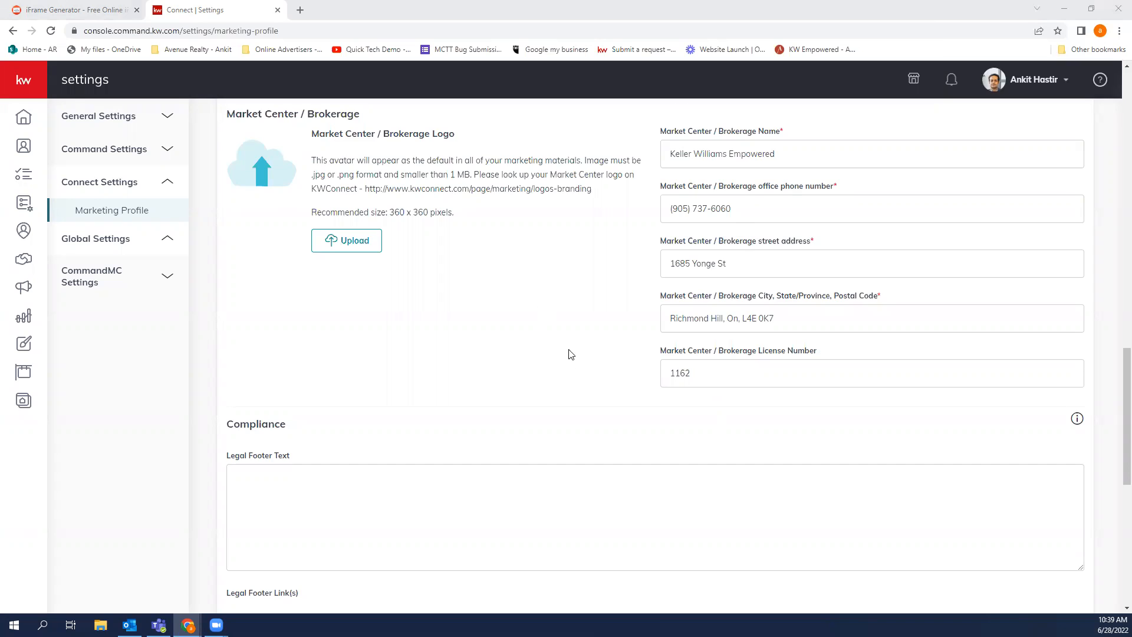
# Trim the brokerage licence number, deleting the appended digits after the first four
pyautogui.scroll(-2, 568, 350)
pyautogui.scroll(-1, 421, 354)
pyautogui.scroll(2, 421, 354)
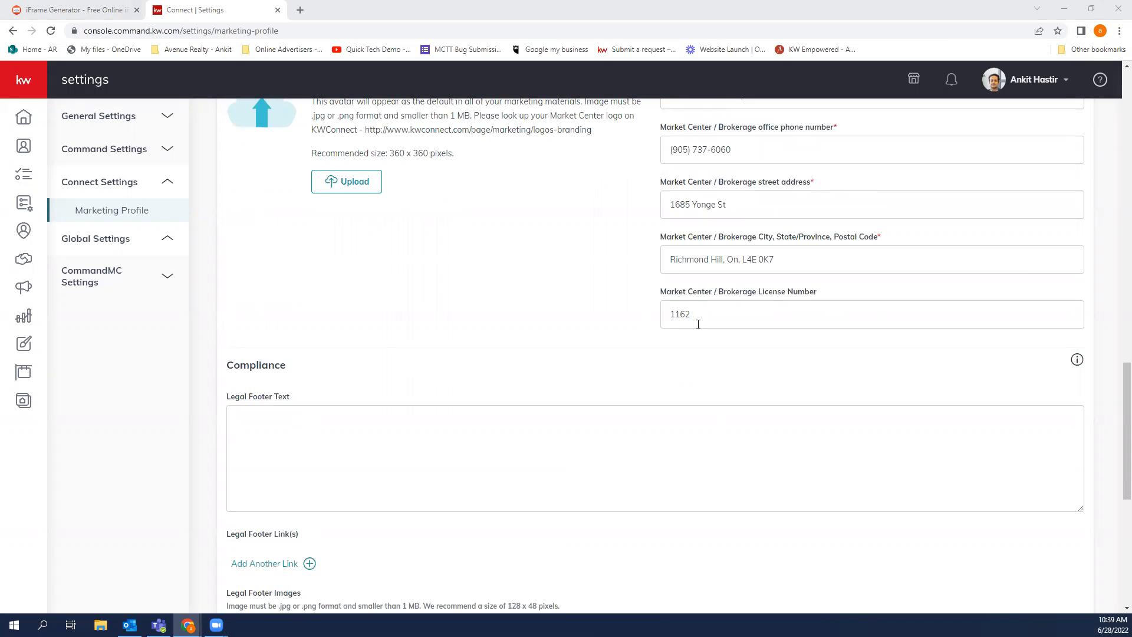
pyautogui.scroll(1, 625, 376)
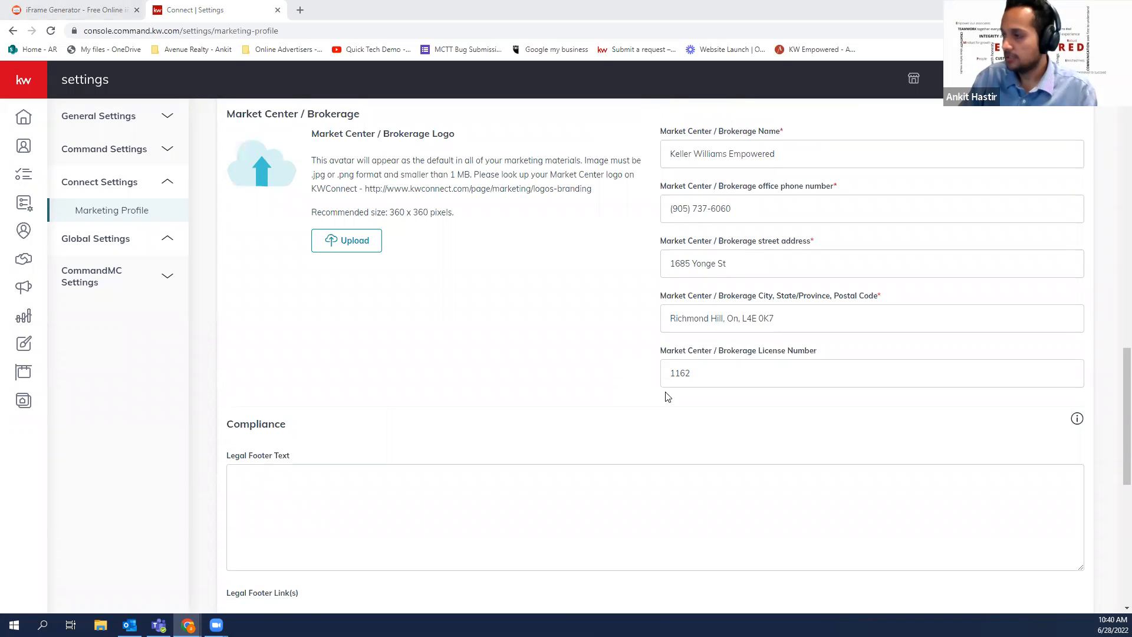
pyautogui.click(719, 375)
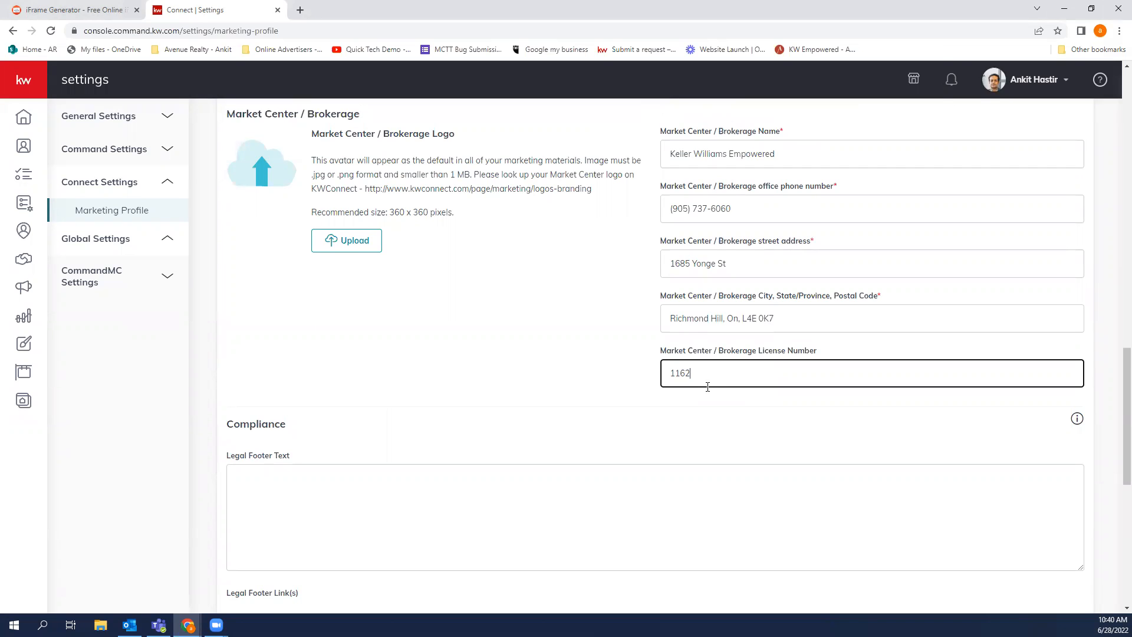
pyautogui.scroll(1, 764, 401)
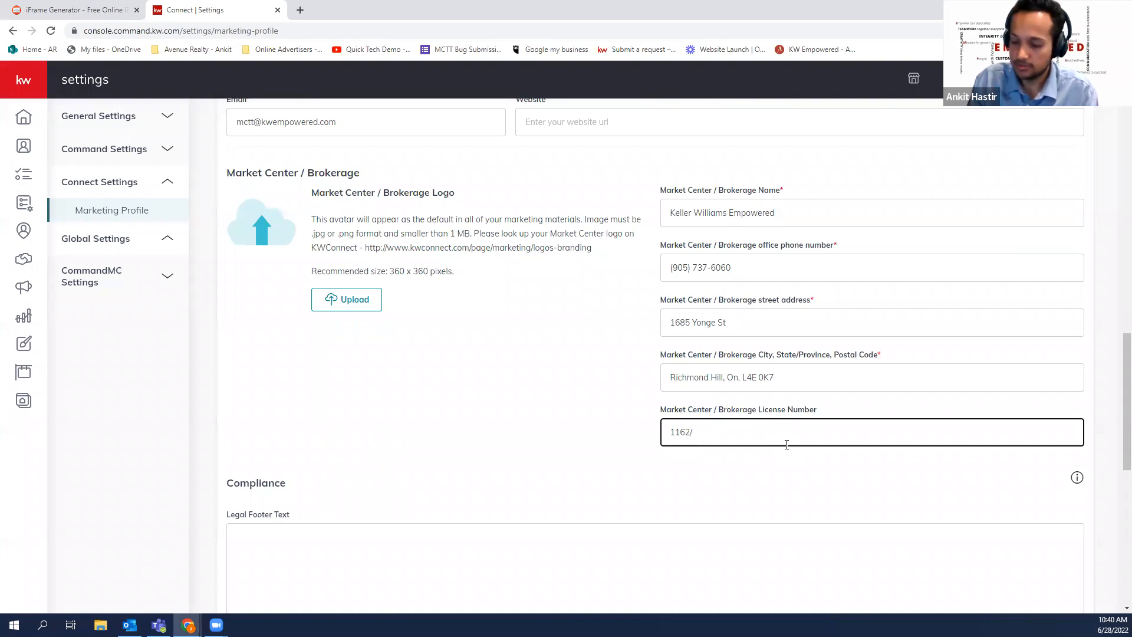
pyautogui.write('12354')
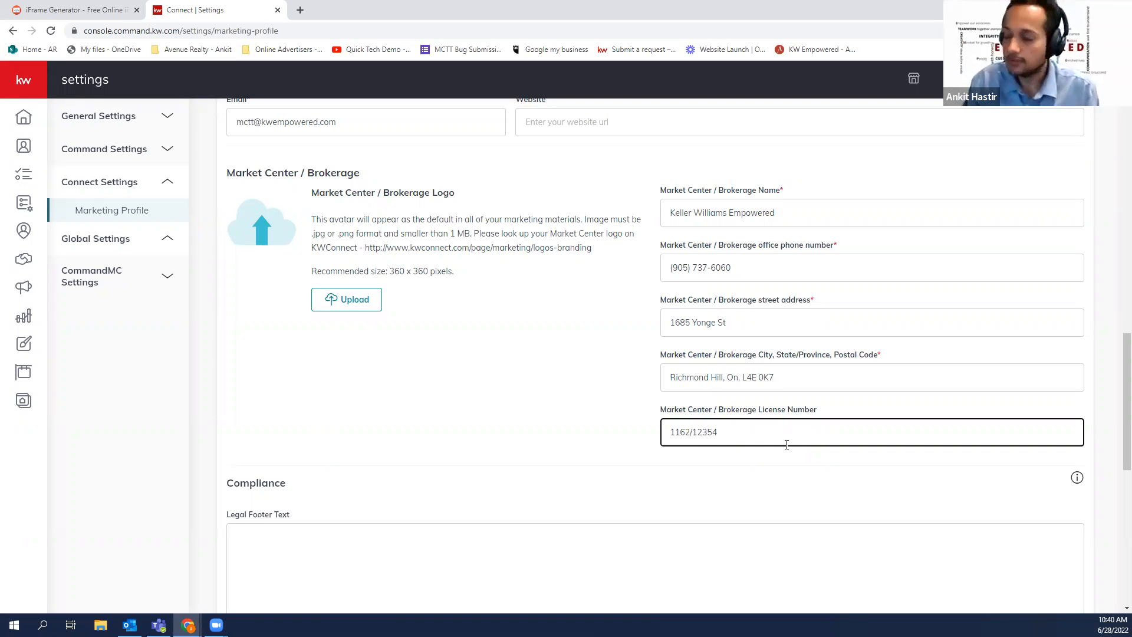
pyautogui.press('BackSpace')
pyautogui.press('BackSpace')
pyautogui.press('BackSpace')
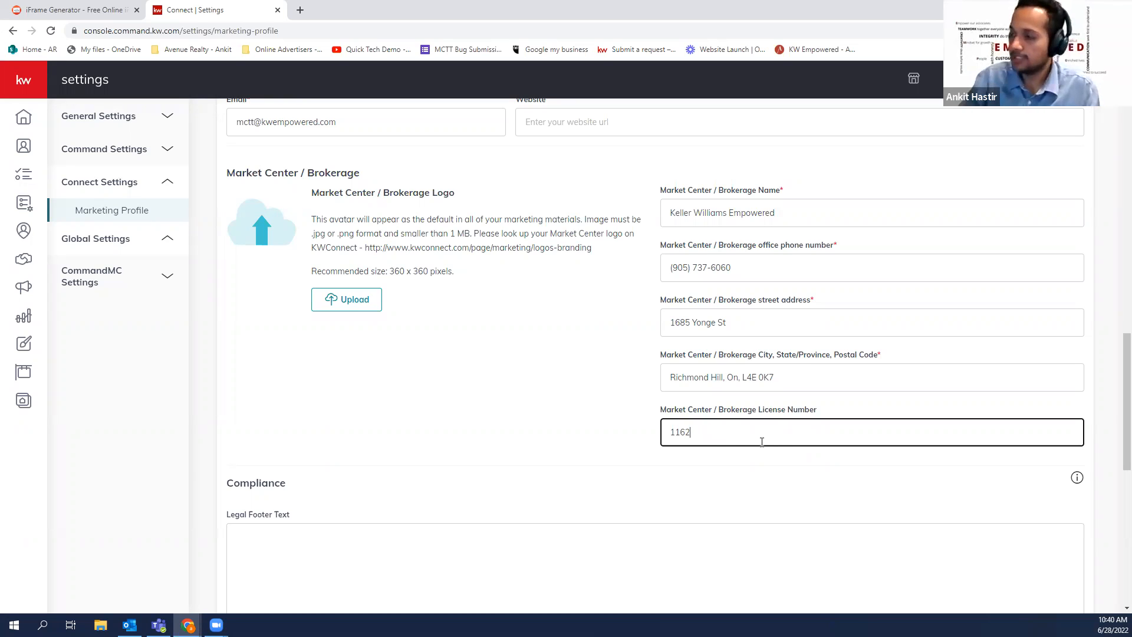
pyautogui.moveTo(698, 435); pyautogui.dragTo(672, 435)
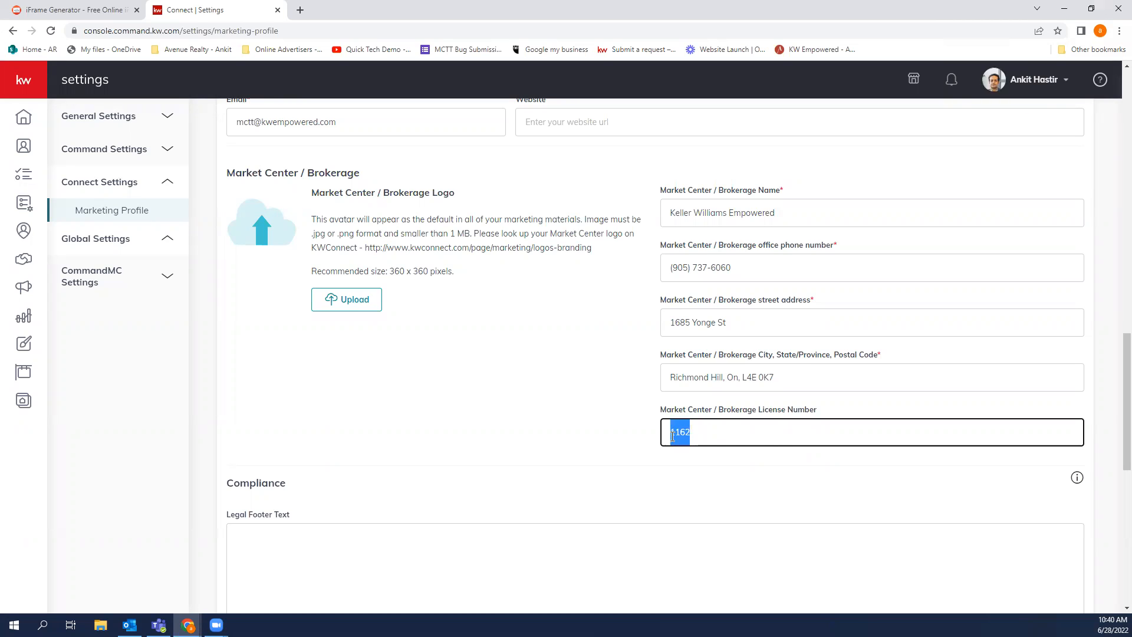
pyautogui.click(625, 384)
pyautogui.scroll(1, 626, 384)
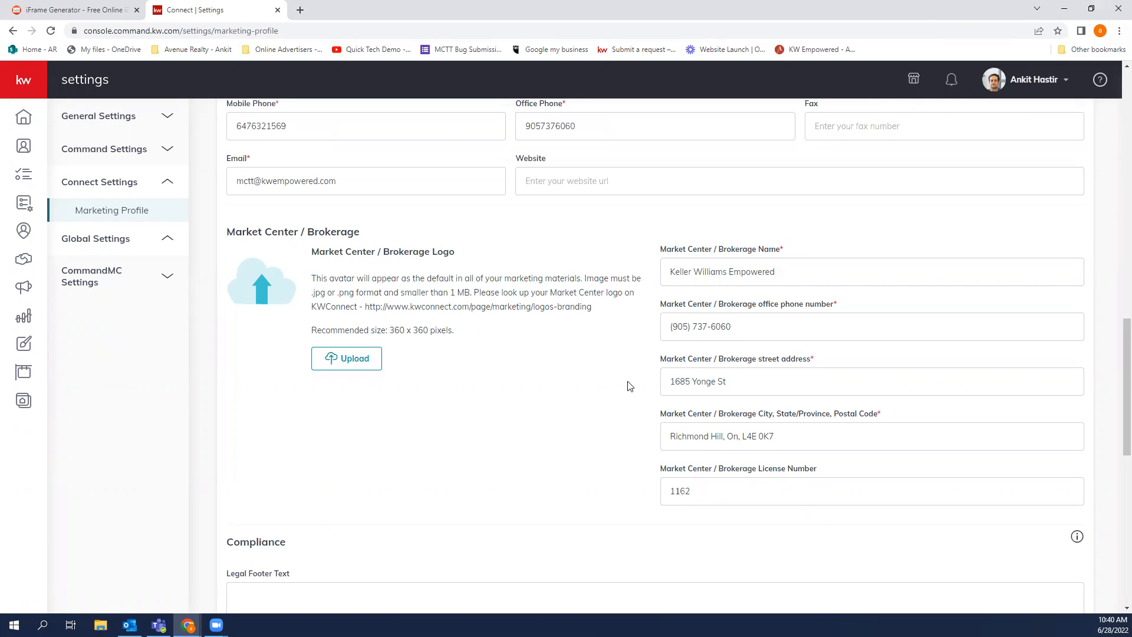
pyautogui.scroll(-4, 627, 382)
pyautogui.scroll(-2, 626, 379)
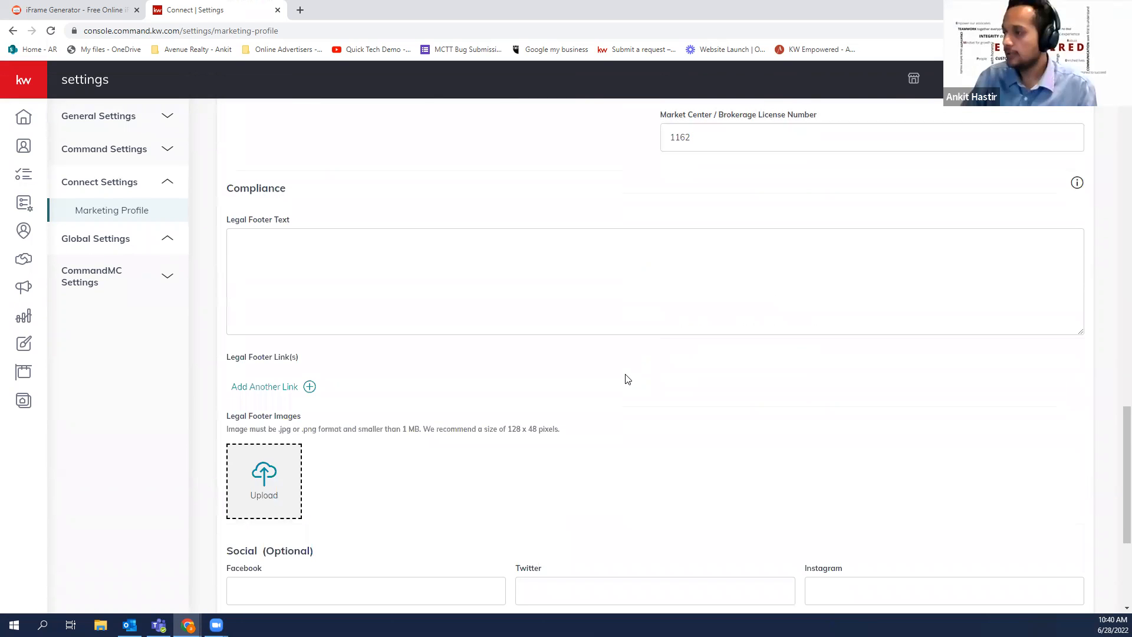
pyautogui.click(295, 255)
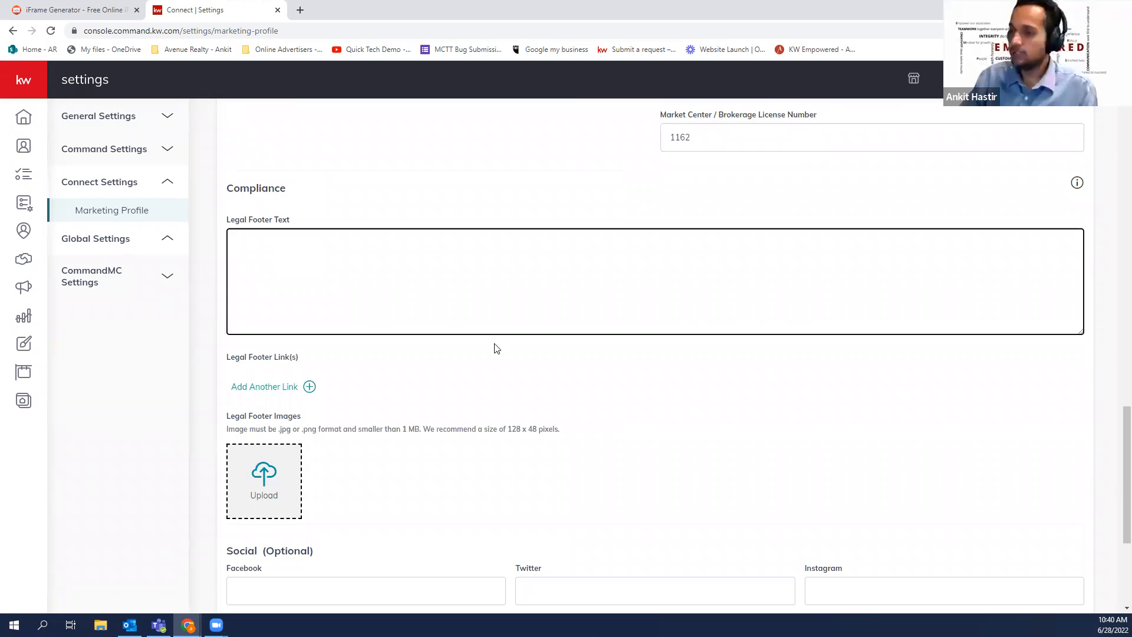
pyautogui.scroll(-2, 685, 359)
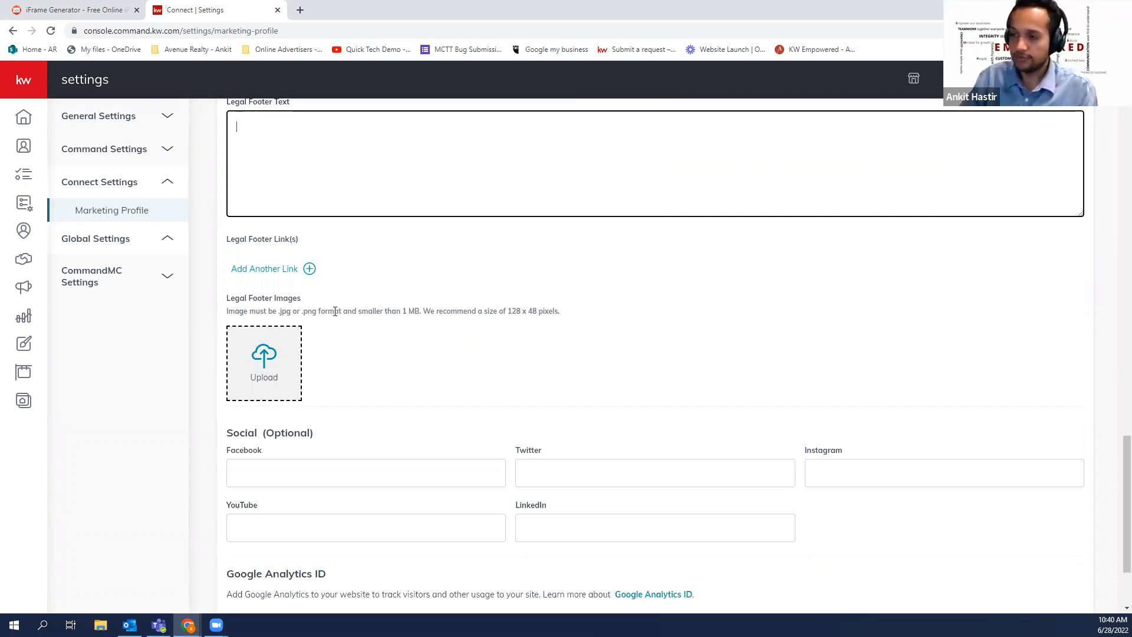
pyautogui.click(341, 474)
pyautogui.scroll(-3, 341, 493)
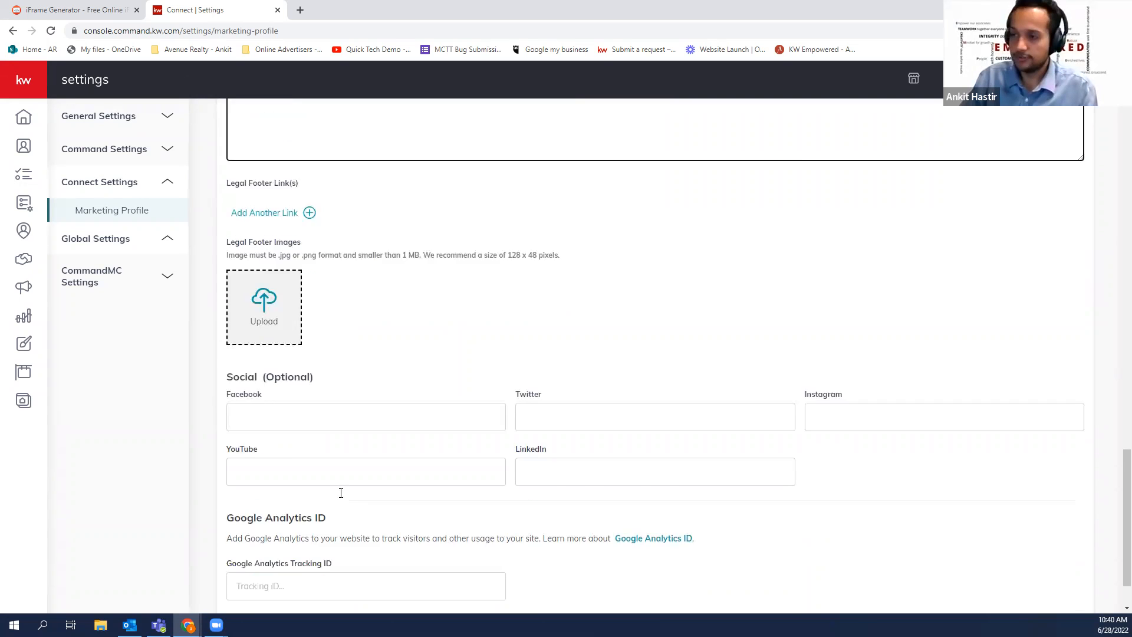
pyautogui.press('Tab')
pyautogui.press('Tab')
pyautogui.press('Tab')
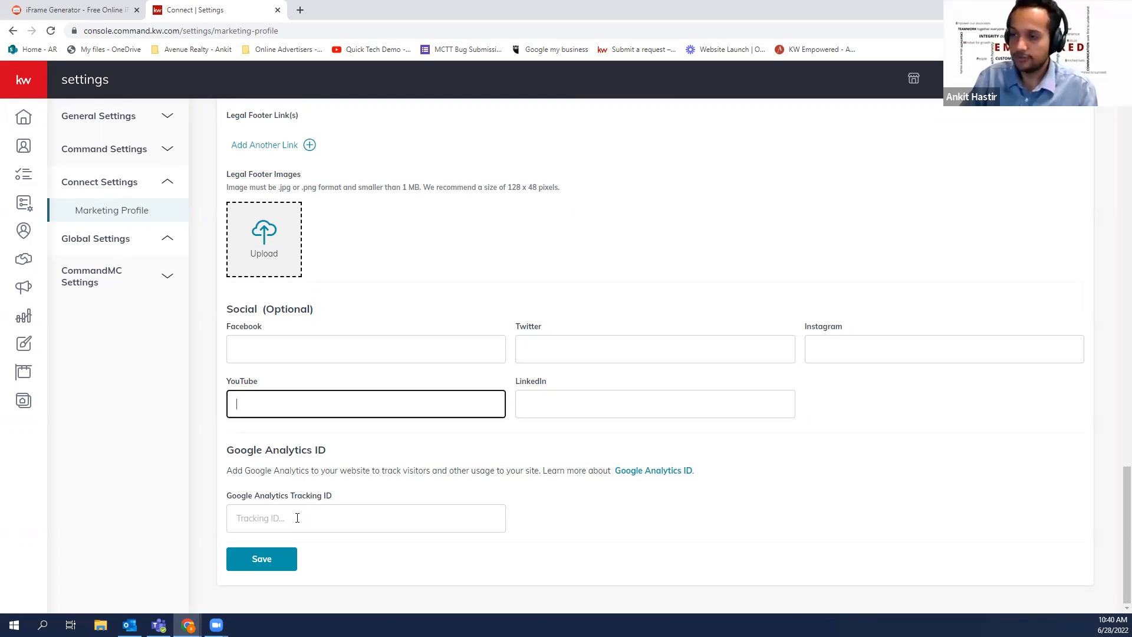
pyautogui.press('Tab')
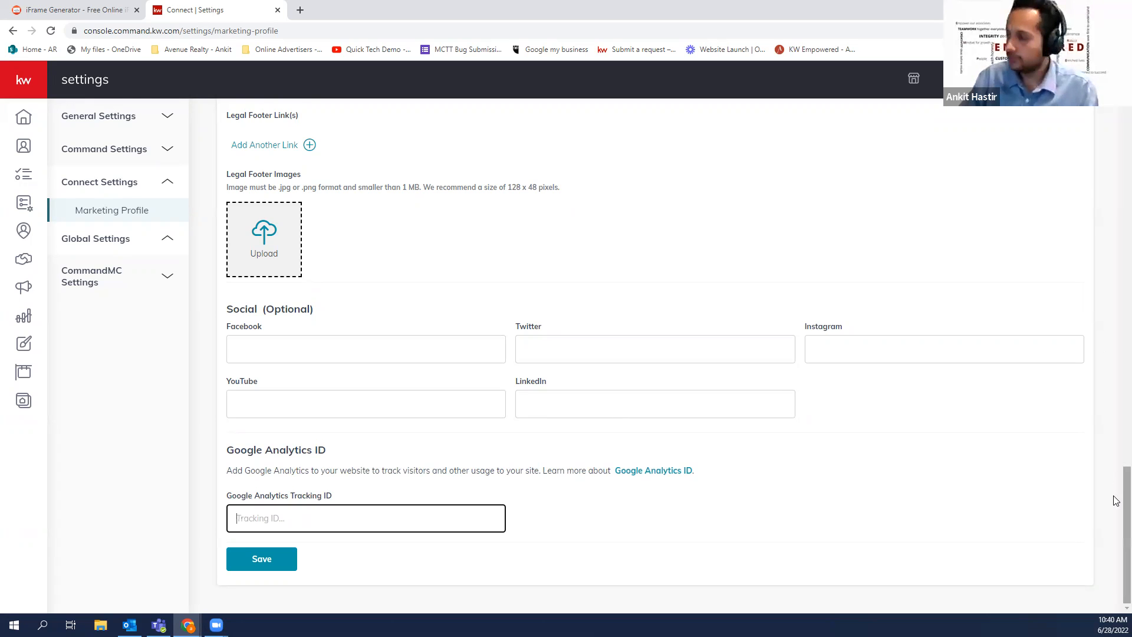
pyautogui.scroll(4, 1114, 469)
pyautogui.scroll(10, 1088, 289)
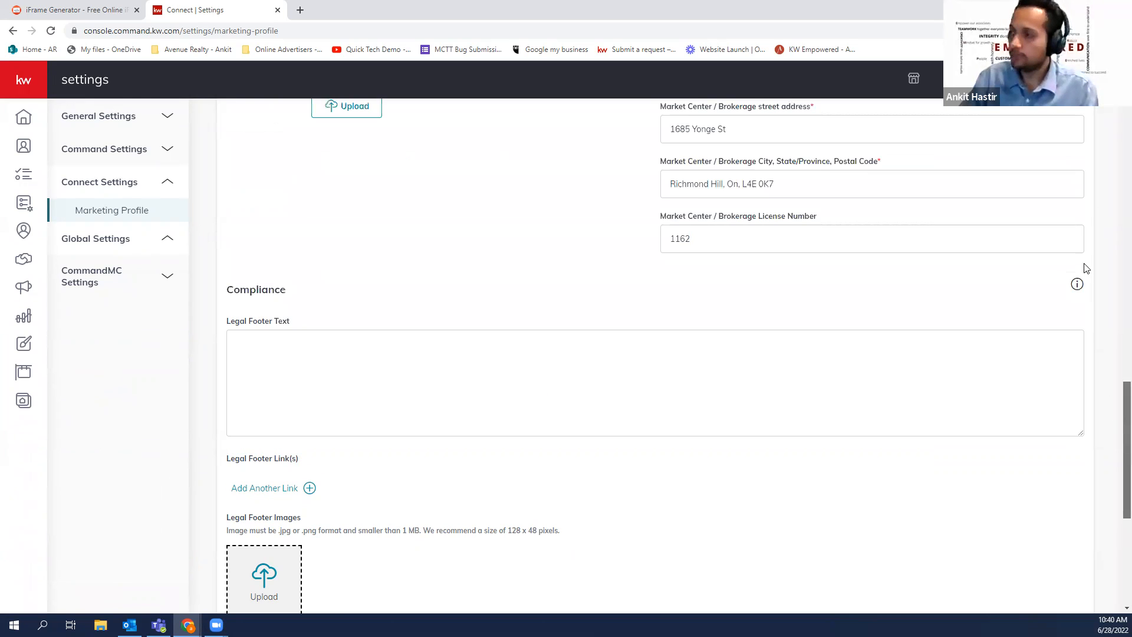
# Turn on 'Use my information to brand my agent site' and dismiss the saved confirmation
pyautogui.scroll(8, 1078, 197)
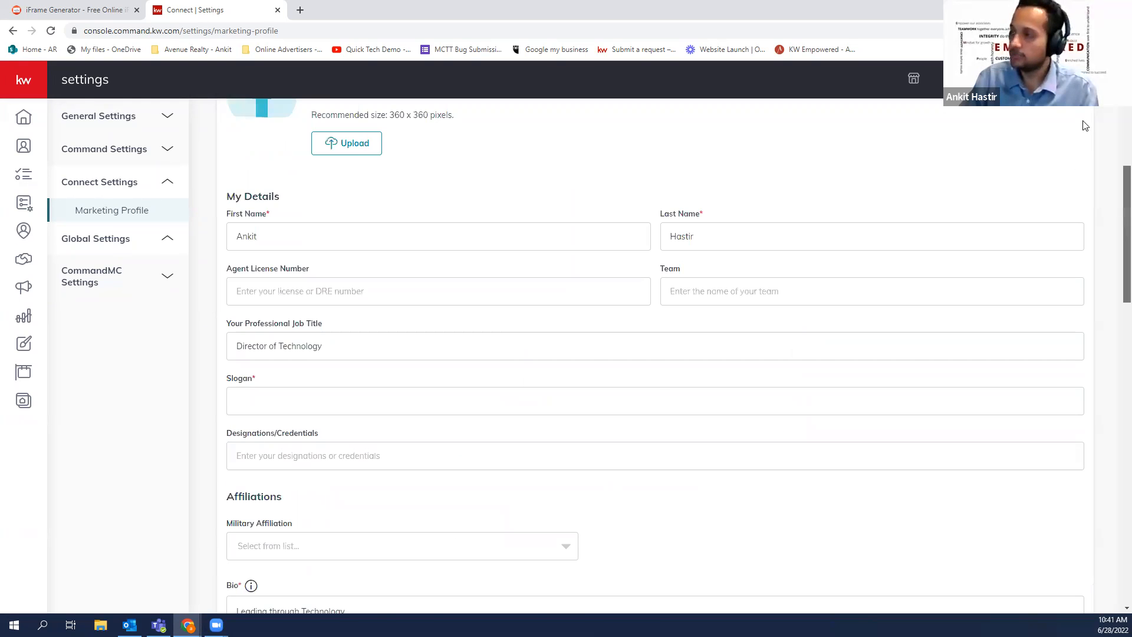
pyautogui.moveTo(856, 214); pyautogui.dragTo(1067, 219)
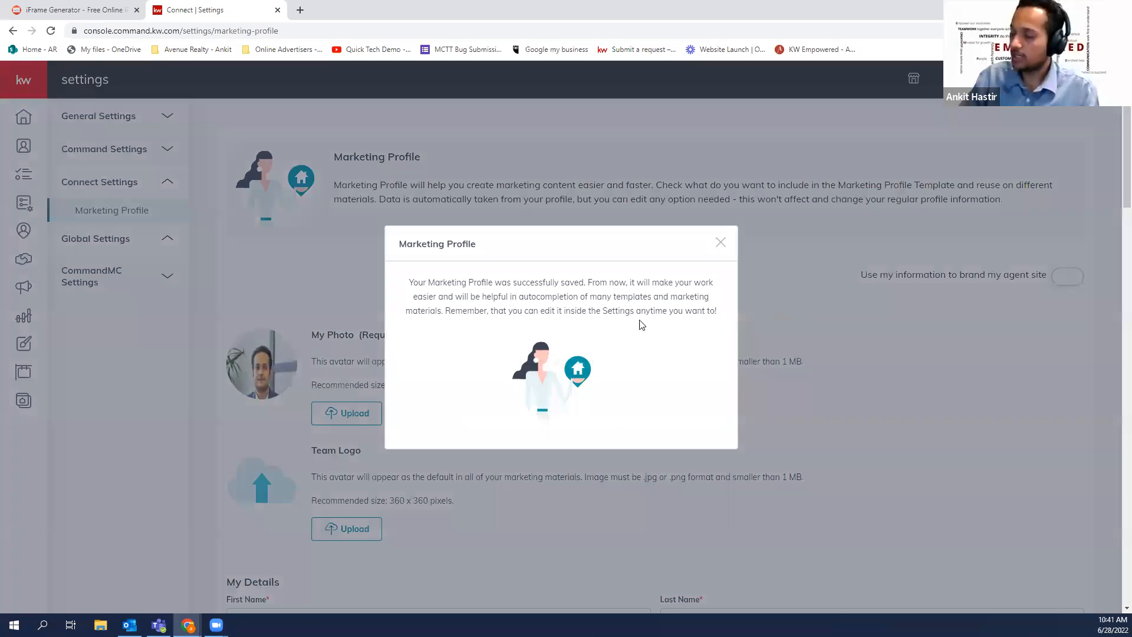
pyautogui.click(1113, 174)
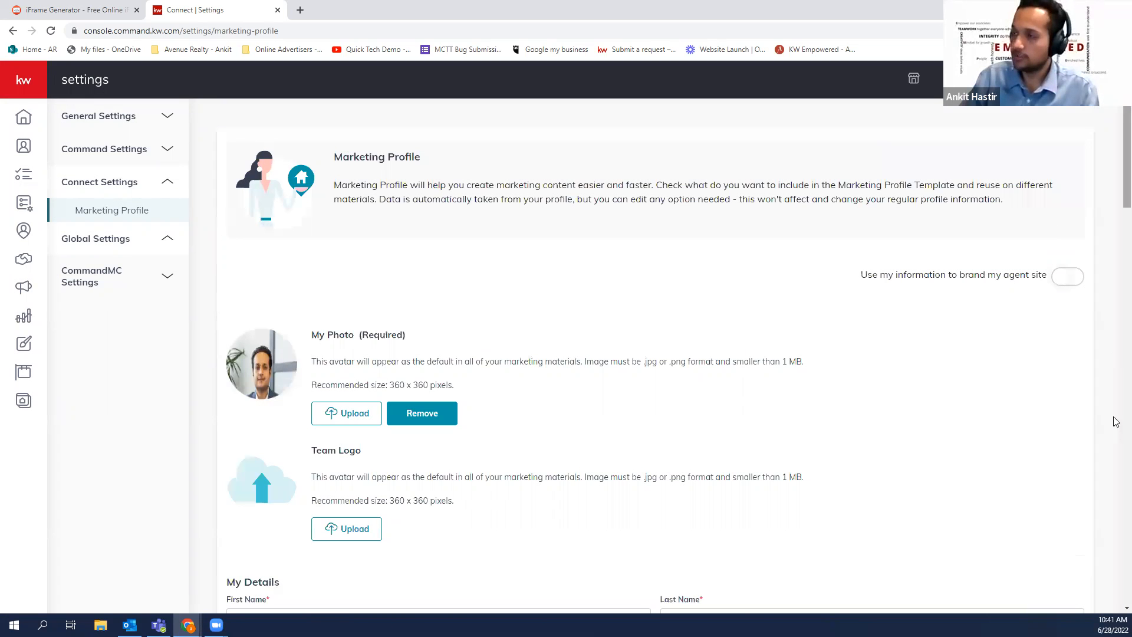
# Return to the Consumer Agent Site Pages list through the expanded side navigation
pyautogui.scroll(-10, 1103, 248)
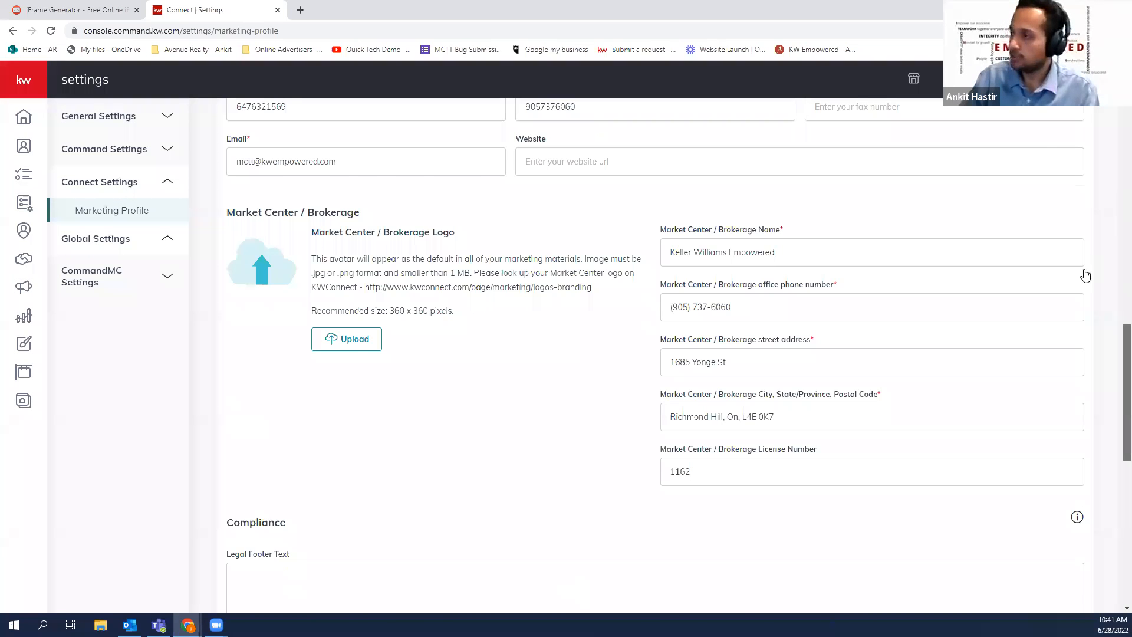
pyautogui.scroll(10, 1075, 267)
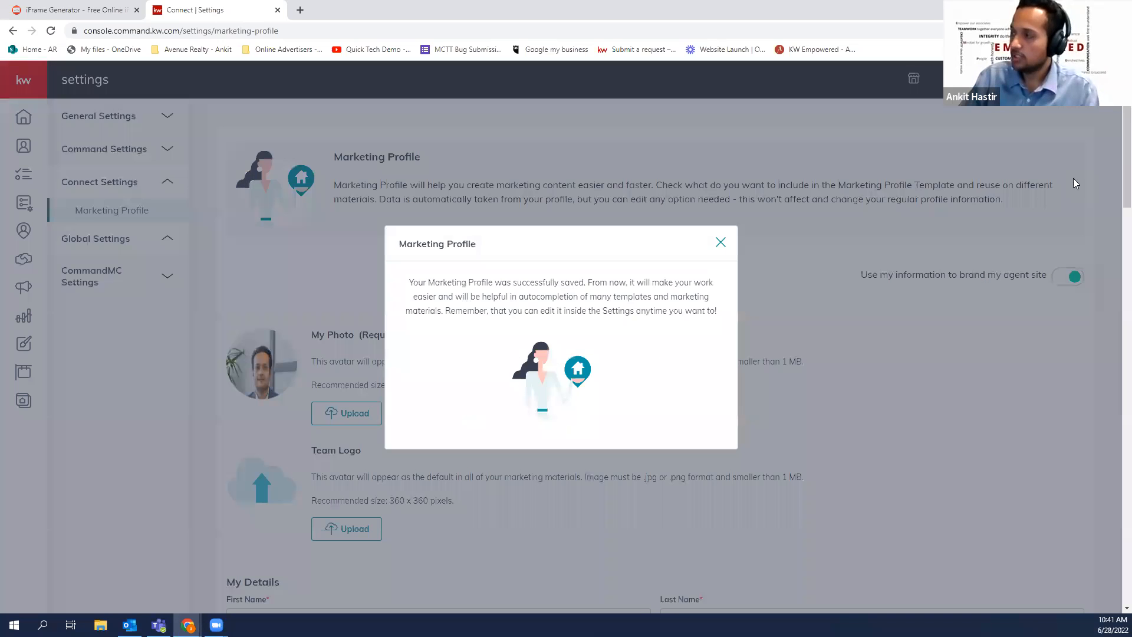
pyautogui.moveTo(1114, 182); pyautogui.dragTo(1116, 590)
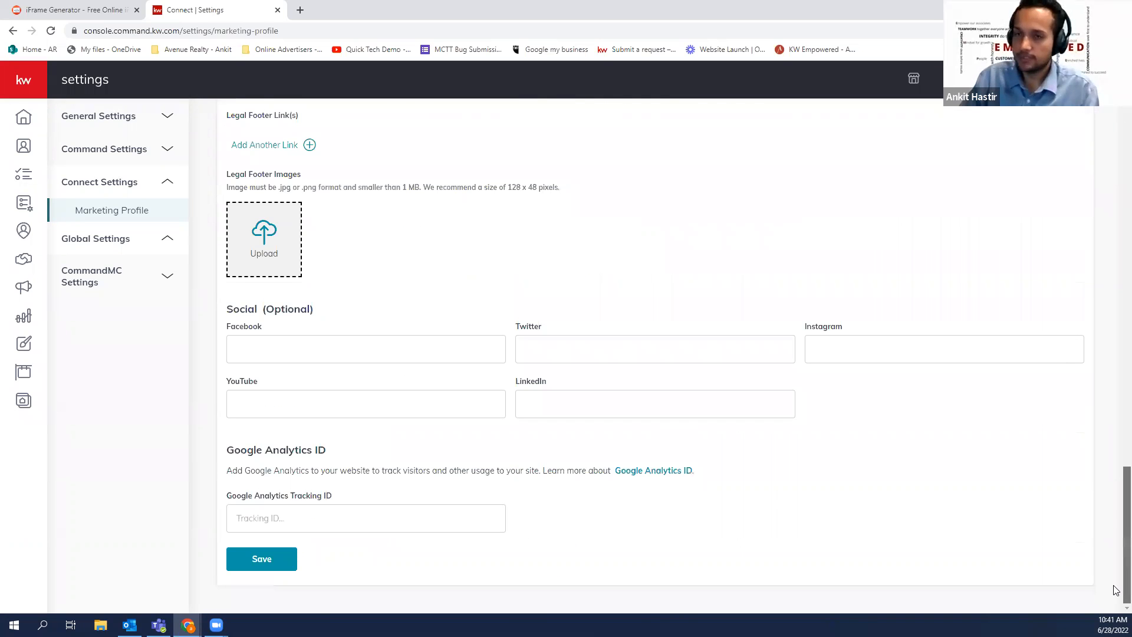
pyautogui.scroll(20, 779, 419)
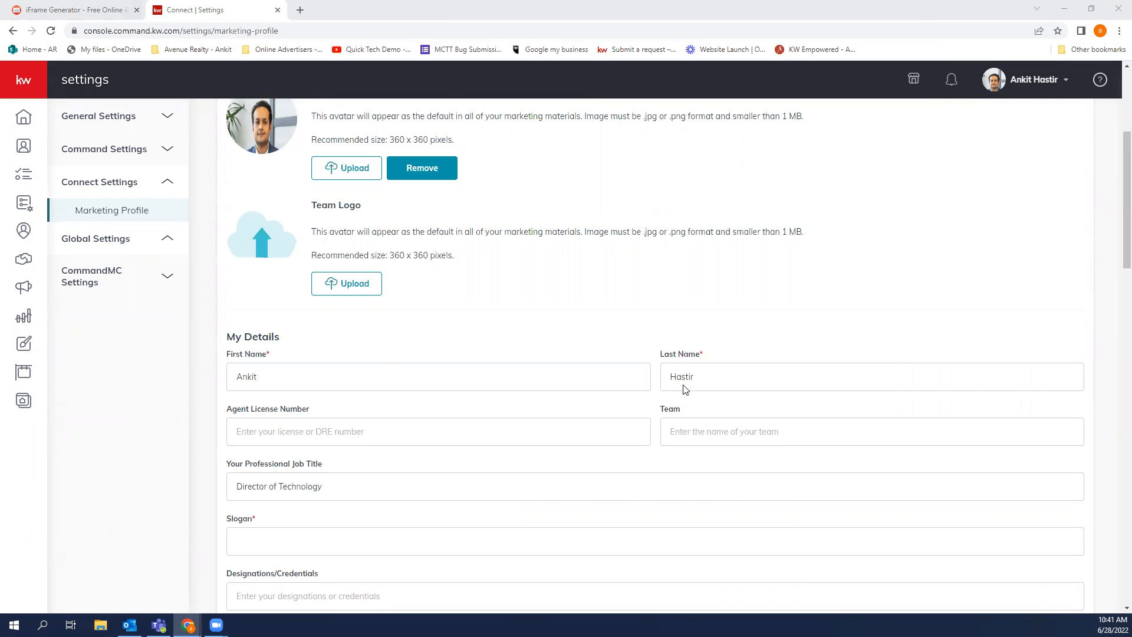
pyautogui.scroll(4, 177, 258)
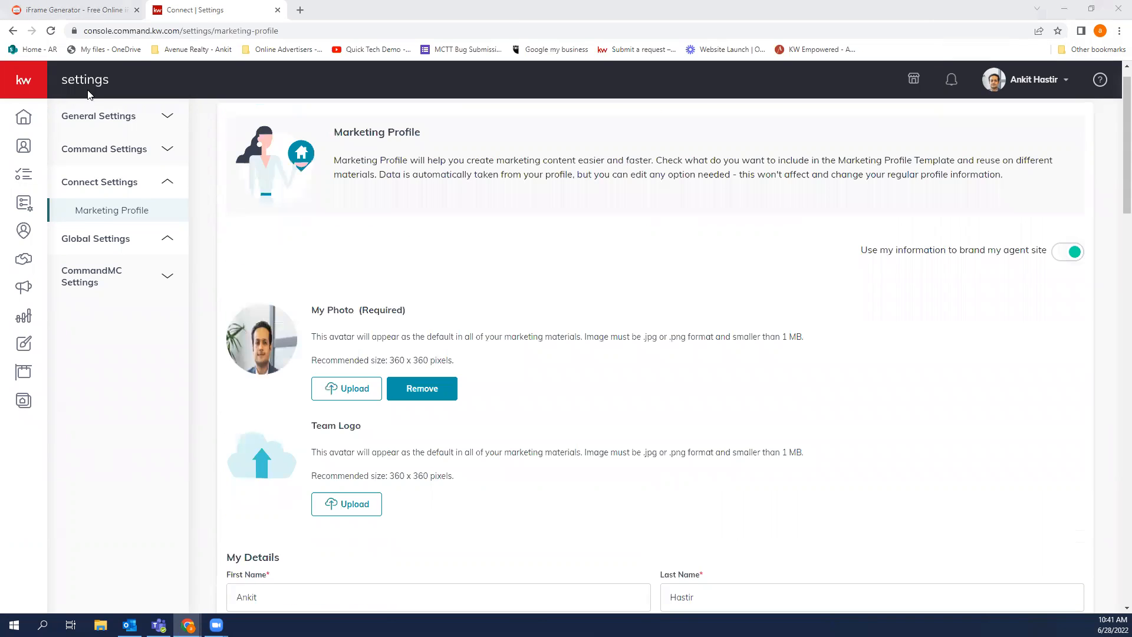
pyautogui.click(43, 86)
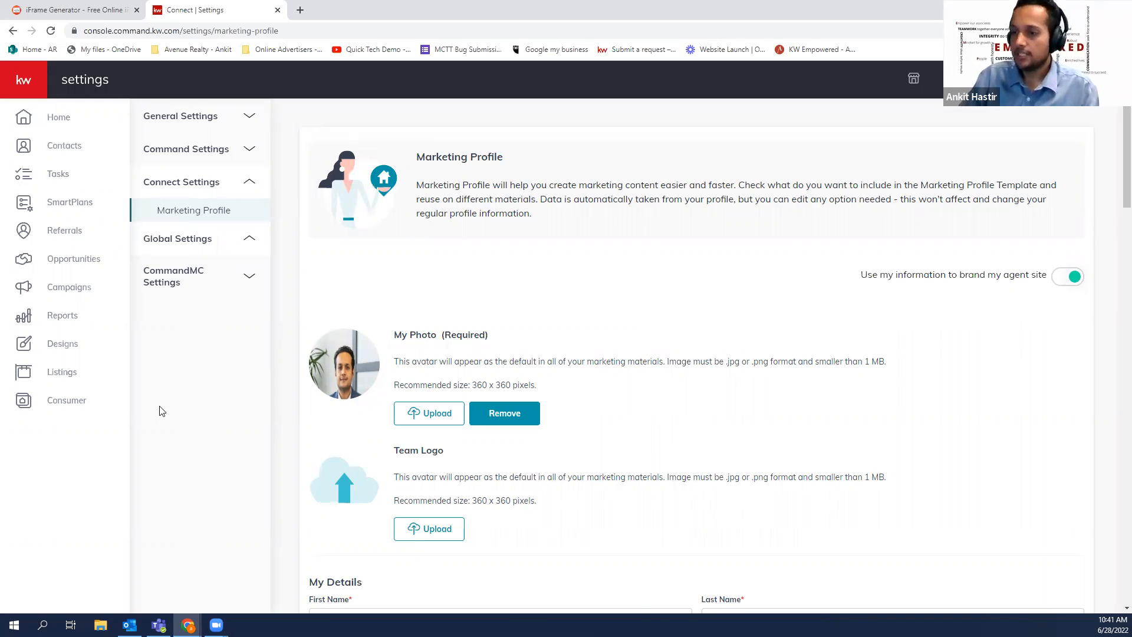
pyautogui.click(83, 401)
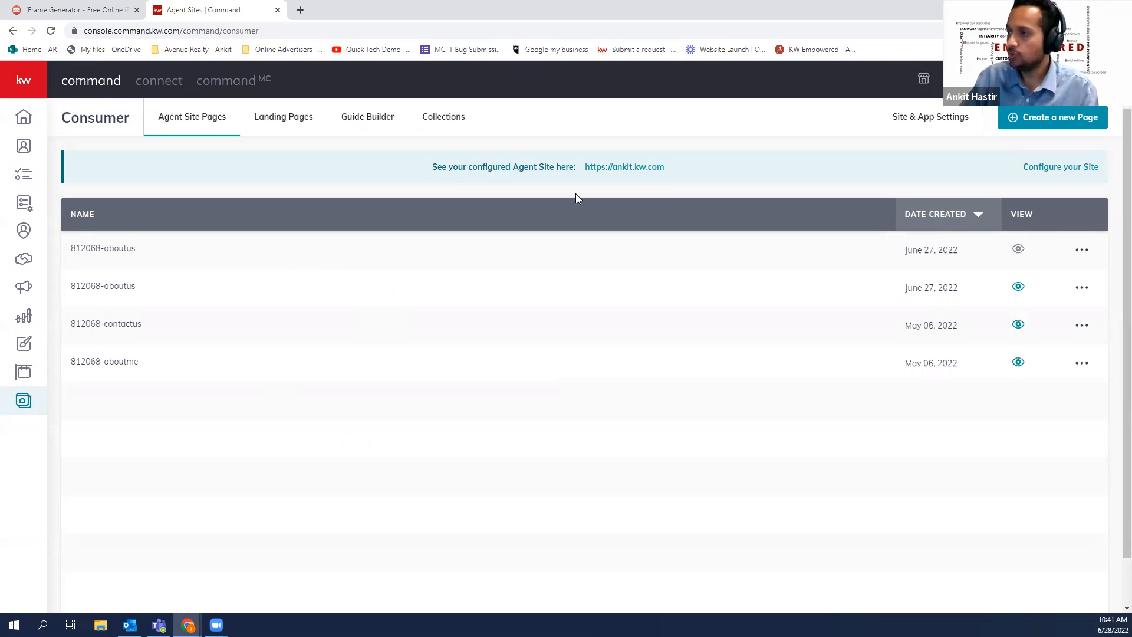
# Check the configured agent site address, then open the site's General settings
pyautogui.moveTo(585, 166); pyautogui.dragTo(664, 167)
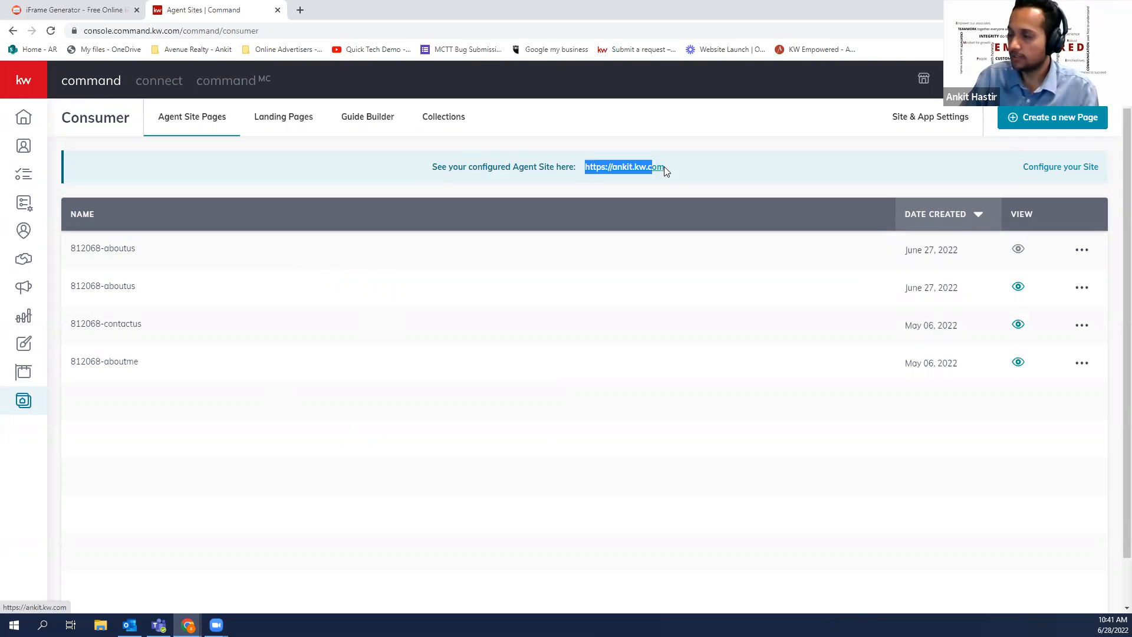
pyautogui.click(726, 178)
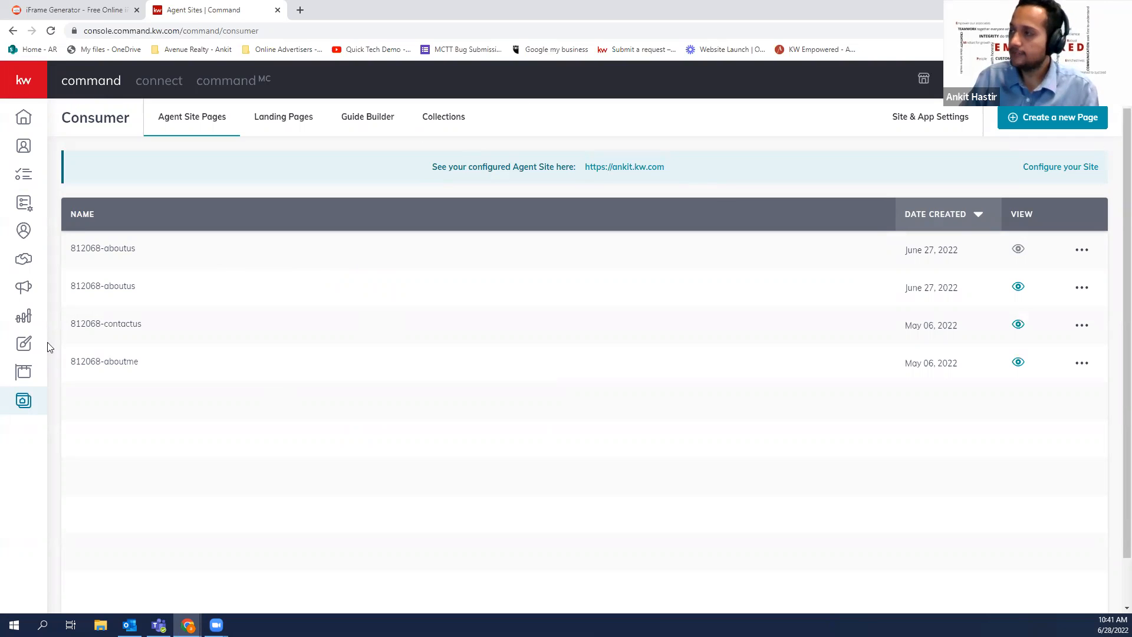
pyautogui.click(913, 124)
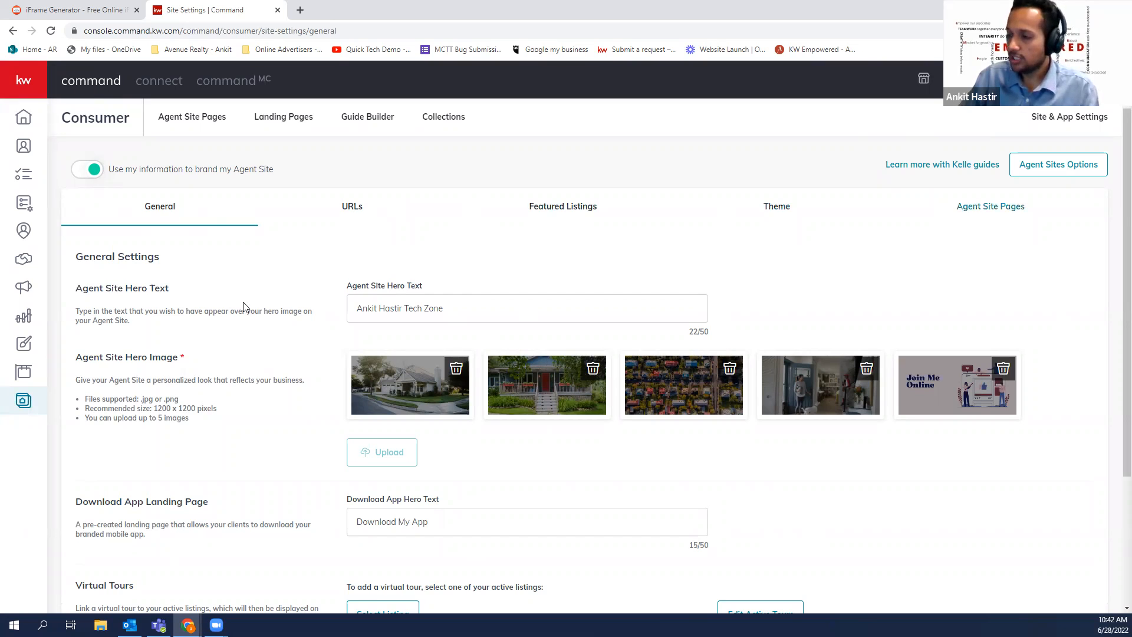
# Review the agent site's URL settings, including the full App URL, and its colour theme options
pyautogui.scroll(-3, 636, 212)
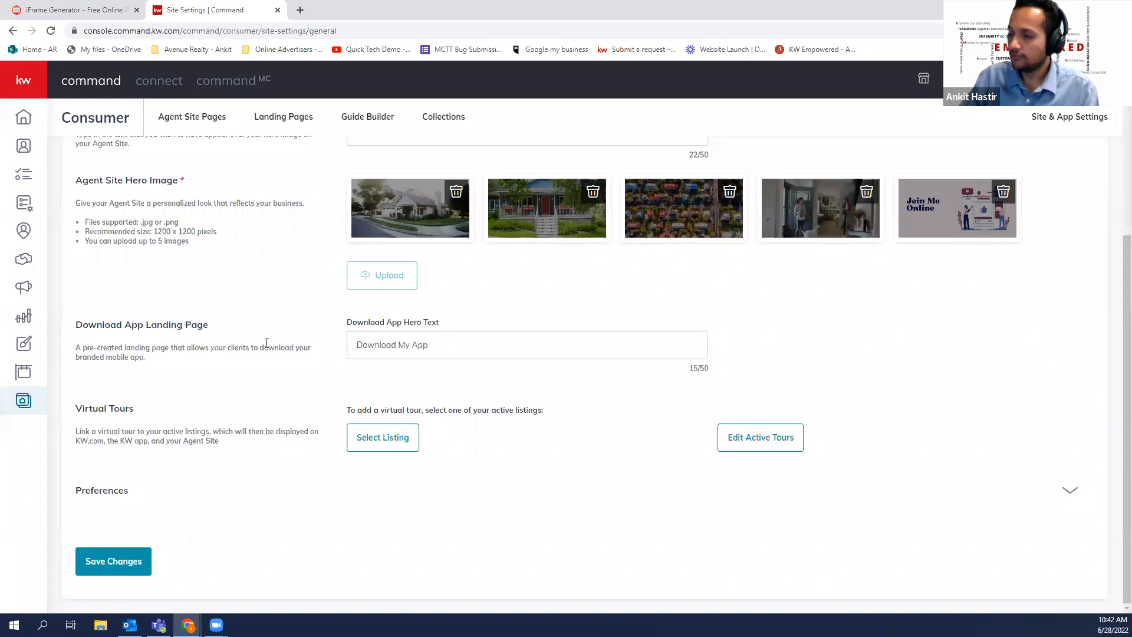
pyautogui.scroll(3, 348, 230)
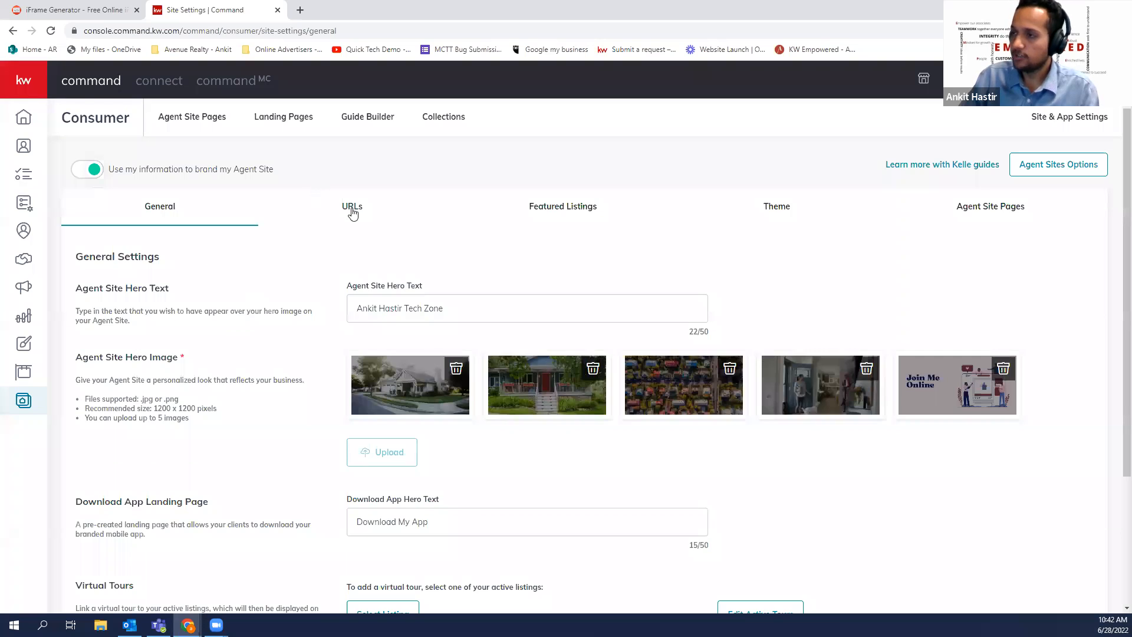
pyautogui.click(353, 208)
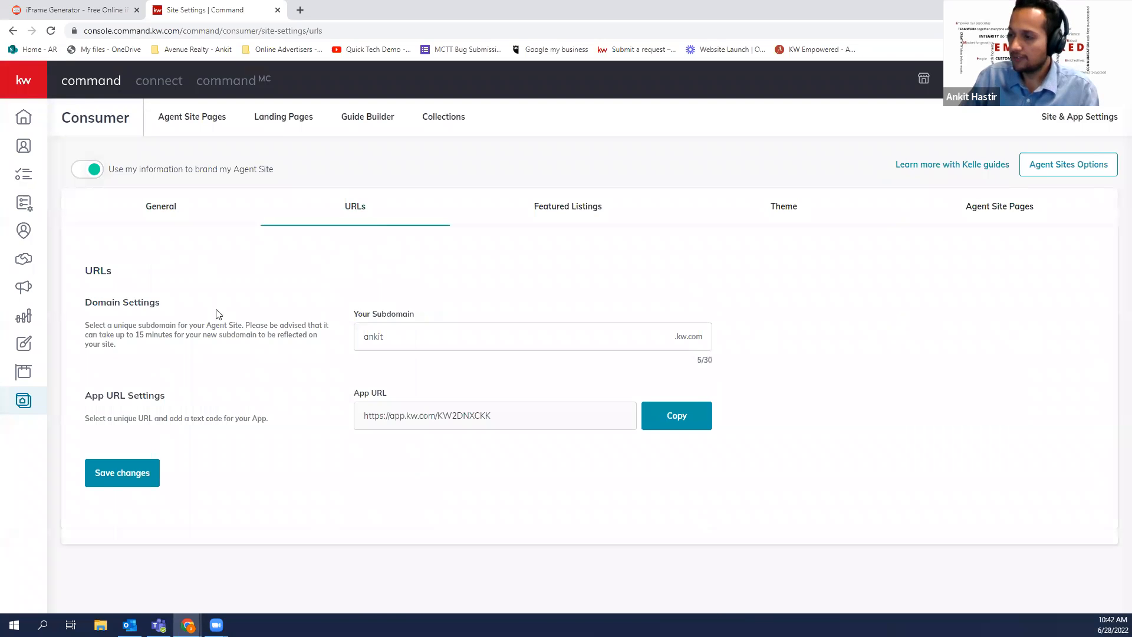
pyautogui.moveTo(409, 315); pyautogui.dragTo(358, 315)
pyautogui.moveTo(498, 417)
pyautogui.mouseDown()
pyautogui.moveTo(347, 412)
pyautogui.moveTo(510, 421)
pyautogui.mouseUp()
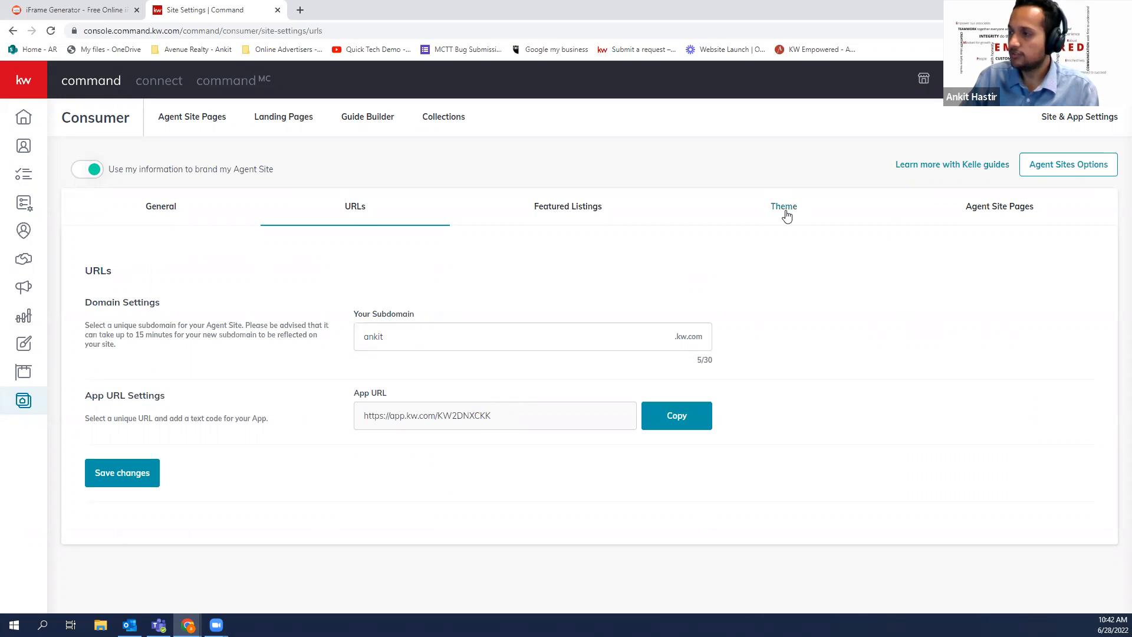
pyautogui.click(726, 216)
pyautogui.scroll(-1, 458, 381)
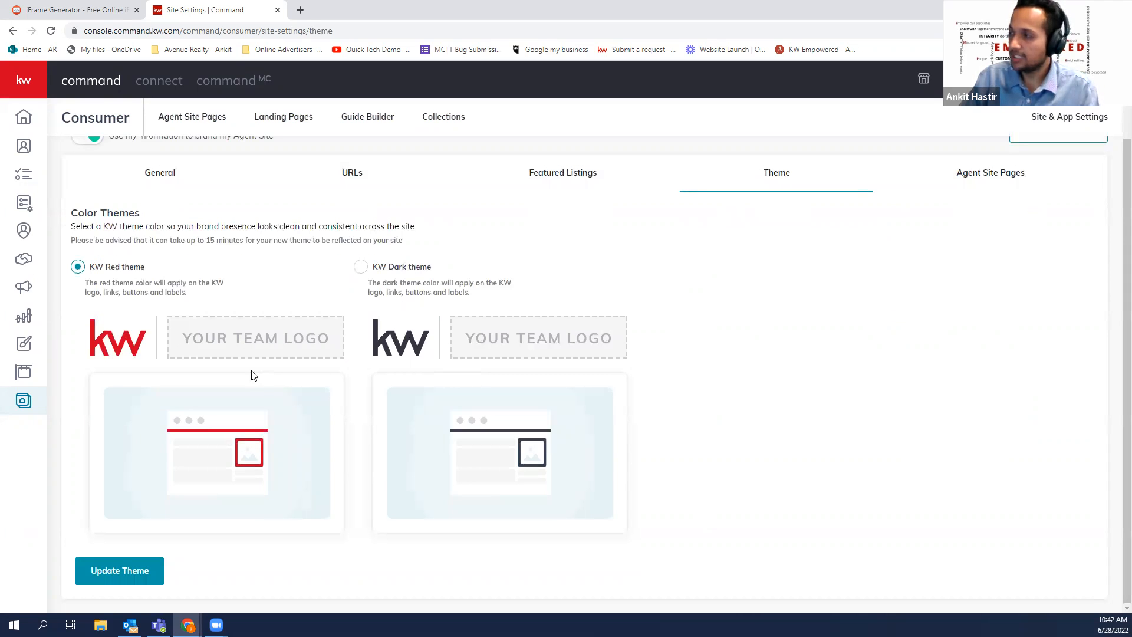
# Open the About Me, Contact Us and Company Profile pages, check URLs and Featured Listings, end on General
pyautogui.click(960, 175)
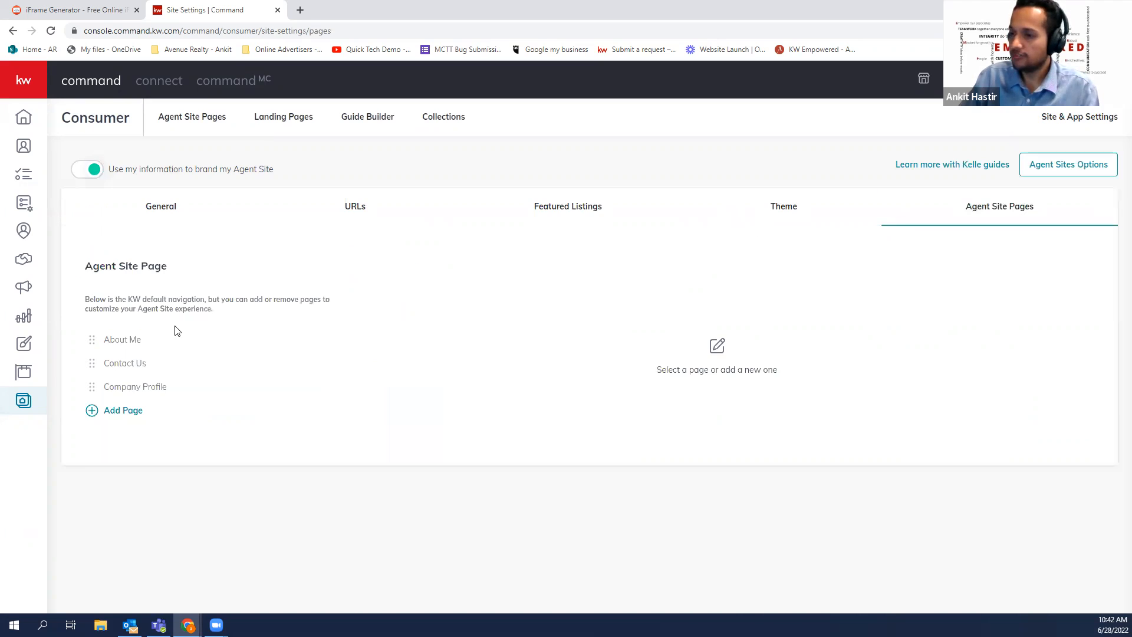
pyautogui.click(145, 343)
pyautogui.click(145, 367)
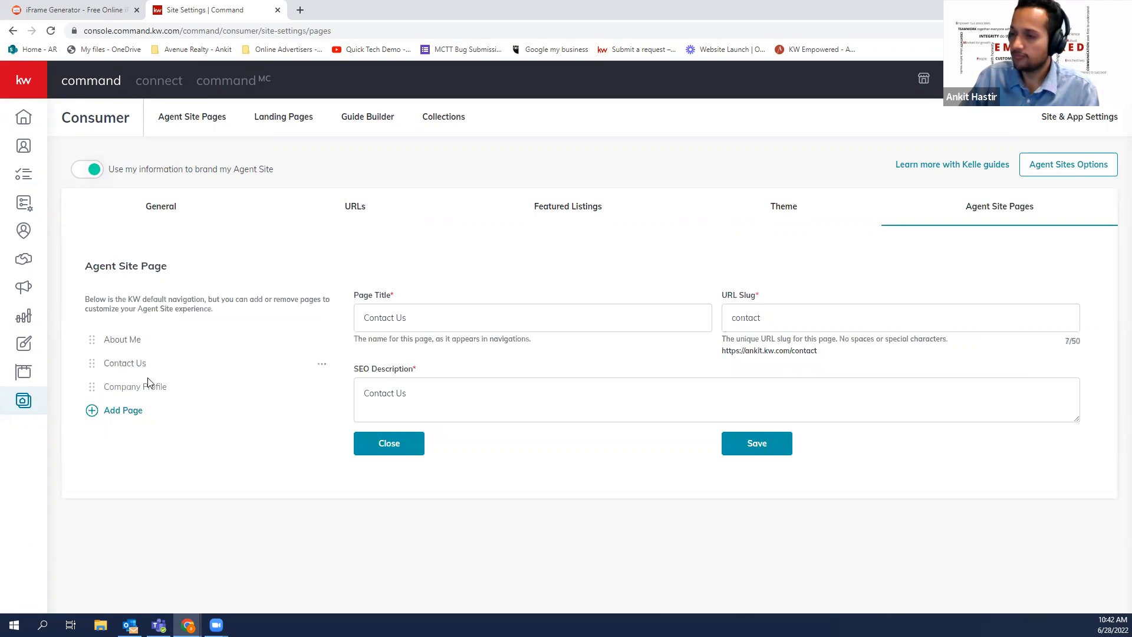
pyautogui.click(148, 384)
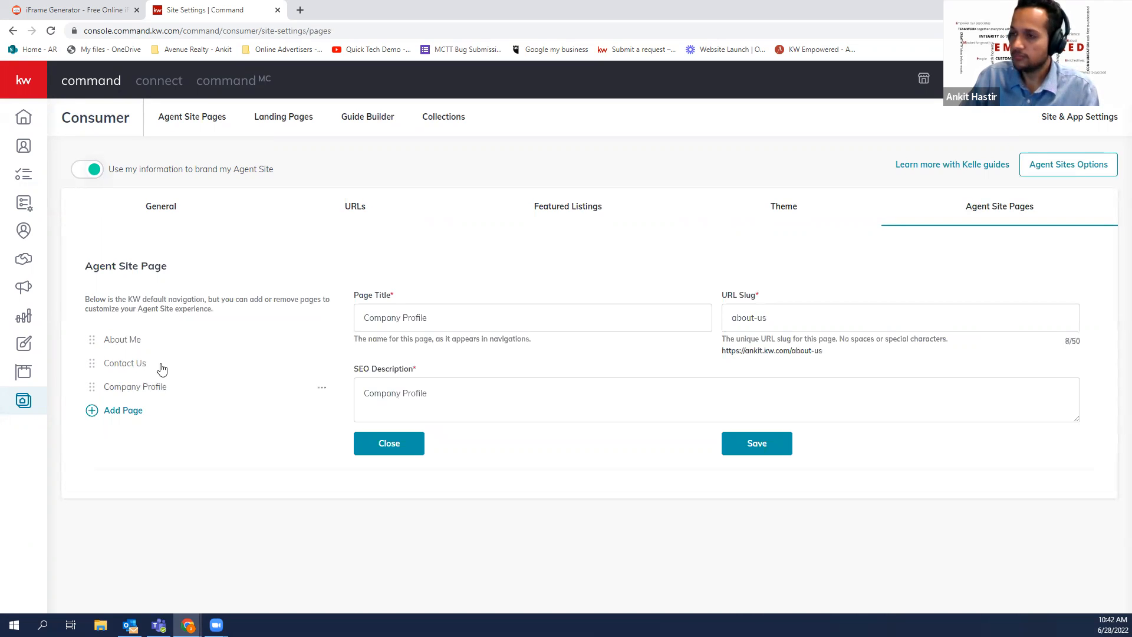
pyautogui.click(178, 219)
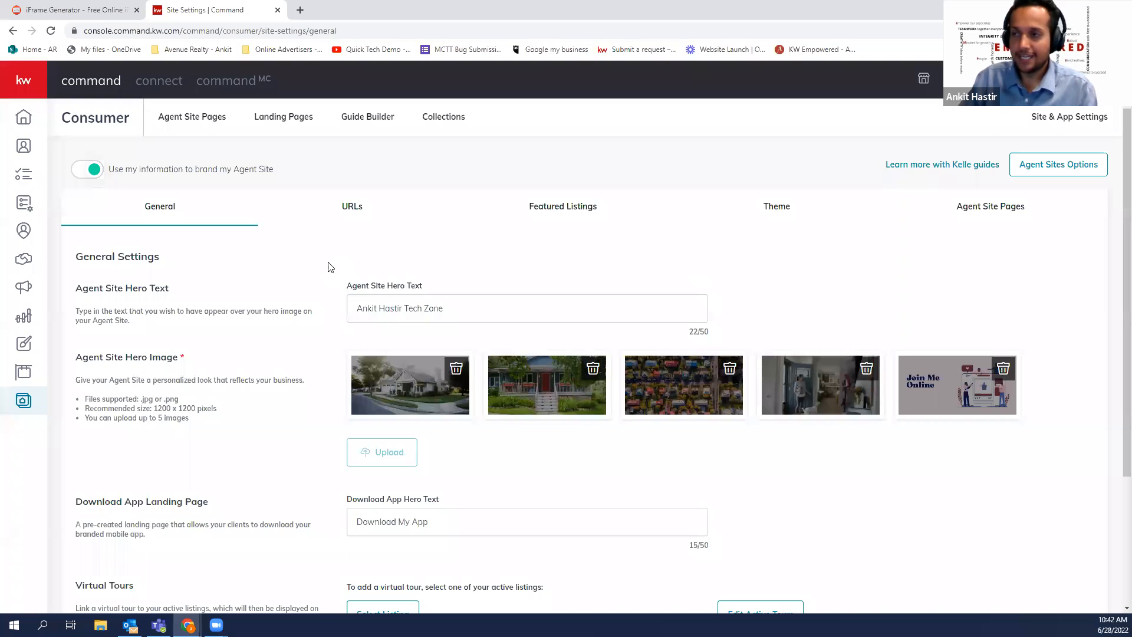
pyautogui.click(352, 218)
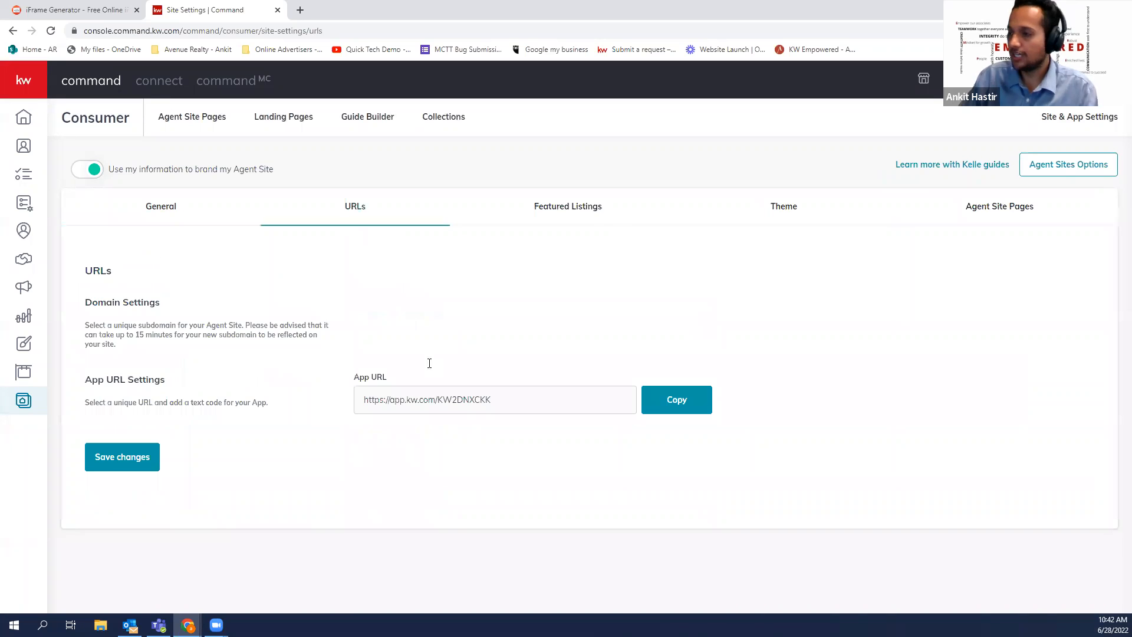
pyautogui.click(983, 213)
pyautogui.click(171, 222)
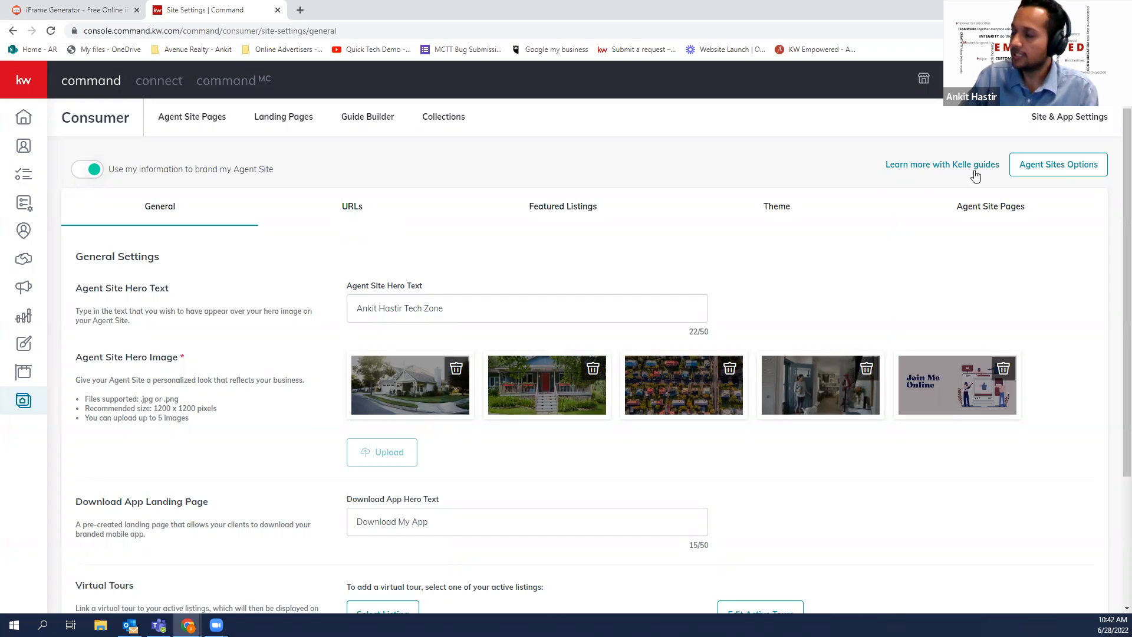
# Choose the Agent Site guide in the Kelle guides chooser and continue
pyautogui.click(912, 168)
pyautogui.moveTo(420, 314); pyautogui.dragTo(607, 314)
pyautogui.click(436, 331)
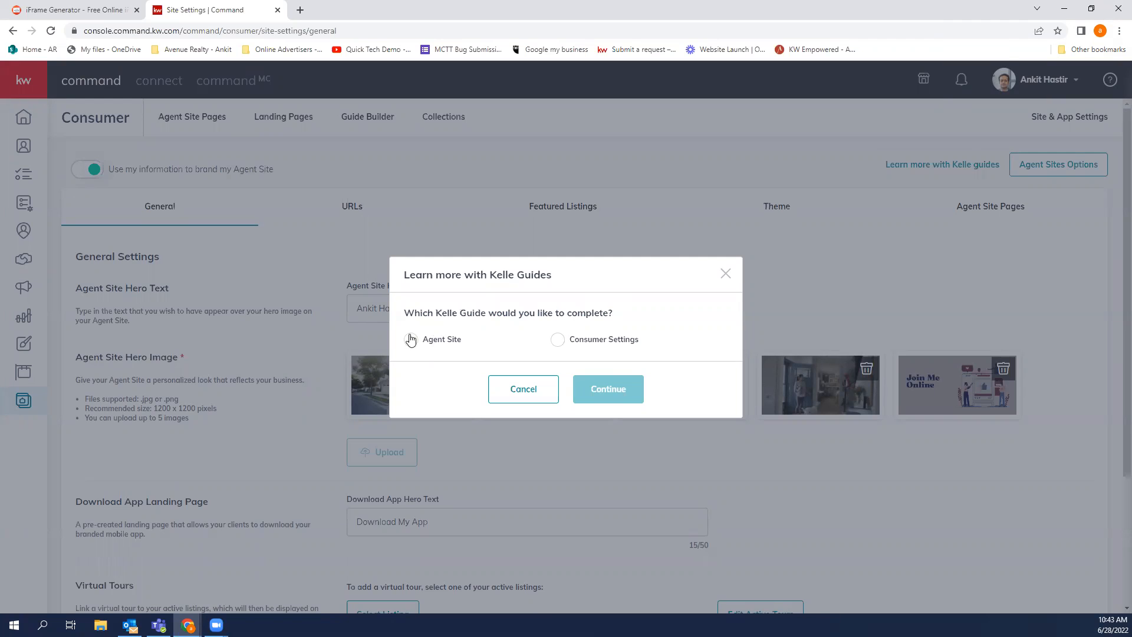
pyautogui.click(411, 341)
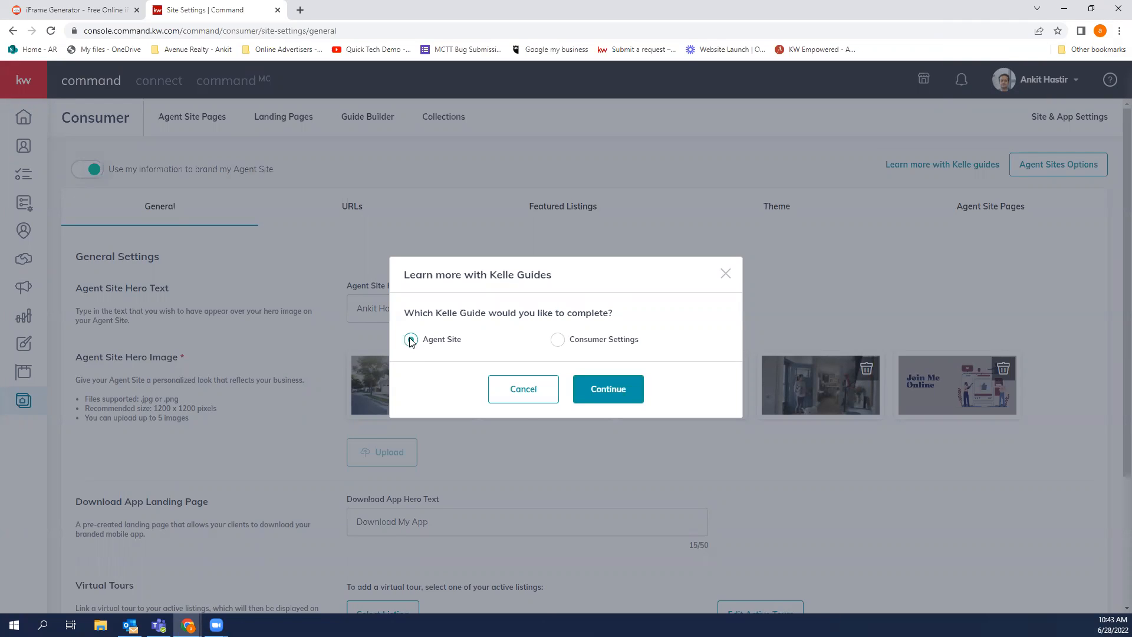
pyautogui.click(580, 393)
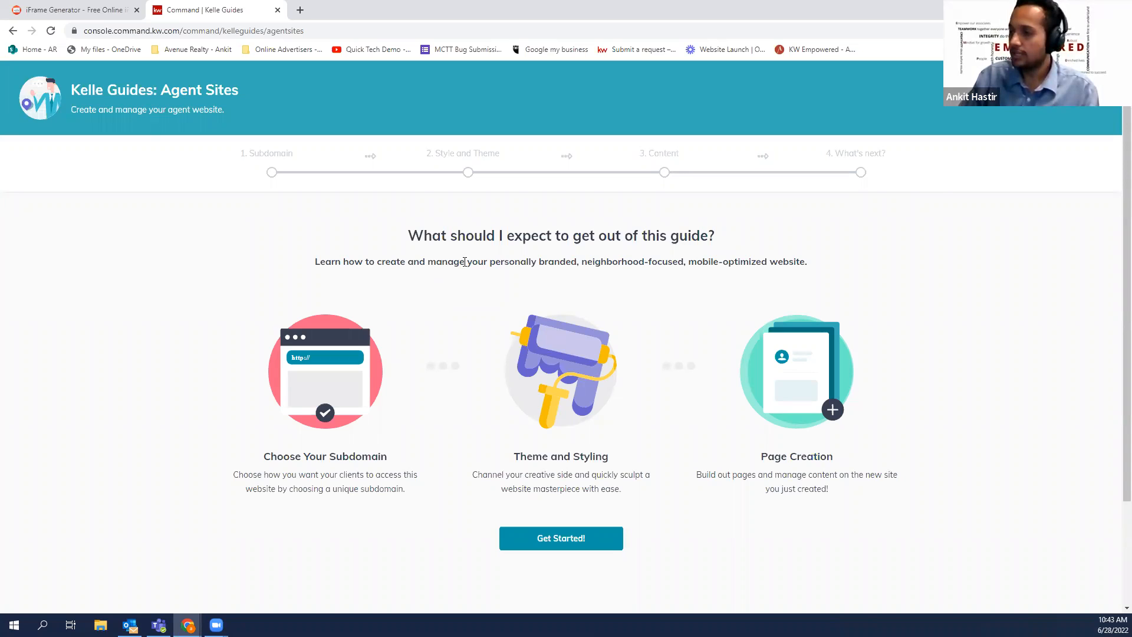
# In the Your Subdomain field, try a test suffix, revert to the original subdomain, and move to Confirm Domain
pyautogui.scroll(-2, 733, 347)
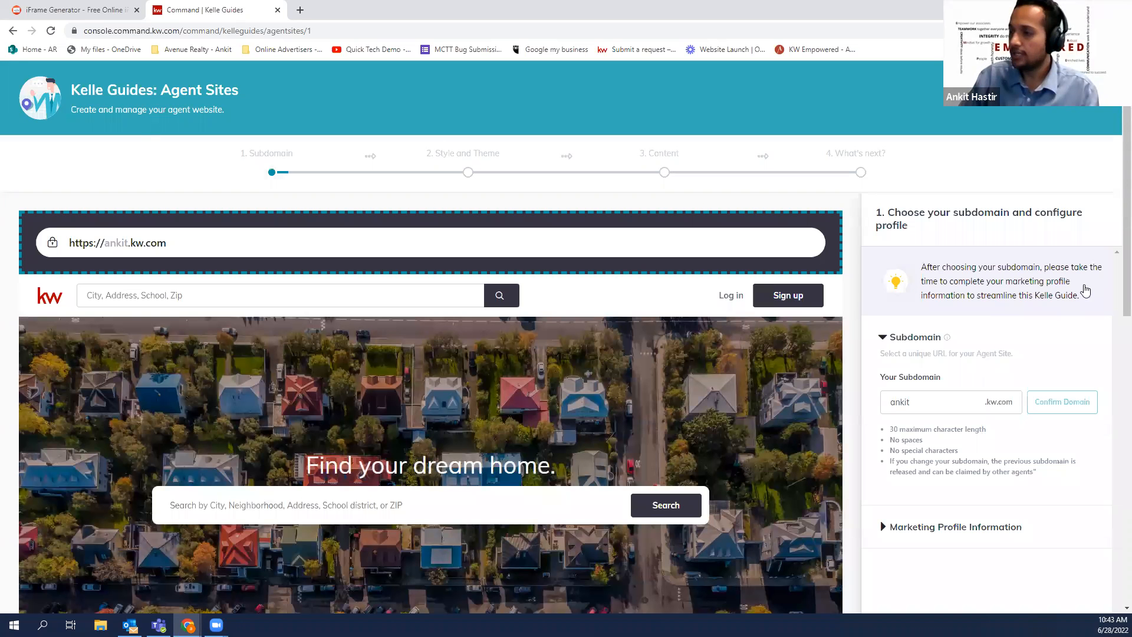
pyautogui.scroll(-5, 1028, 351)
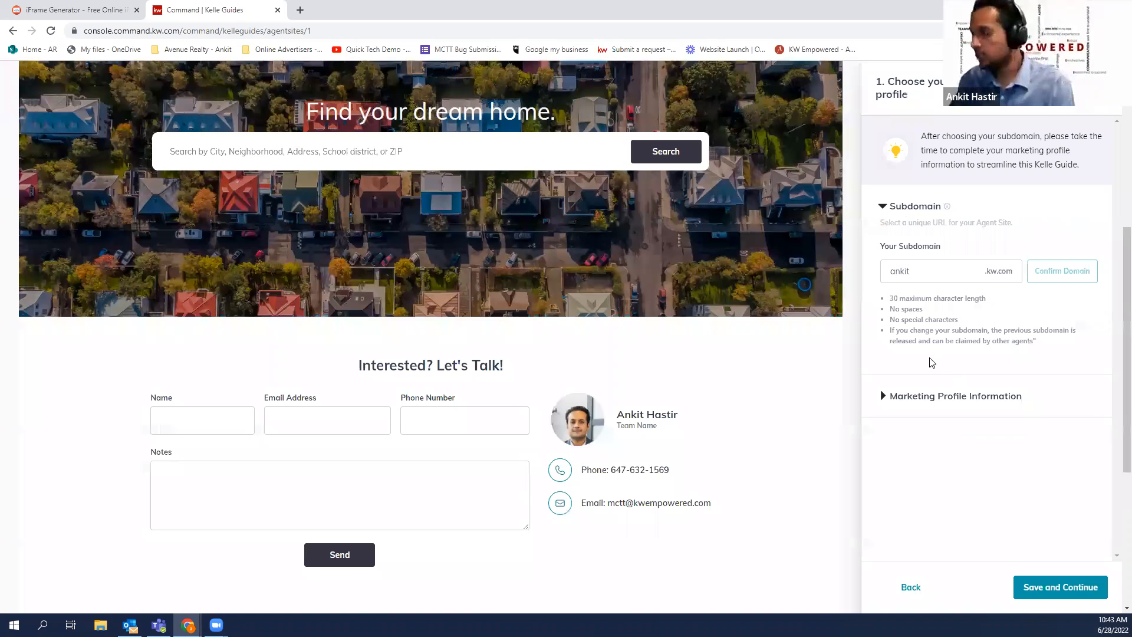
pyautogui.scroll(5, 930, 361)
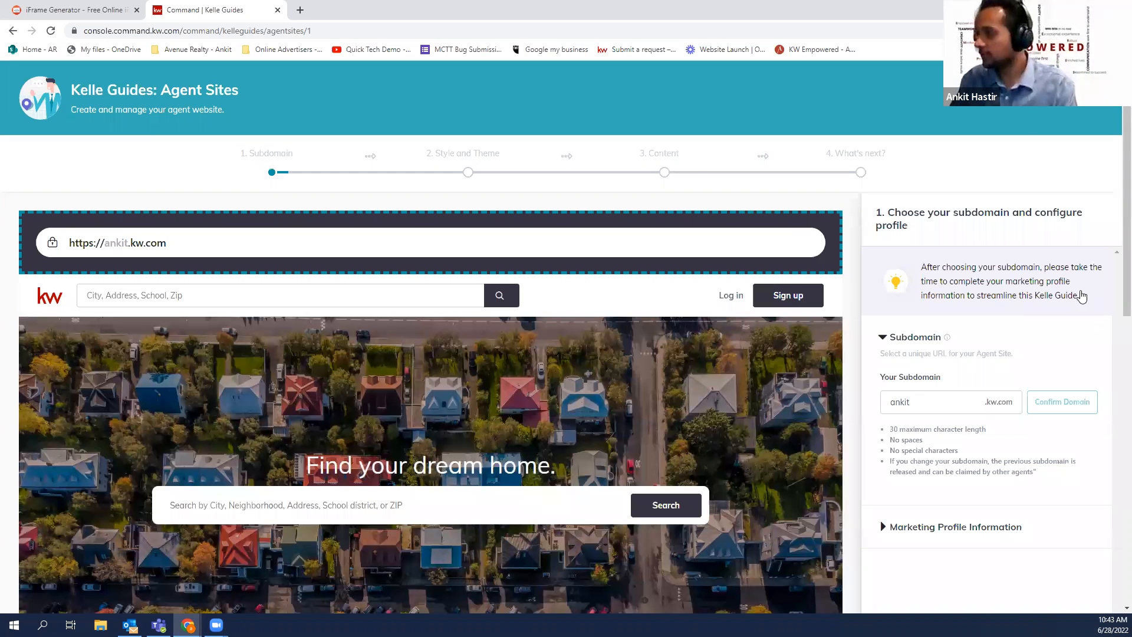
pyautogui.scroll(-1, 1074, 326)
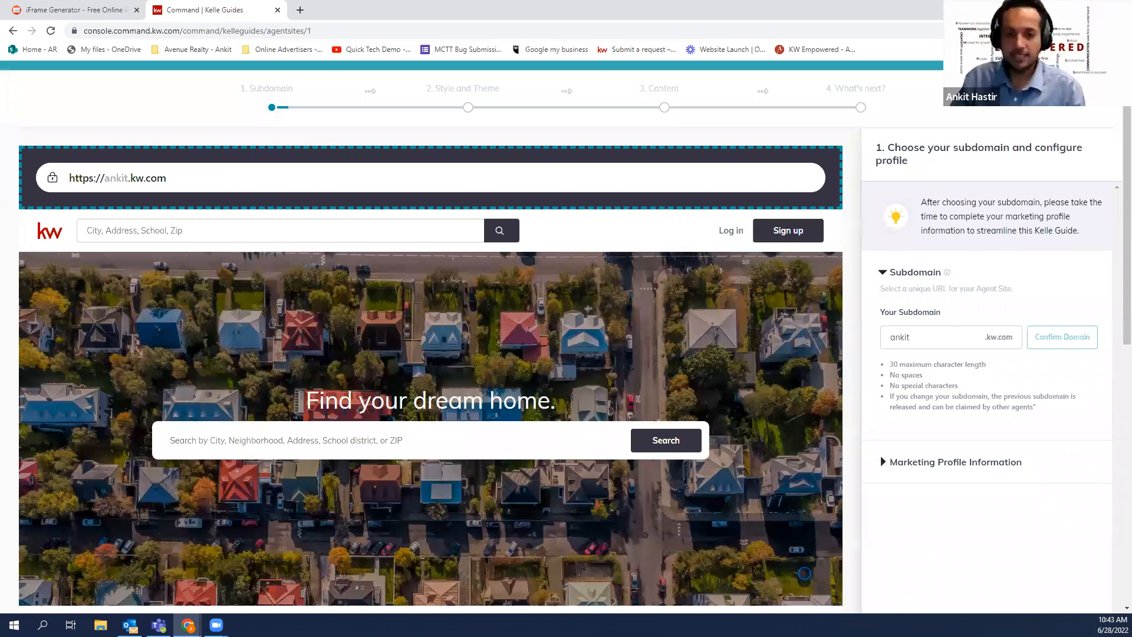
pyautogui.scroll(-1, 740, 405)
pyautogui.click(930, 284)
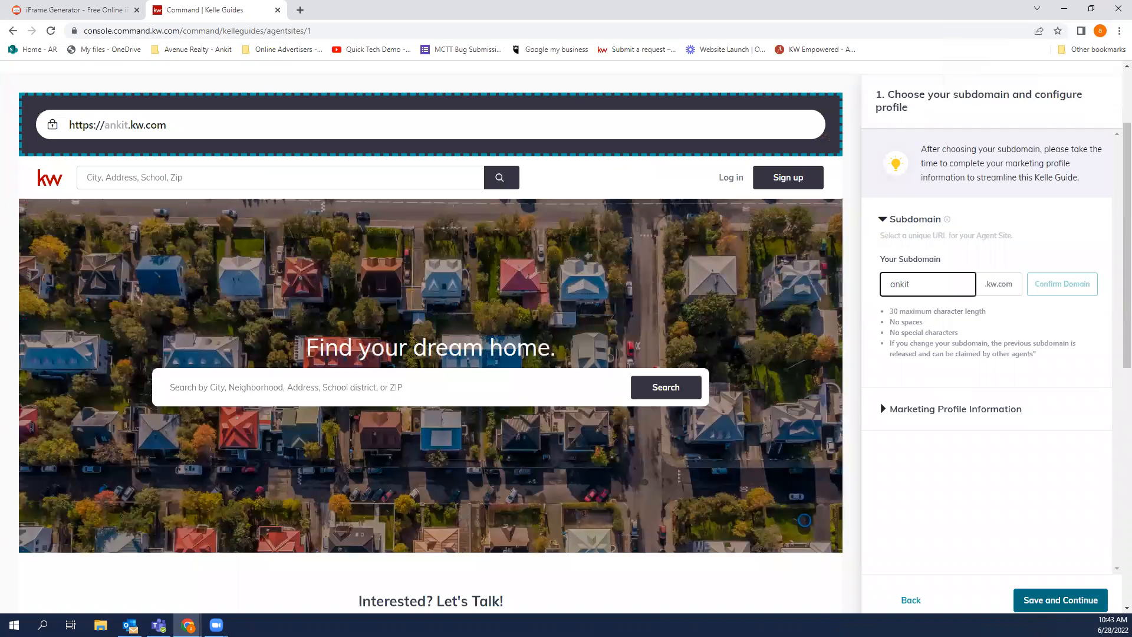
pyautogui.write('hastir')
pyautogui.press('BackSpace')
pyautogui.press('BackSpace')
pyautogui.press('BackSpace')
pyautogui.press('BackSpace')
pyautogui.press('BackSpace')
pyautogui.press('BackSpace')
pyautogui.press('Tab')
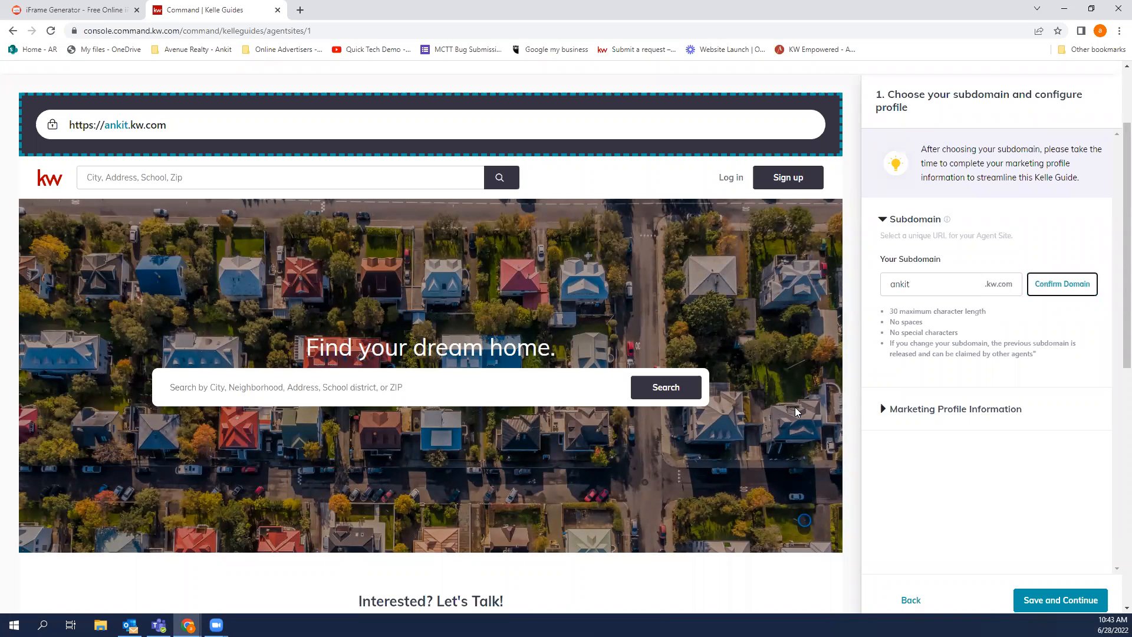
# Confirm the domain to claim the agent's existing subdomain for the agent site
pyautogui.press('Return')
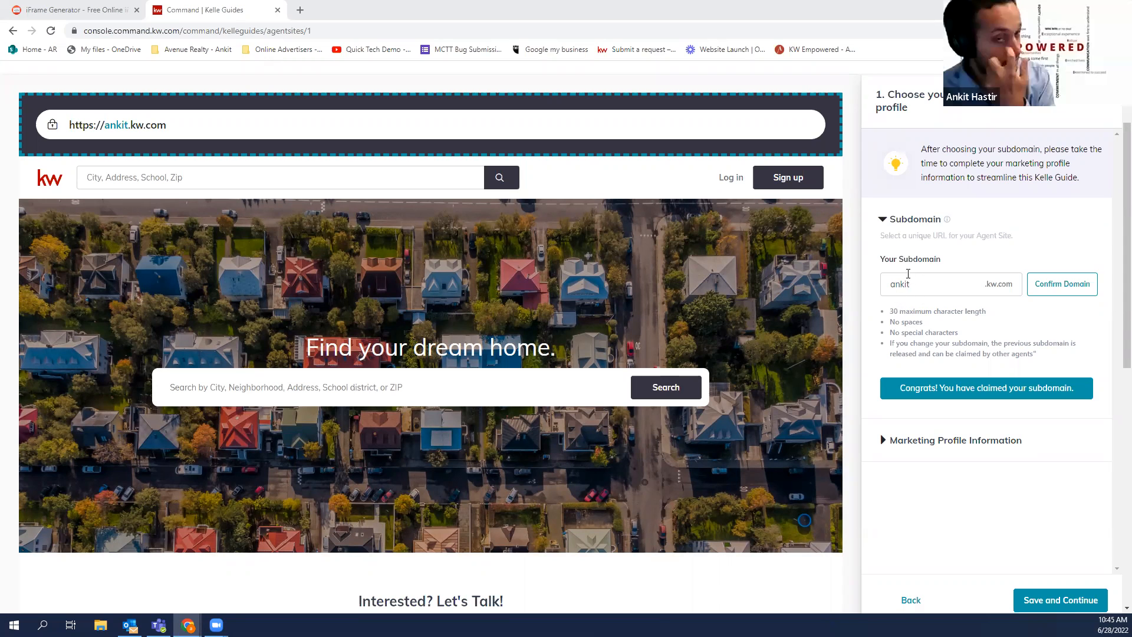
pyautogui.moveTo(890, 312); pyautogui.dragTo(898, 311)
pyautogui.click(899, 312)
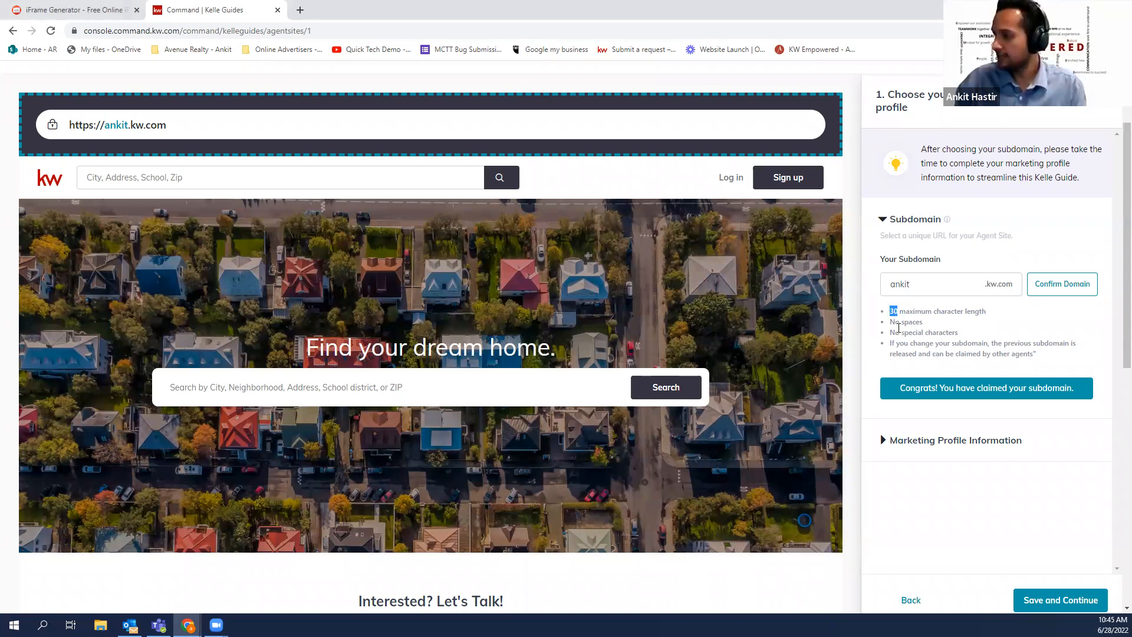
pyautogui.moveTo(897, 323); pyautogui.dragTo(953, 334)
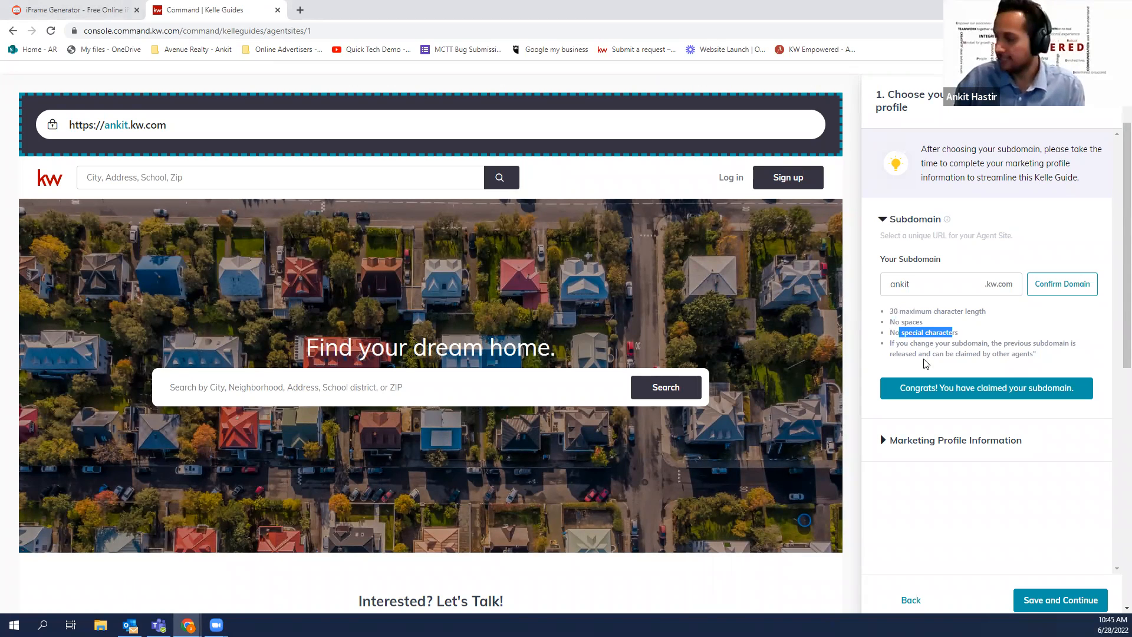
pyautogui.moveTo(951, 343); pyautogui.dragTo(983, 343)
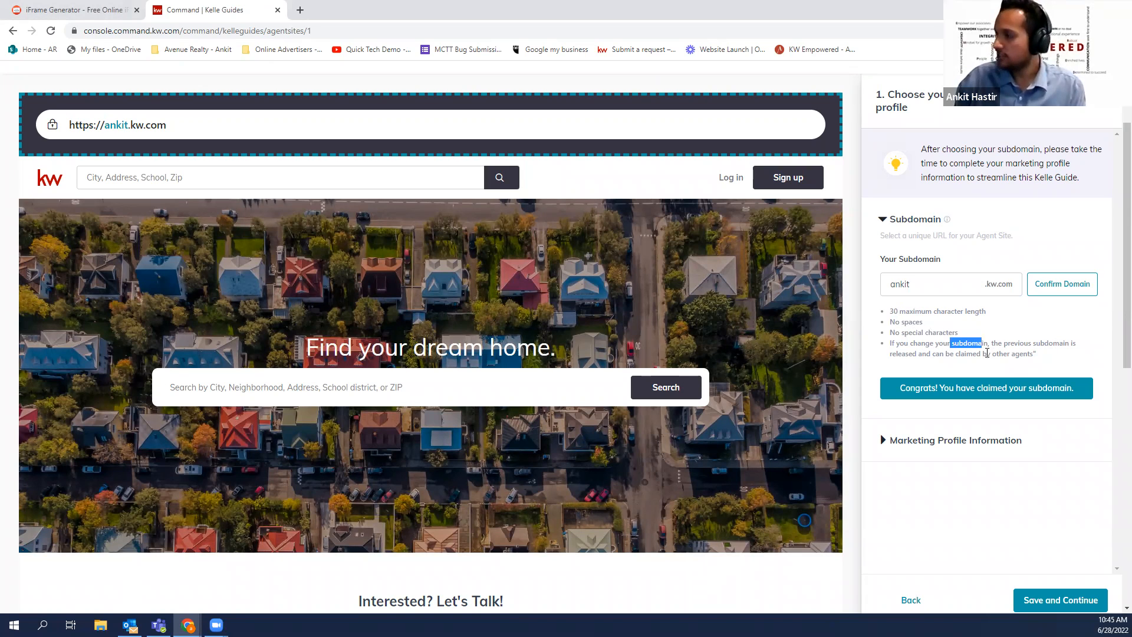
pyautogui.moveTo(901, 354); pyautogui.dragTo(1026, 357)
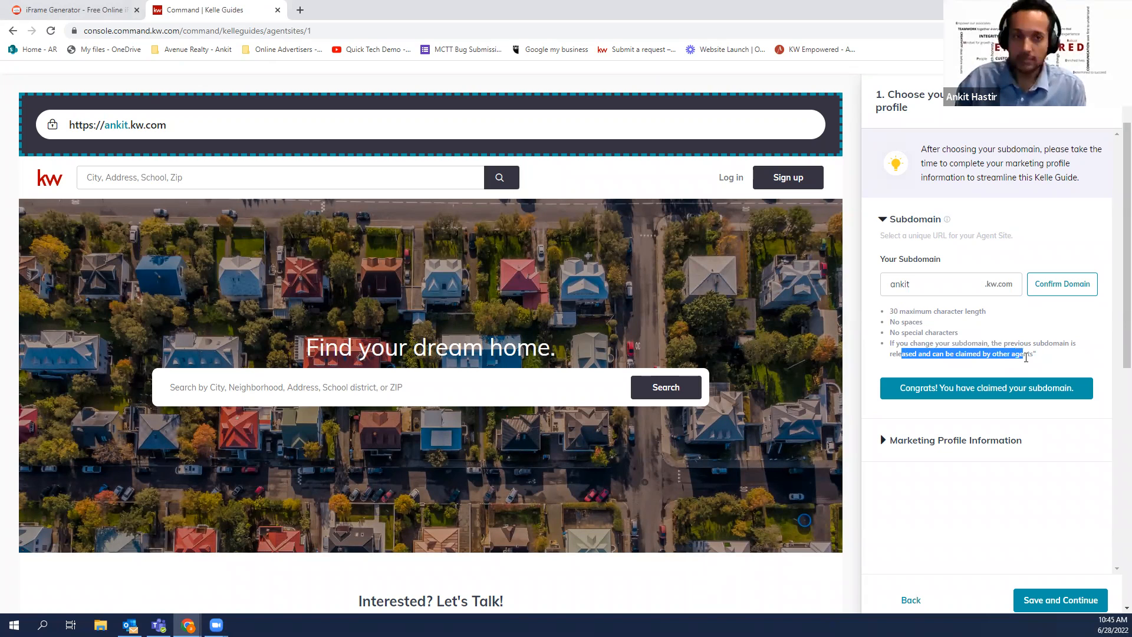
pyautogui.click(1005, 336)
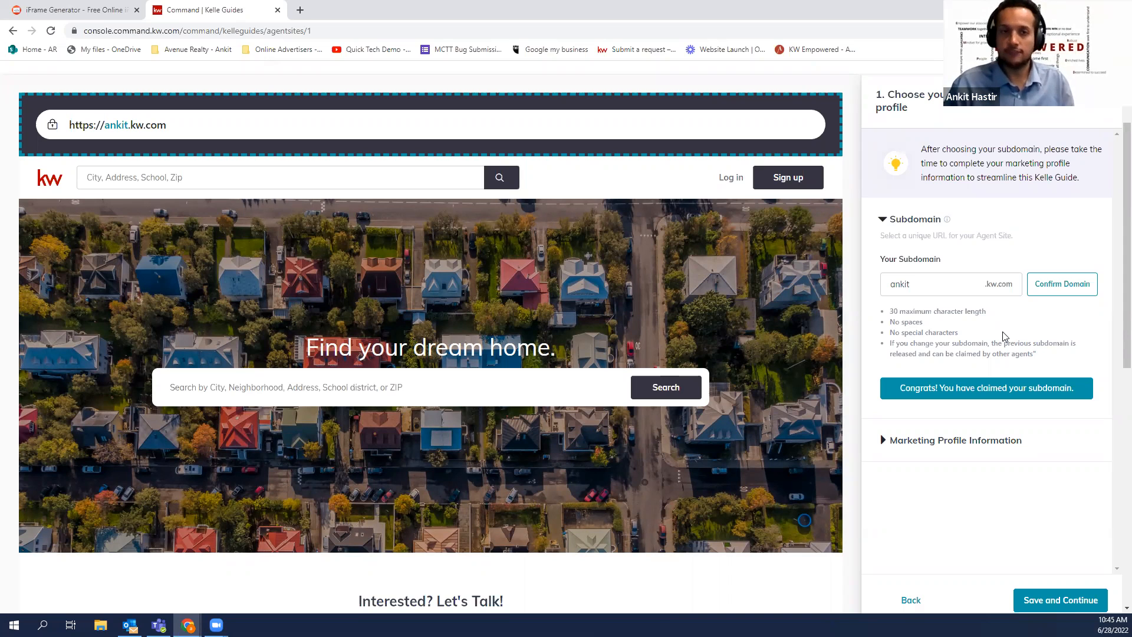
pyautogui.click(923, 289)
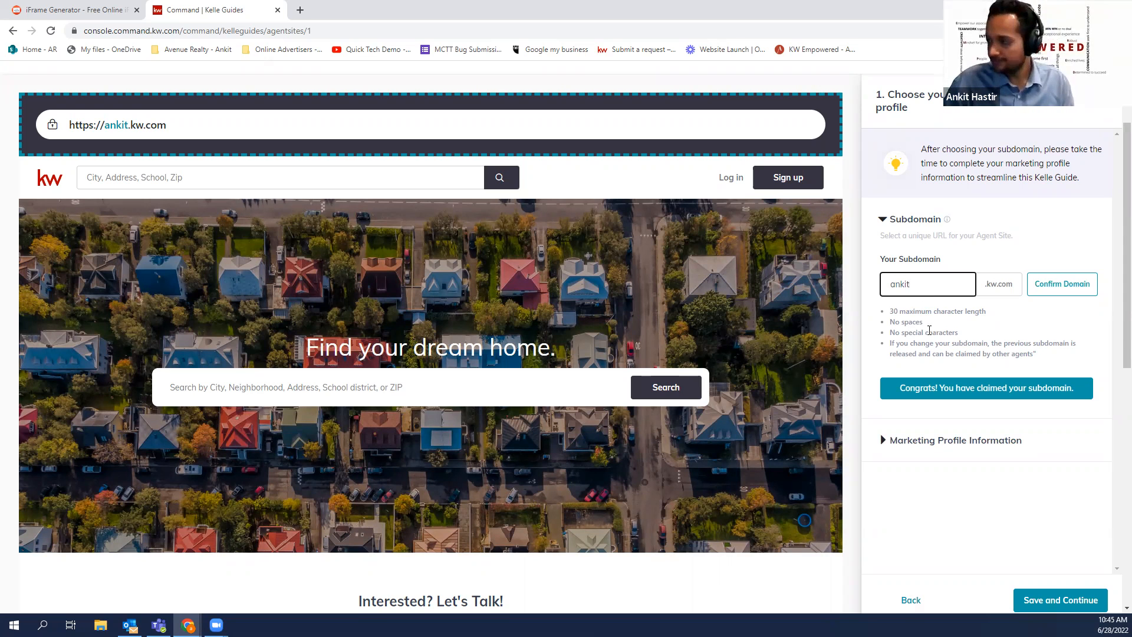
pyautogui.scroll(-1, 934, 320)
pyautogui.scroll(-3, 935, 320)
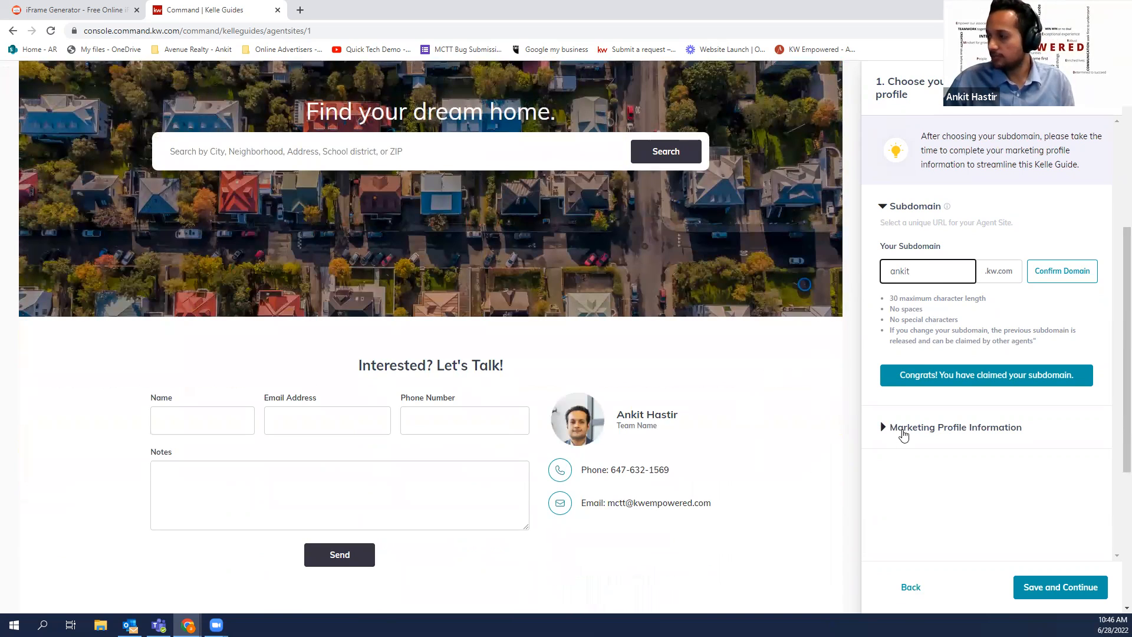
pyautogui.click(903, 434)
pyautogui.scroll(-1, 1055, 262)
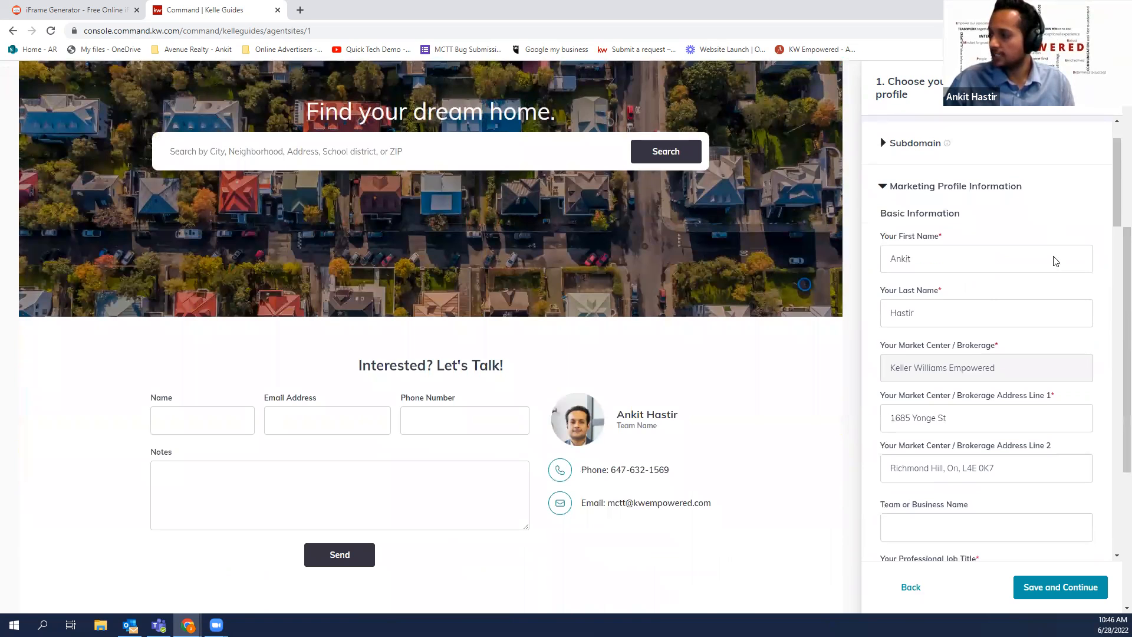
pyautogui.scroll(-2, 1056, 262)
pyautogui.moveTo(895, 254)
pyautogui.mouseDown()
pyautogui.moveTo(995, 254)
pyautogui.moveTo(900, 254)
pyautogui.mouseUp()
pyautogui.scroll(-4, 1114, 377)
pyautogui.scroll(-5, 1114, 388)
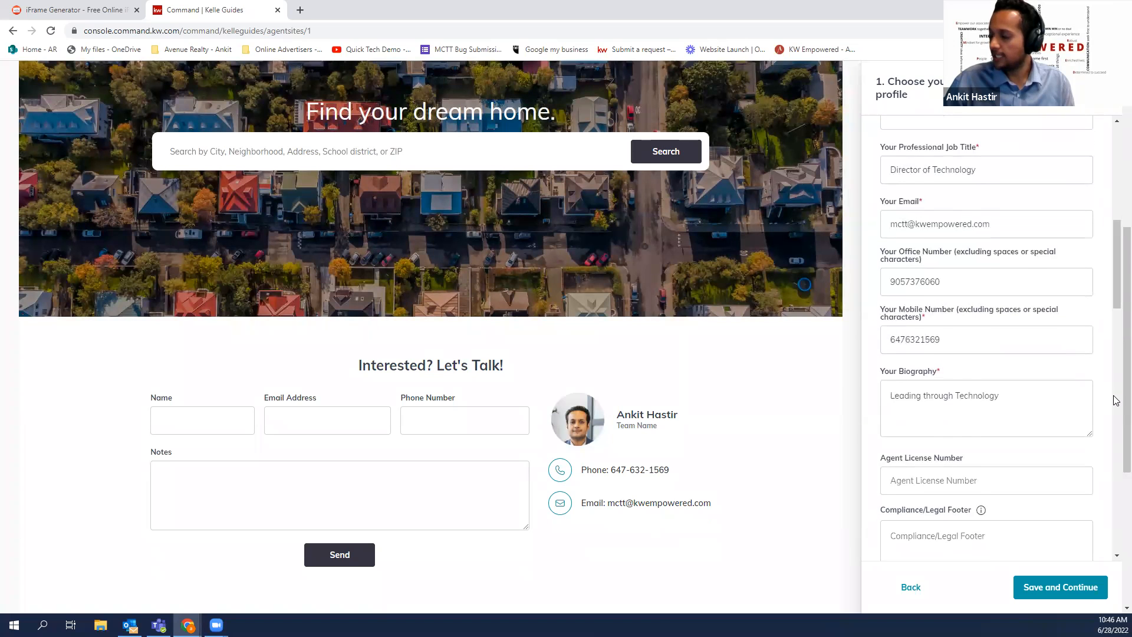
pyautogui.scroll(-8, 1097, 383)
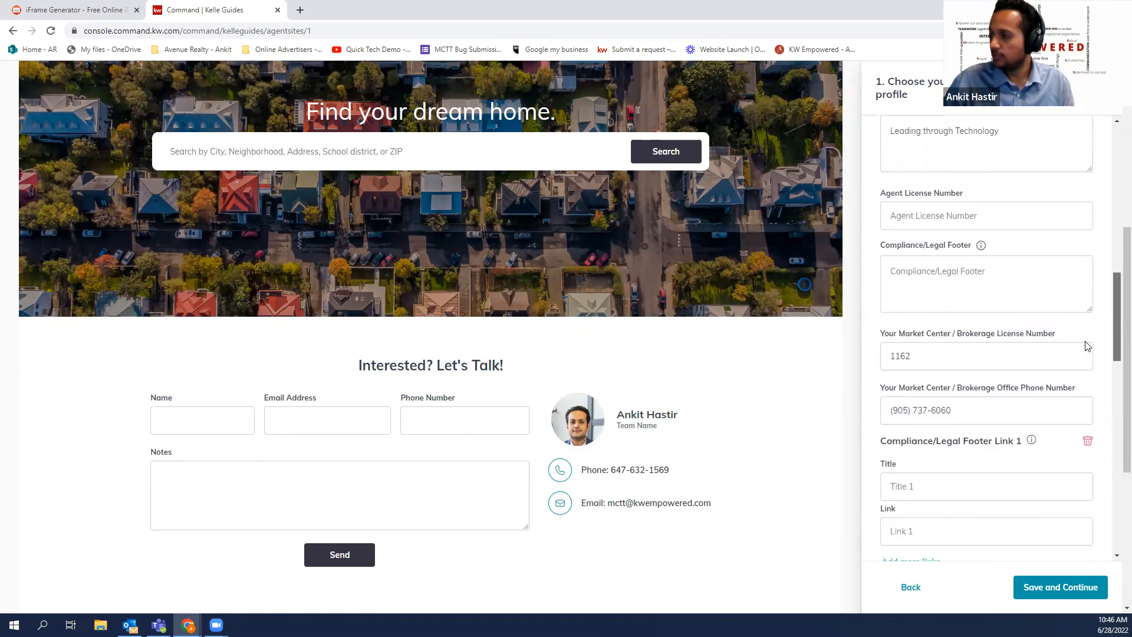
pyautogui.scroll(-4, 1023, 435)
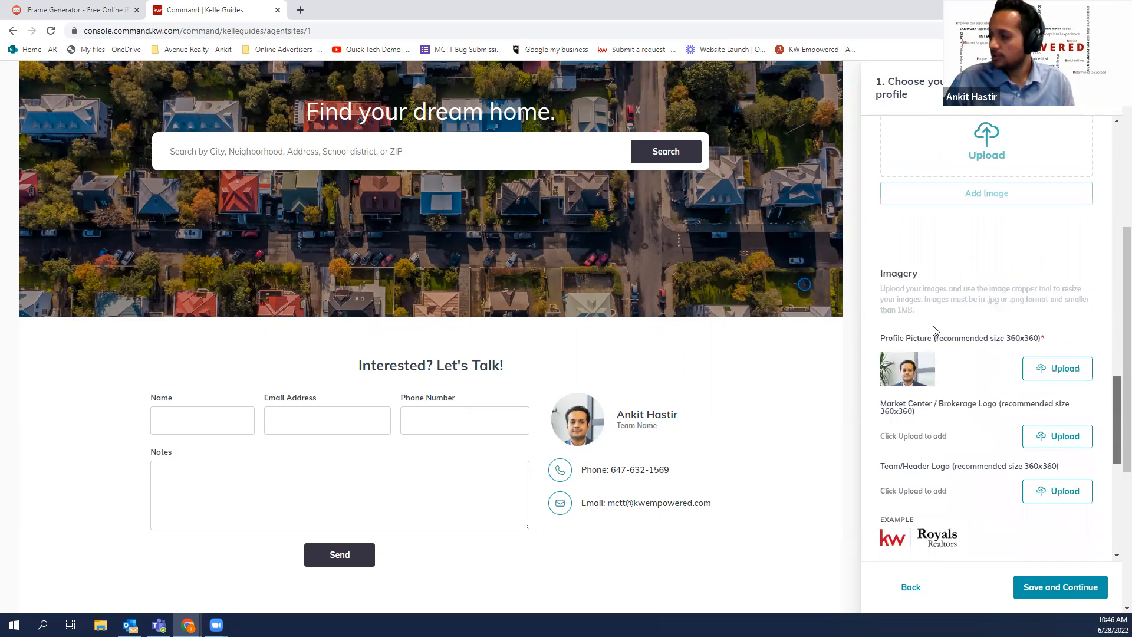
pyautogui.scroll(-4, 943, 395)
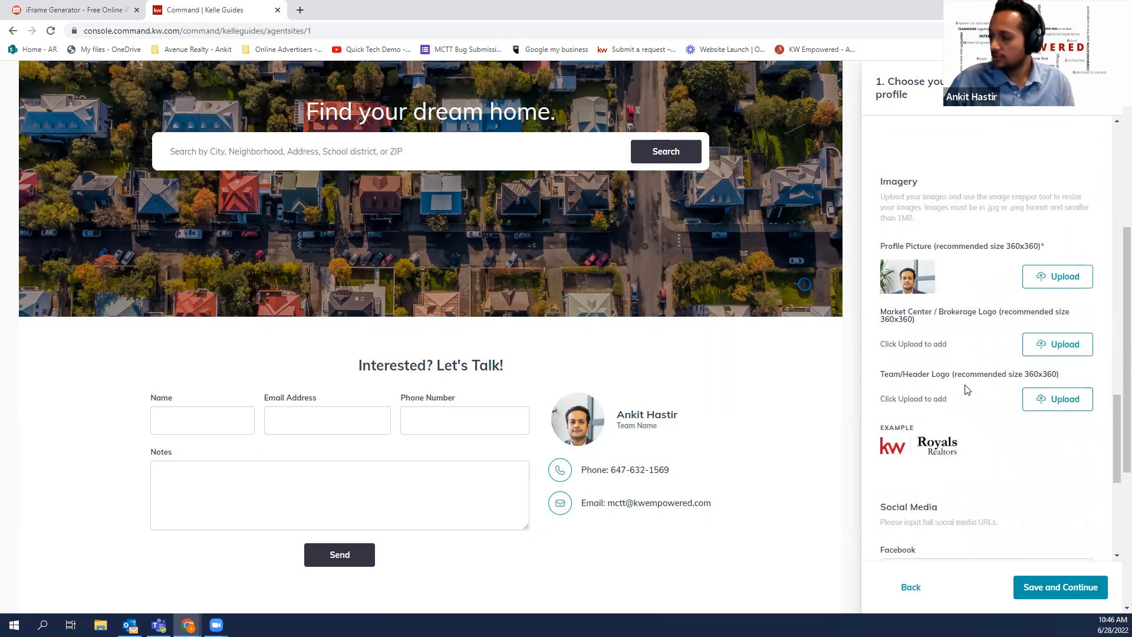
pyautogui.scroll(-4, 933, 360)
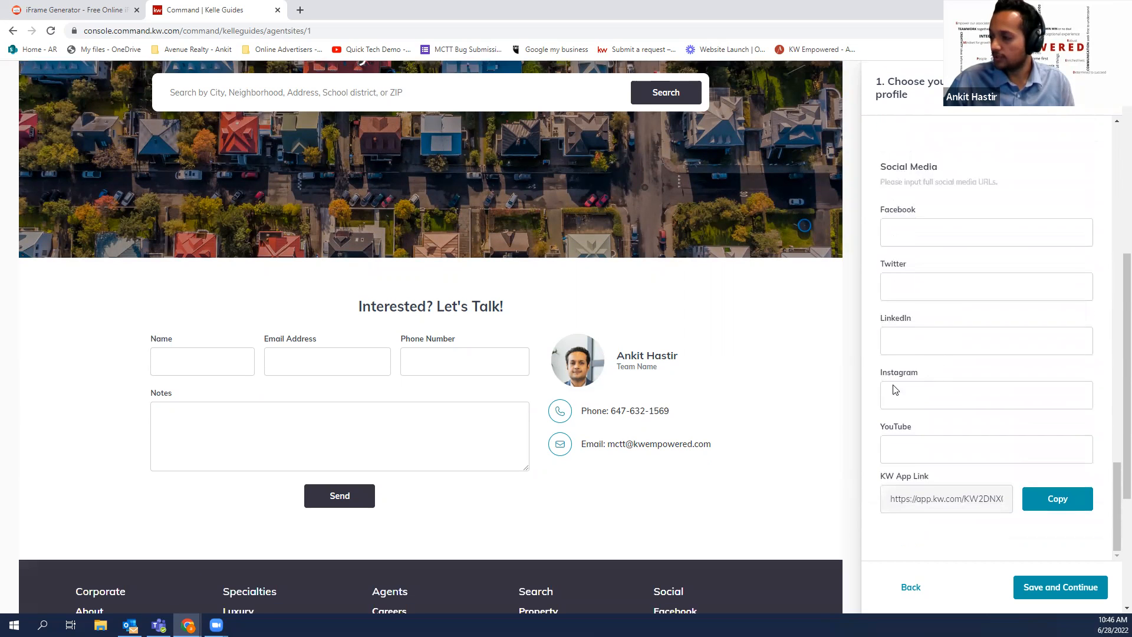
pyautogui.click(975, 505)
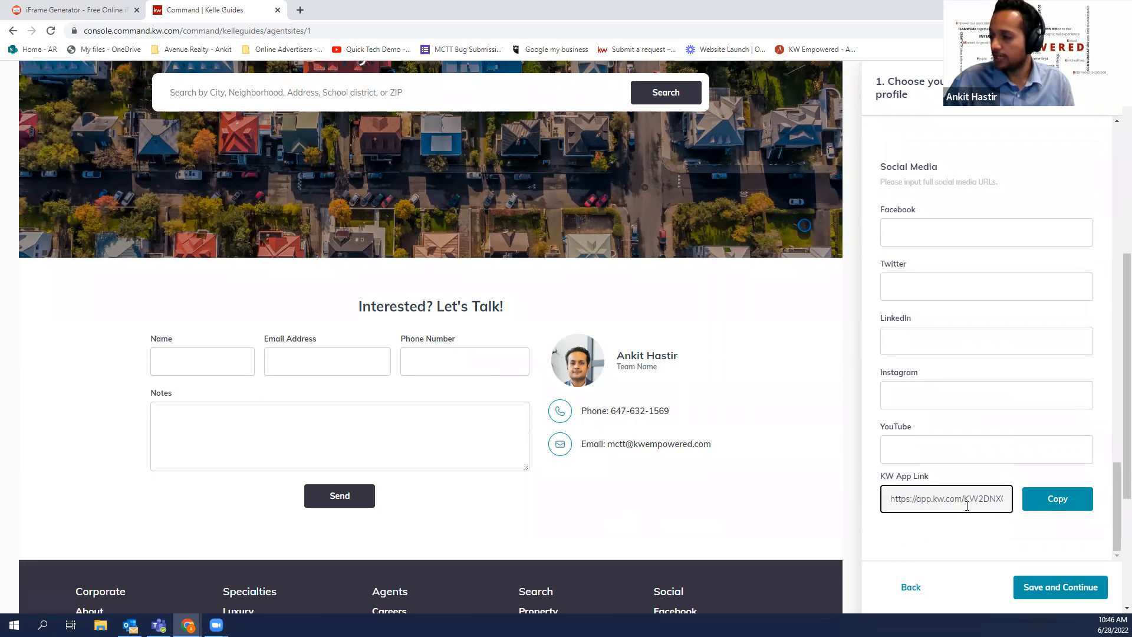
pyautogui.scroll(1, 953, 511)
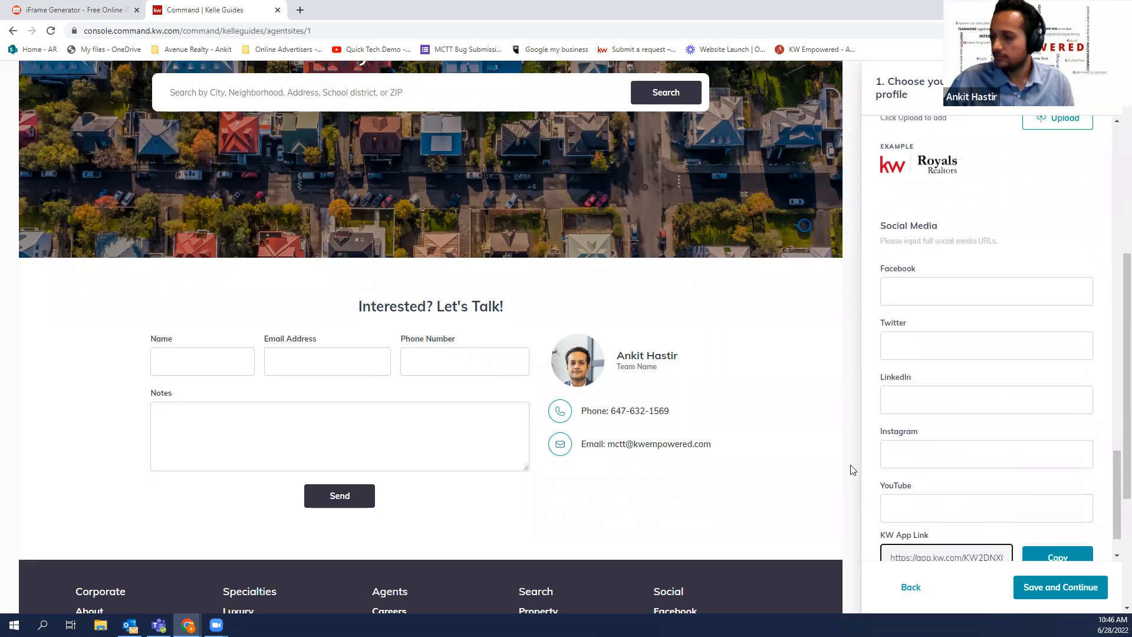
pyautogui.scroll(-3, 784, 441)
pyautogui.scroll(-1, 786, 442)
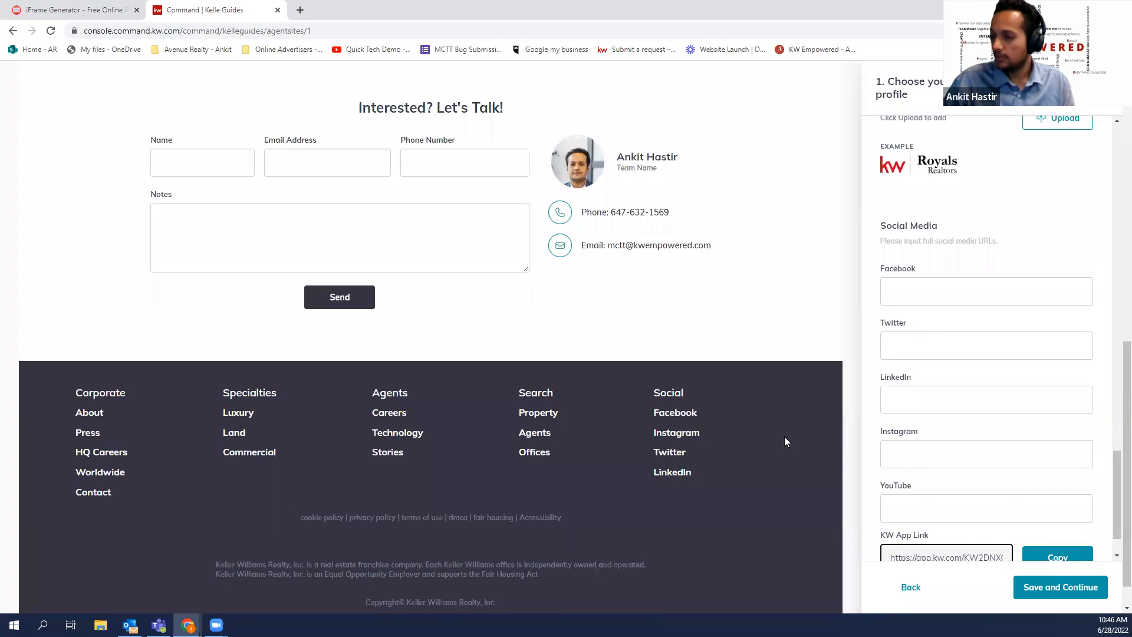
pyautogui.scroll(1, 786, 441)
pyautogui.scroll(-1, 784, 374)
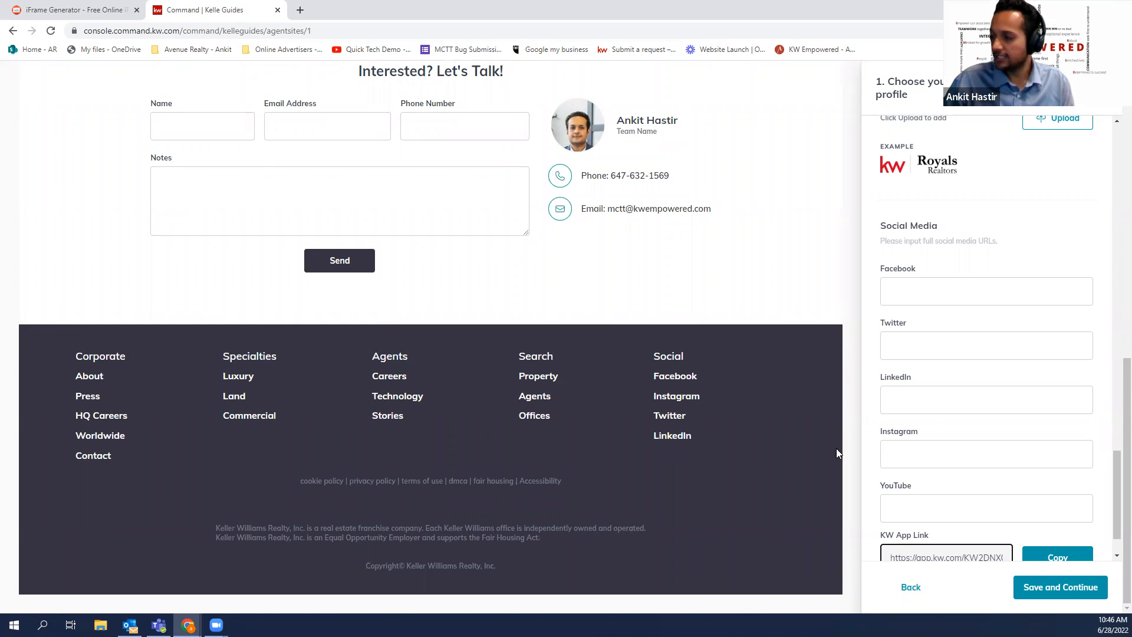
pyautogui.scroll(-1, 930, 327)
pyautogui.click(894, 228)
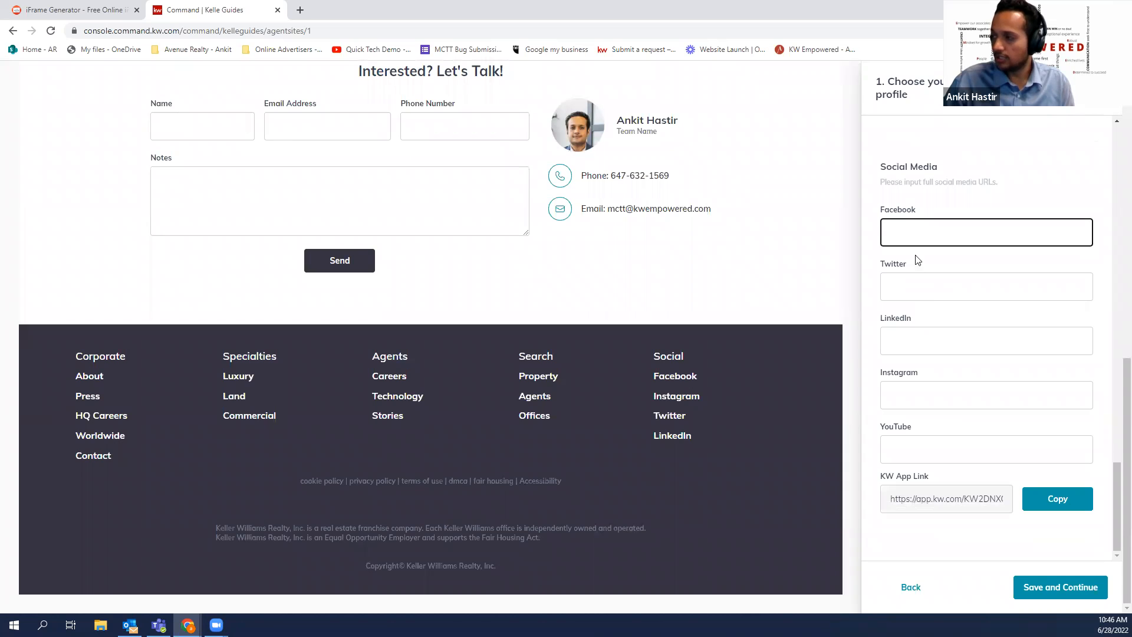
pyautogui.click(909, 280)
pyautogui.click(910, 337)
pyautogui.click(915, 392)
pyautogui.scroll(2, 910, 393)
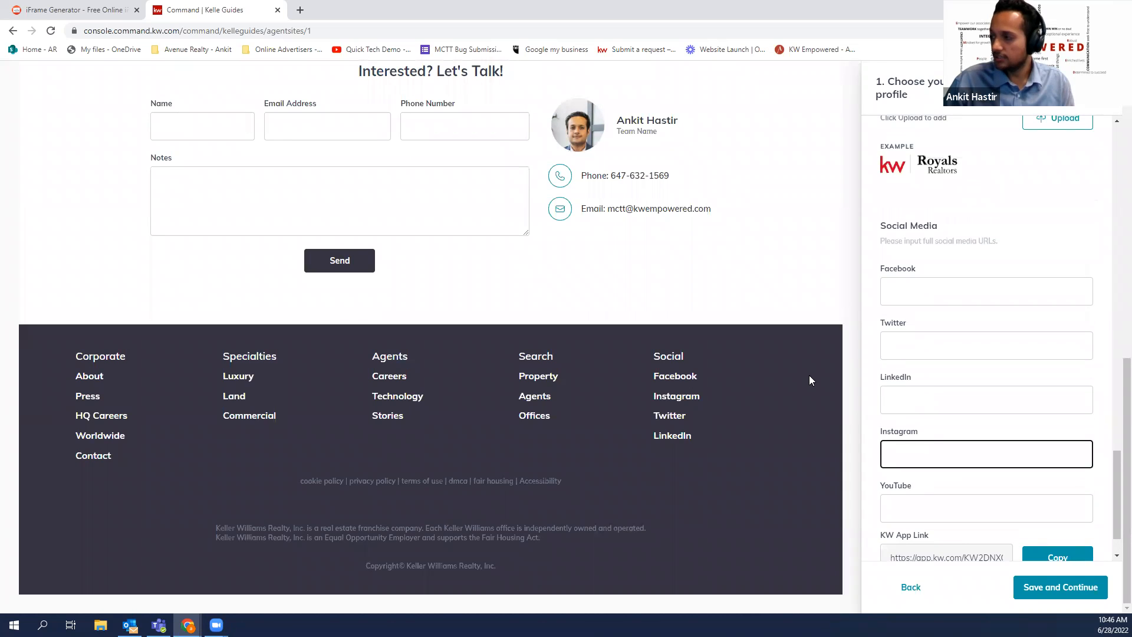
pyautogui.scroll(1, 809, 375)
pyautogui.scroll(2, 890, 355)
pyautogui.scroll(4, 890, 354)
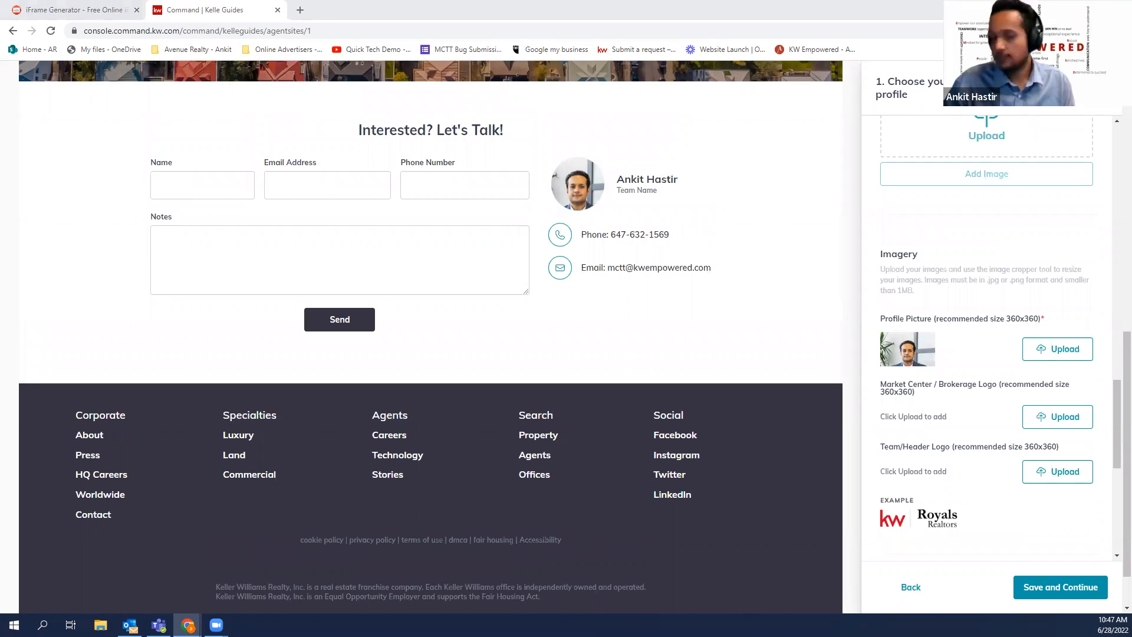
pyautogui.scroll(-5, 1032, 543)
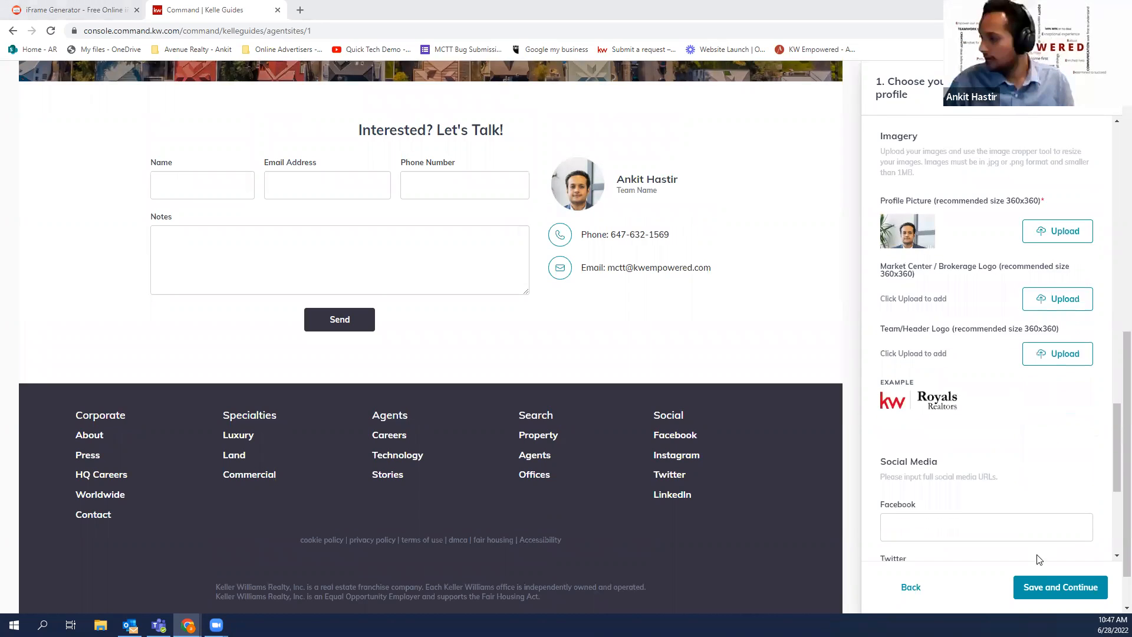
pyautogui.scroll(-2, 1054, 552)
# Save the profile and continue to Style and Theme, leaving KW Red Theme selected
pyautogui.click(1058, 587)
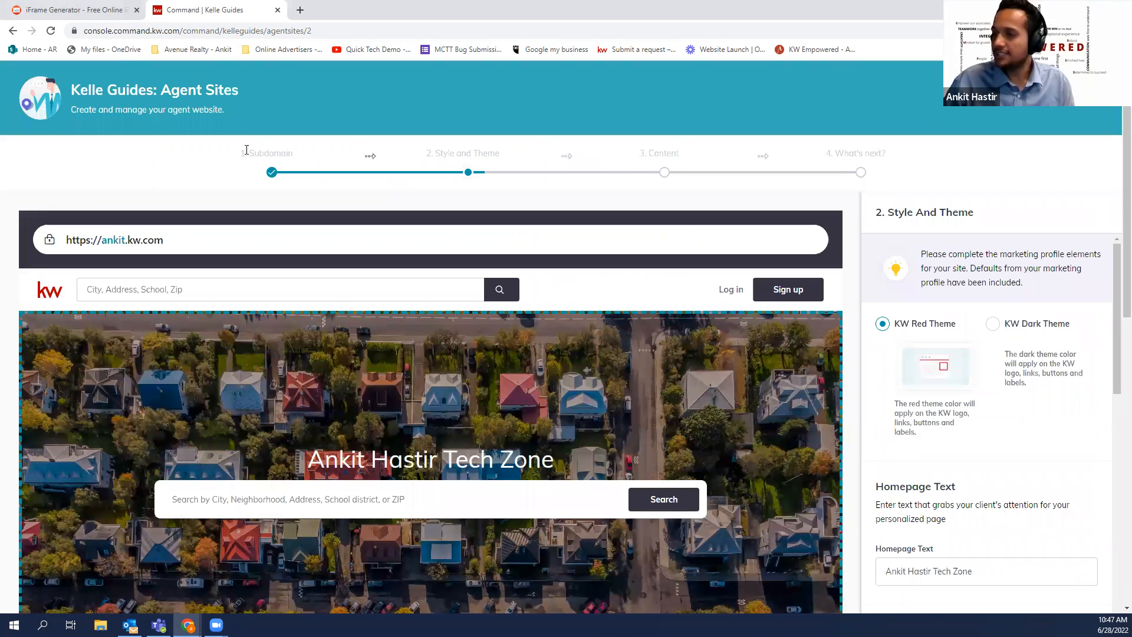
pyautogui.moveTo(247, 150); pyautogui.dragTo(367, 164)
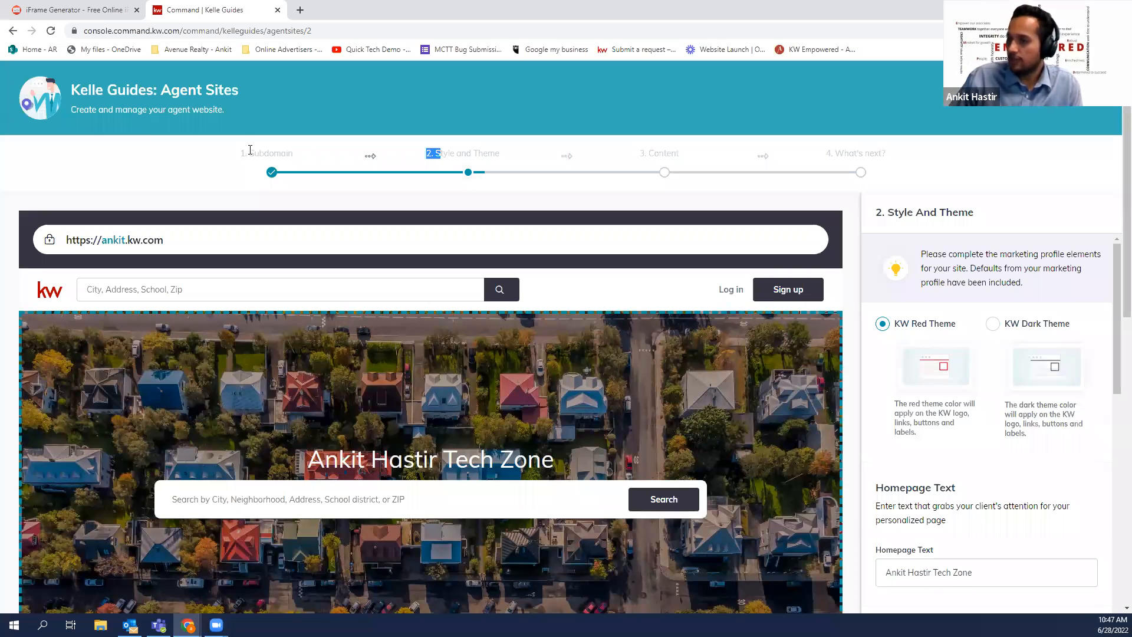
pyautogui.moveTo(250, 151); pyautogui.dragTo(289, 152)
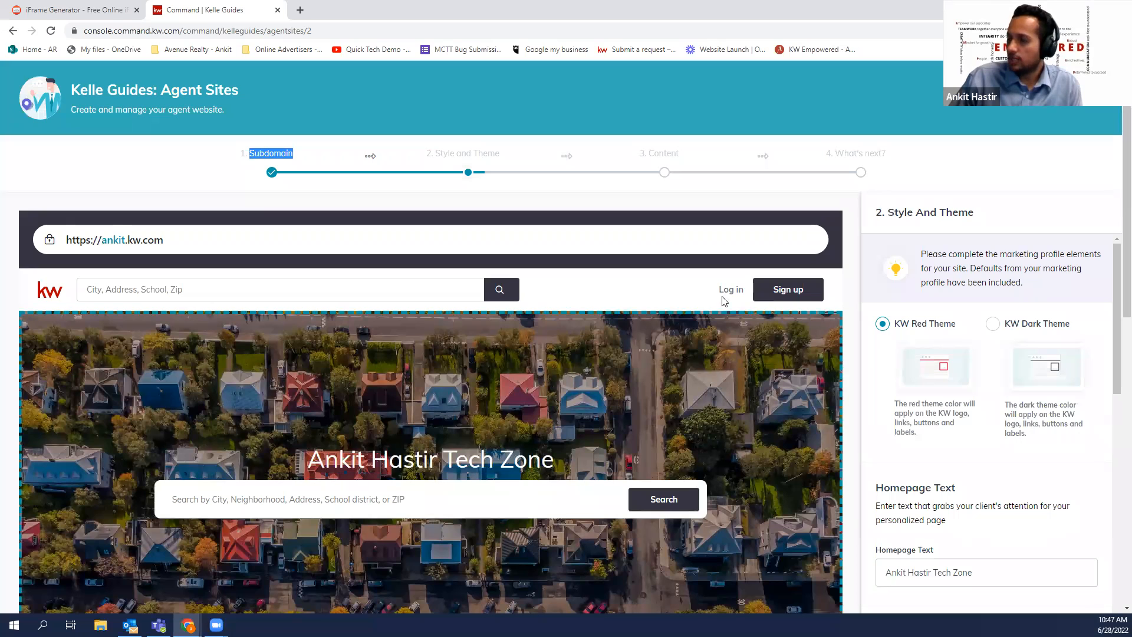
pyautogui.moveTo(432, 153); pyautogui.dragTo(483, 154)
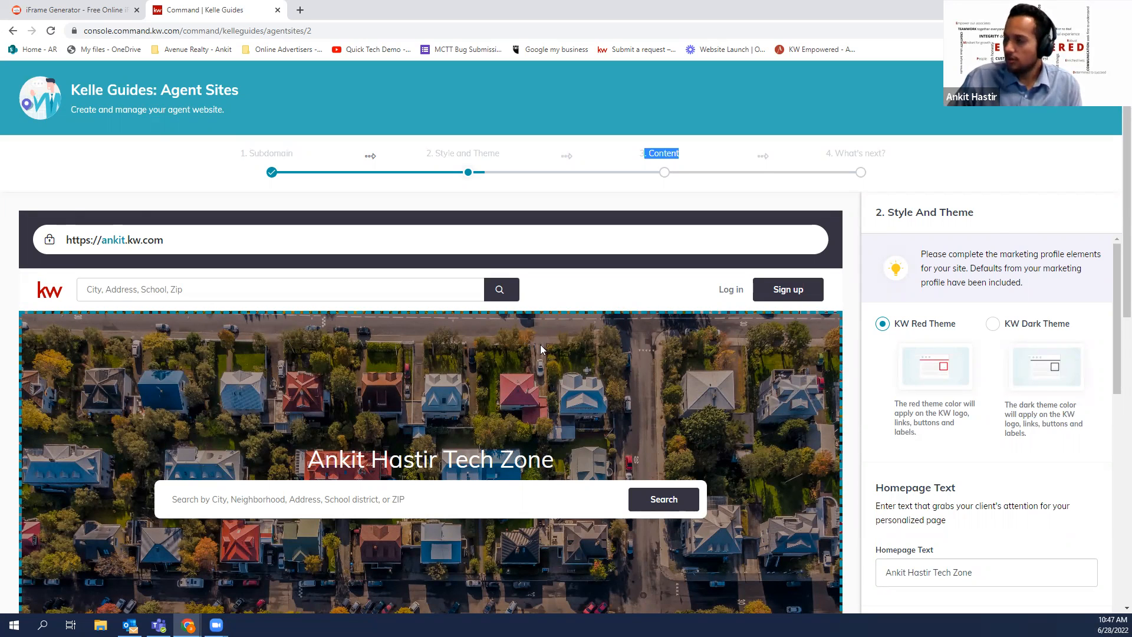
pyautogui.scroll(-1, 870, 335)
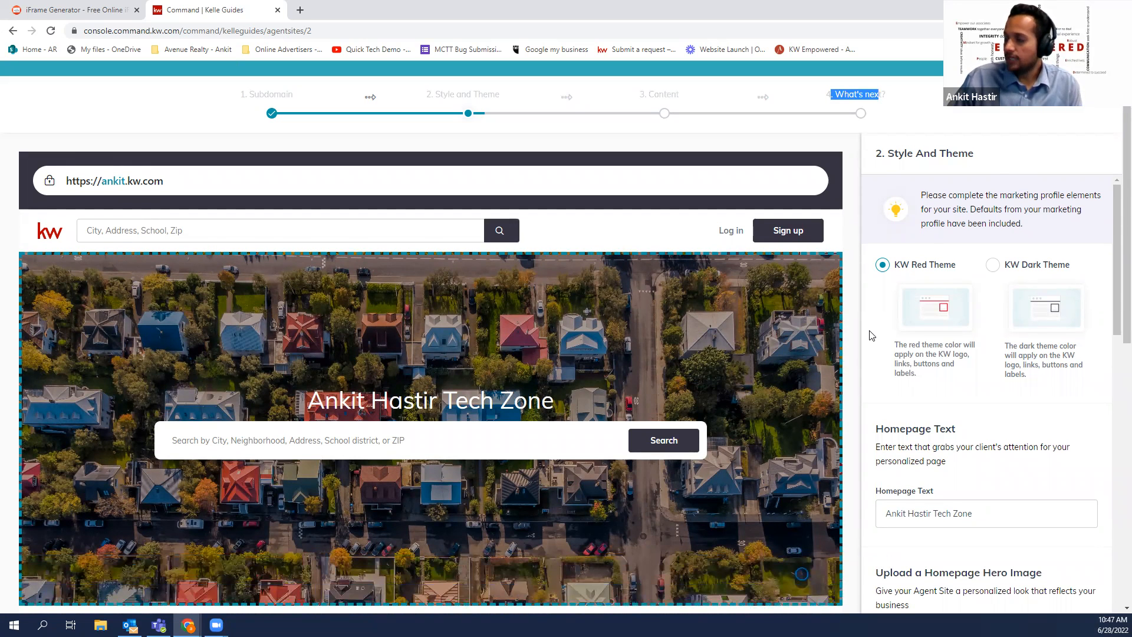
pyautogui.scroll(-1, 869, 335)
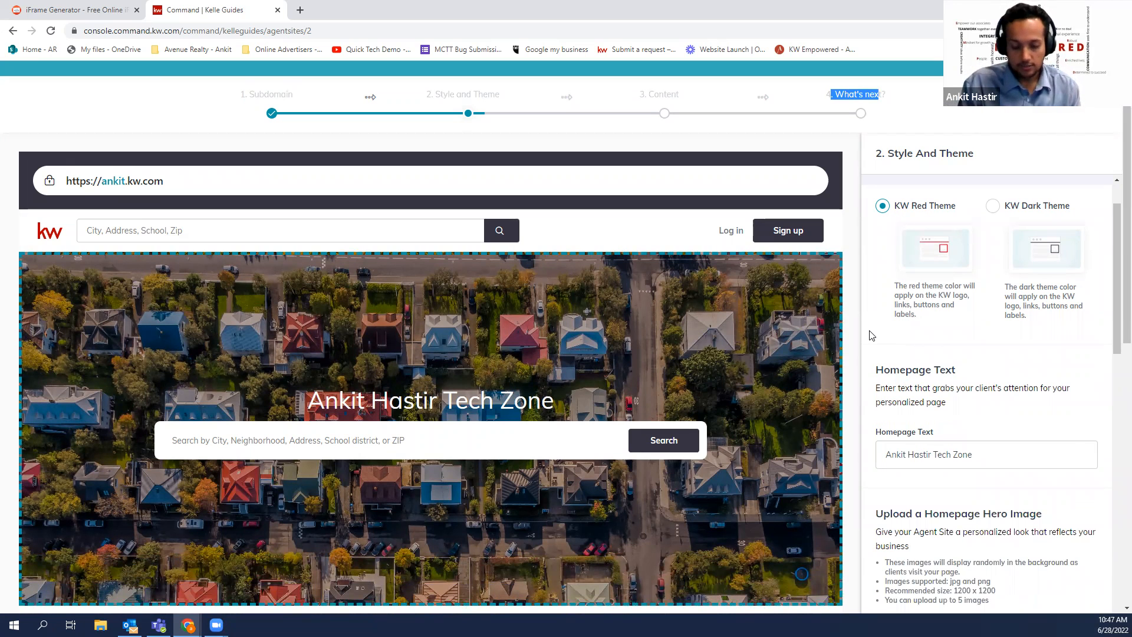
pyautogui.scroll(-1, 869, 335)
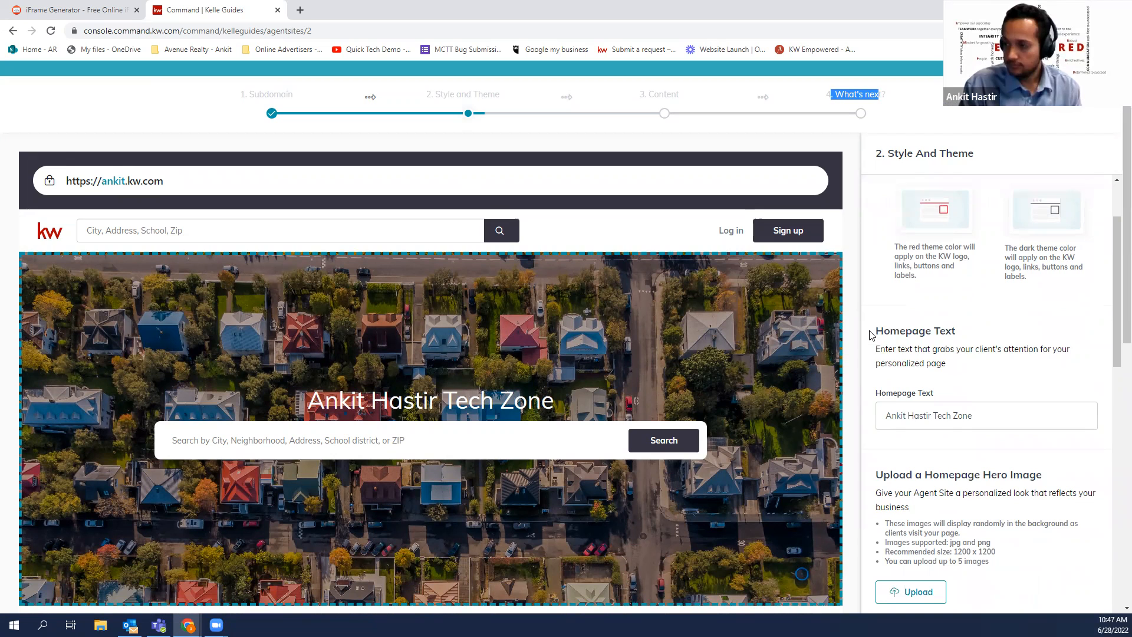
pyautogui.scroll(2, 870, 335)
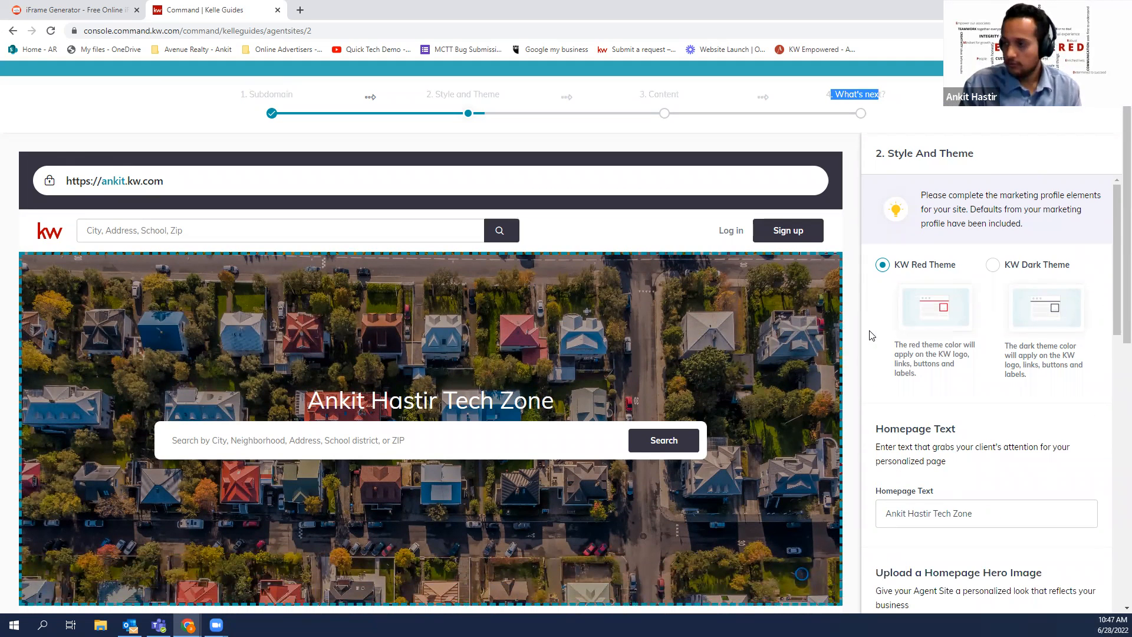
pyautogui.scroll(-1, 870, 335)
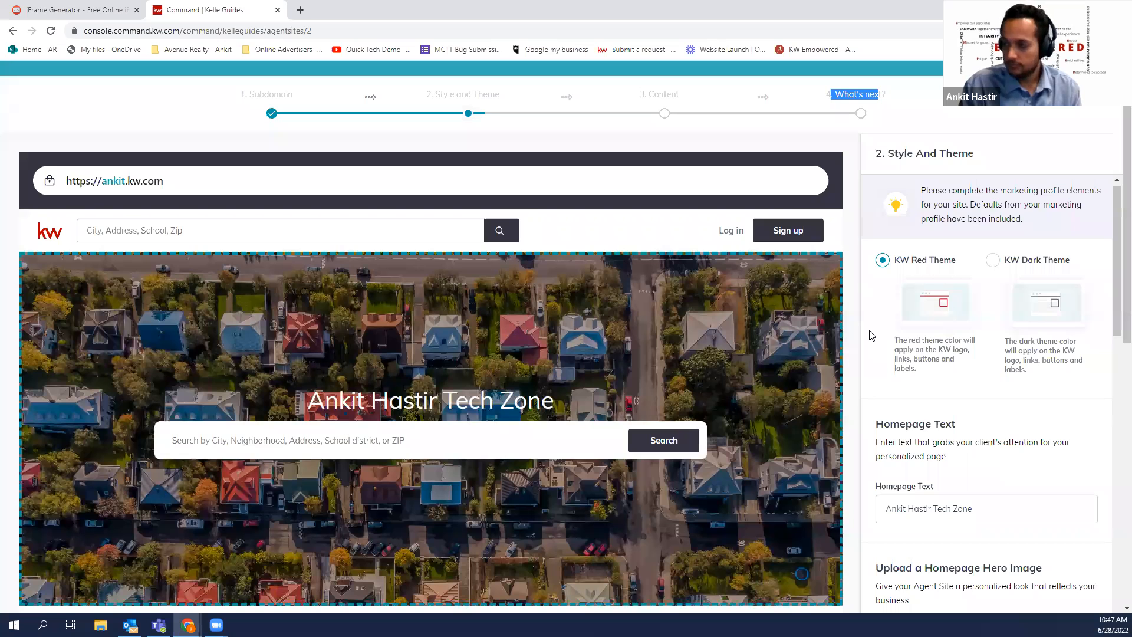
# Replace the homepage headline 'Ankit Hastir Tech Zone' with 'Search for your dream home'
pyautogui.press('Tab')
pyautogui.write('Seacr')
pyautogui.press('BackSpace')
pyautogui.press('BackSpace')
pyautogui.write('ch f')
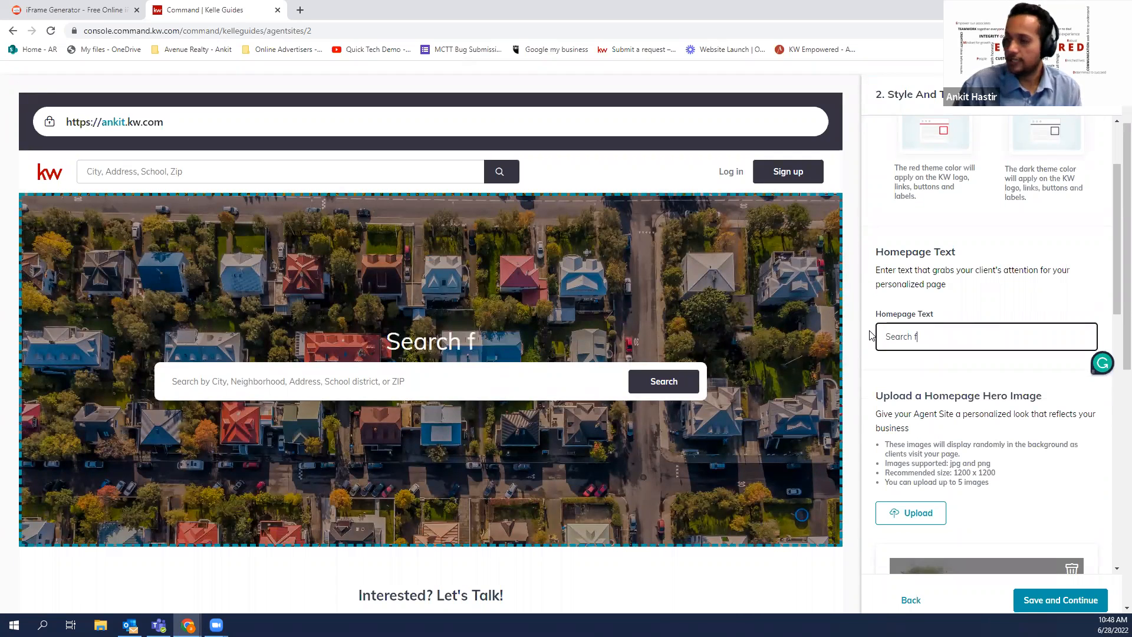
pyautogui.write('or your dream home')
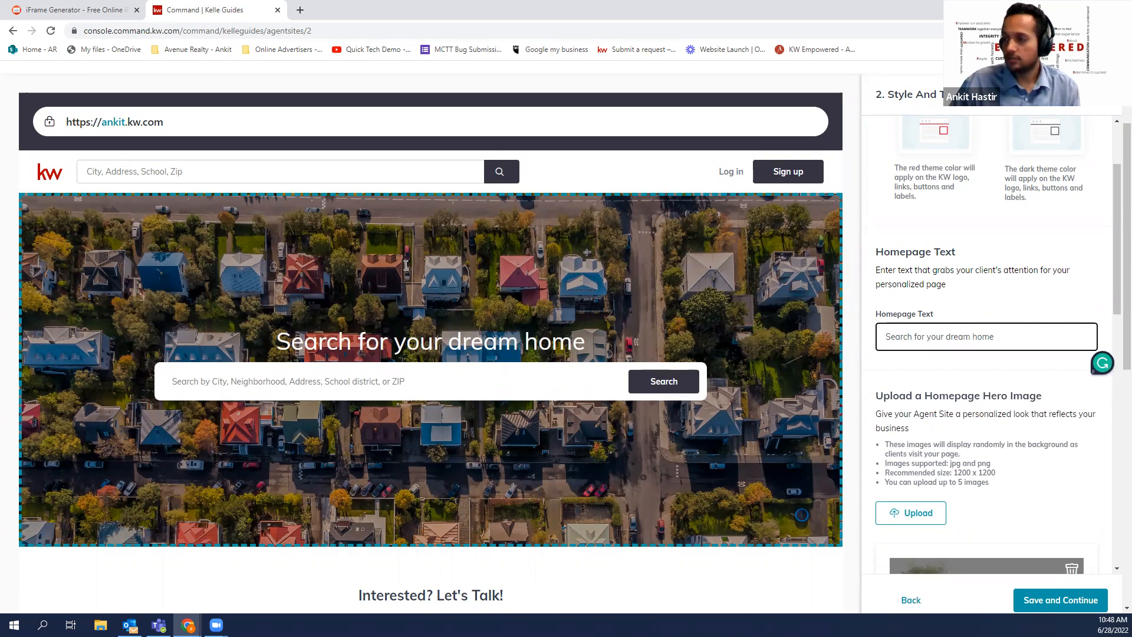
# Check the preview's property search box and the homepage hero image section
pyautogui.scroll(-2, 457, 265)
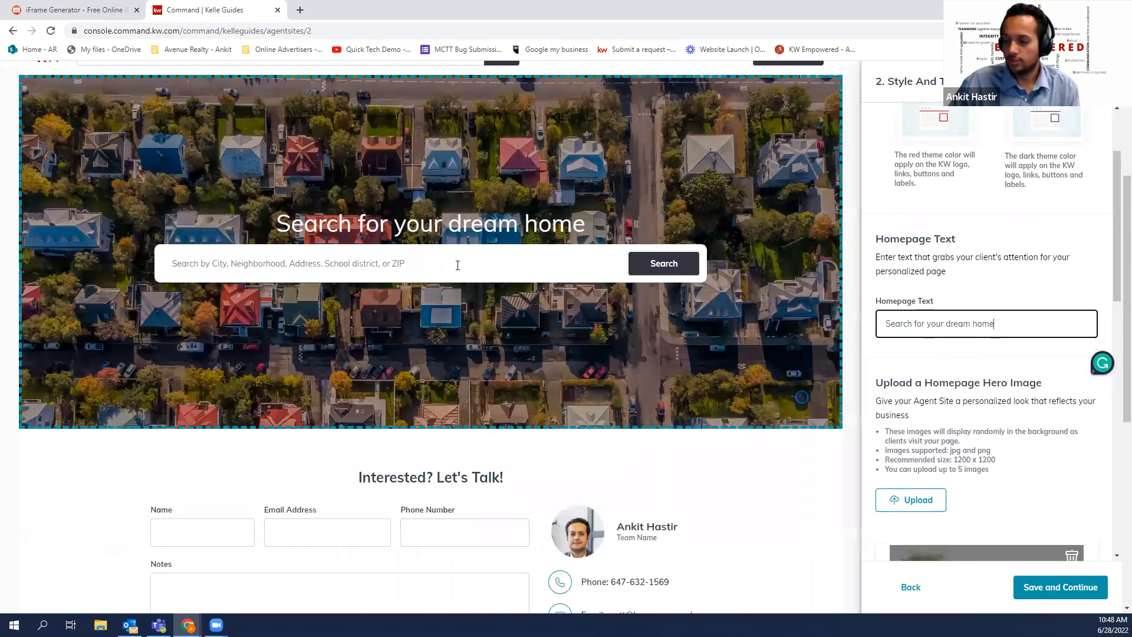
pyautogui.click(458, 265)
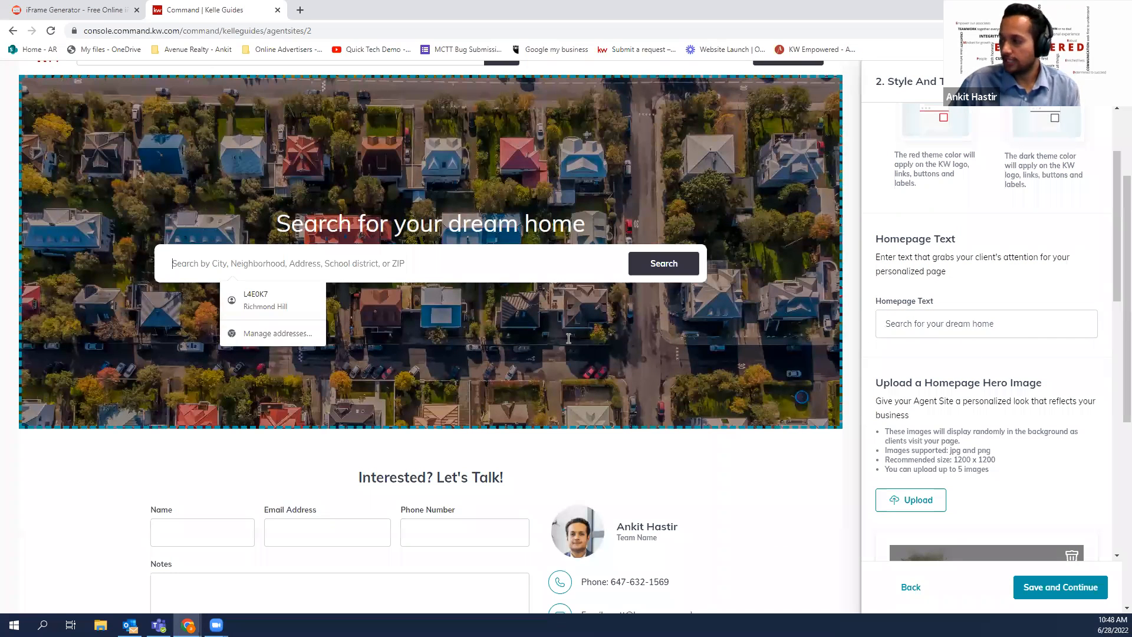
pyautogui.click(930, 336)
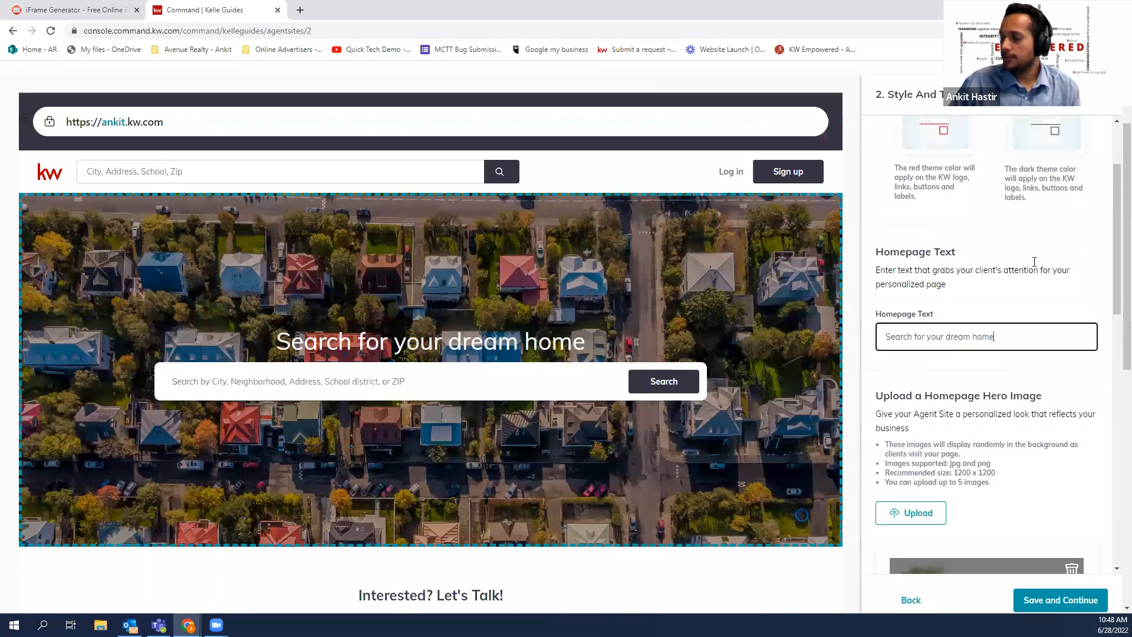
pyautogui.scroll(-2, 1037, 262)
pyautogui.moveTo(1041, 263); pyautogui.dragTo(899, 265)
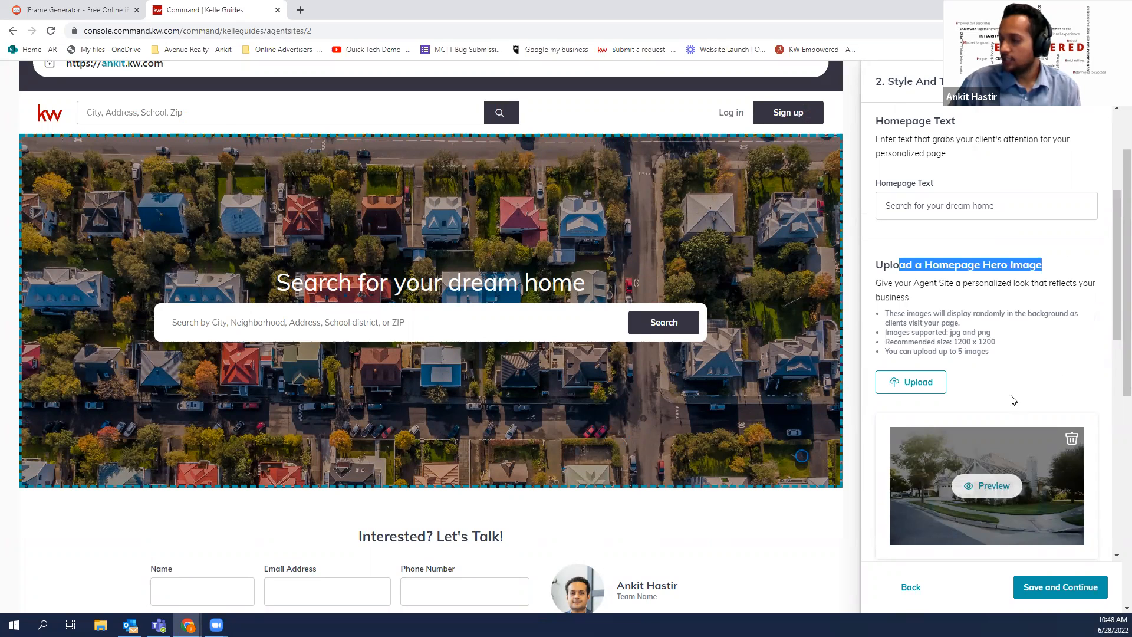
# Preview the Join Me Online and interior photos as hero image candidates
pyautogui.scroll(-2, 924, 274)
pyautogui.scroll(-2, 928, 262)
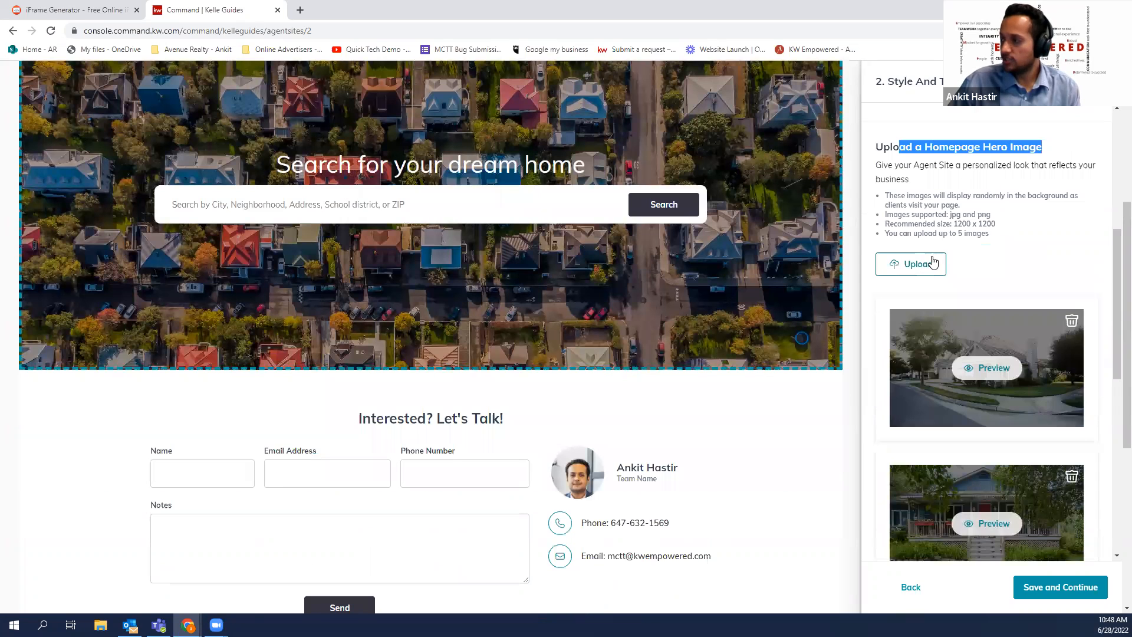
pyautogui.scroll(-2, 1053, 285)
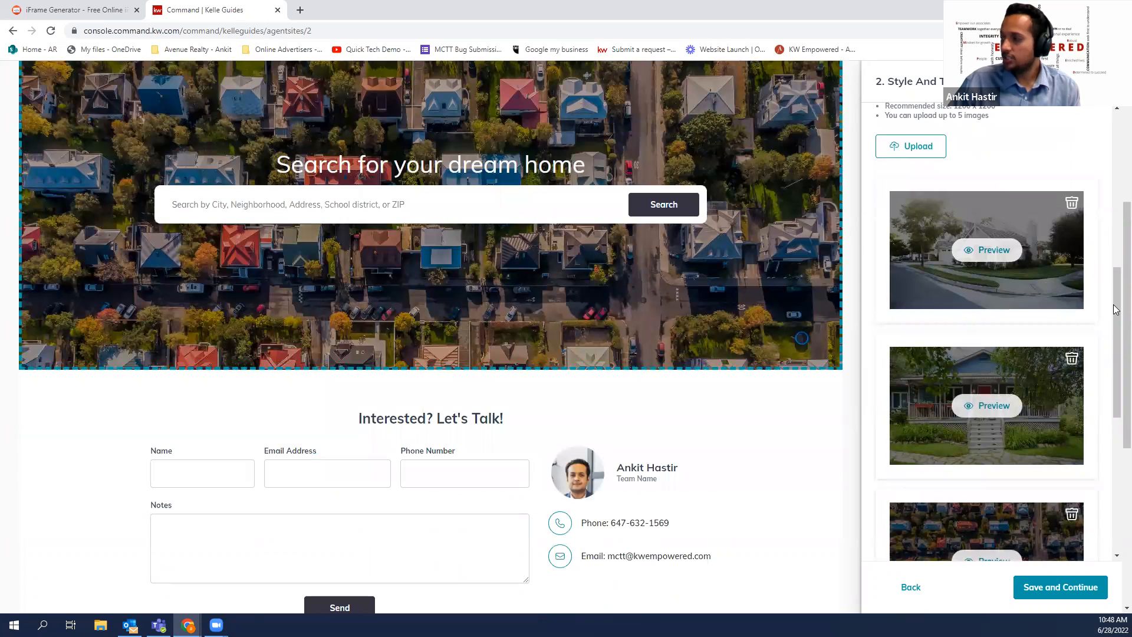
pyautogui.moveTo(1116, 317); pyautogui.dragTo(1114, 358)
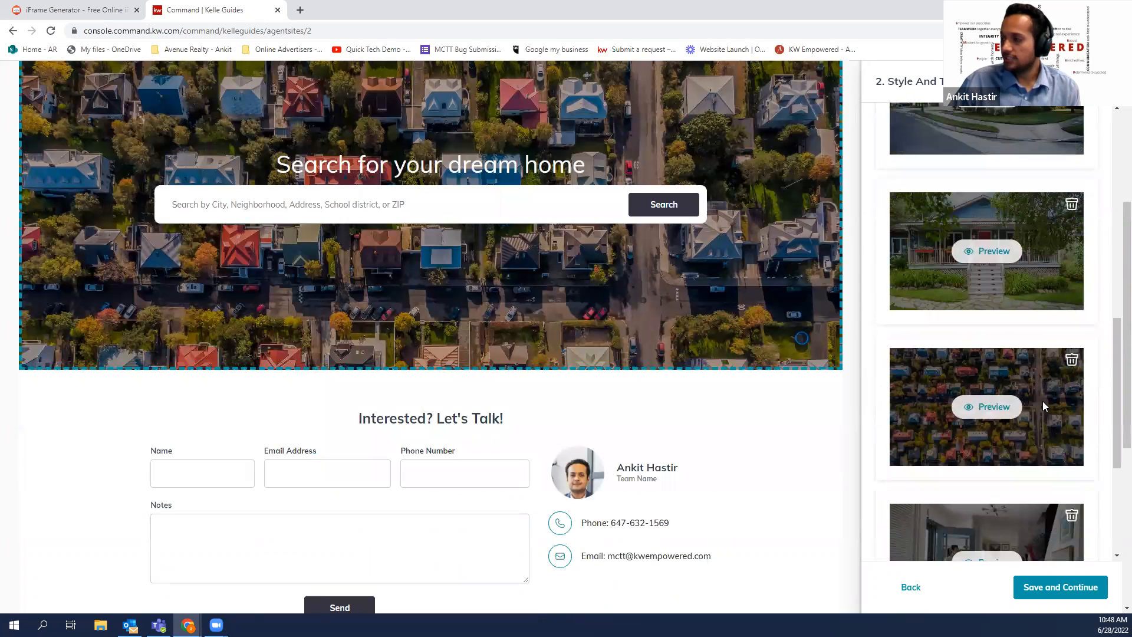
pyautogui.scroll(-1, 1045, 400)
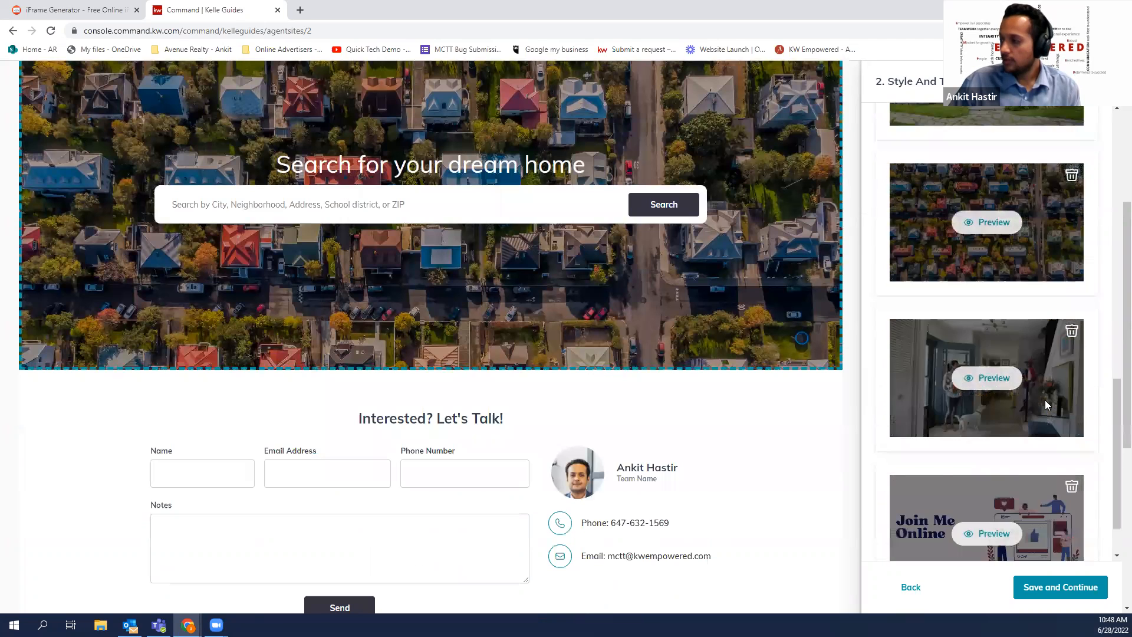
pyautogui.scroll(5, 1050, 397)
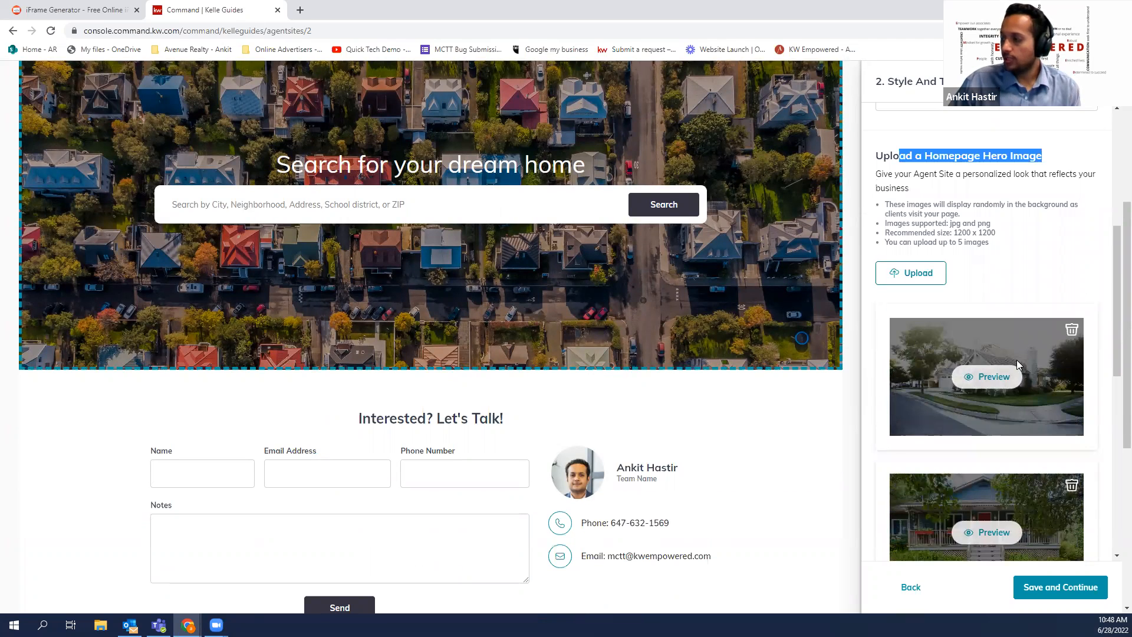
pyautogui.scroll(-7, 1047, 467)
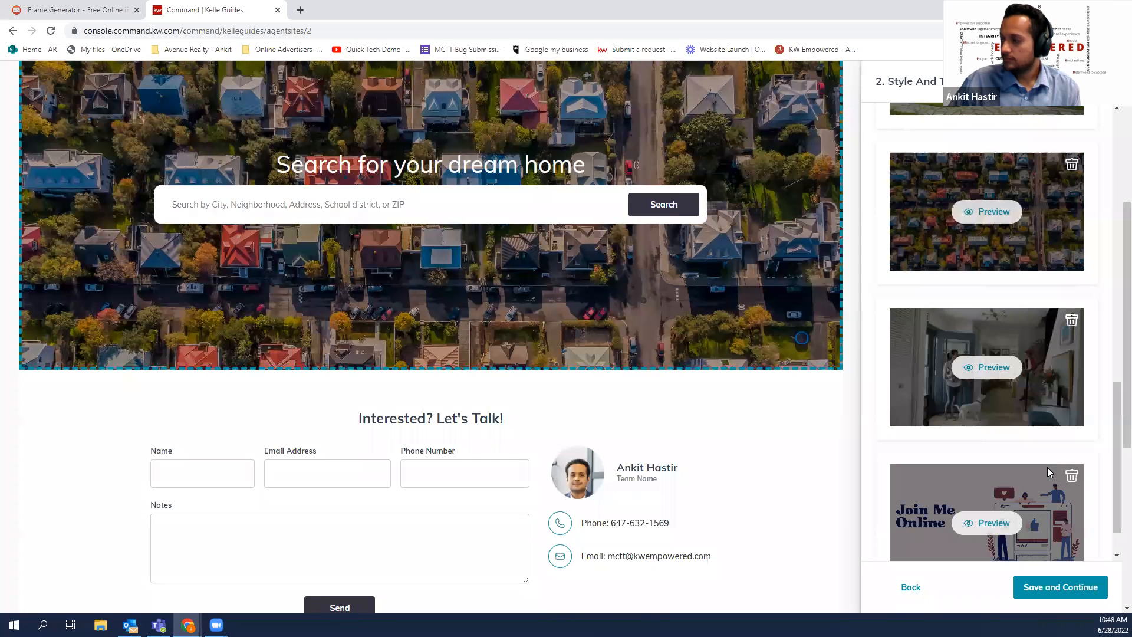
pyautogui.click(979, 463)
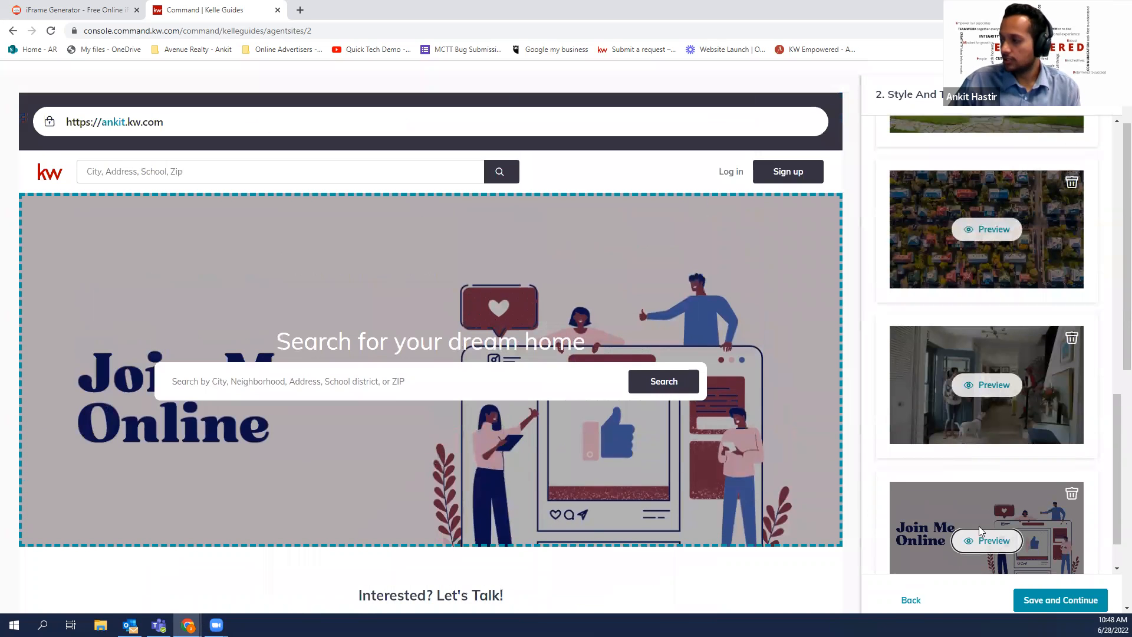
pyautogui.click(970, 386)
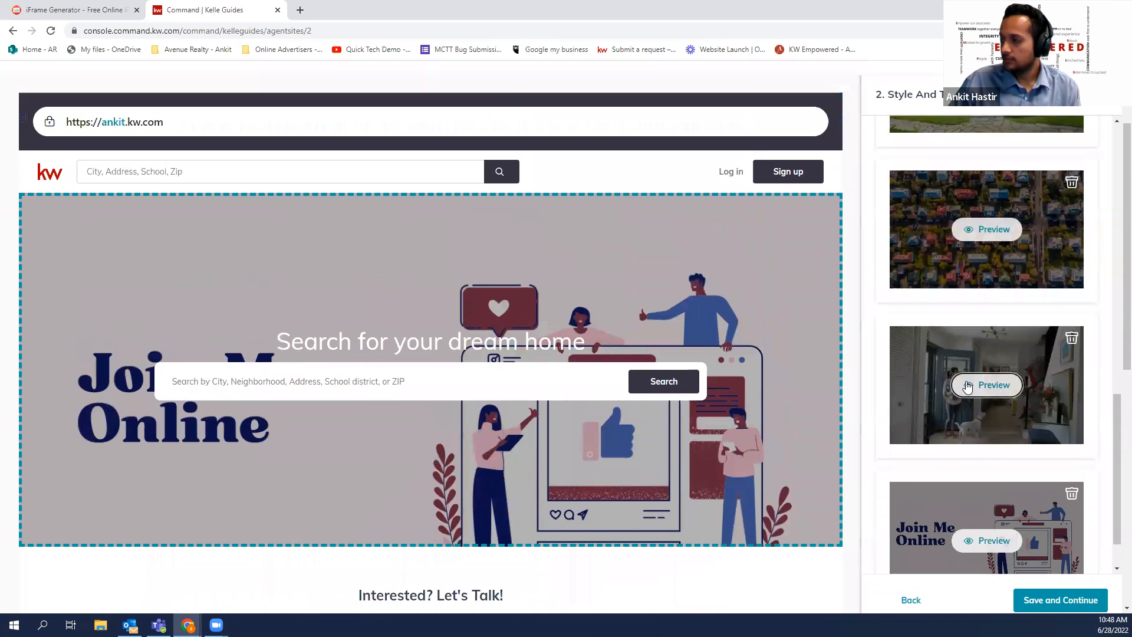
# Compare the aerial and street-facing house photos, settling on the aerial neighbourhood hero
pyautogui.click(981, 231)
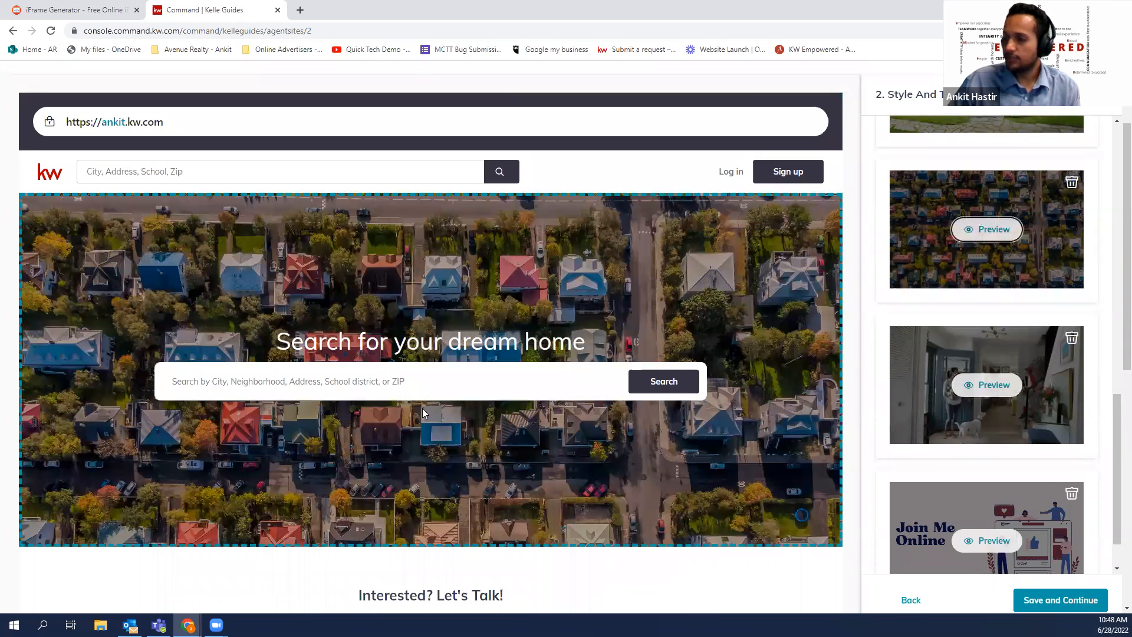
pyautogui.scroll(2, 932, 378)
pyautogui.scroll(-3, 912, 464)
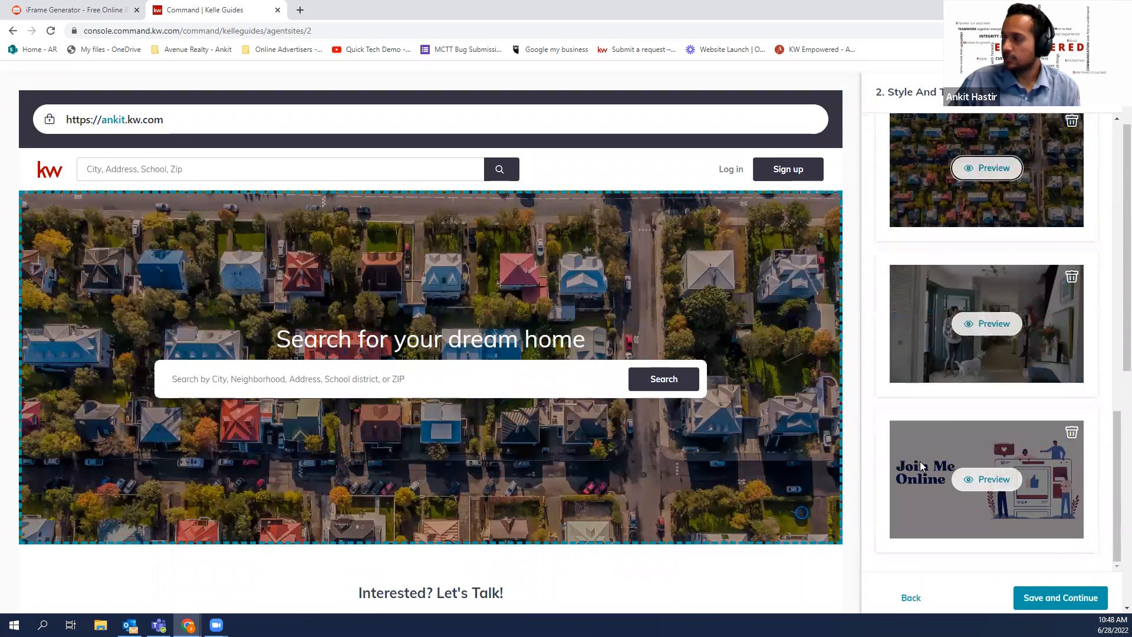
pyautogui.scroll(-2, 943, 422)
pyautogui.scroll(4, 995, 222)
pyautogui.scroll(3, 996, 221)
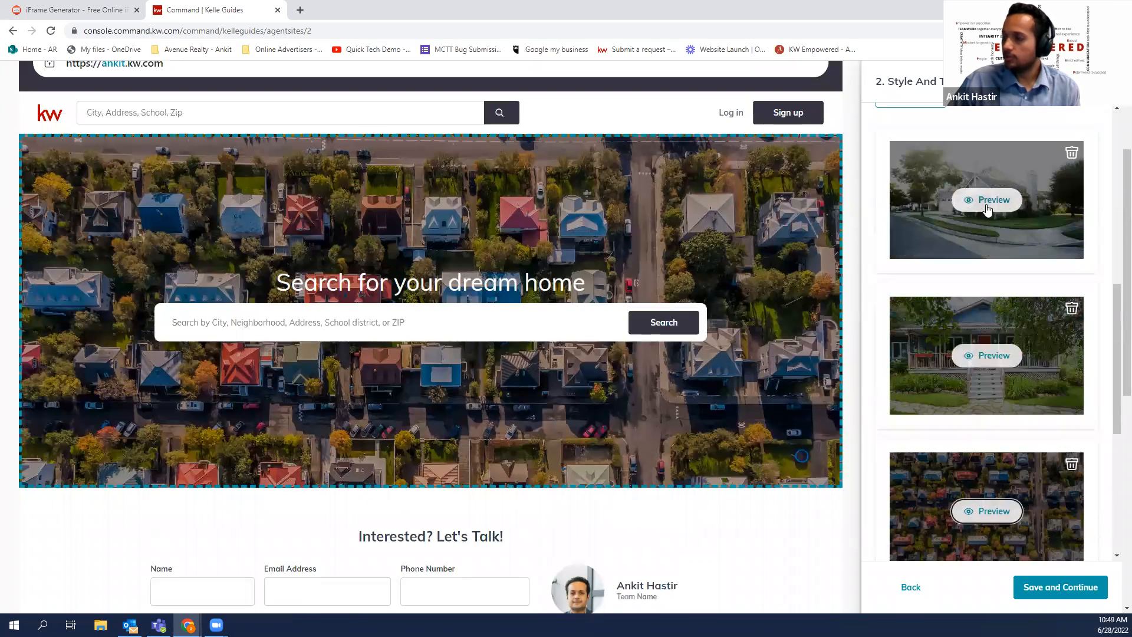
pyautogui.click(987, 200)
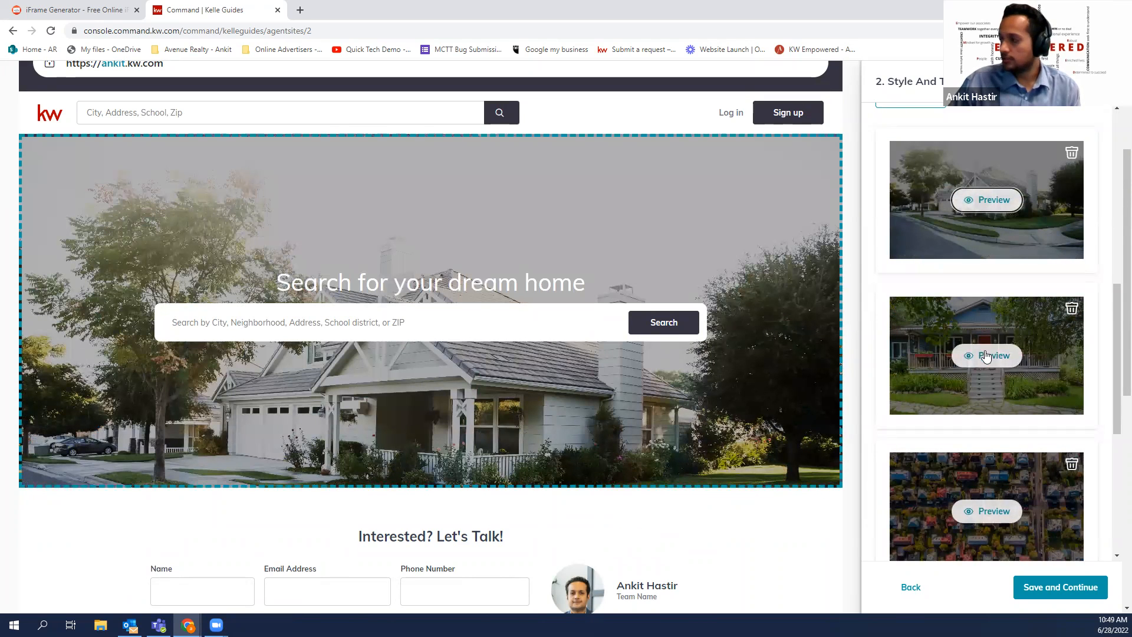
pyautogui.click(980, 513)
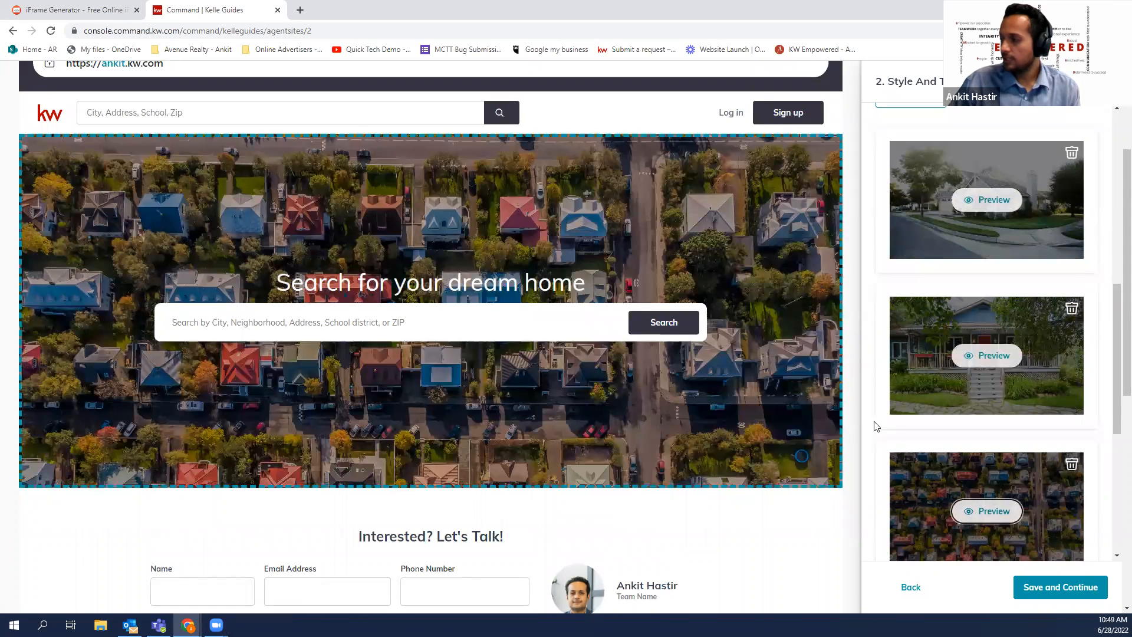
pyautogui.scroll(-3, 876, 429)
pyautogui.scroll(-6, 877, 468)
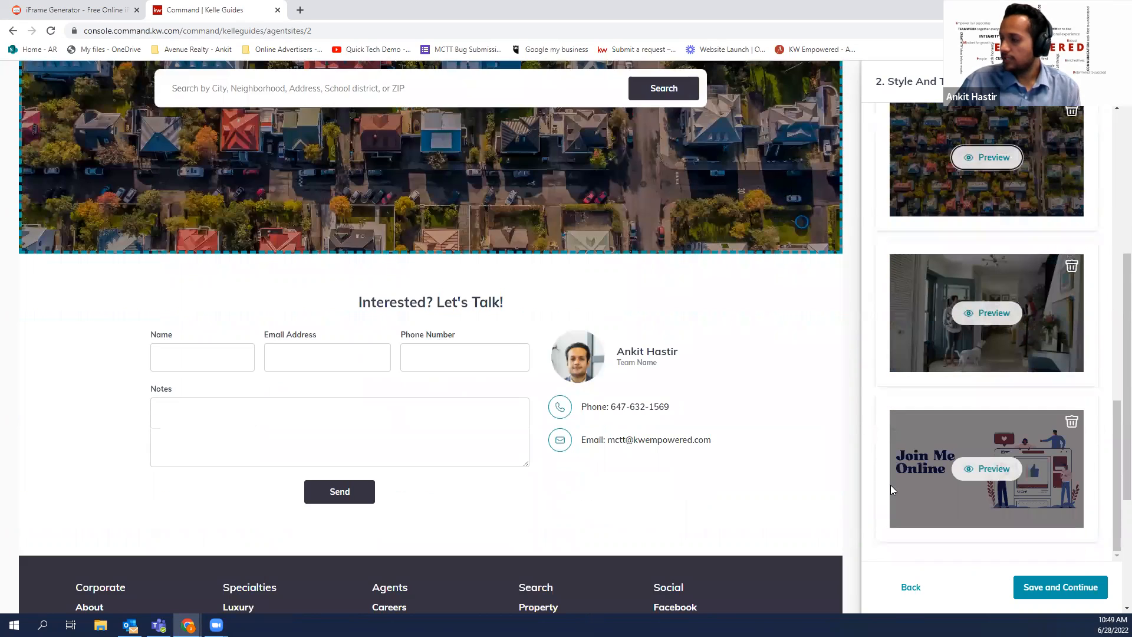
pyautogui.scroll(3, 819, 449)
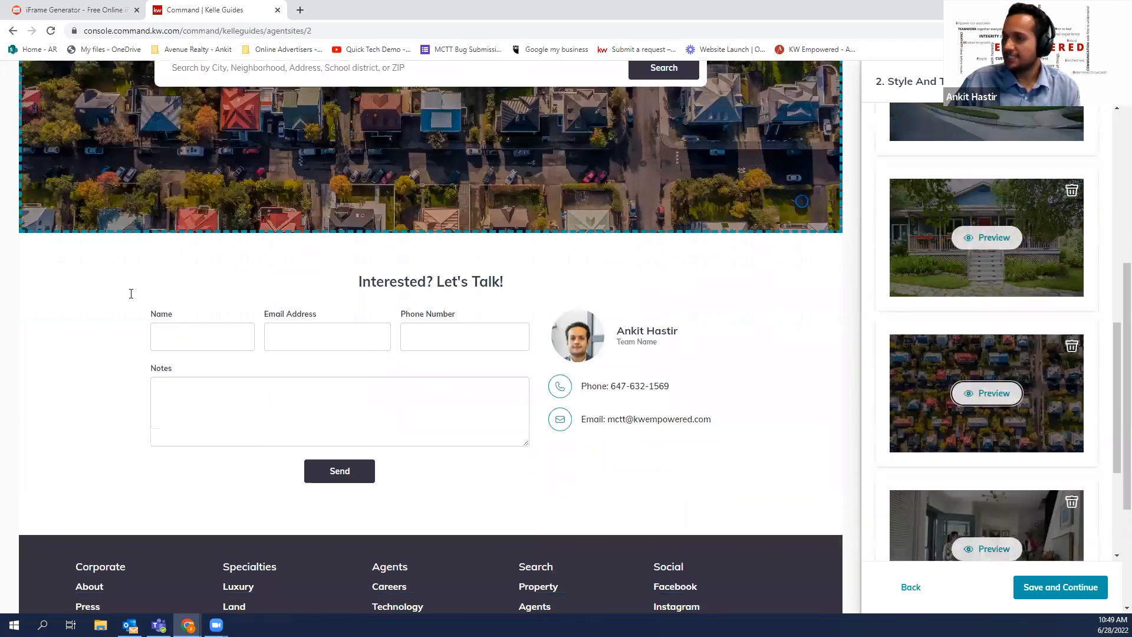
pyautogui.scroll(5, 279, 333)
pyautogui.scroll(2, 496, 348)
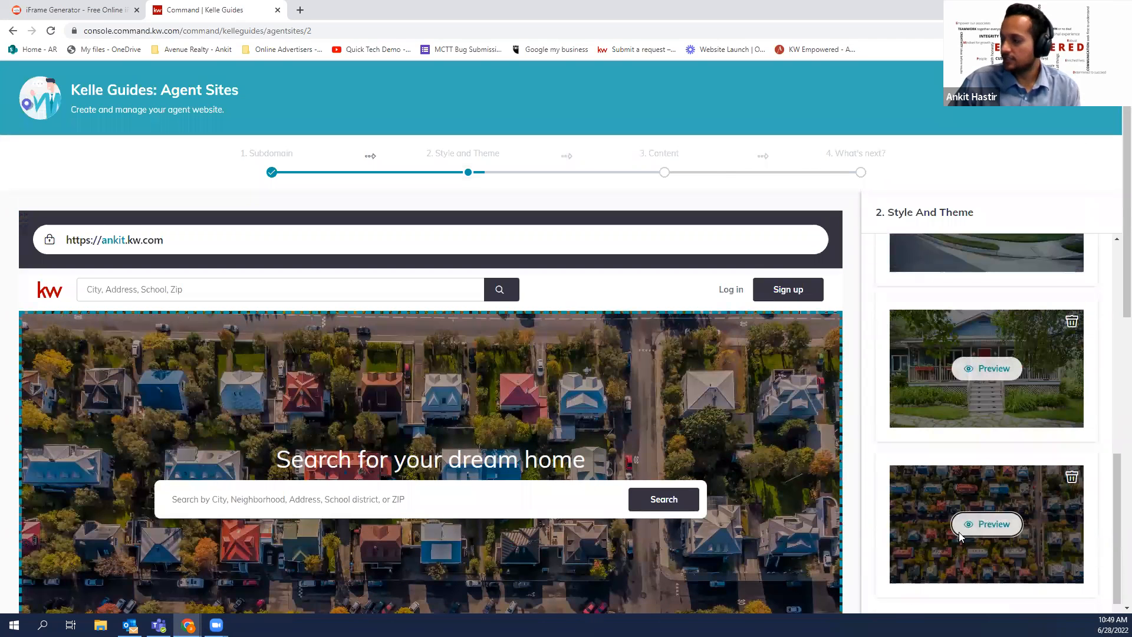
pyautogui.scroll(-5, 1029, 518)
pyautogui.scroll(-3, 1061, 591)
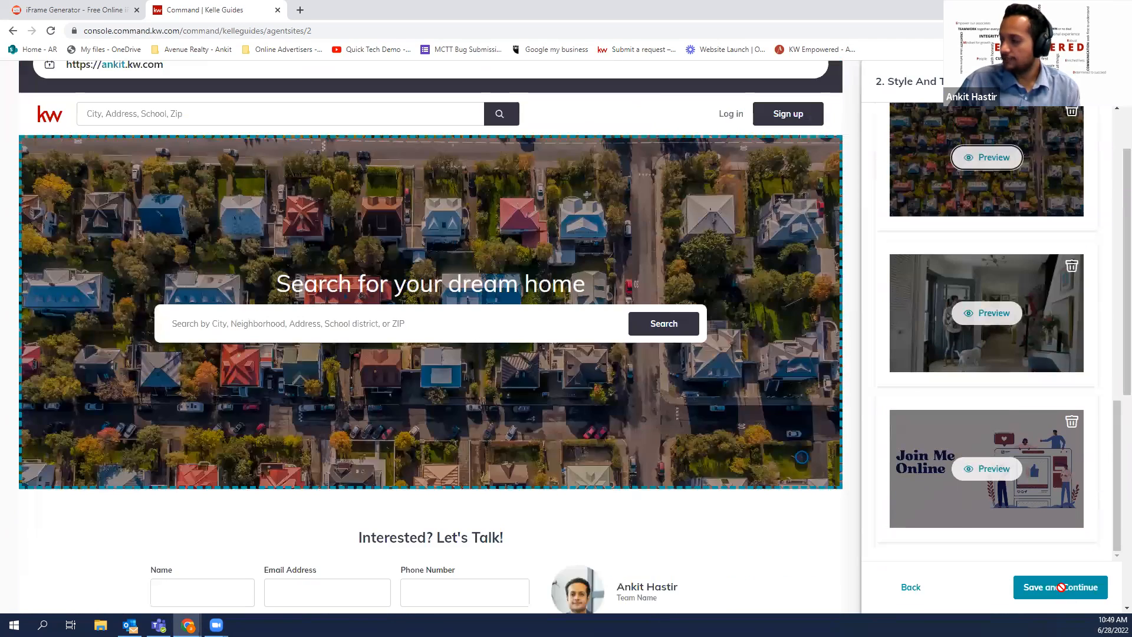
# Save the style and theme, then move Contact Us above About Me in the navigation
pyautogui.click(1063, 591)
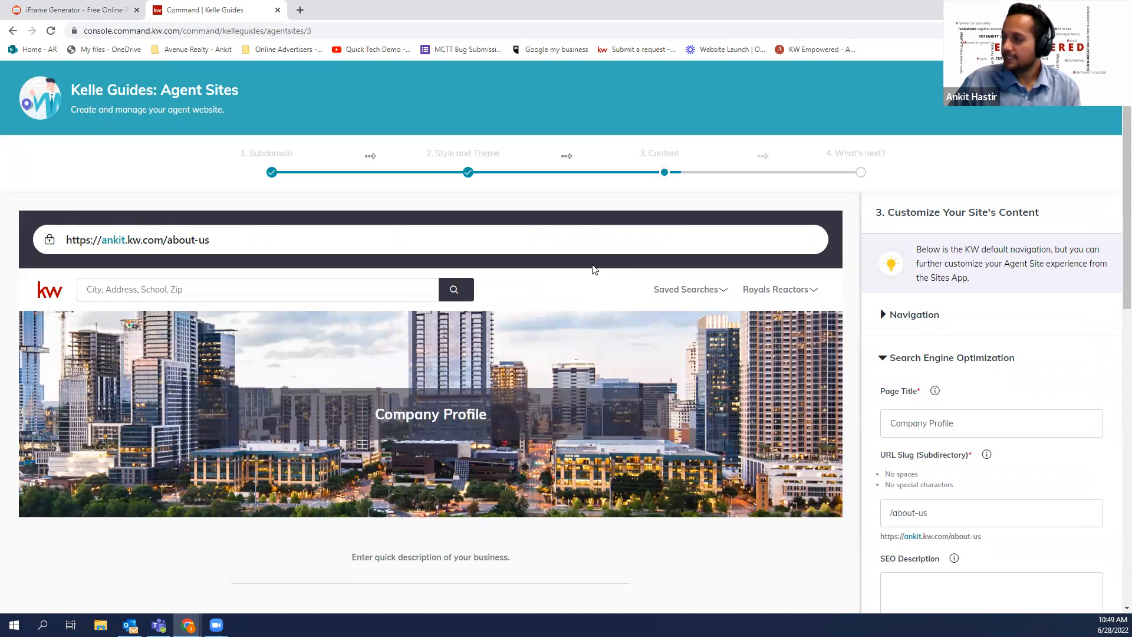
pyautogui.click(901, 316)
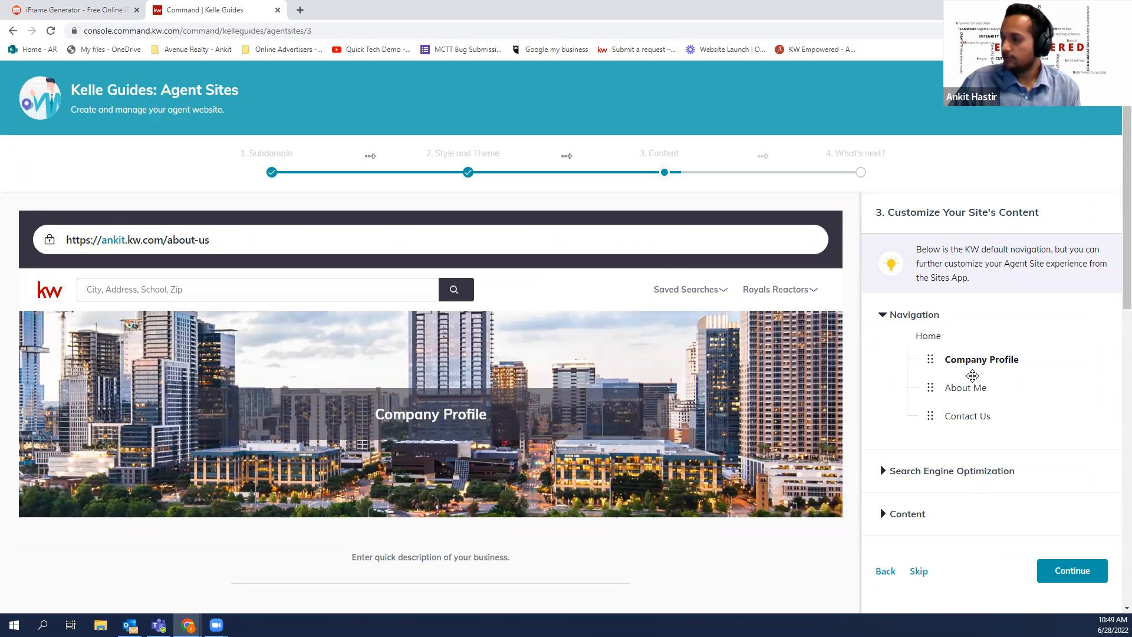
pyautogui.moveTo(931, 419); pyautogui.dragTo(933, 357)
# Change the page's search engine title from Company Profile to 'About me'
pyautogui.scroll(-2, 955, 354)
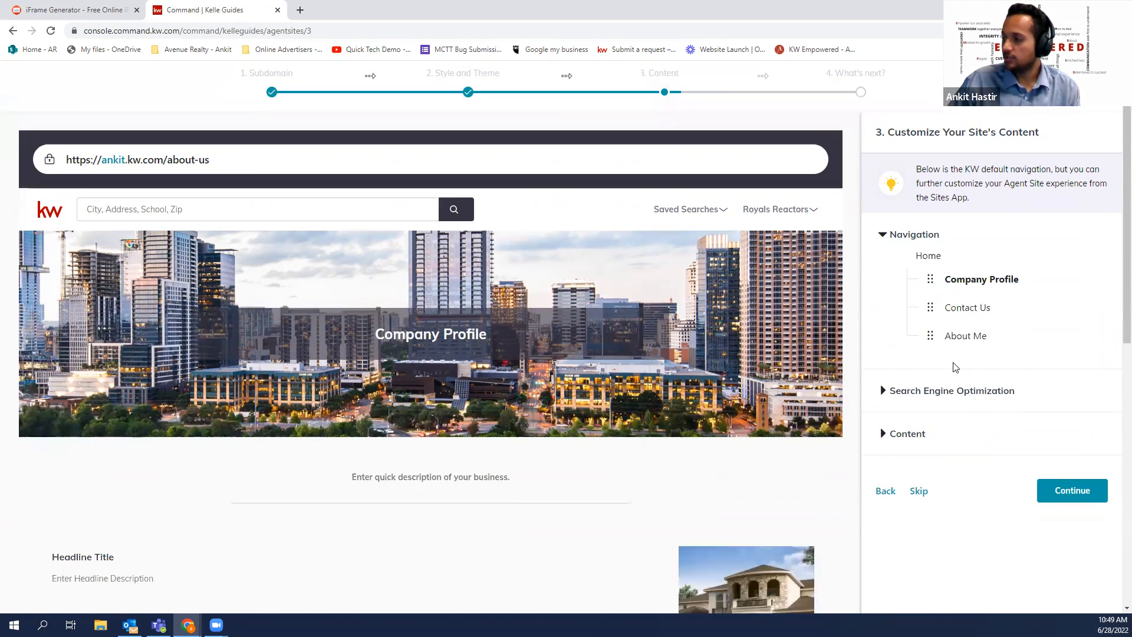
pyautogui.click(922, 353)
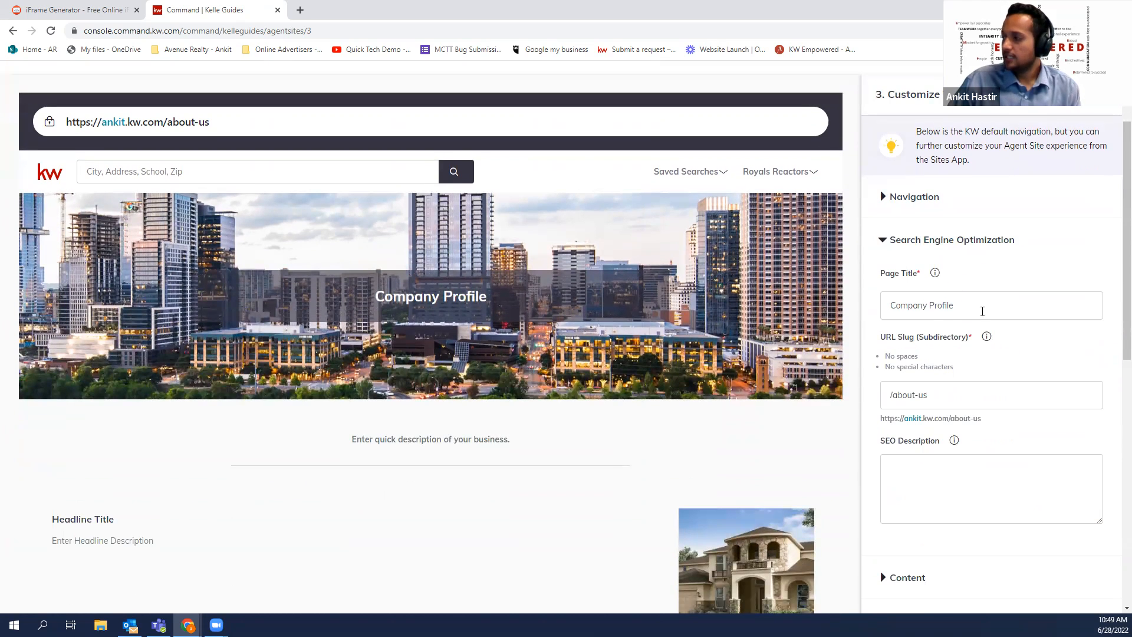
pyautogui.scroll(1, 911, 339)
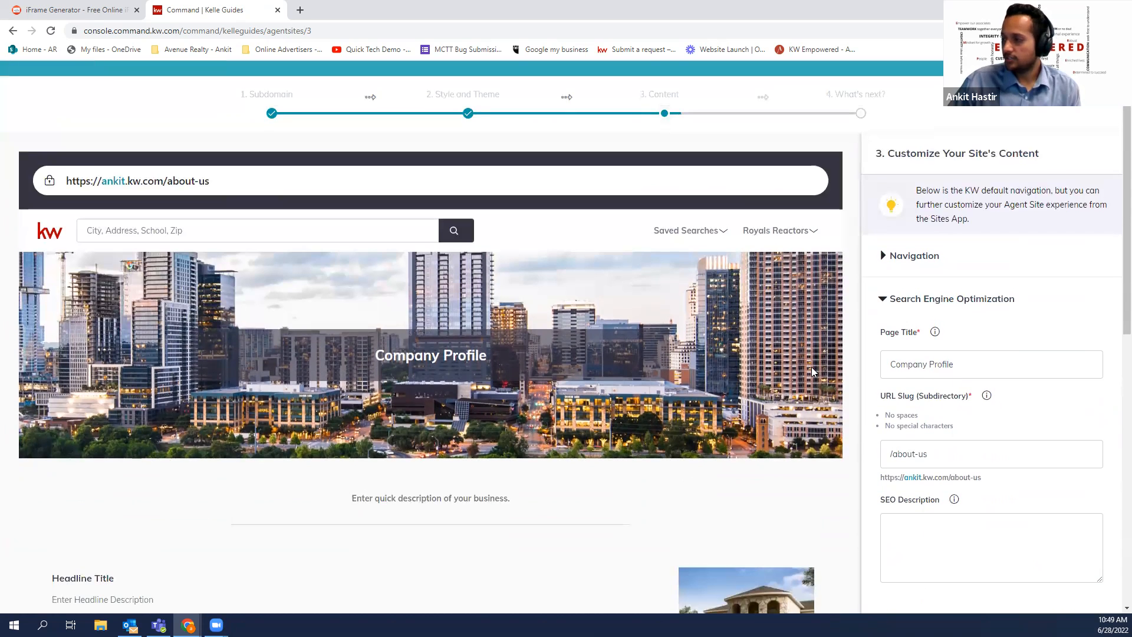
pyautogui.moveTo(955, 367); pyautogui.dragTo(876, 375)
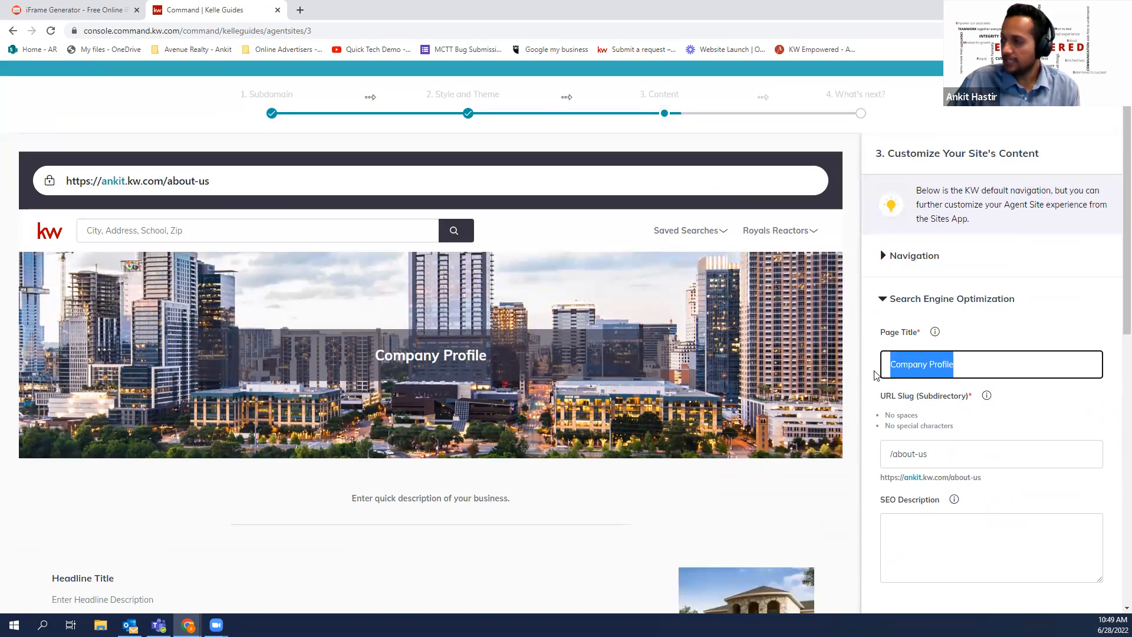
pyautogui.press('BackSpace')
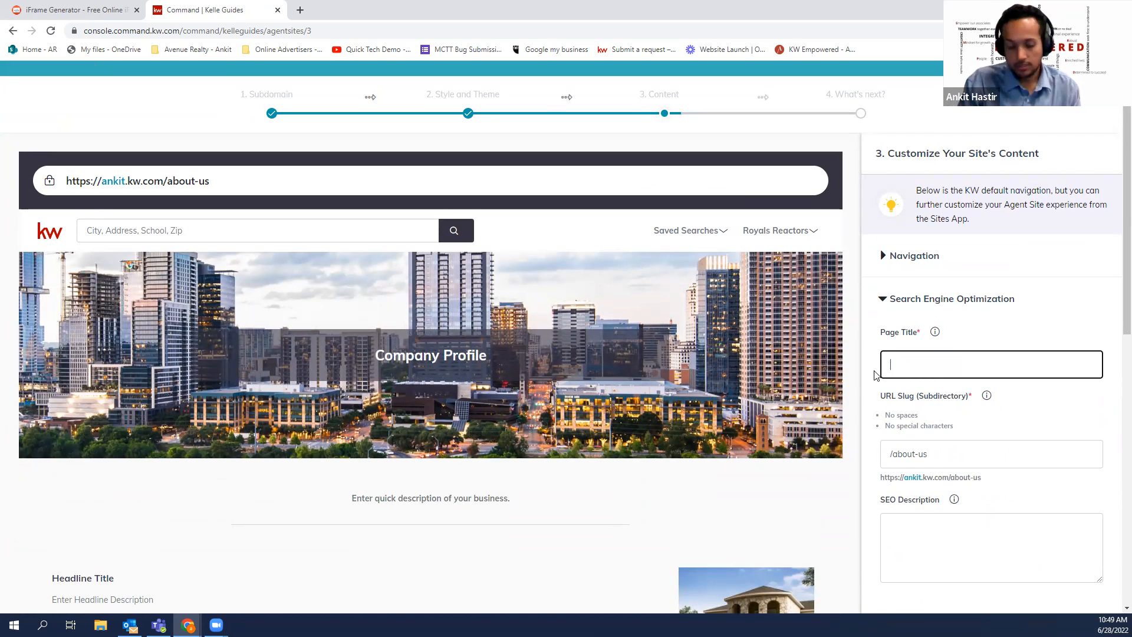
pyautogui.write('About me')
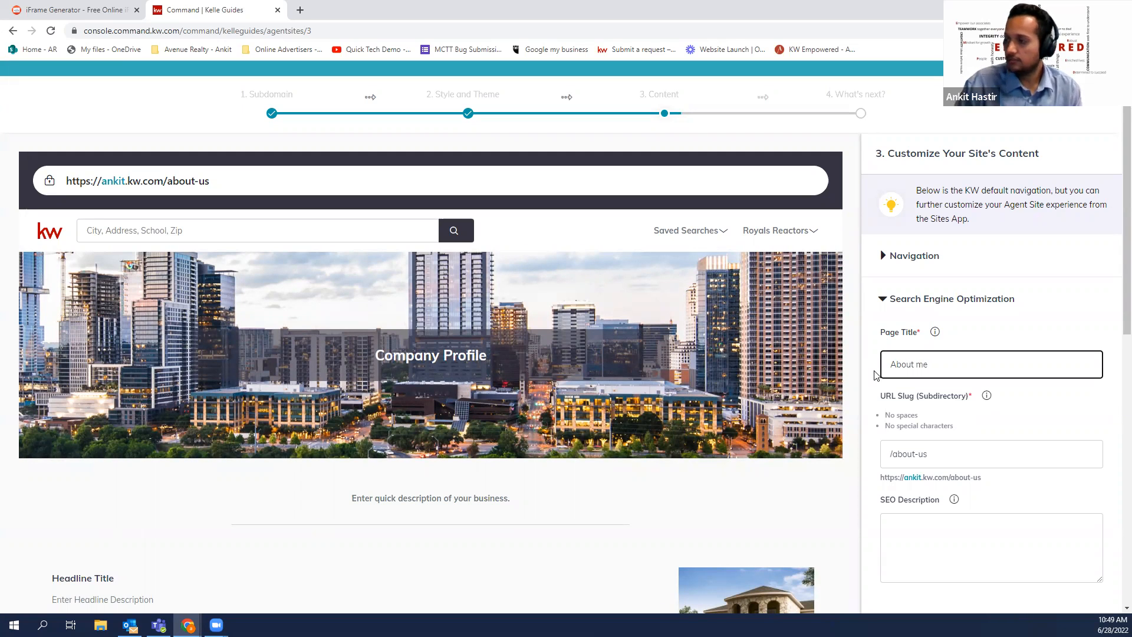
pyautogui.click(993, 341)
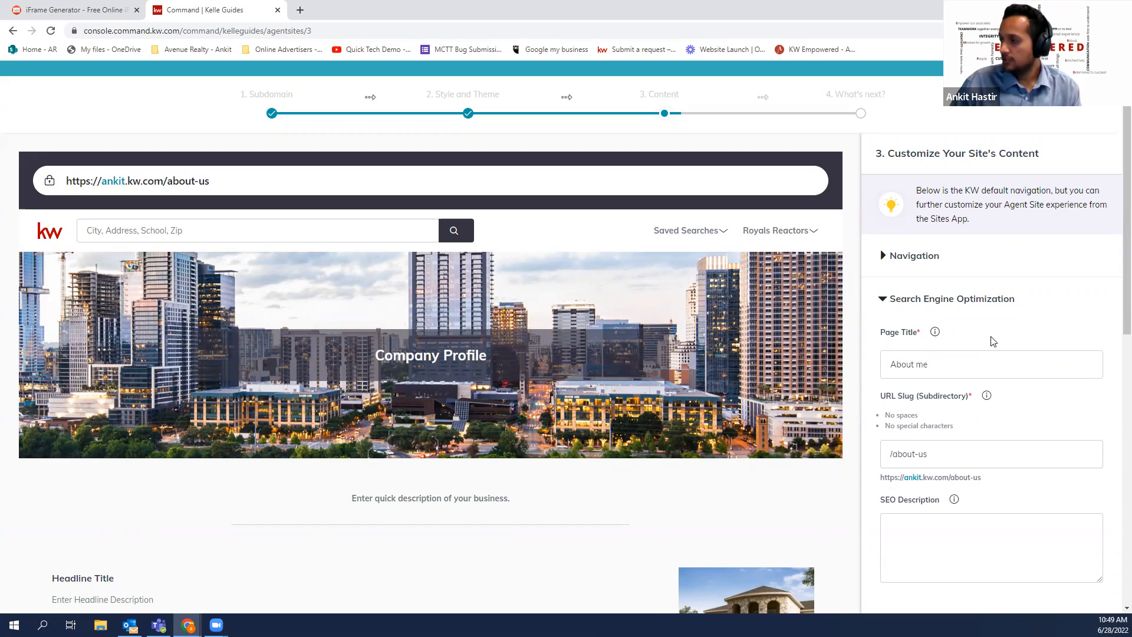
# Restore the page title to Company Profile and highlight the about-us page address
pyautogui.click(940, 359)
pyautogui.press('BackSpace')
pyautogui.press('BackSpace')
pyautogui.press('BackSpace')
pyautogui.press('BackSpace')
pyautogui.write('COM')
pyautogui.press('BackSpace')
pyautogui.press('BackSpace')
pyautogui.press('BackSpace')
pyautogui.write('co')
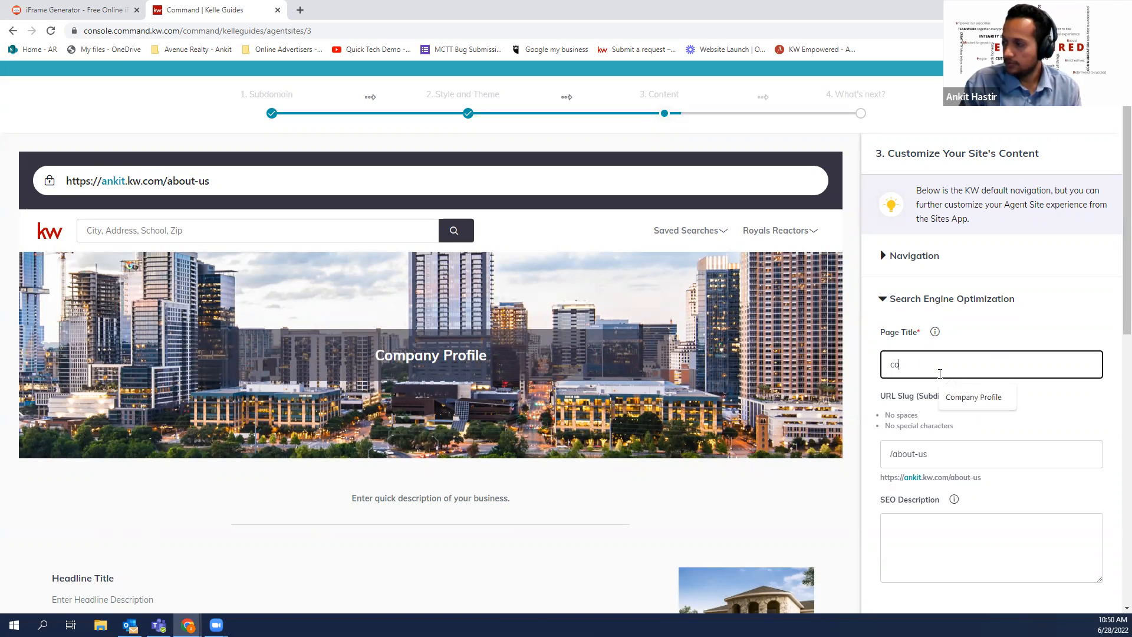
pyautogui.click(959, 396)
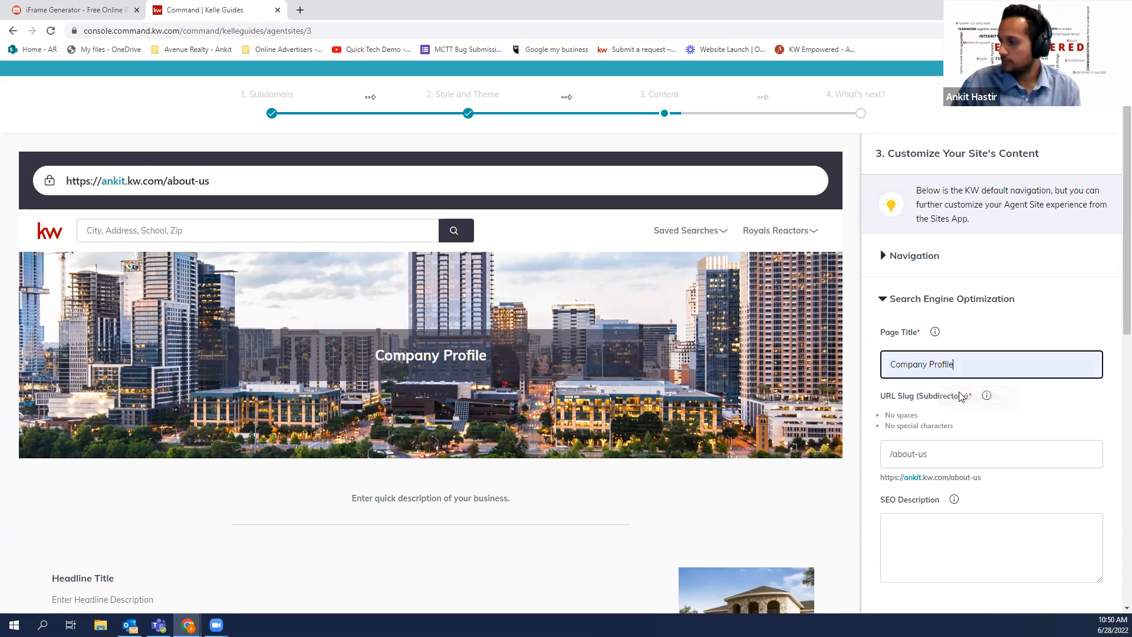
pyautogui.moveTo(885, 396); pyautogui.dragTo(932, 402)
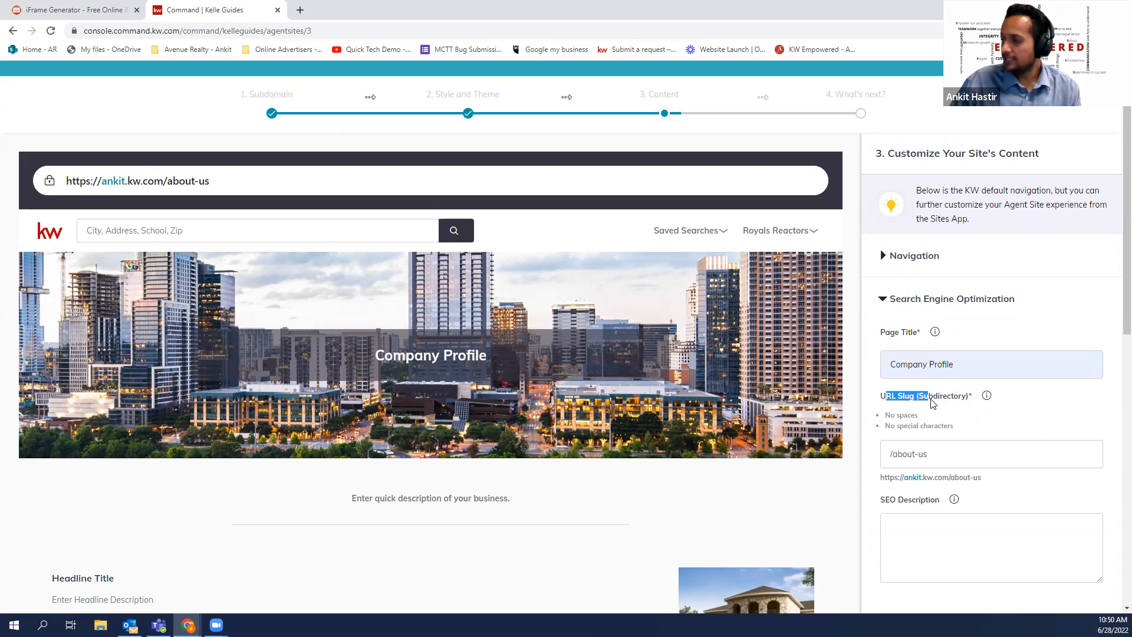
pyautogui.click(168, 182)
pyautogui.moveTo(168, 182); pyautogui.dragTo(211, 187)
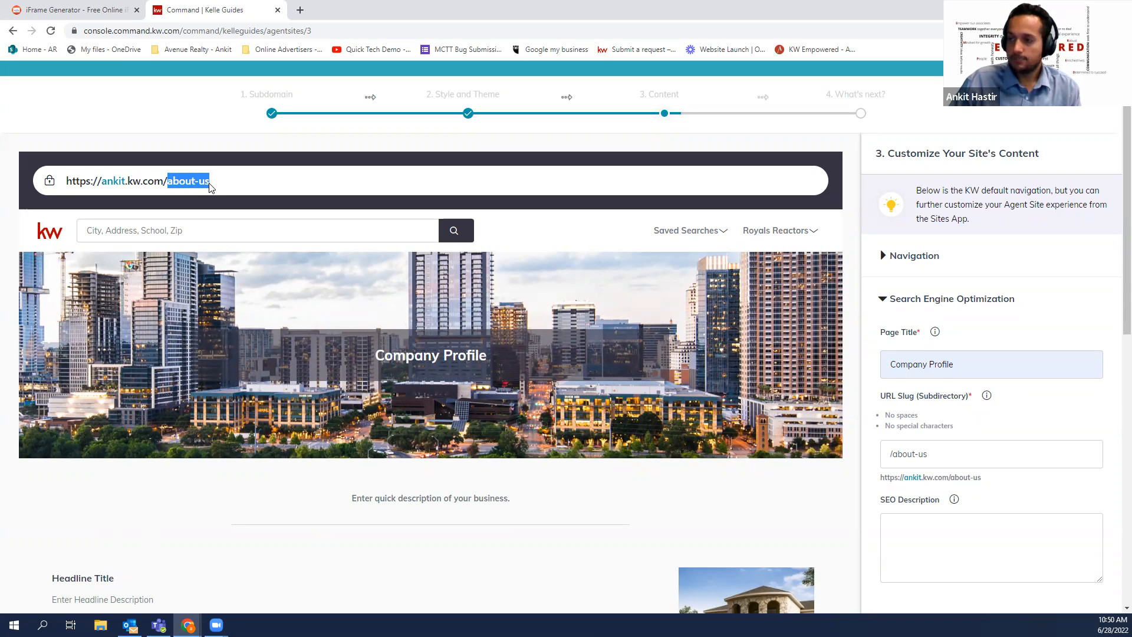
pyautogui.click(949, 454)
pyautogui.scroll(-2, 957, 453)
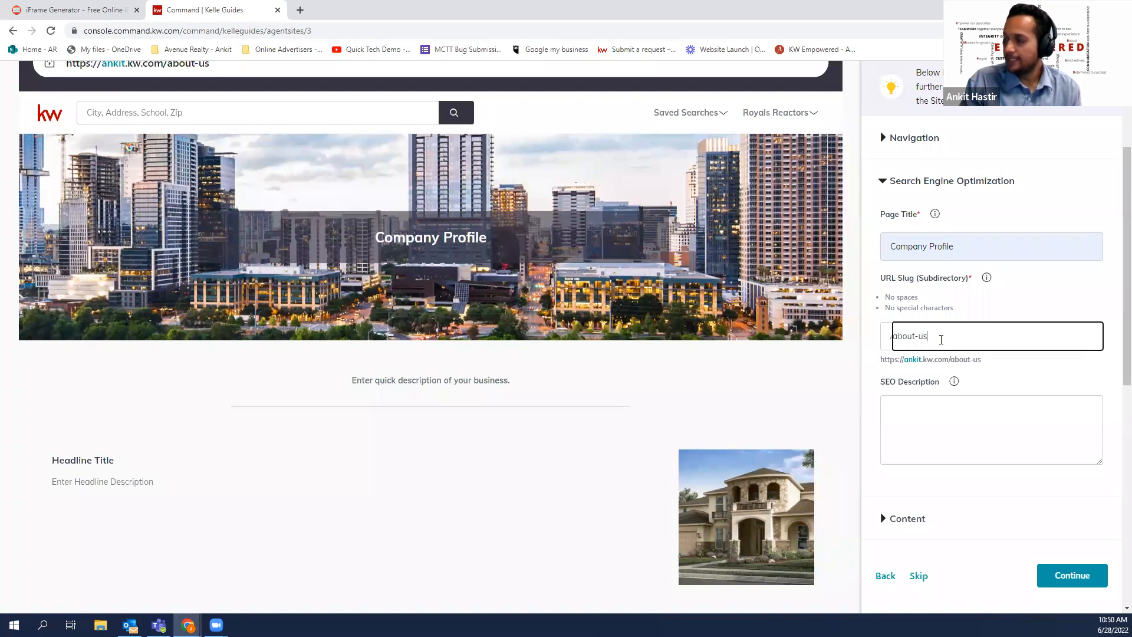
pyautogui.press('BackSpace')
pyautogui.press('BackSpace')
pyautogui.press('BackSpace')
pyautogui.press('BackSpace')
pyautogui.press('BackSpace')
pyautogui.press('BackSpace')
pyautogui.press('BackSpace')
pyautogui.press('BackSpace')
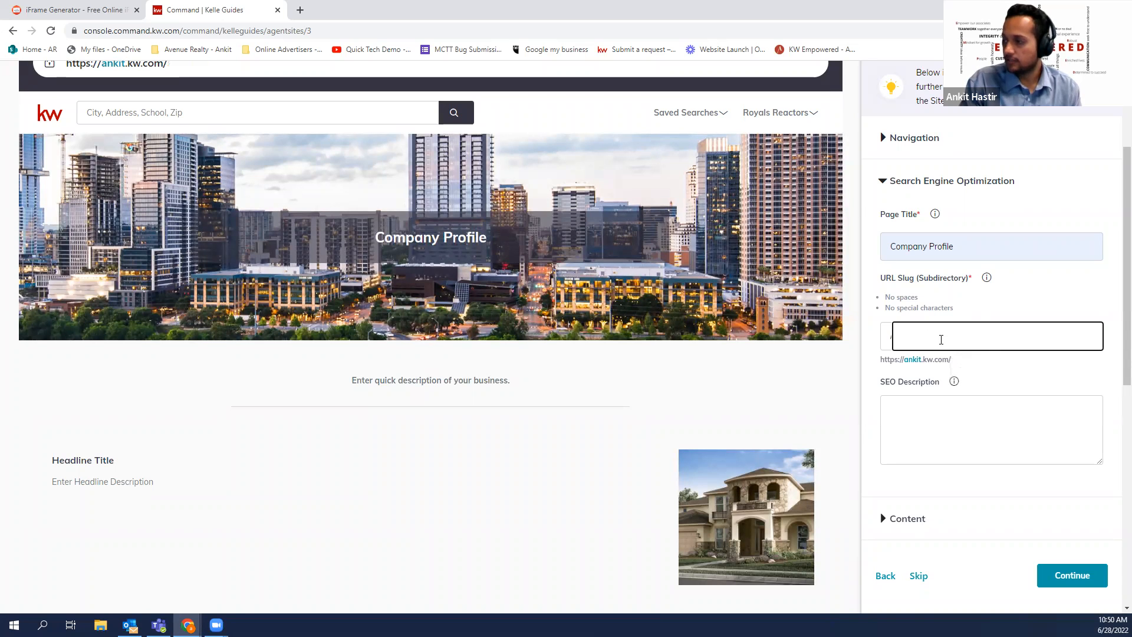
pyautogui.write('compa')
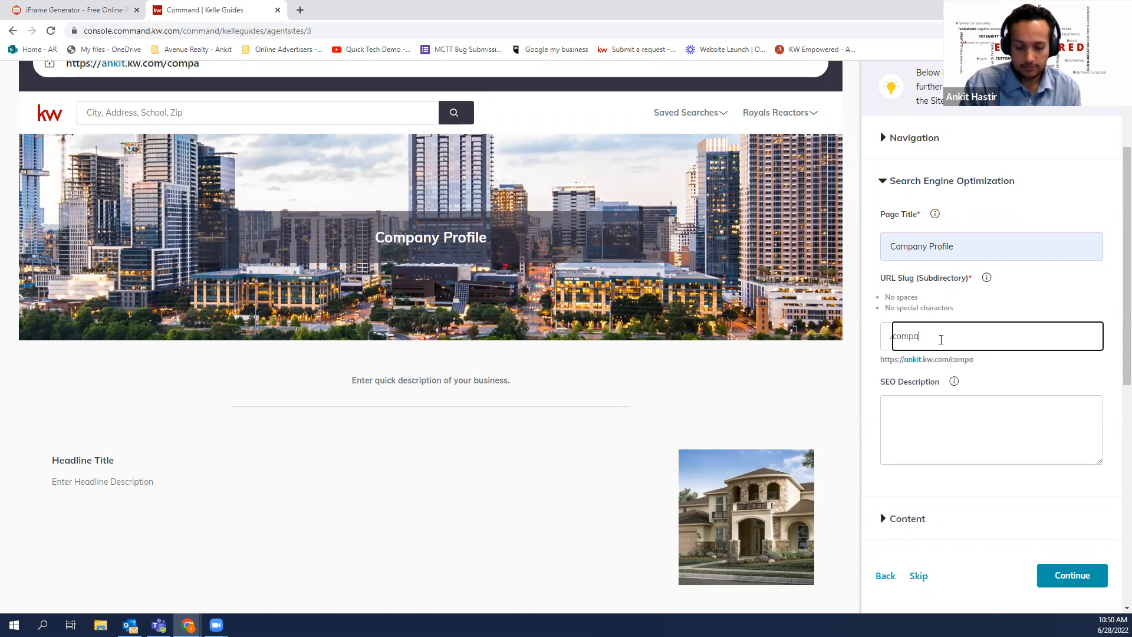
pyautogui.write('ny-profile')
pyautogui.click(1054, 370)
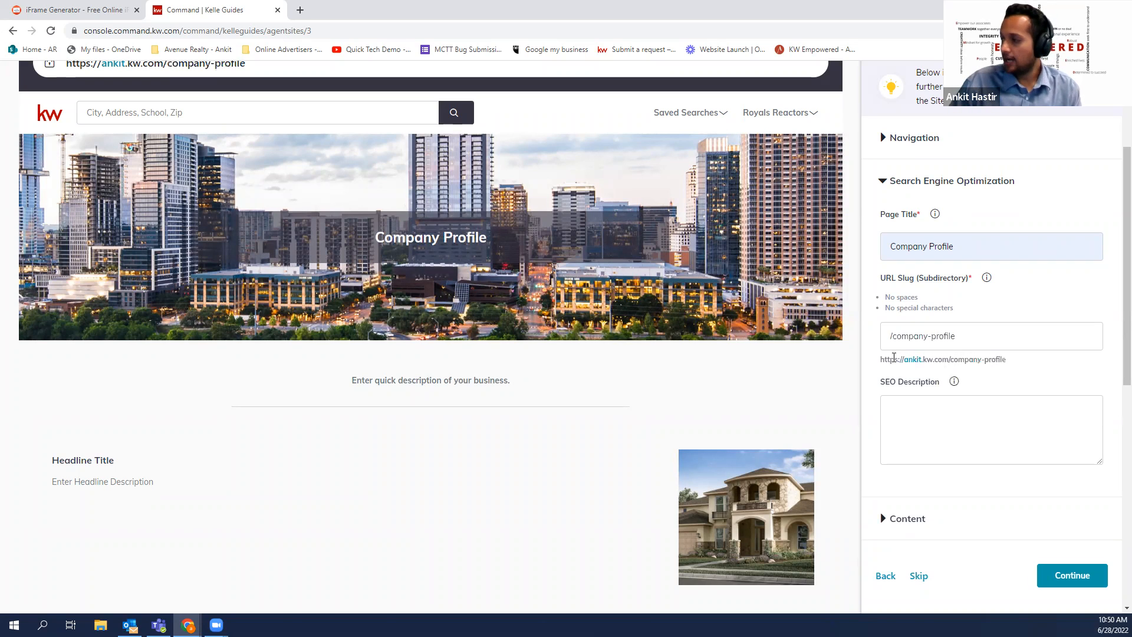
pyautogui.moveTo(880, 360); pyautogui.dragTo(1009, 369)
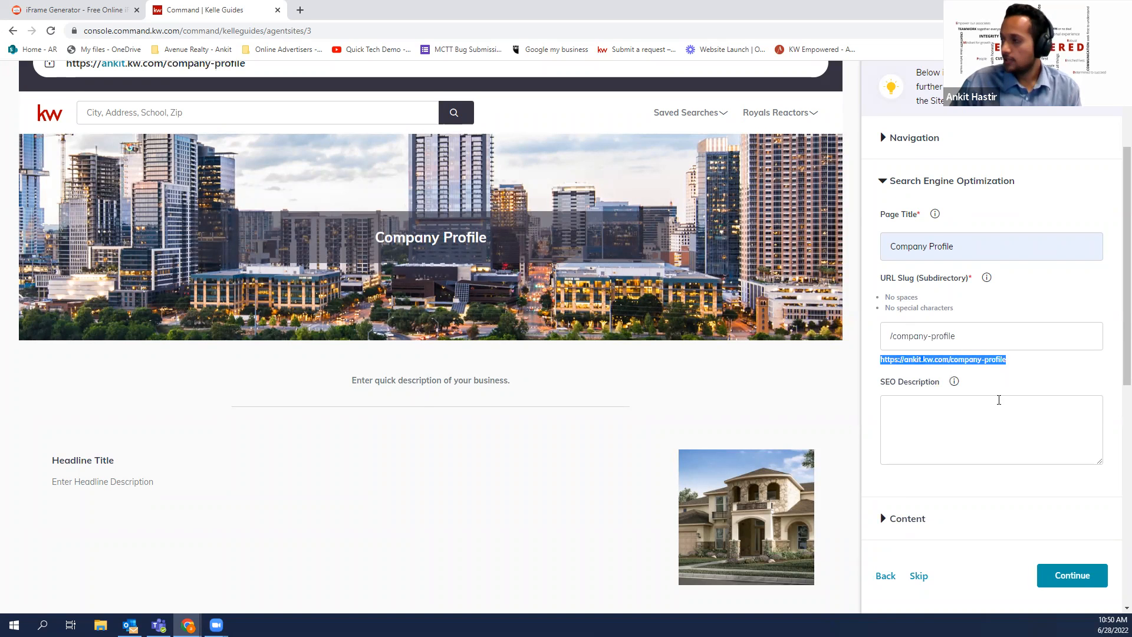
pyautogui.scroll(1, 998, 396)
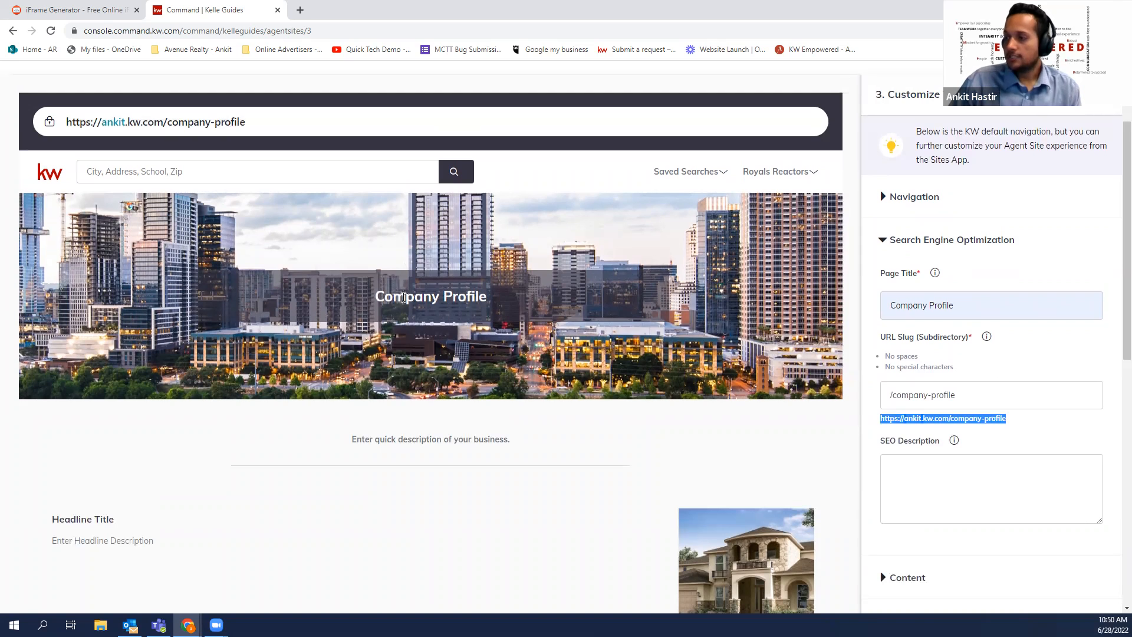
pyautogui.moveTo(383, 296); pyautogui.dragTo(484, 302)
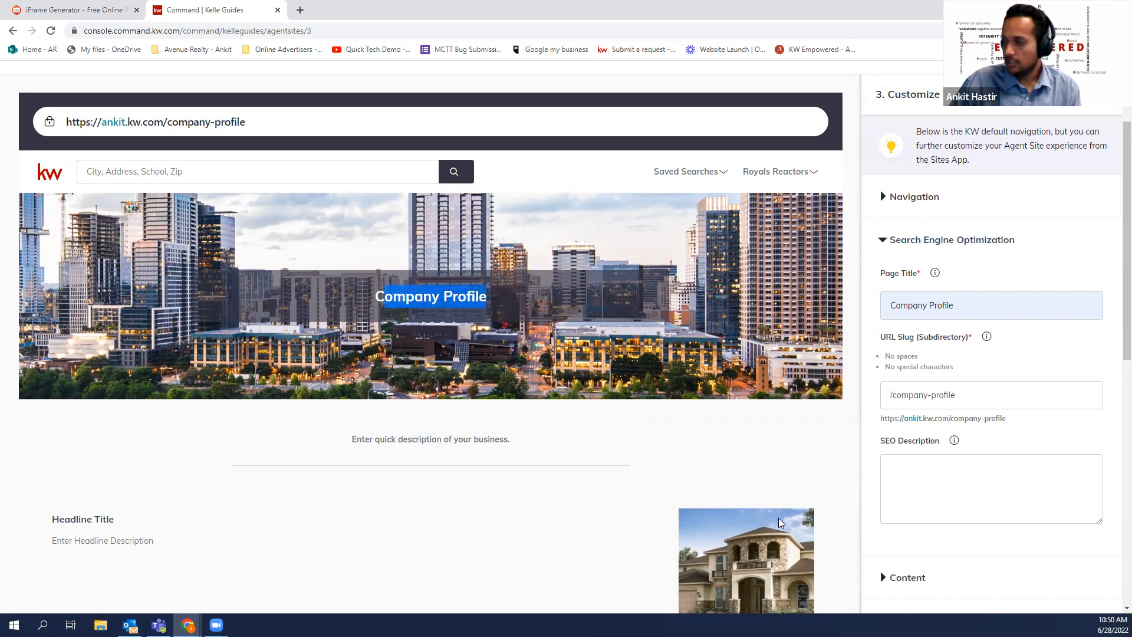
pyautogui.moveTo(1017, 421); pyautogui.dragTo(1004, 419)
pyautogui.moveTo(253, 124); pyautogui.dragTo(169, 123)
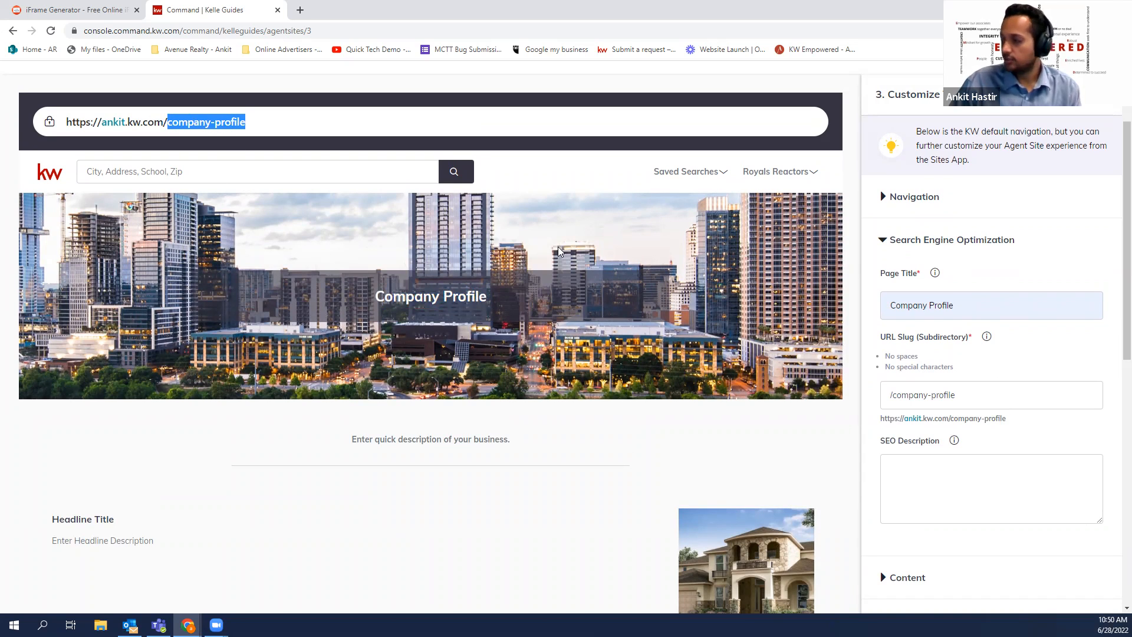
pyautogui.scroll(-1, 920, 389)
pyautogui.scroll(-1, 939, 399)
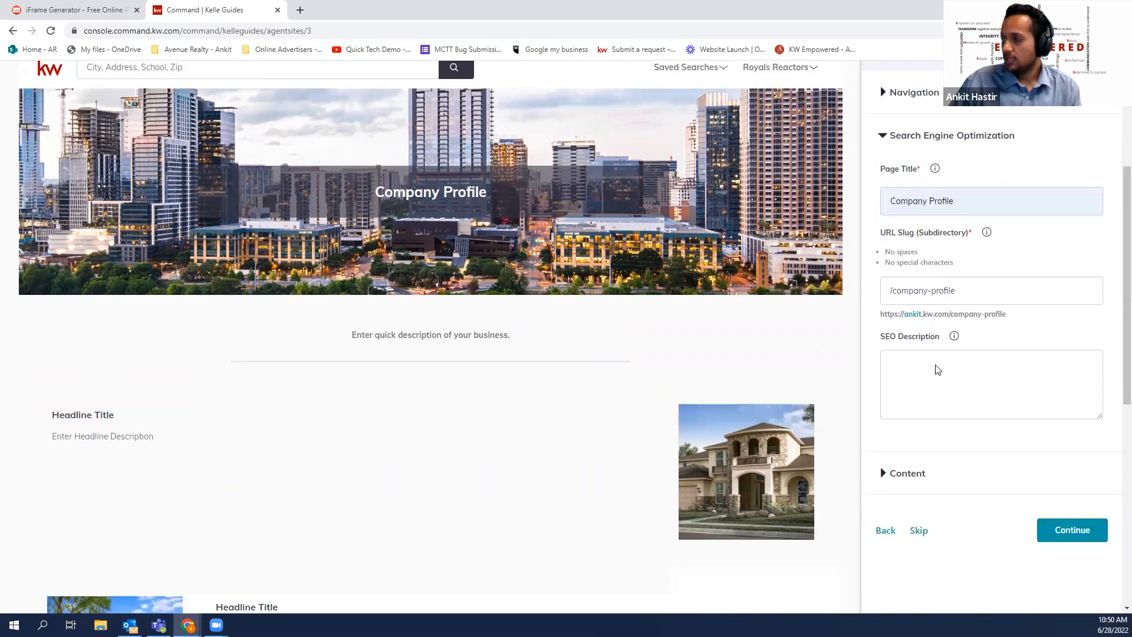
pyautogui.click(946, 342)
pyautogui.moveTo(953, 324)
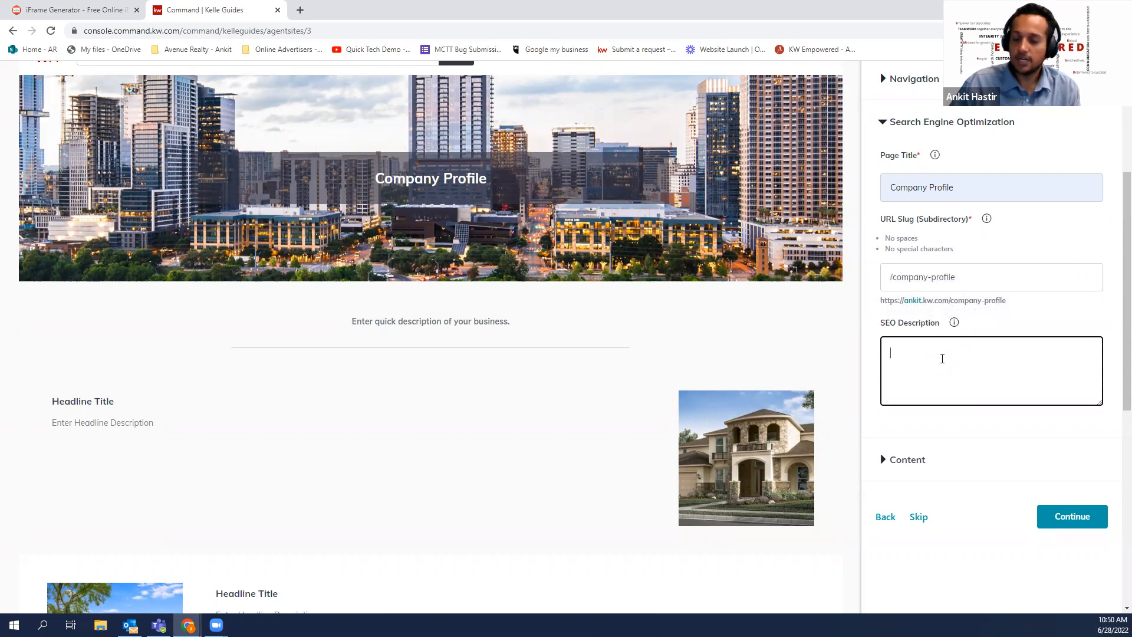
pyautogui.scroll(-1, 941, 361)
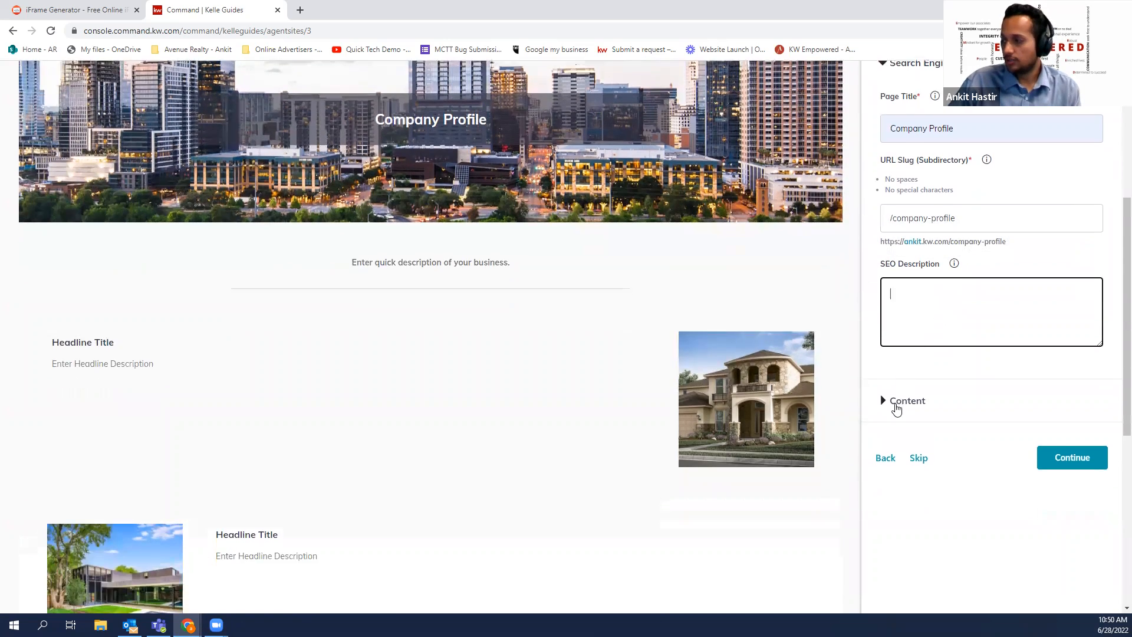
# Expand the Content section and replace the Section 1 headline placeholder with 'Demo Text'
pyautogui.click(896, 408)
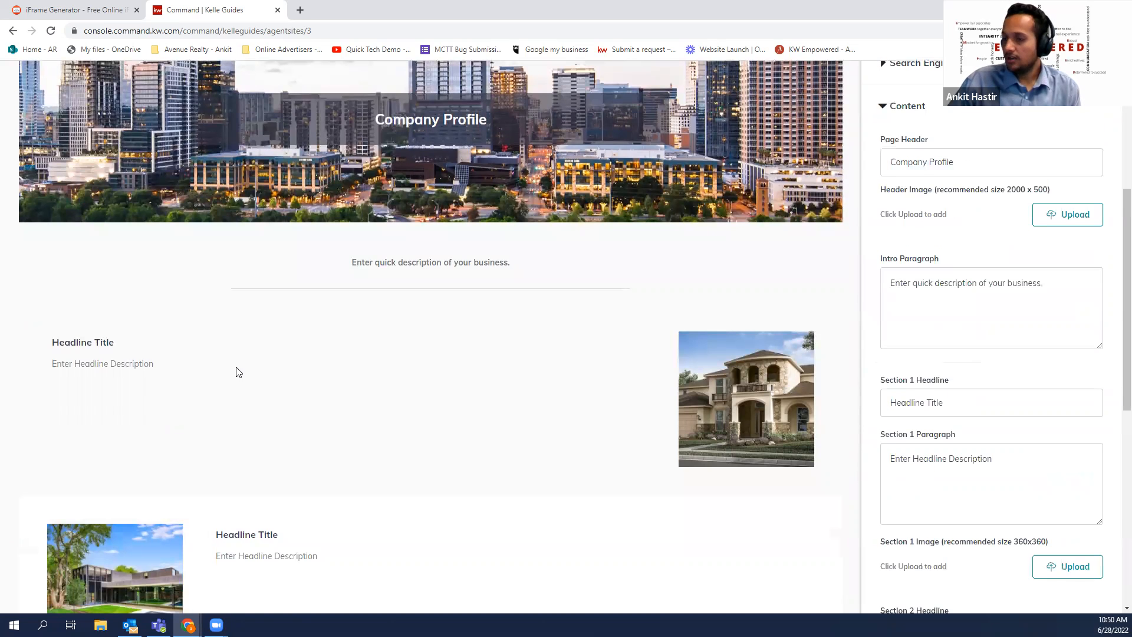
pyautogui.scroll(-2, 170, 342)
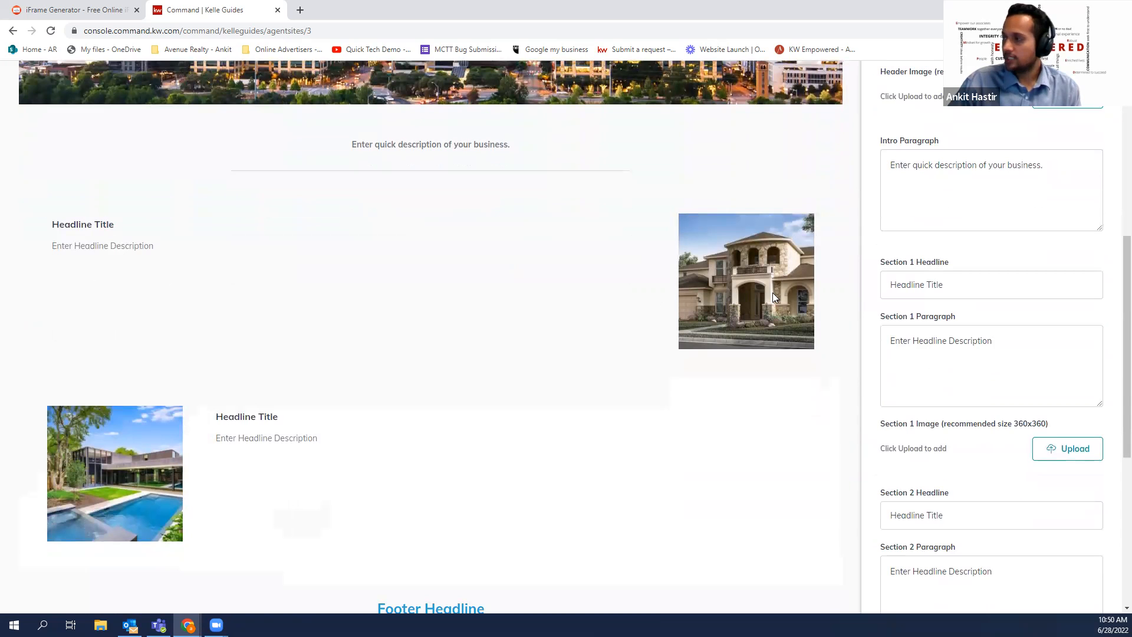
pyautogui.scroll(1, 976, 333)
pyautogui.scroll(1, 975, 333)
pyautogui.scroll(-1, 973, 334)
pyautogui.moveTo(966, 341); pyautogui.dragTo(871, 344)
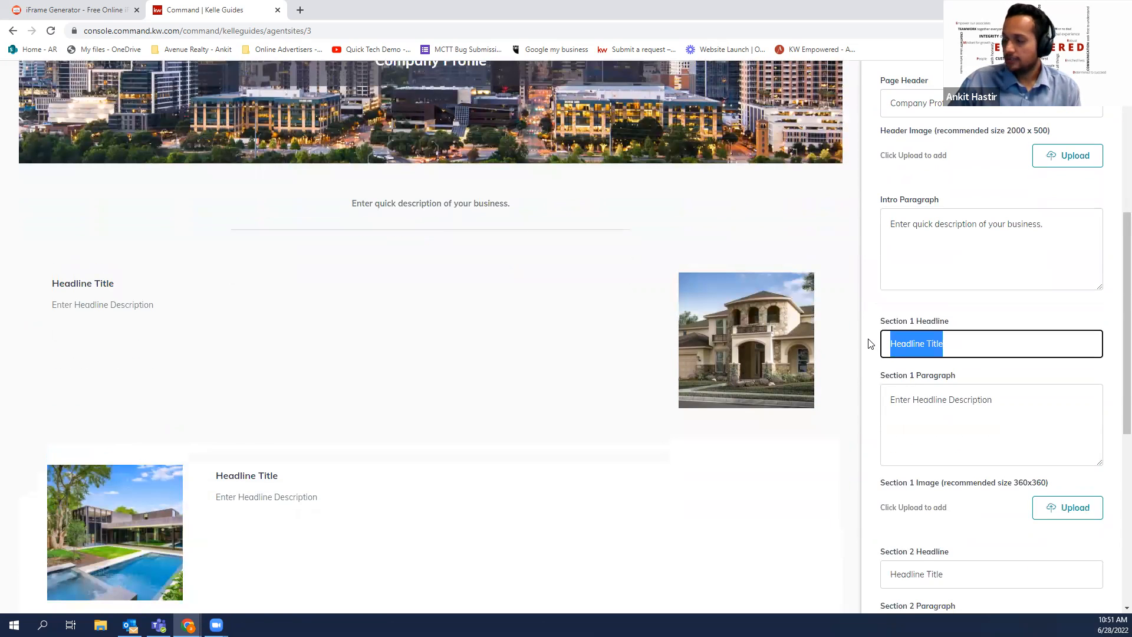
pyautogui.press('BackSpace')
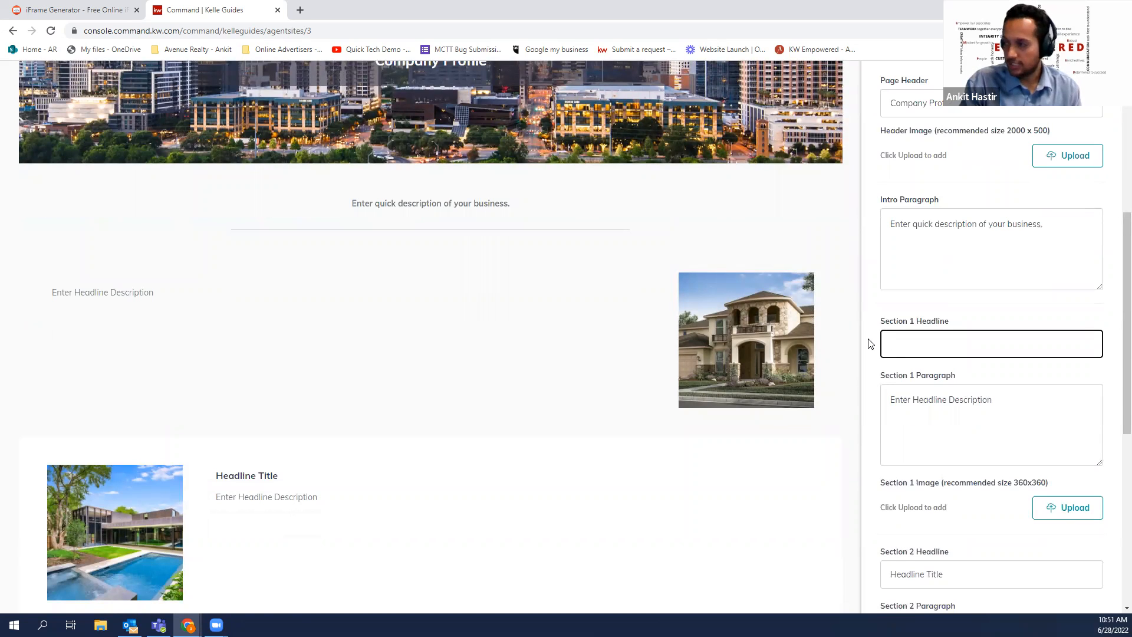
pyautogui.write('Demo')
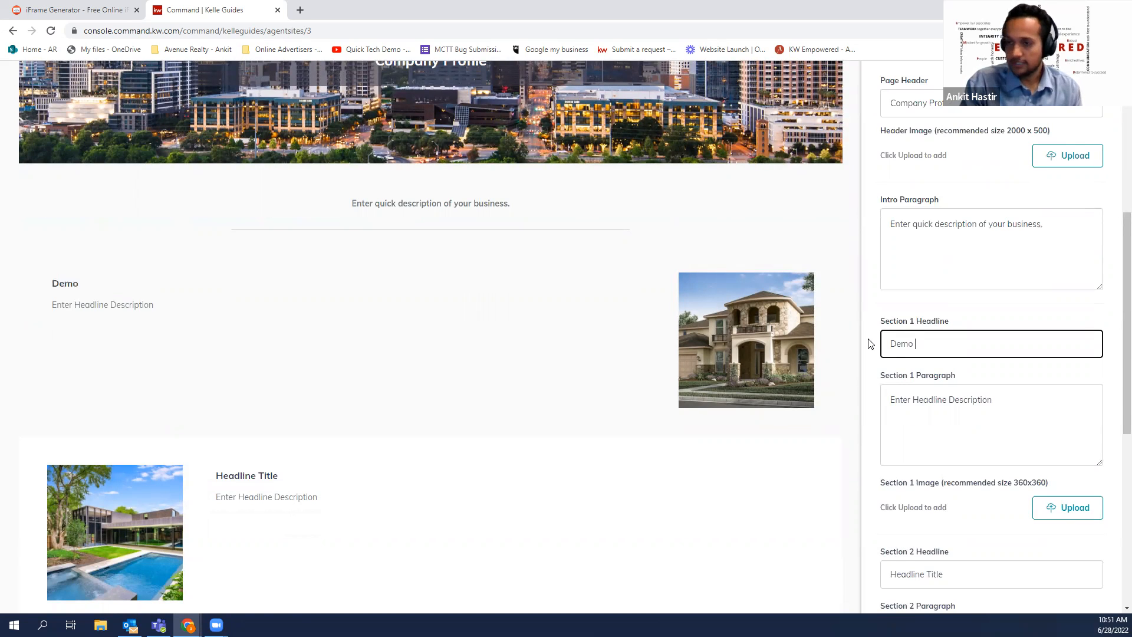
pyautogui.write(' Text')
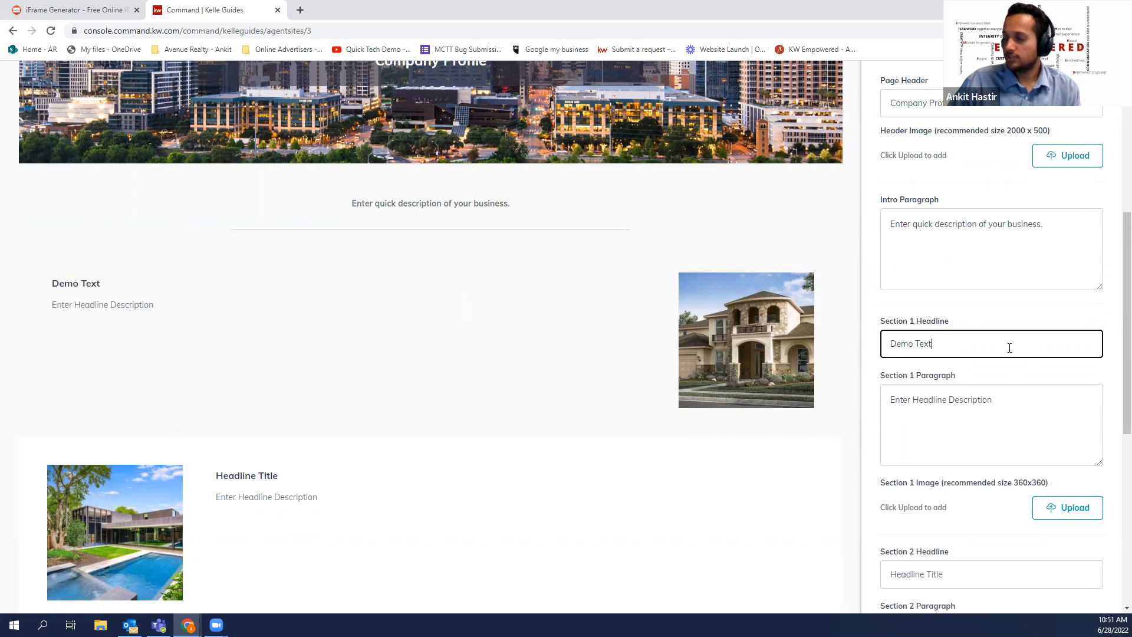
# Change the Section 1 headline to 'We speacialize with pre-construction'
pyautogui.press('BackSpace')
pyautogui.press('BackSpace')
pyautogui.press('BackSpace')
pyautogui.press('BackSpace')
pyautogui.press('BackSpace')
pyautogui.press('BackSpace')
pyautogui.press('BackSpace')
pyautogui.press('BackSpace')
pyautogui.press('BackSpace')
pyautogui.write('Sellers')
pyautogui.press('BackSpace')
pyautogui.press('BackSpace')
pyautogui.press('BackSpace')
pyautogui.press('BackSpace')
pyautogui.press('BackSpace')
pyautogui.press('BackSpace')
pyautogui.press('BackSpace')
pyautogui.write('We soec')
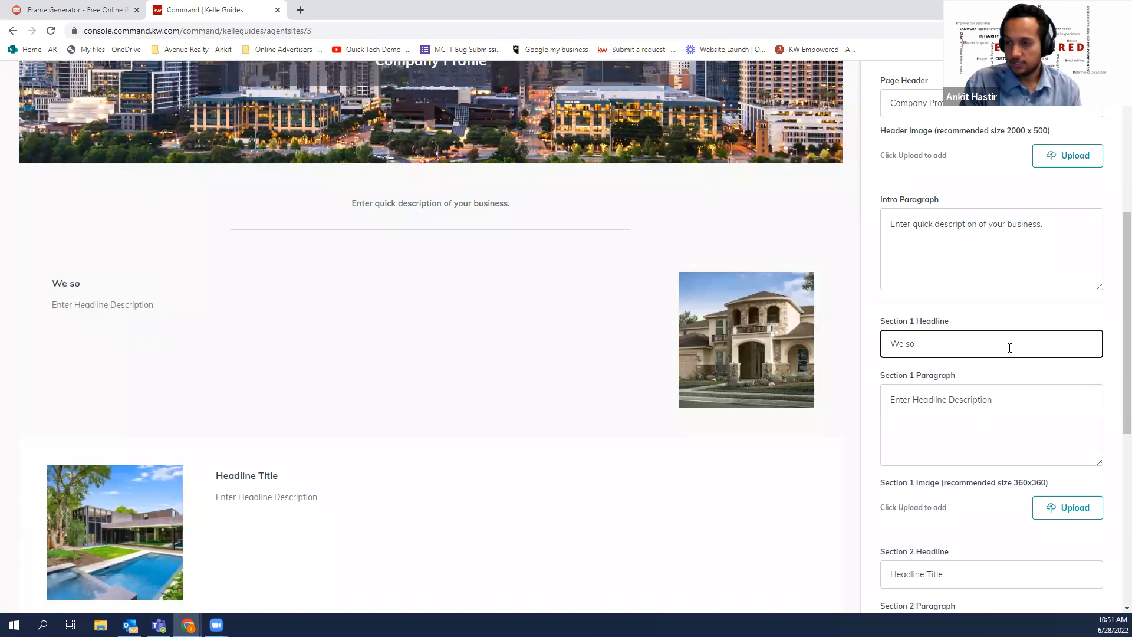
pyautogui.press('BackSpace')
pyautogui.press('BackSpace')
pyautogui.press('BackSpace')
pyautogui.write('peacialize ')
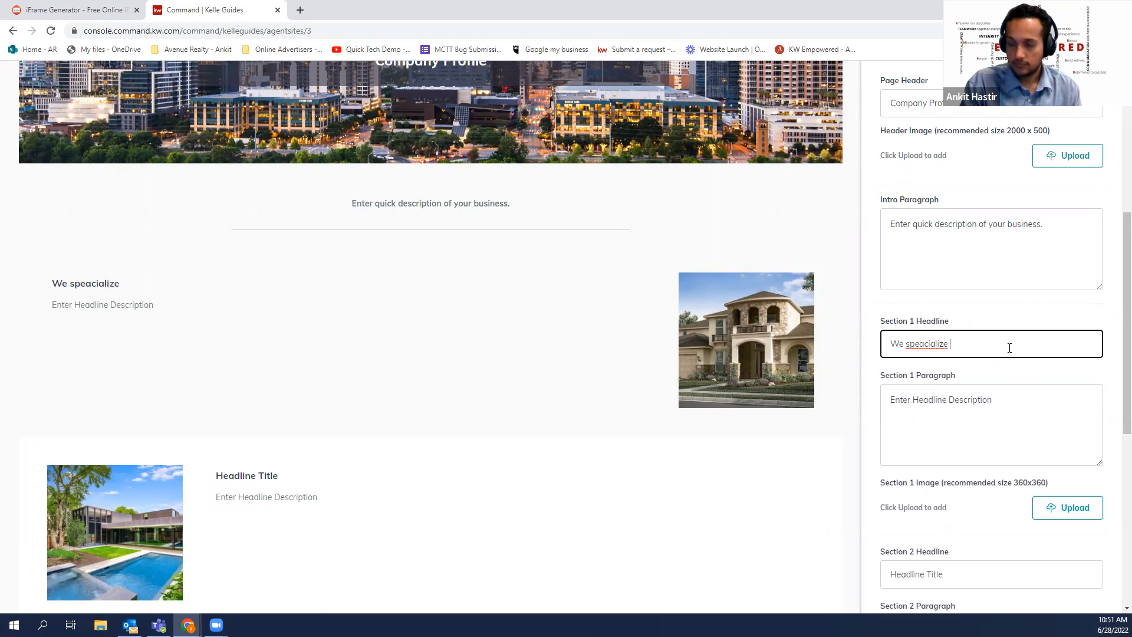
pyautogui.write('with pre-construc')
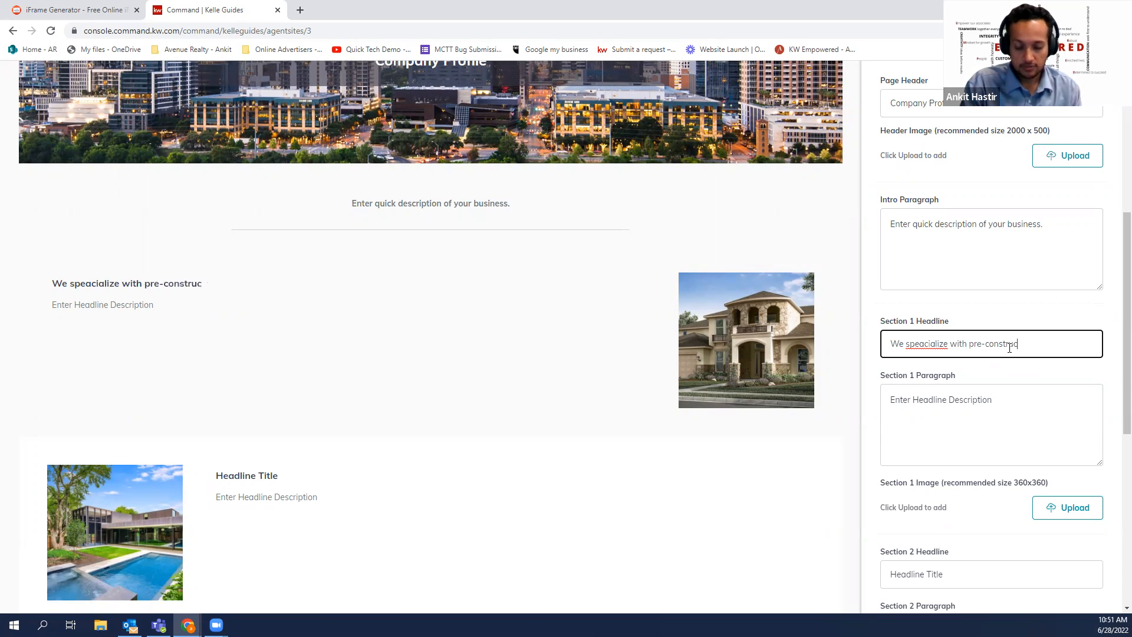
pyautogui.write('tion')
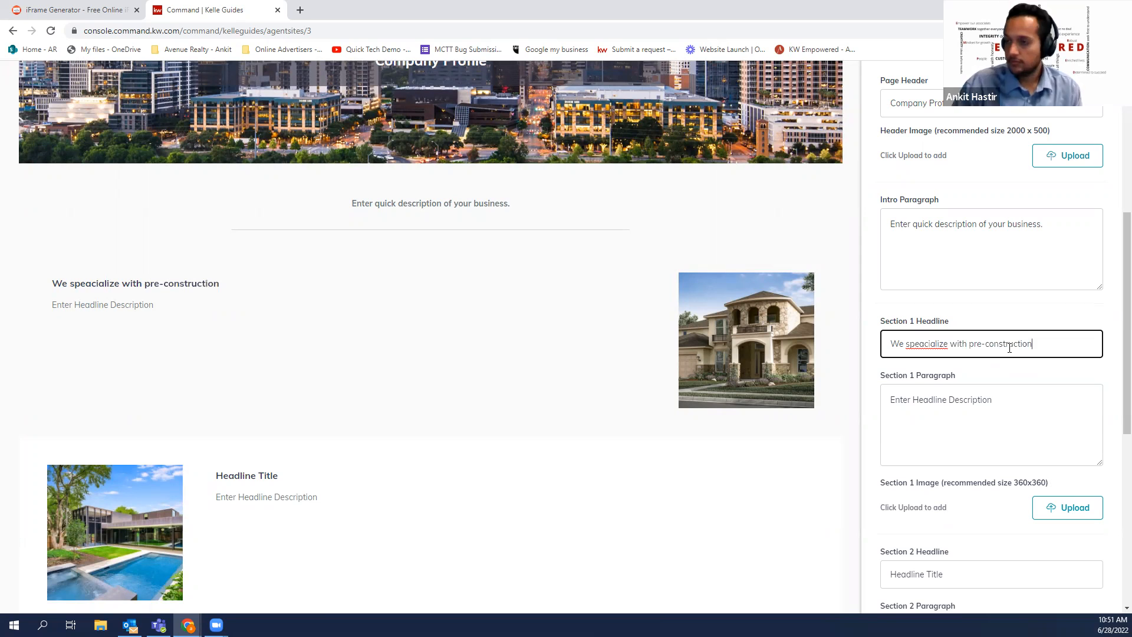
# Write the Section 1 paragraph: 'We have platinum access to all the great pre-construction properties across the GTA.'
pyautogui.click(928, 423)
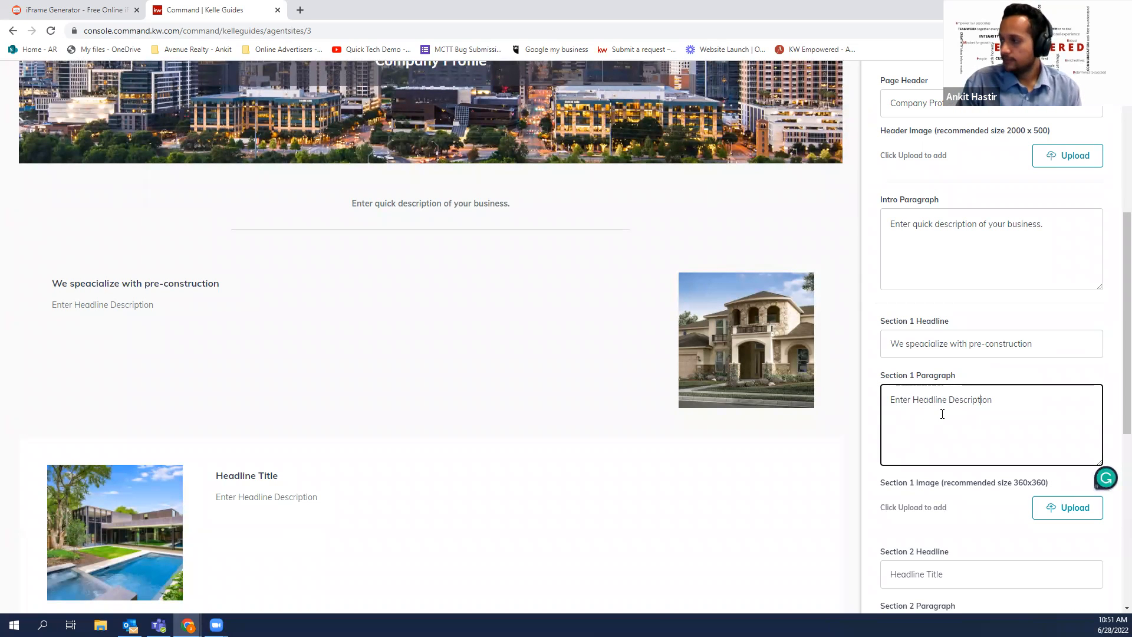
pyautogui.press('BackSpace')
pyautogui.press('BackSpace')
pyautogui.press('BackSpace')
pyautogui.press('BackSpace')
pyautogui.press('BackSpace')
pyautogui.press('BackSpace')
pyautogui.press('BackSpace')
pyautogui.press('BackSpace')
pyautogui.press('BackSpace')
pyautogui.press('BackSpace')
pyautogui.press('BackSpace')
pyautogui.press('BackSpace')
pyautogui.press('BackSpace')
pyautogui.press('BackSpace')
pyautogui.press('BackSpace')
pyautogui.press('BackSpace')
pyautogui.press('BackSpace')
pyautogui.press('BackSpace')
pyautogui.press('BackSpace')
pyautogui.press('BackSpace')
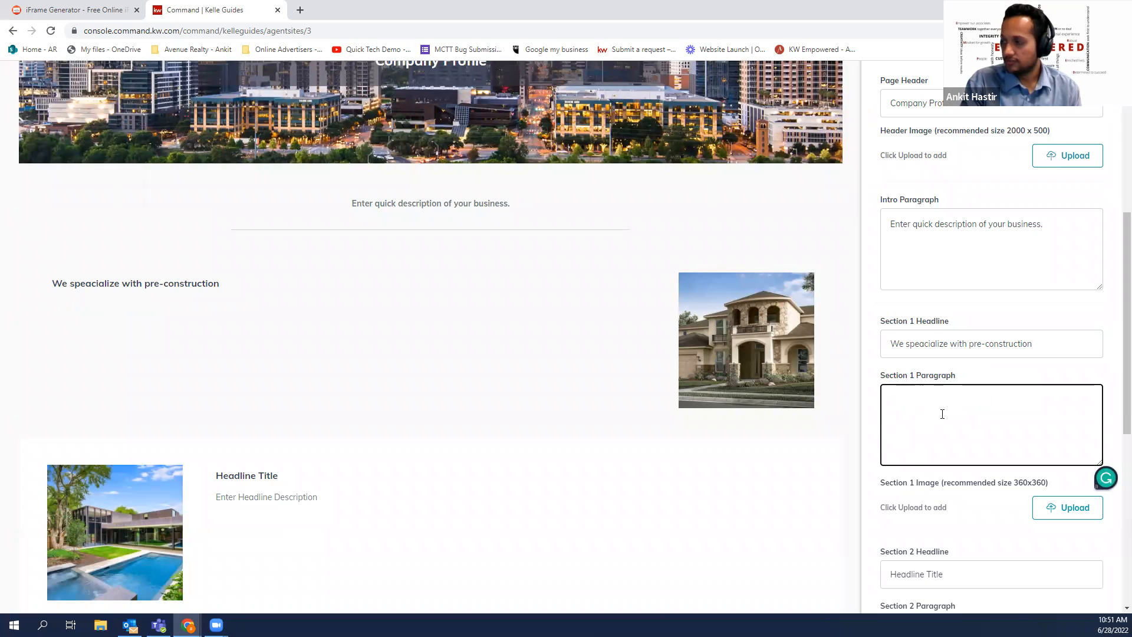
pyautogui.write('We have platu')
pyautogui.press('BackSpace')
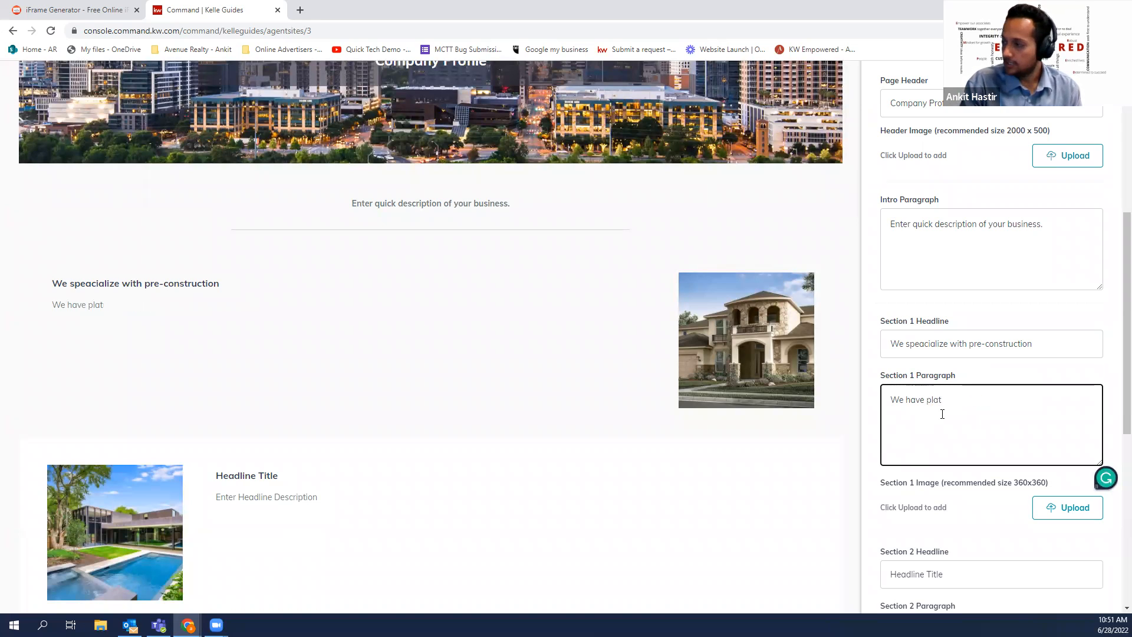
pyautogui.write('inum acc')
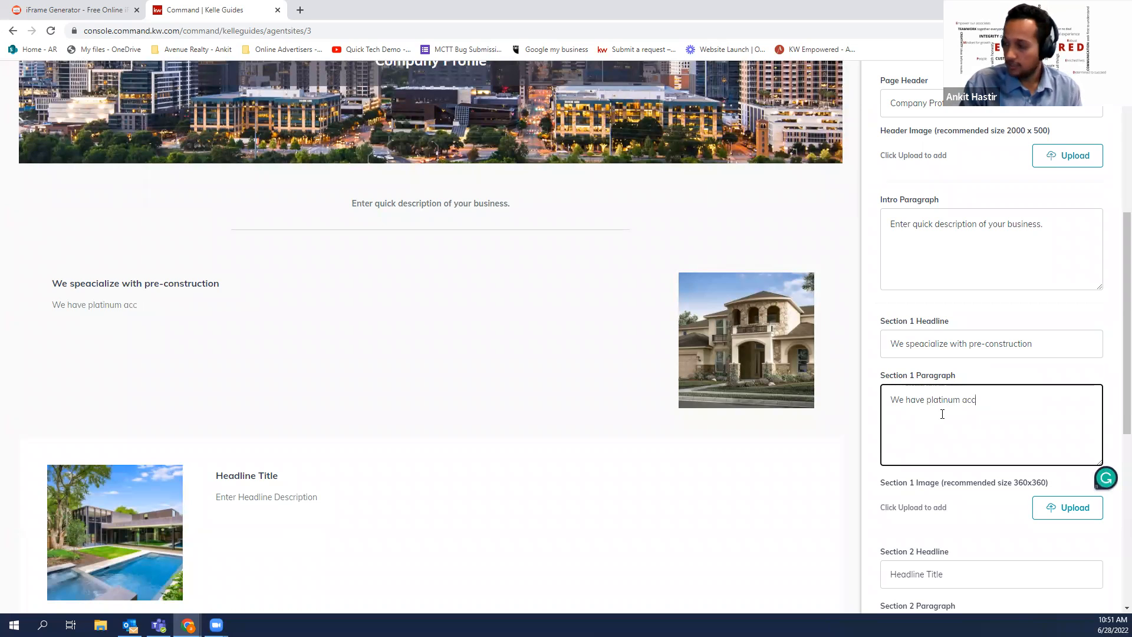
pyautogui.write('ess to all the')
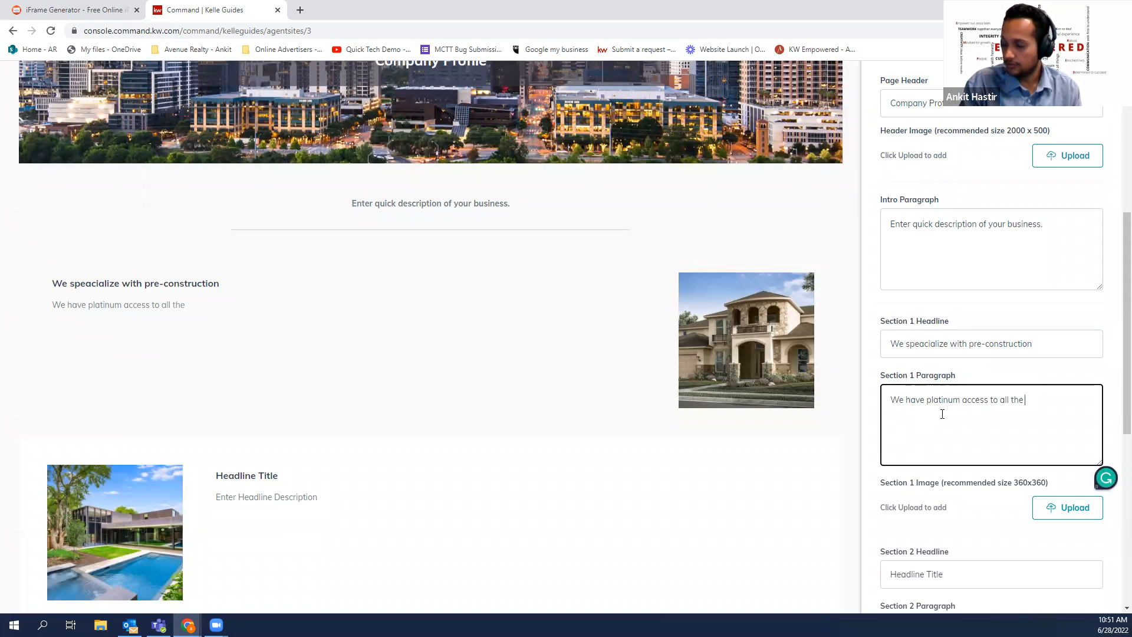
pyautogui.write(' great ')
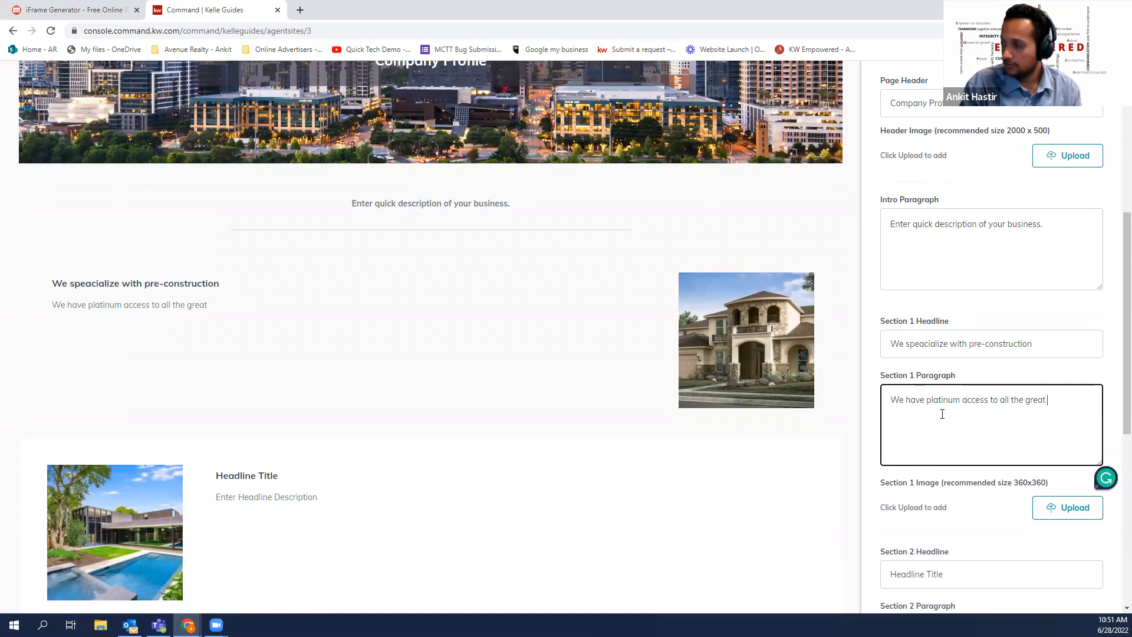
pyautogui.write('pre')
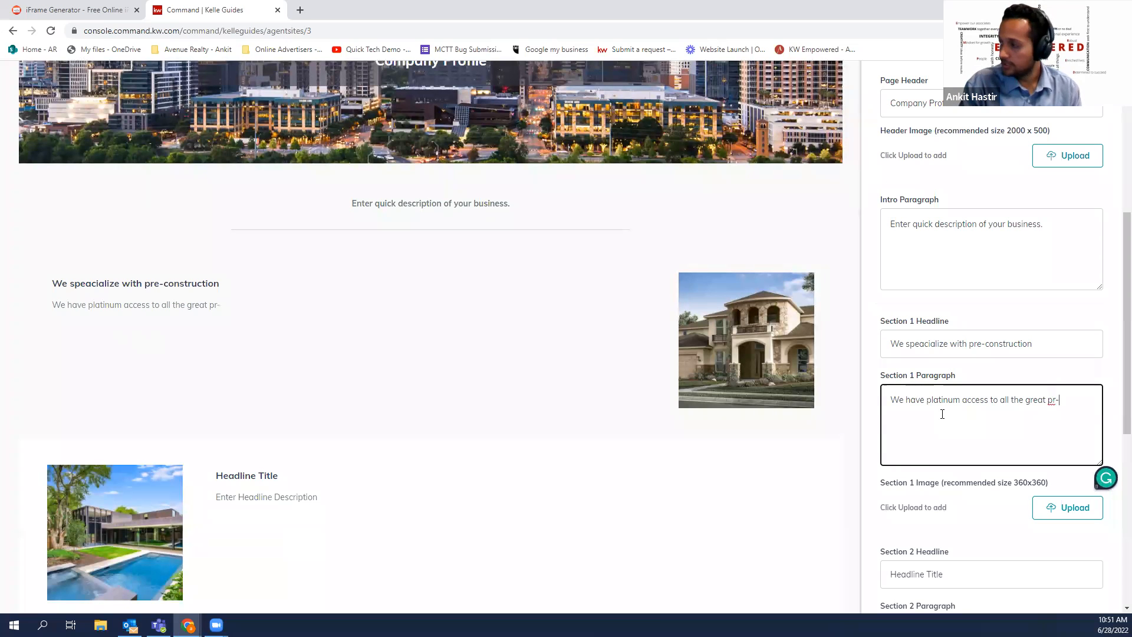
pyautogui.write('-con')
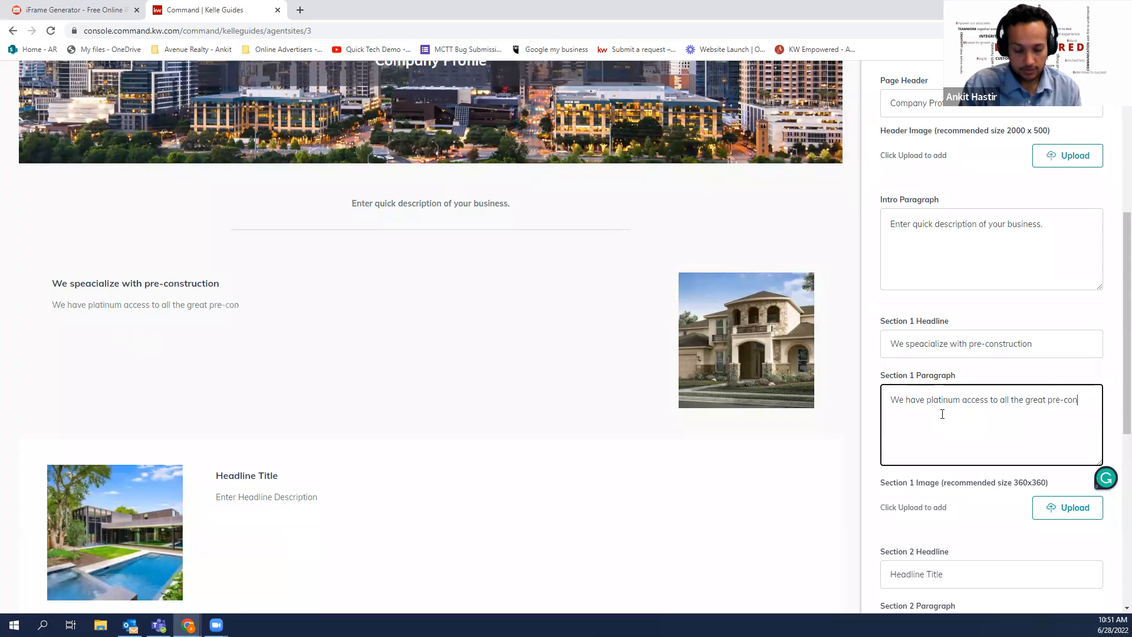
pyautogui.write('str')
pyautogui.press('BackSpace')
pyautogui.write('tructiin')
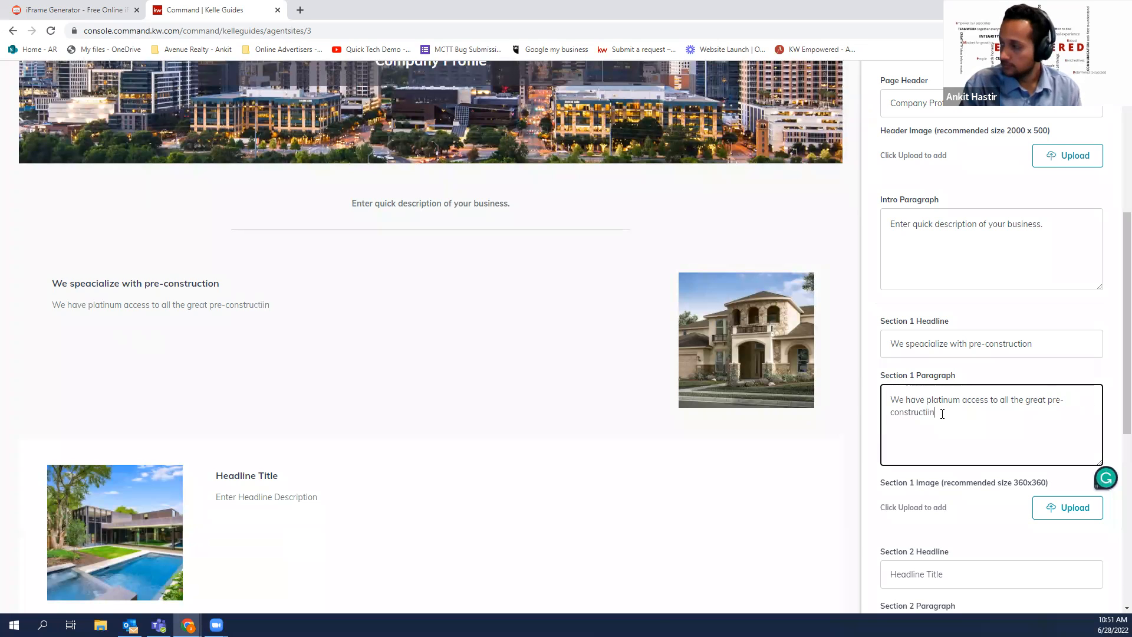
pyautogui.press('BackSpace')
pyautogui.press('BackSpace')
pyautogui.write('o')
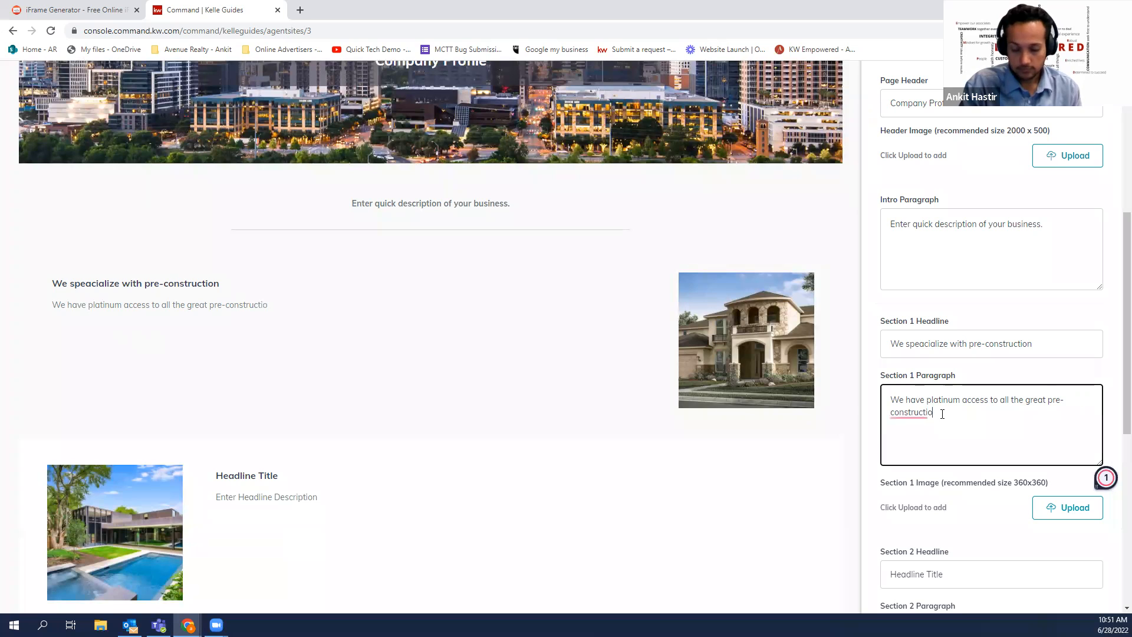
pyautogui.write('n properties accr')
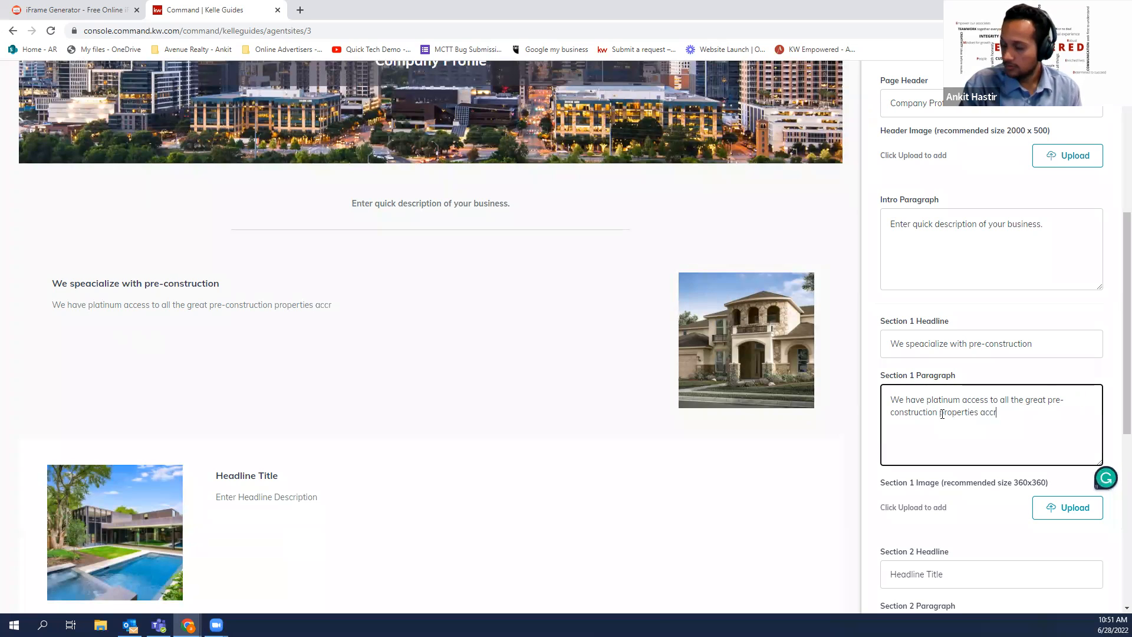
pyautogui.write('ss th')
pyautogui.press('BackSpace')
pyautogui.press('BackSpace')
pyautogui.press('BackSpace')
pyautogui.press('BackSpace')
pyautogui.press('BackSpace')
pyautogui.press('BackSpace')
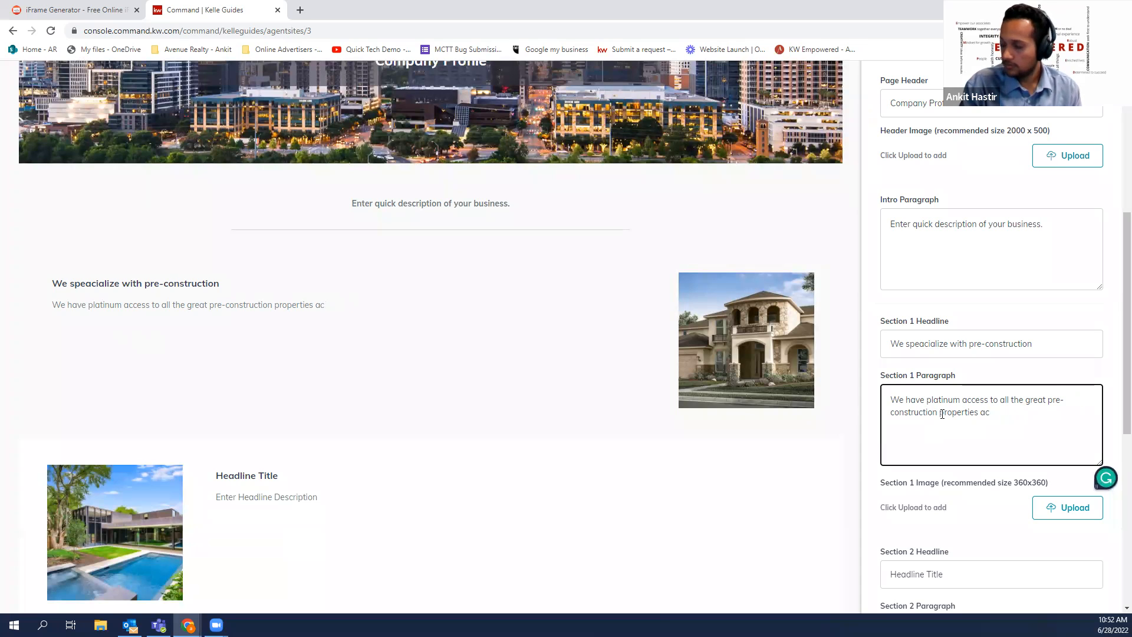
pyautogui.write('ross the ')
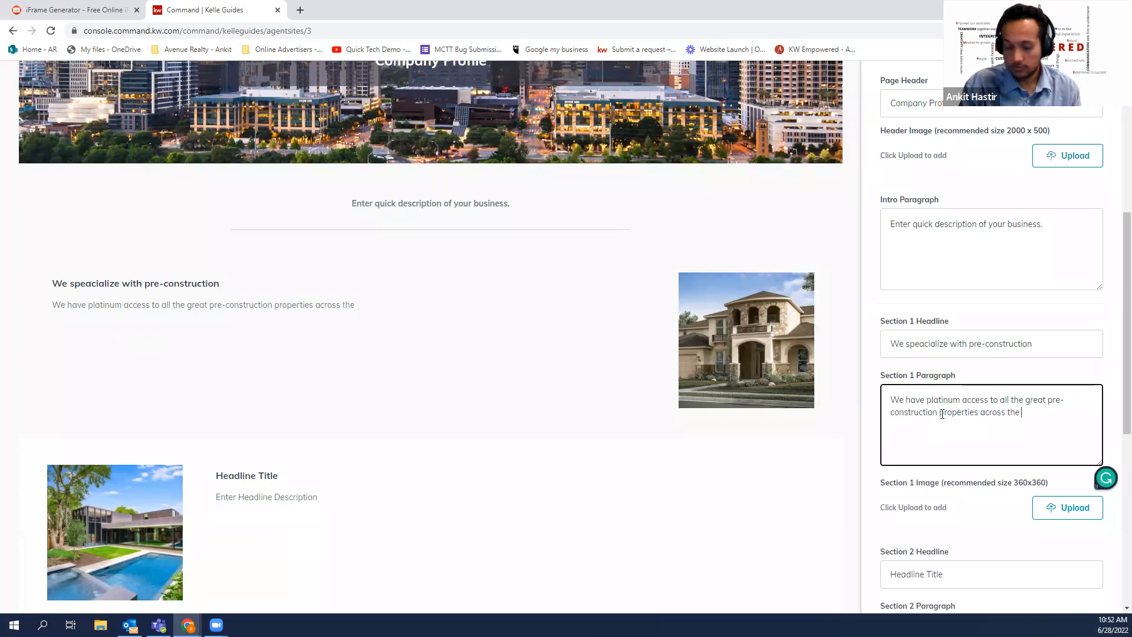
pyautogui.write('GTA.')
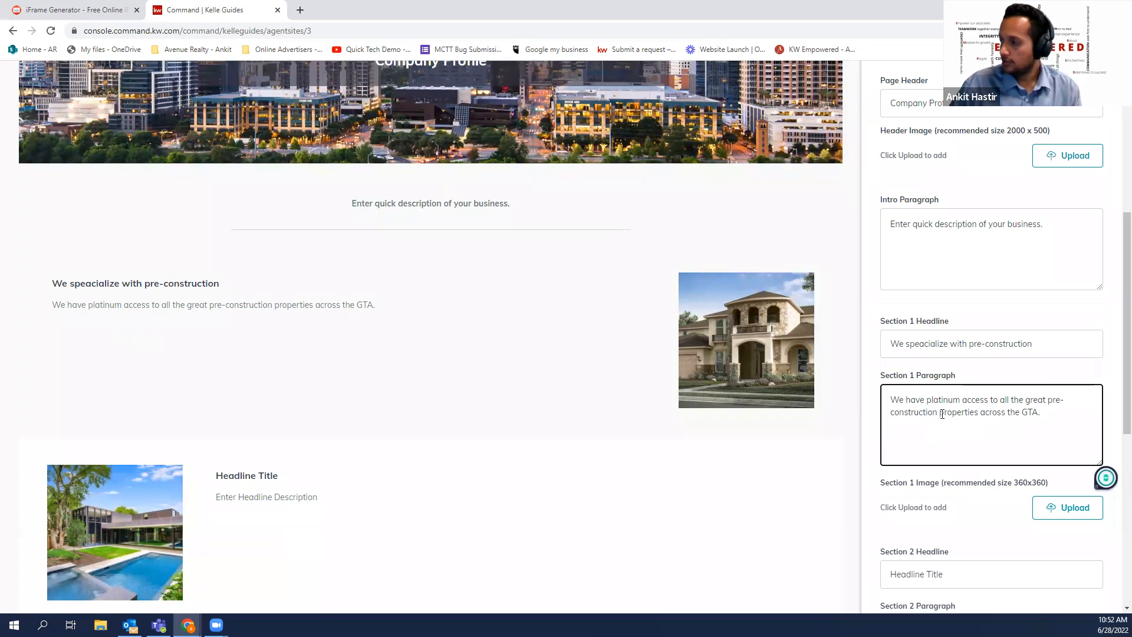
# Review the Section 2 headline and footer disclaimer and copyright lines, then continue
pyautogui.scroll(-2, 806, 278)
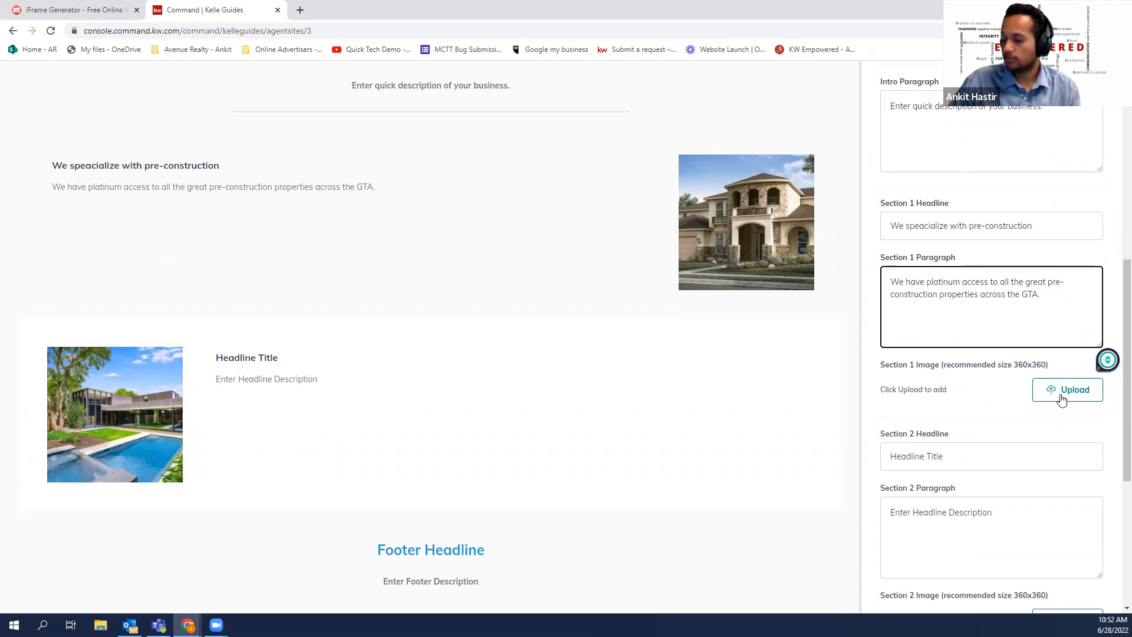
pyautogui.scroll(-1, 1058, 395)
pyautogui.click(973, 382)
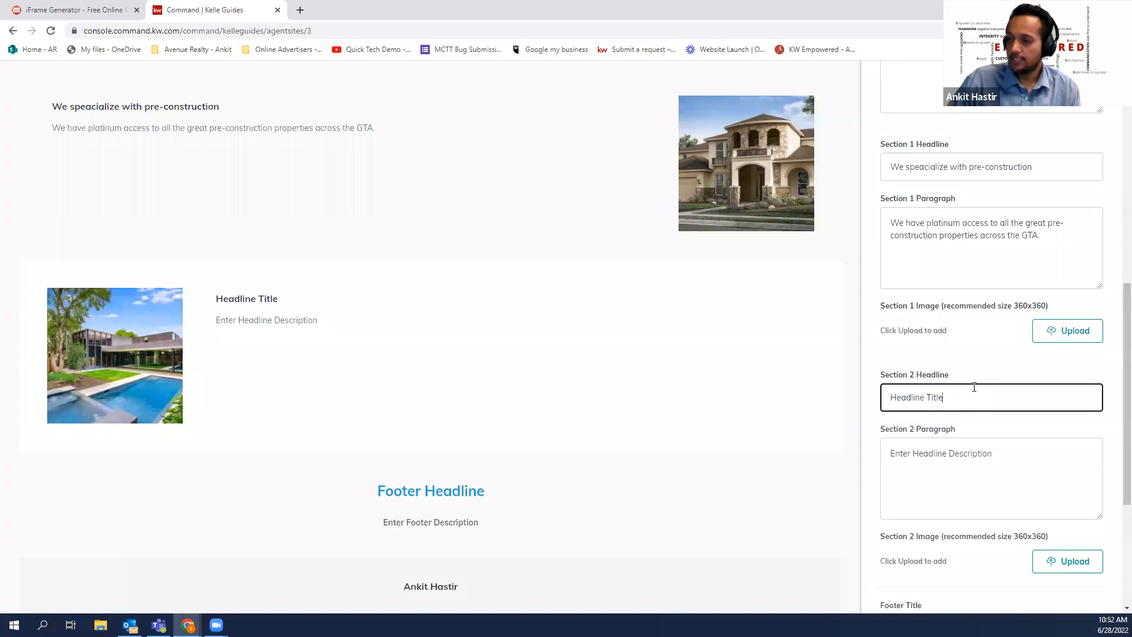
pyautogui.scroll(-1, 974, 386)
pyautogui.scroll(-3, 974, 386)
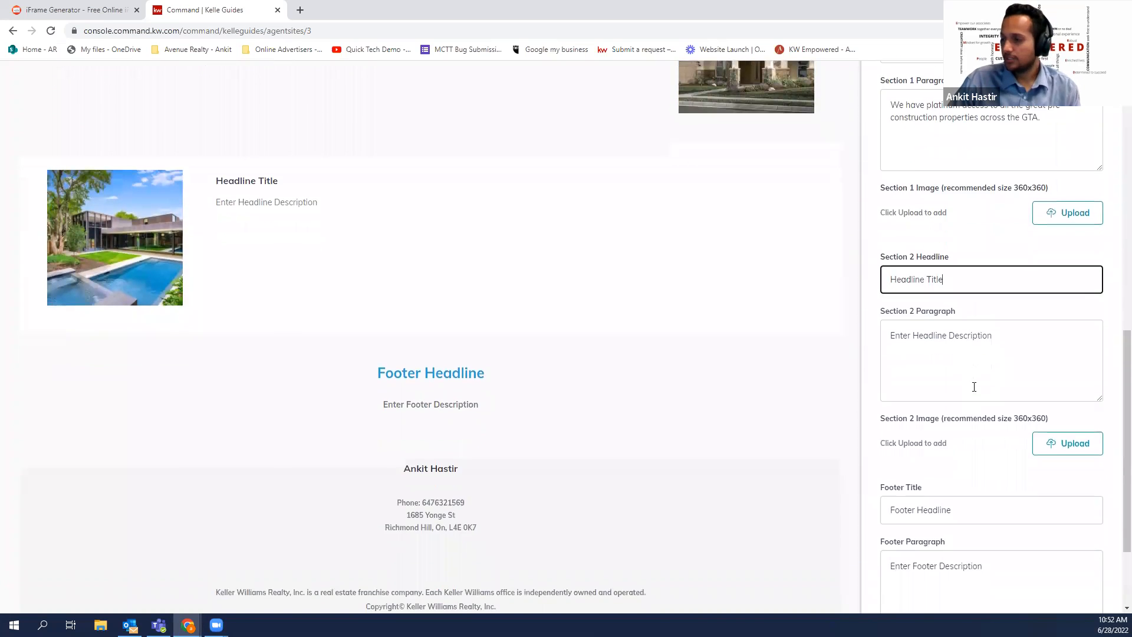
pyautogui.moveTo(490, 266); pyautogui.dragTo(435, 254)
pyautogui.scroll(-1, 1002, 419)
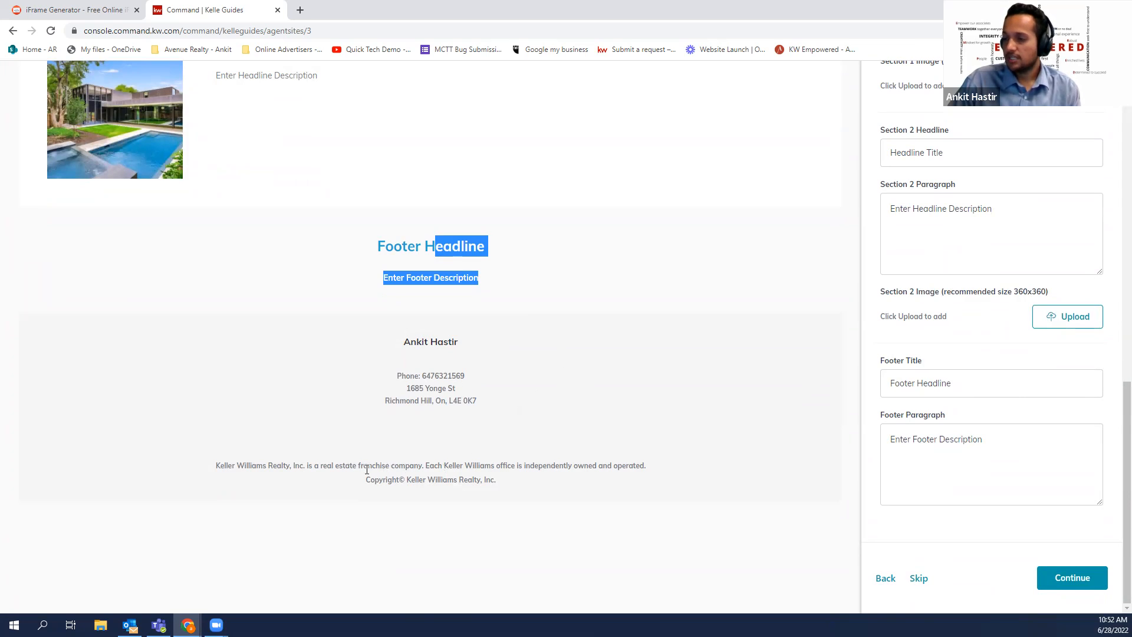
pyautogui.moveTo(214, 464); pyautogui.dragTo(515, 480)
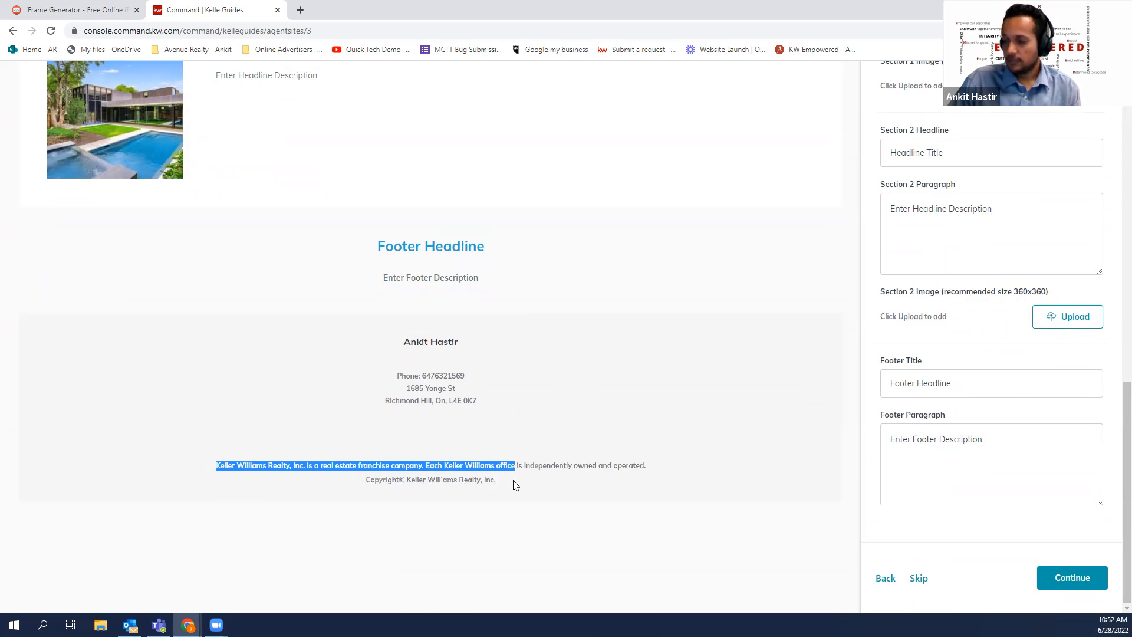
pyautogui.click(515, 481)
pyautogui.moveTo(217, 466); pyautogui.dragTo(502, 483)
pyautogui.click(532, 490)
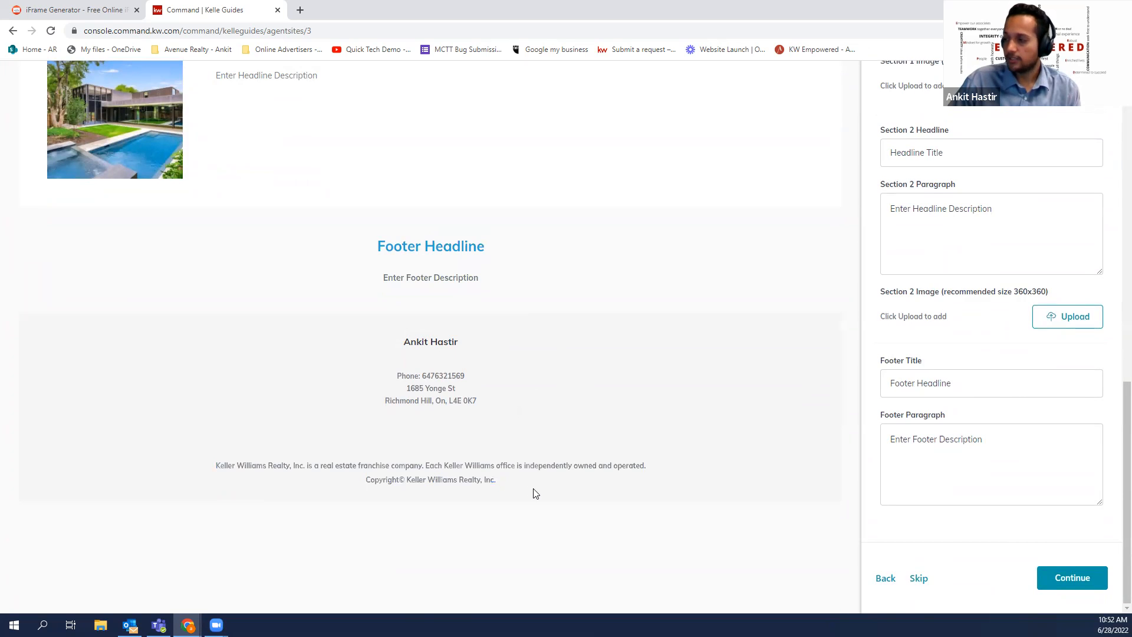
pyautogui.click(1089, 571)
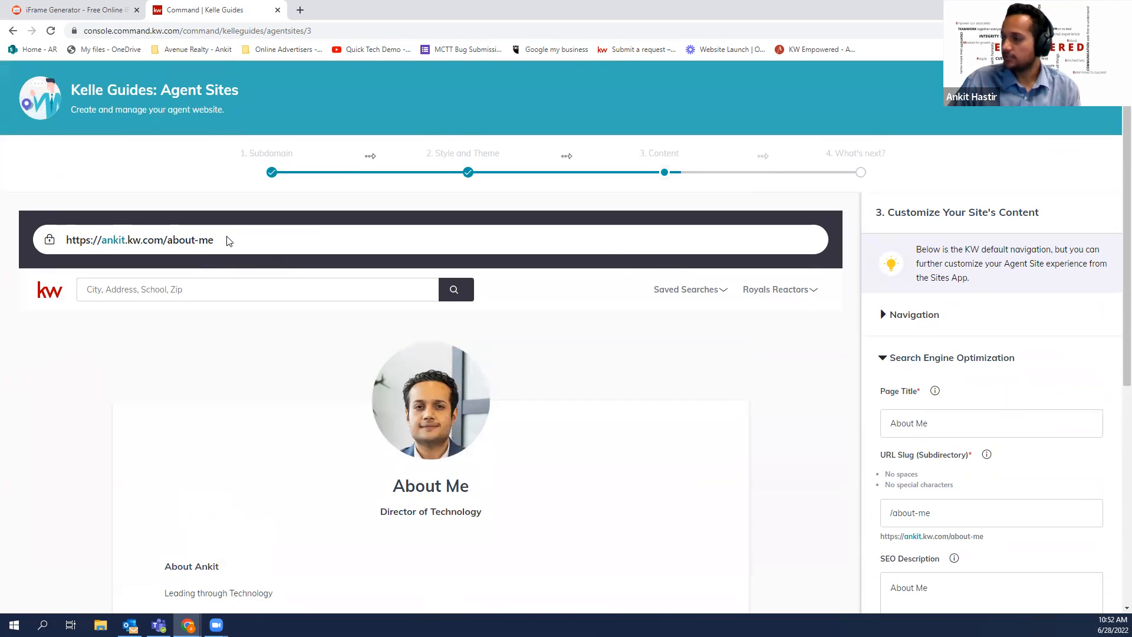
# Expand the About Me page's Content settings and scroll through its fields
pyautogui.scroll(-1, 981, 387)
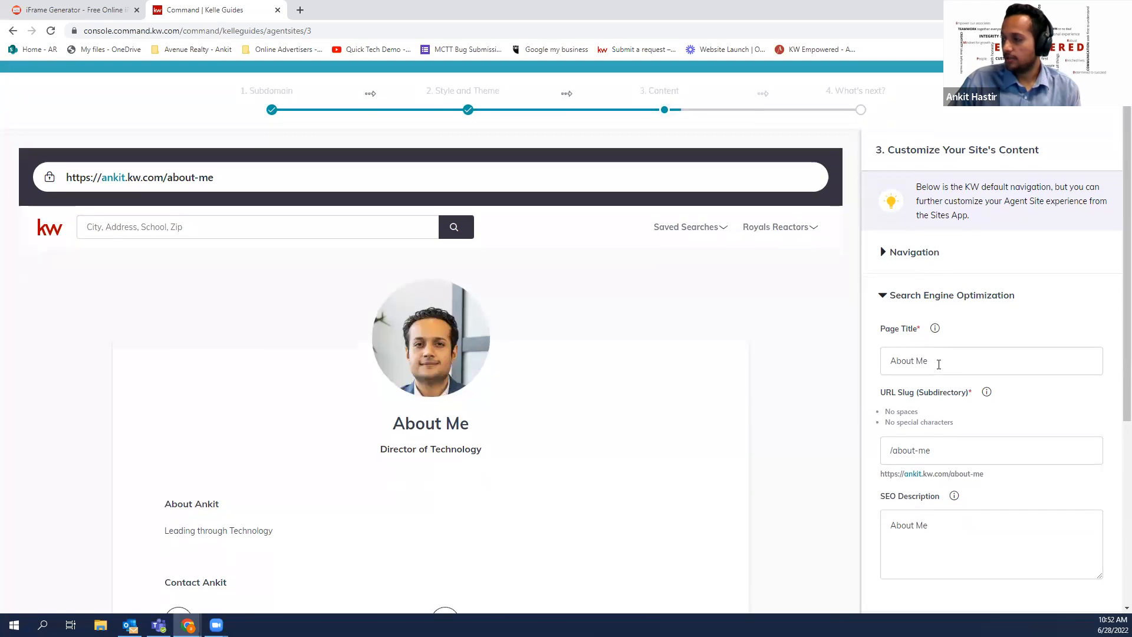
pyautogui.scroll(-2, 934, 365)
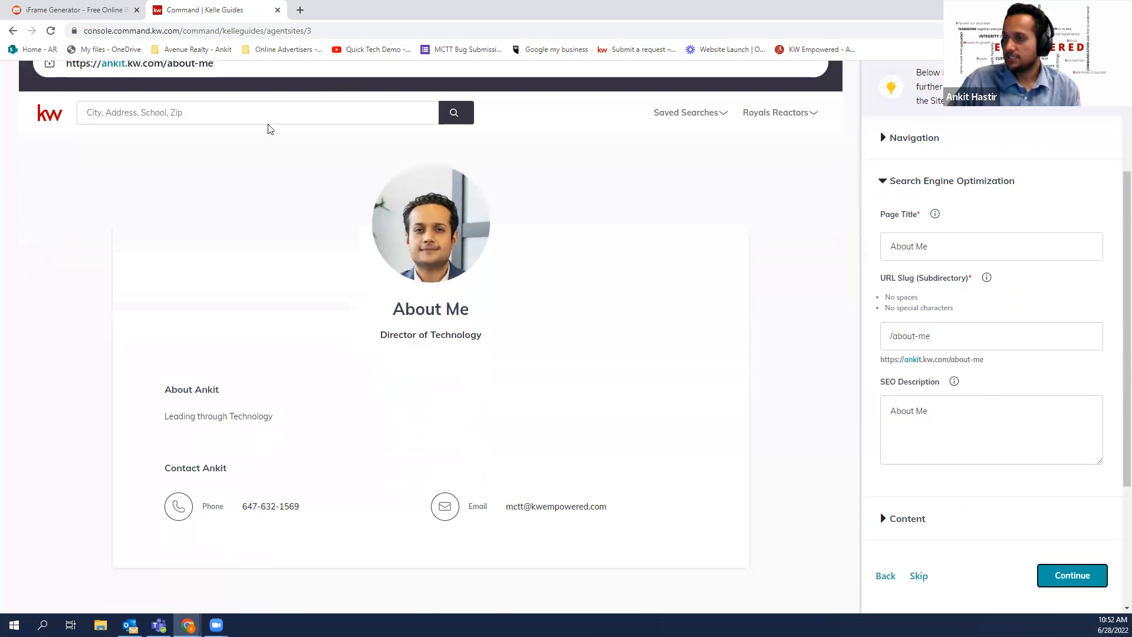
pyautogui.scroll(1, 270, 128)
pyautogui.scroll(-1, 999, 395)
pyautogui.scroll(-2, 999, 395)
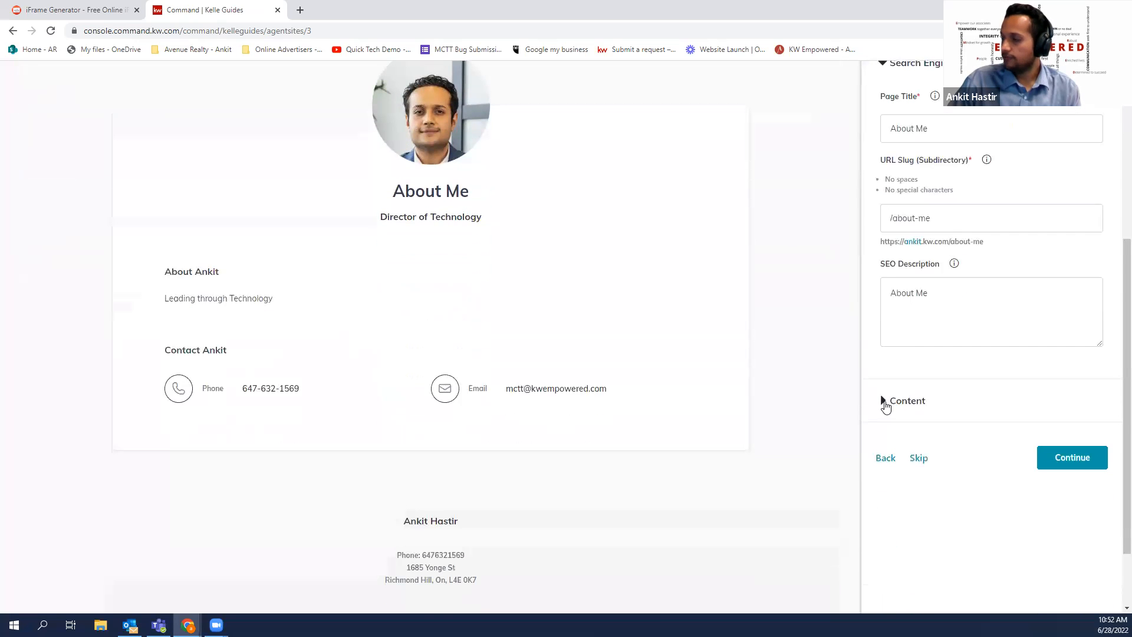
pyautogui.click(921, 406)
pyautogui.scroll(1, 548, 341)
pyautogui.scroll(-1, 523, 321)
pyautogui.scroll(-1, 874, 397)
pyautogui.scroll(-2, 875, 398)
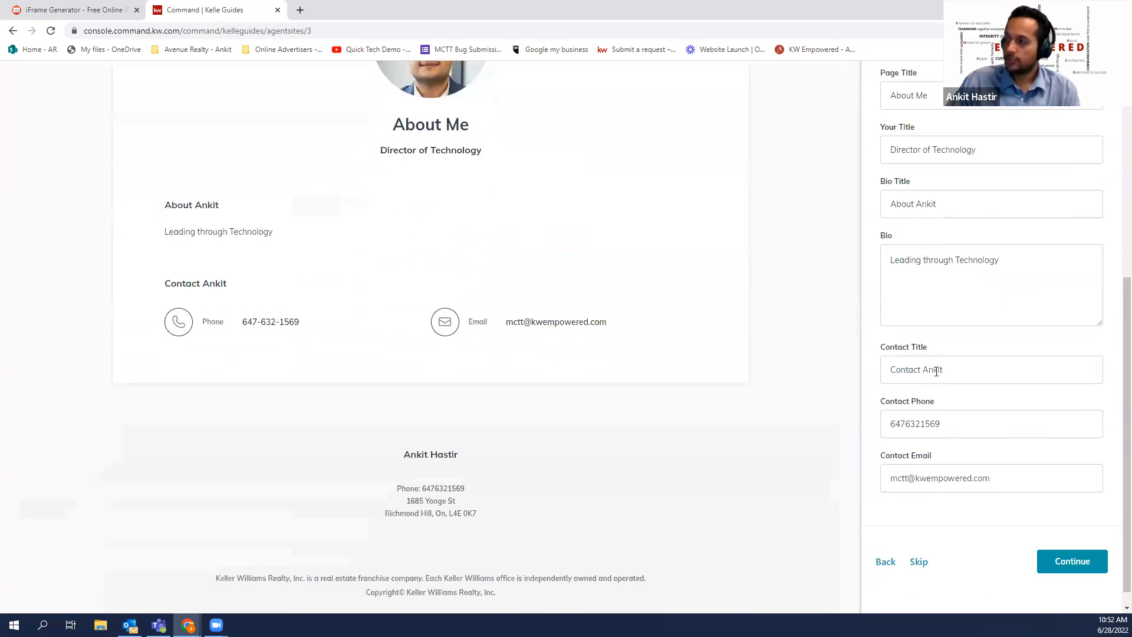
# Leave the Contact Title, Contact Phone and Bio unchanged and continue to Contact Us
pyautogui.click(959, 370)
pyautogui.click(970, 423)
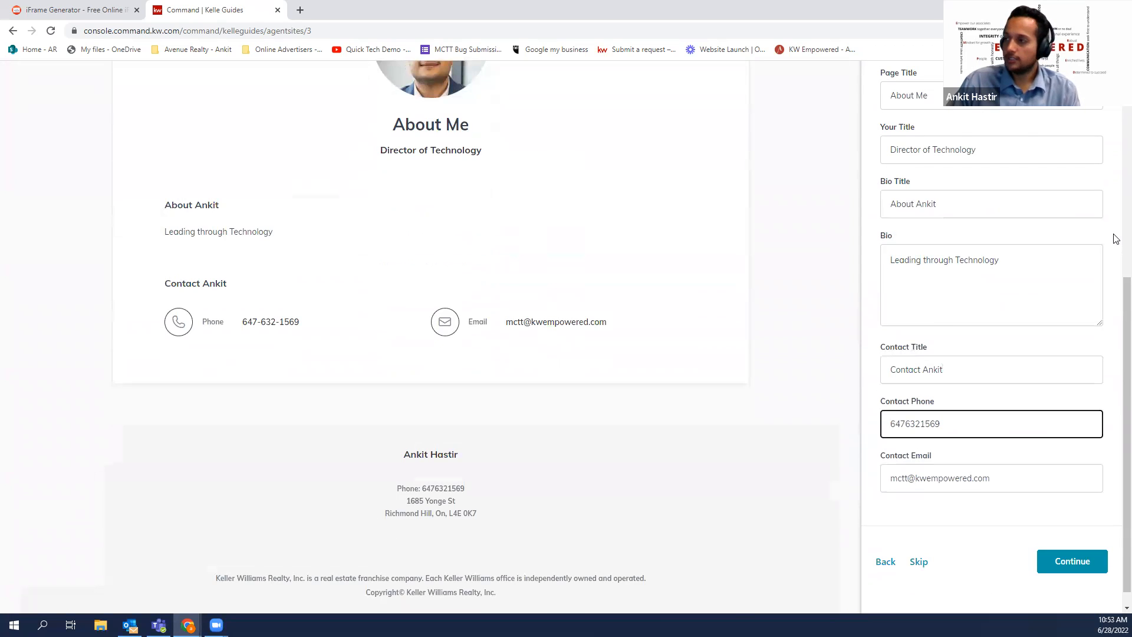
pyautogui.scroll(2, 1111, 207)
pyautogui.click(1049, 406)
pyautogui.scroll(2, 1116, 351)
pyautogui.scroll(-2, 684, 348)
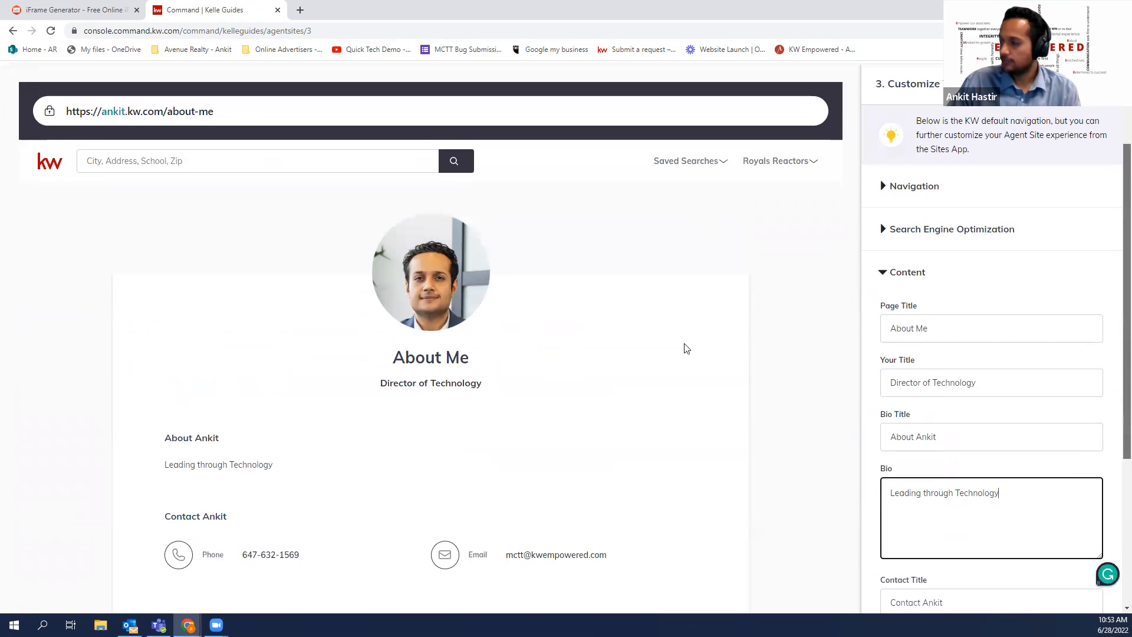
pyautogui.scroll(-1, 1066, 545)
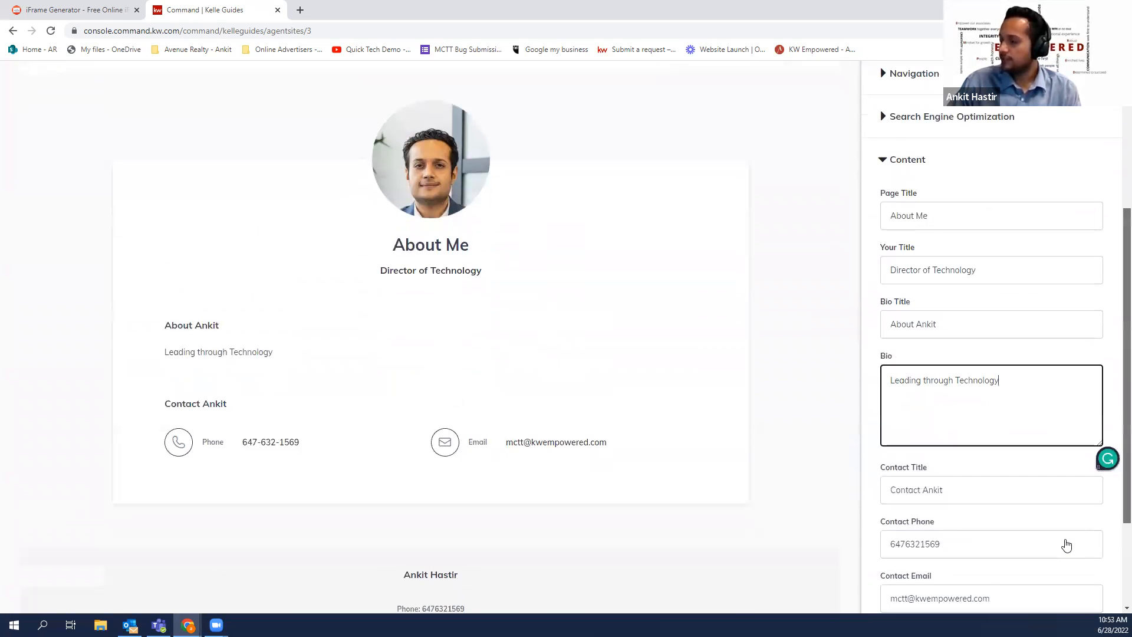
pyautogui.scroll(-3, 1066, 545)
pyautogui.scroll(4, 345, 265)
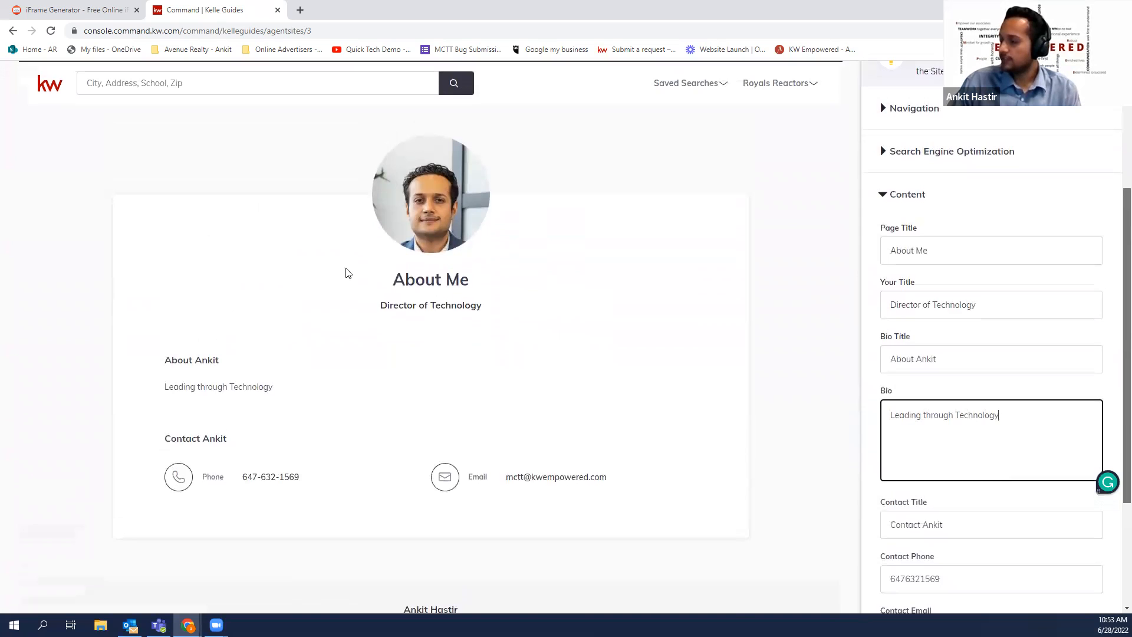
pyautogui.scroll(3, 456, 314)
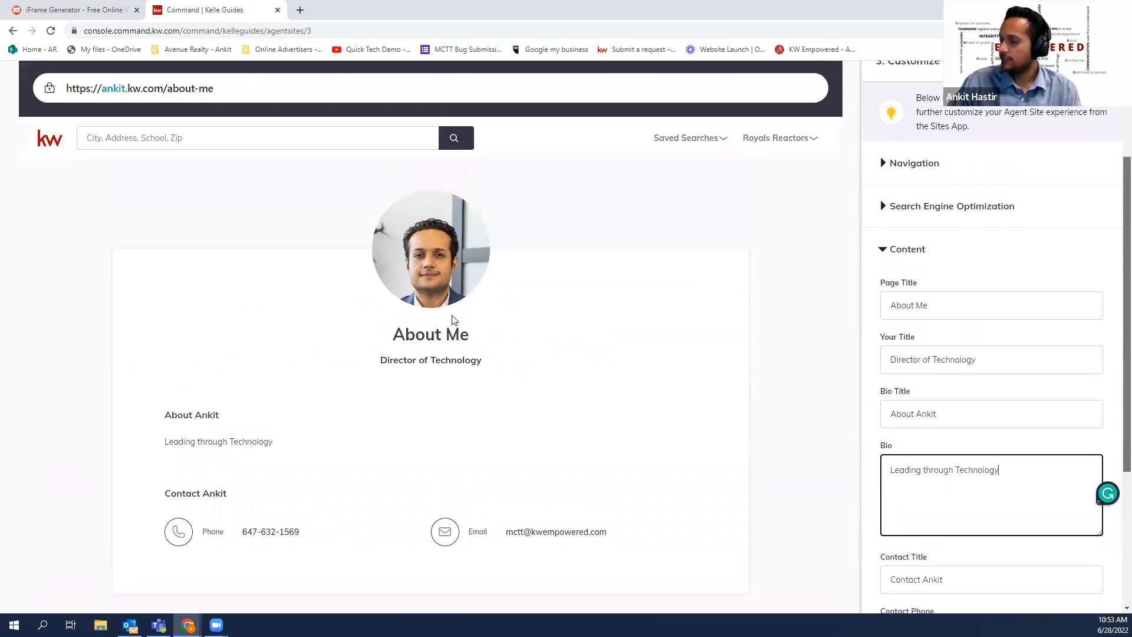
pyautogui.scroll(-3, 414, 332)
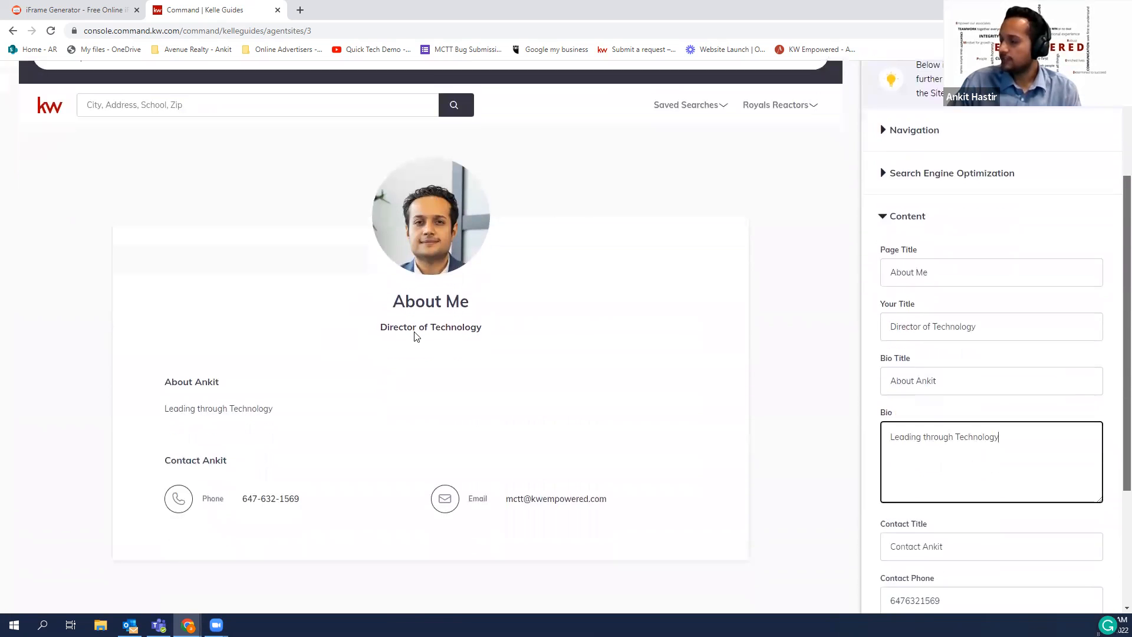
pyautogui.scroll(-2, 422, 346)
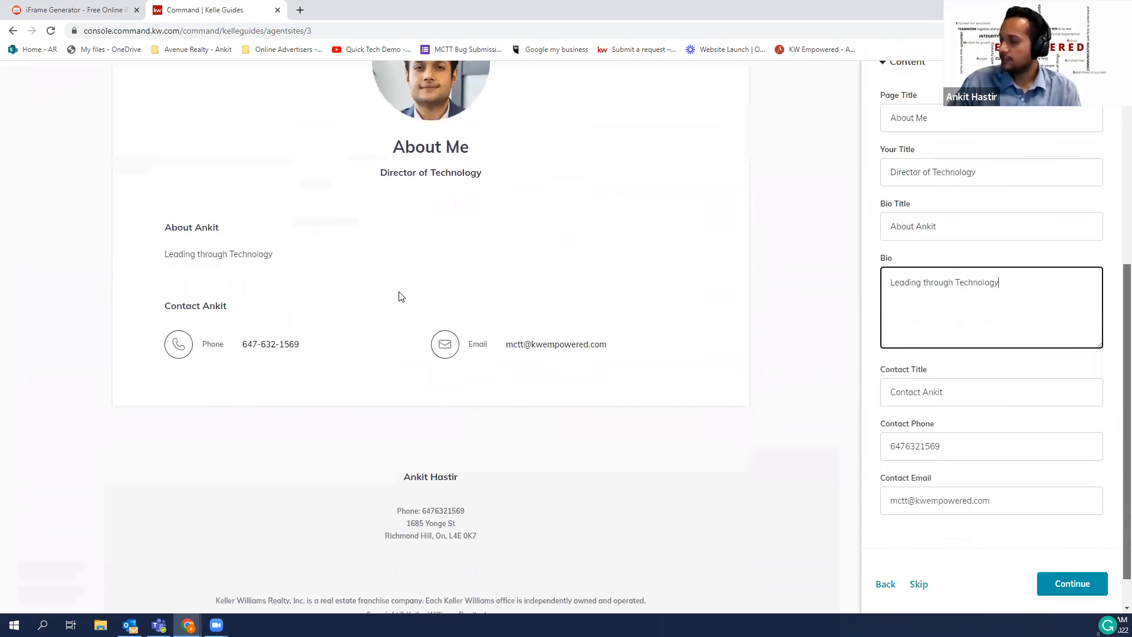
pyautogui.scroll(-1, 396, 296)
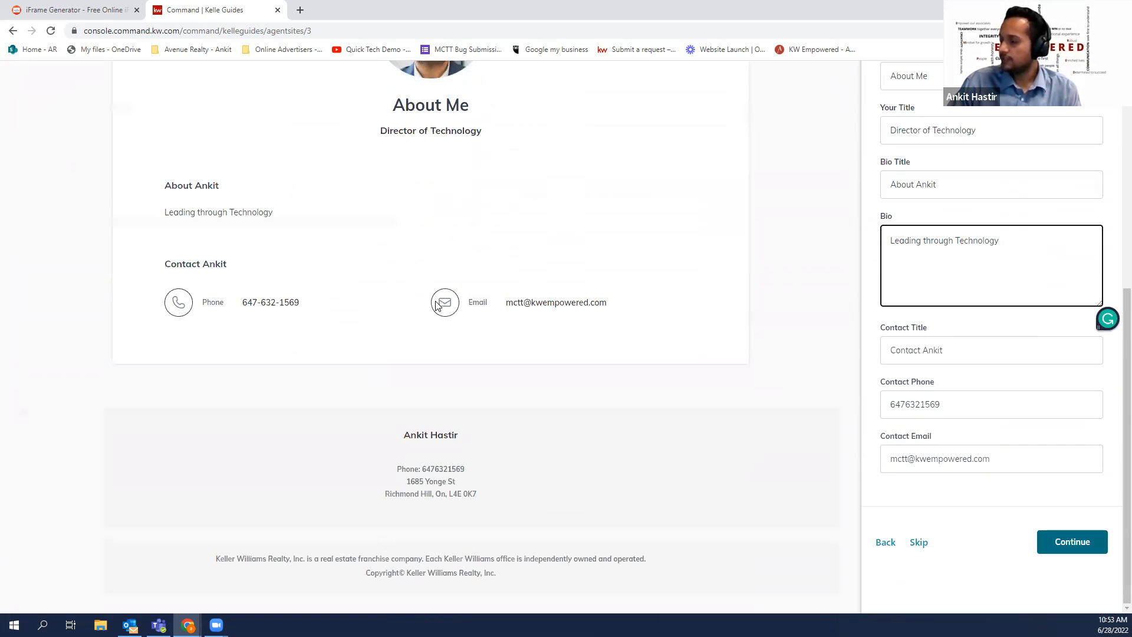
pyautogui.click(1071, 541)
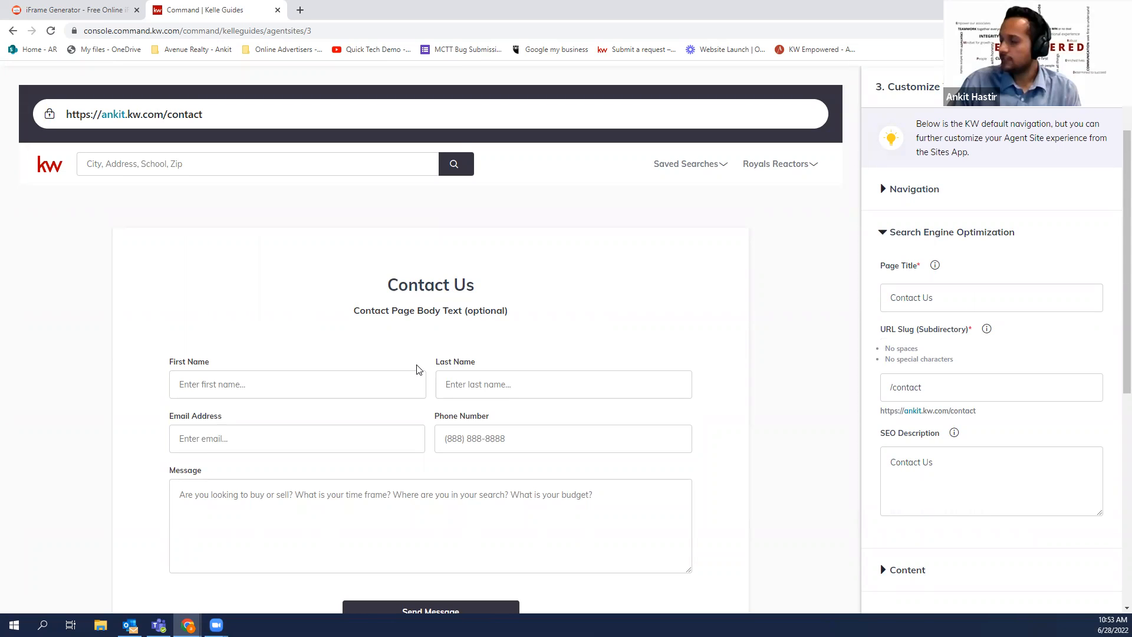
# Open the Sites FAQ 'Get Answers' link in the current tab
pyautogui.scroll(-3, 417, 371)
pyautogui.scroll(-2, 357, 460)
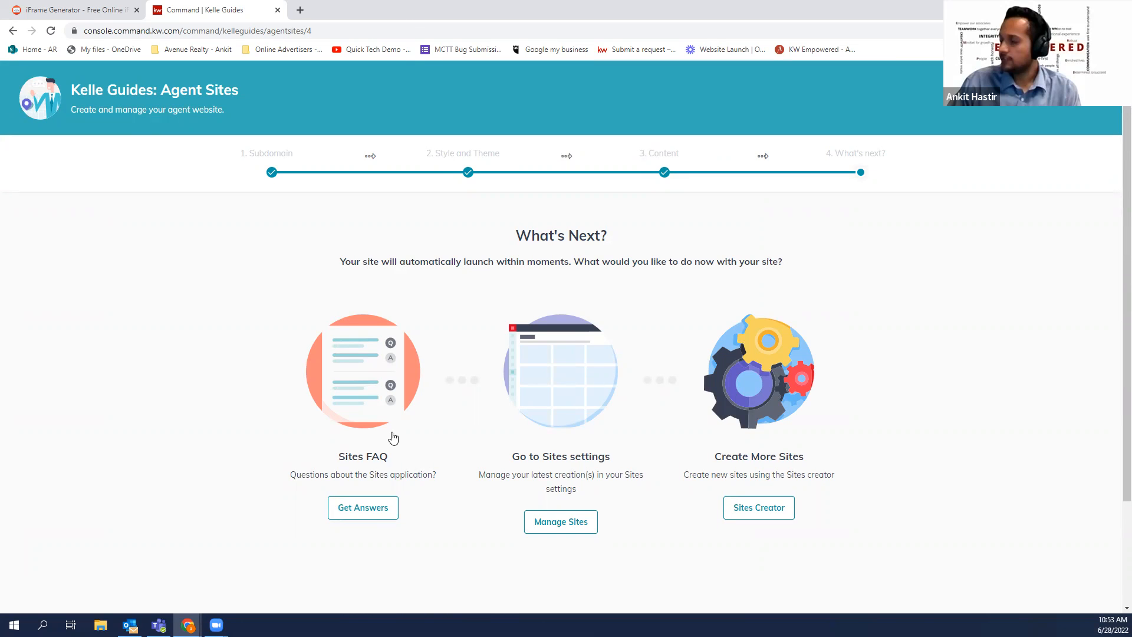
pyautogui.scroll(-1, 395, 354)
pyautogui.rightClick(355, 453)
pyautogui.click(398, 463)
pyautogui.click(348, 10)
pyautogui.click(419, 10)
pyautogui.click(363, 449)
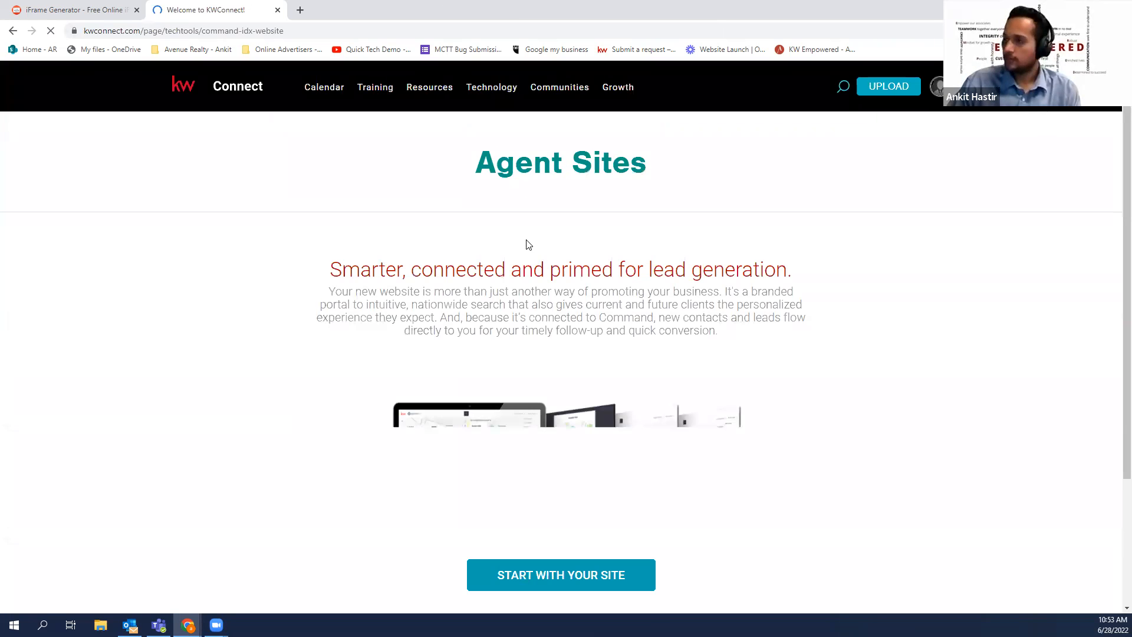
# Scroll through the KW Connect IDX website overview page
pyautogui.scroll(-3, 526, 243)
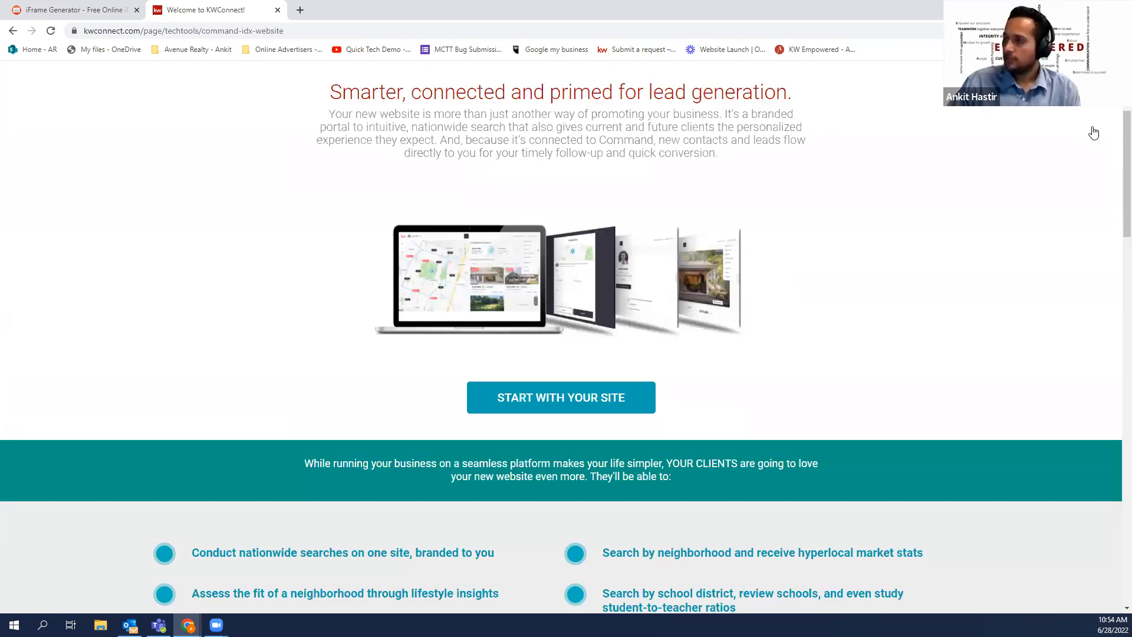
pyautogui.scroll(-20, 625, 176)
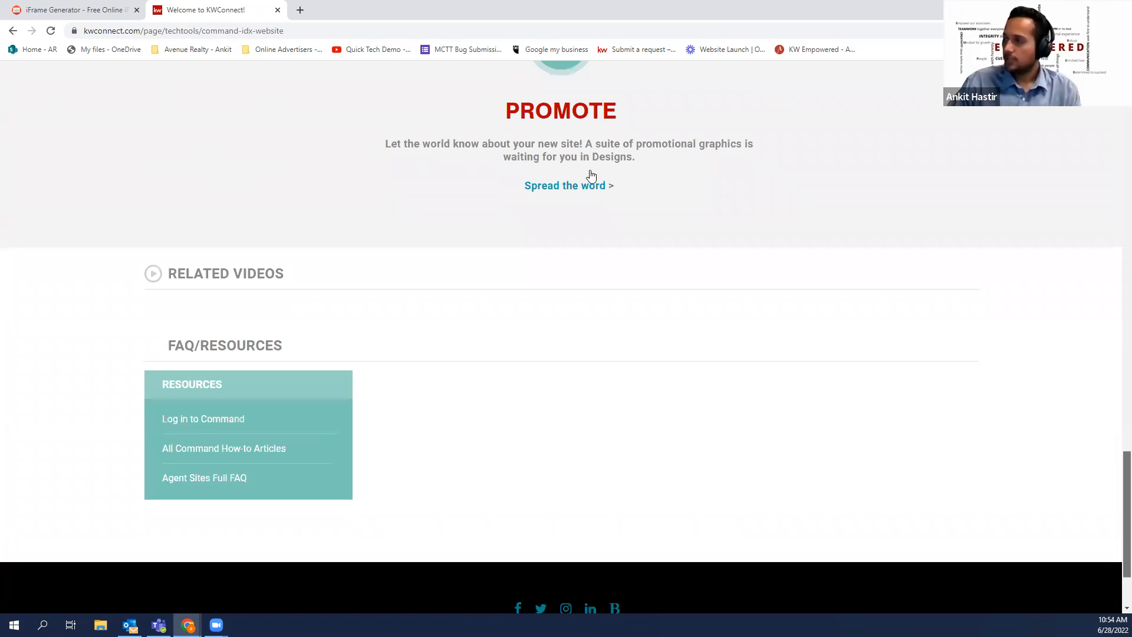
pyautogui.scroll(15, 591, 176)
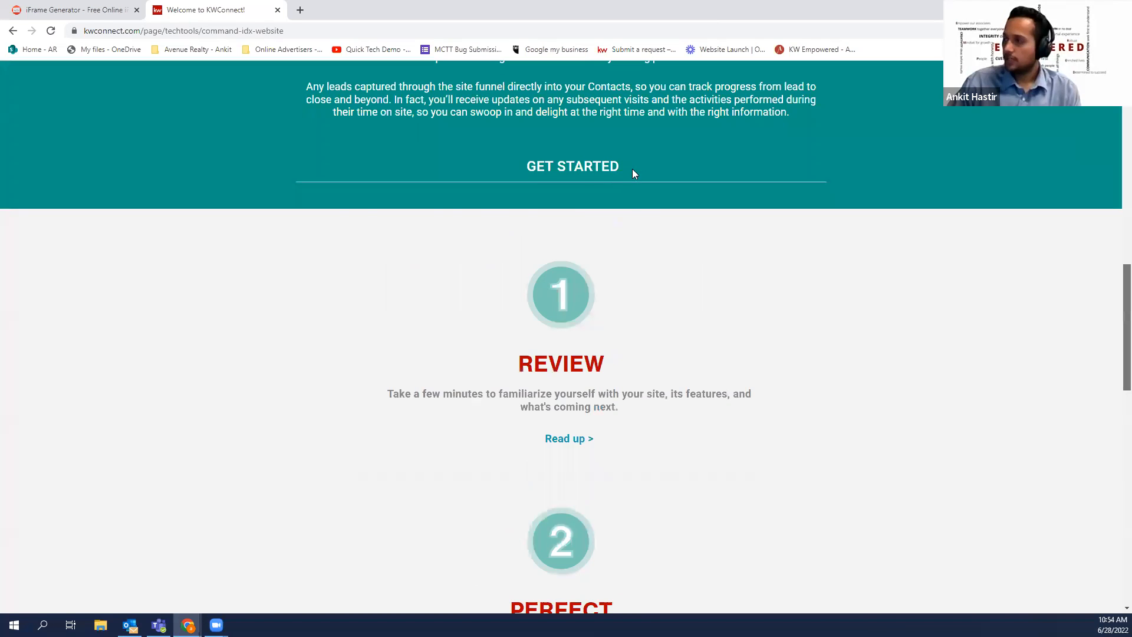
pyautogui.scroll(12, 632, 168)
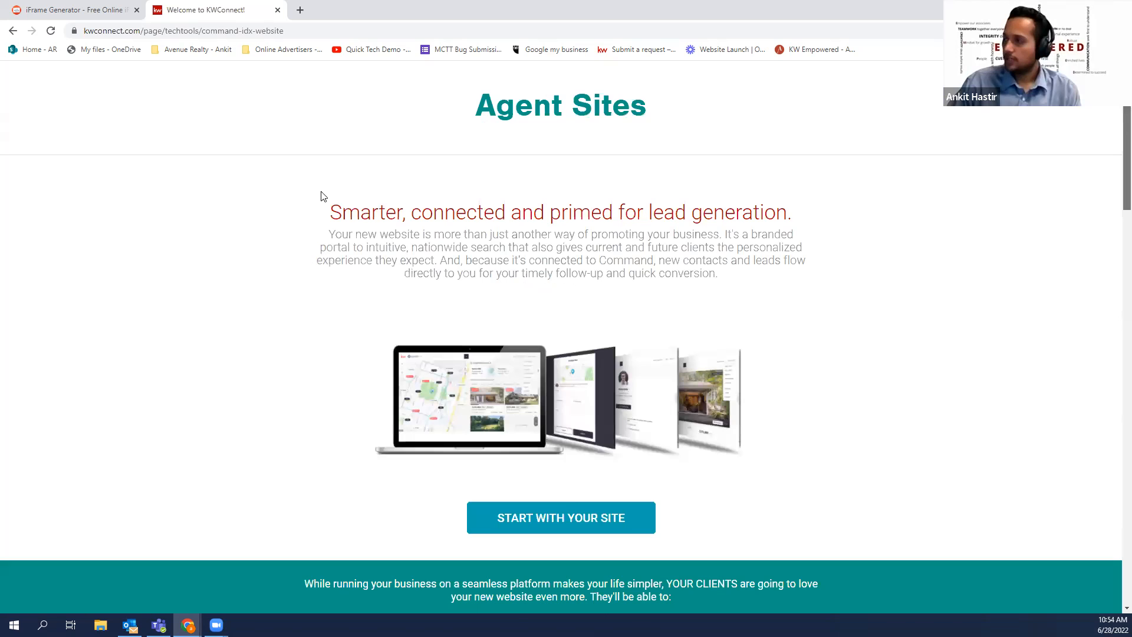
pyautogui.scroll(1, 321, 197)
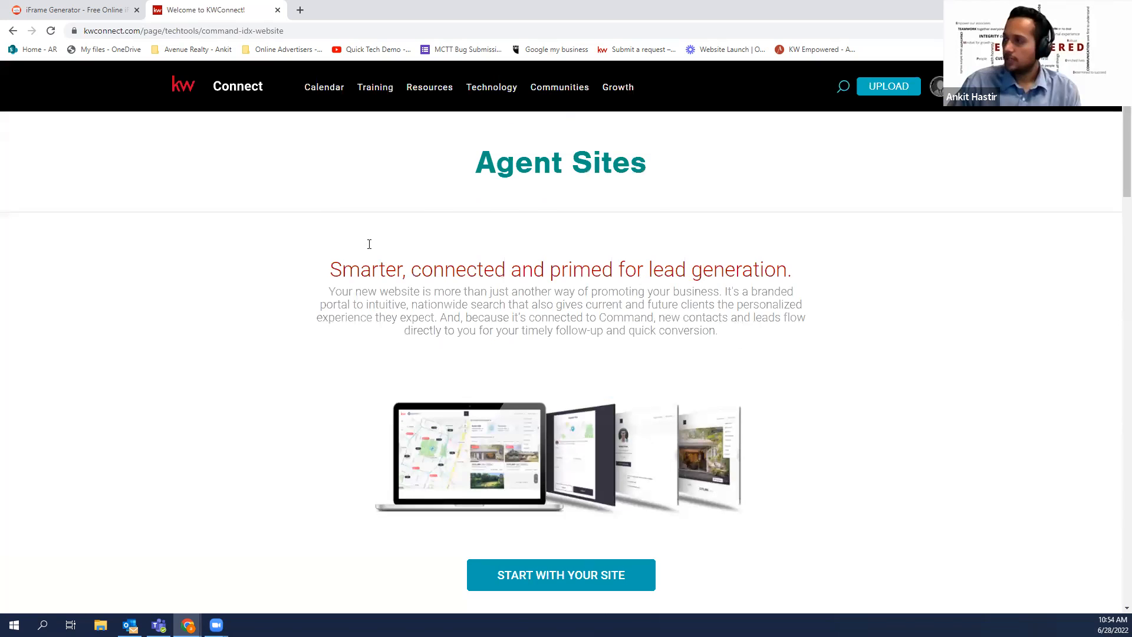
pyautogui.scroll(-3, 371, 248)
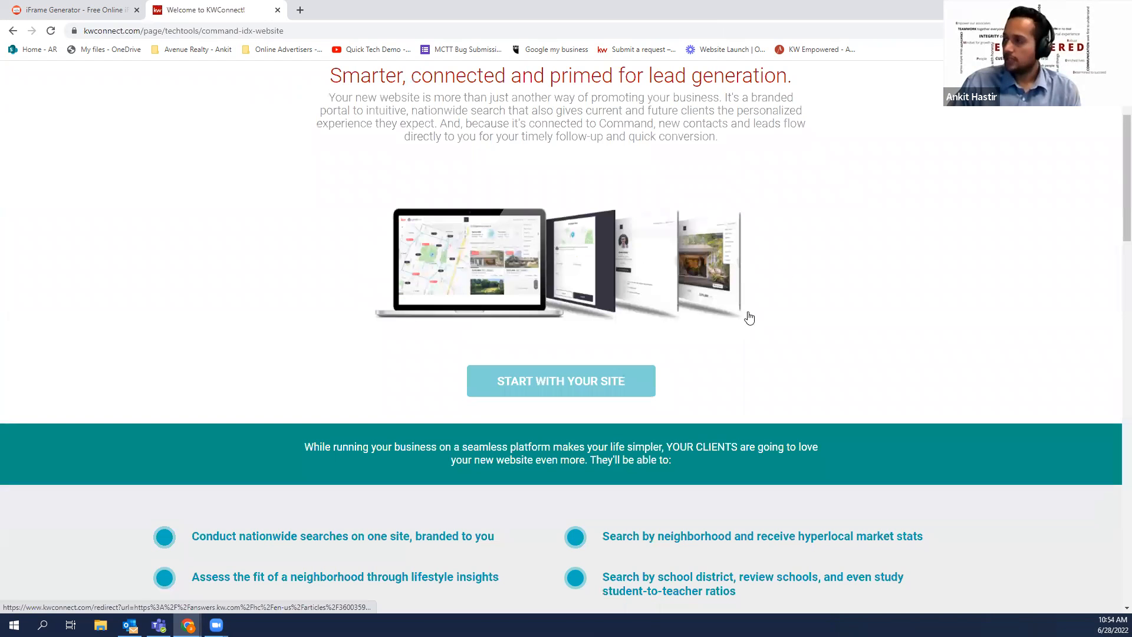
pyautogui.scroll(-3, 750, 316)
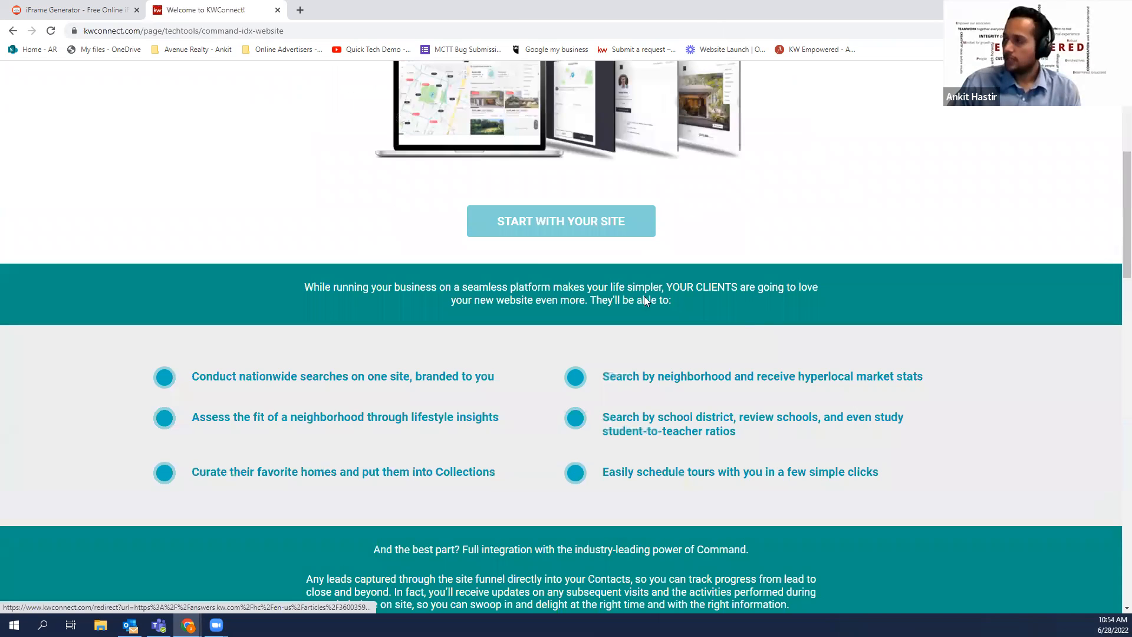
pyautogui.scroll(-3, 529, 287)
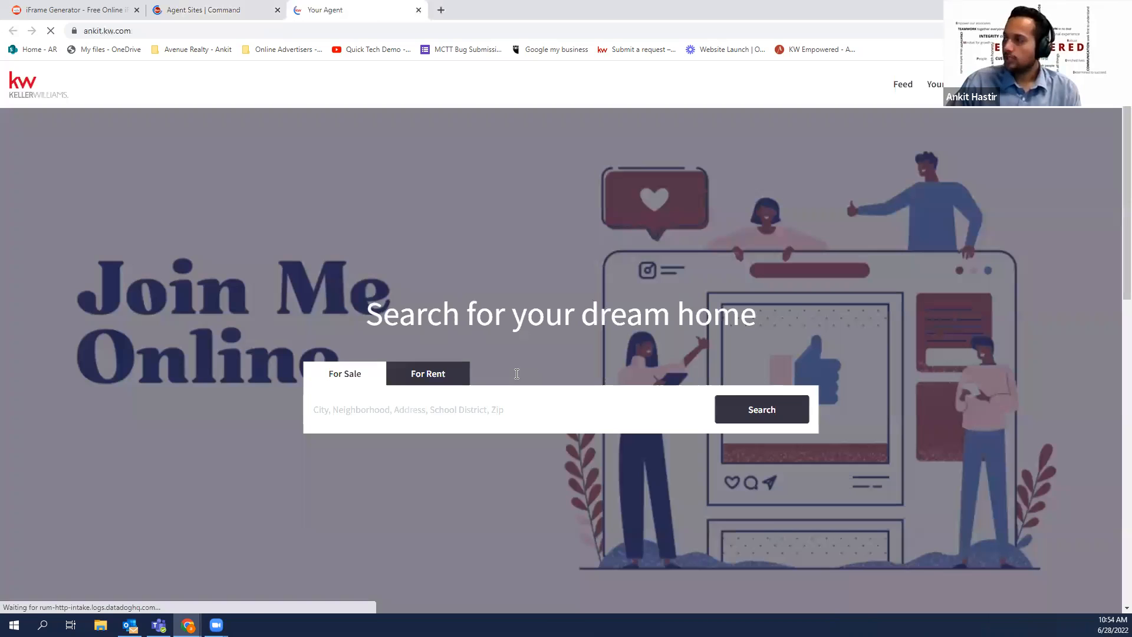
# Scroll through the live ankit.kw.com home page, noting the Featured Listing, and return to the top
pyautogui.moveTo(518, 373); pyautogui.dragTo(923, 125)
pyautogui.scroll(-1, 922, 125)
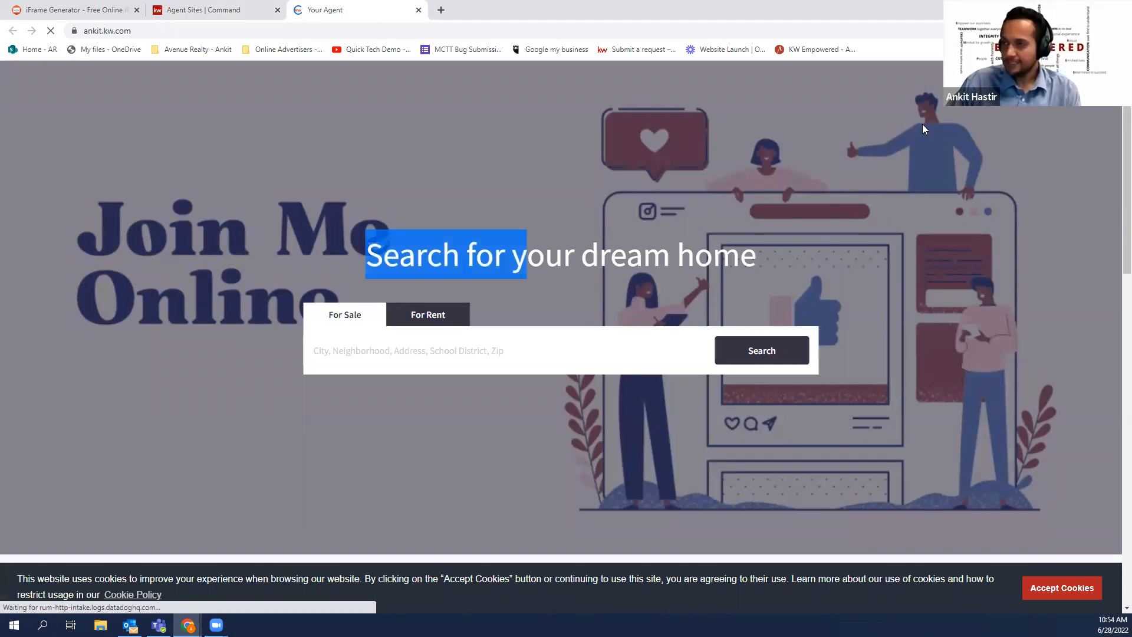
pyautogui.moveTo(922, 124); pyautogui.dragTo(738, 354)
pyautogui.scroll(-2, 738, 354)
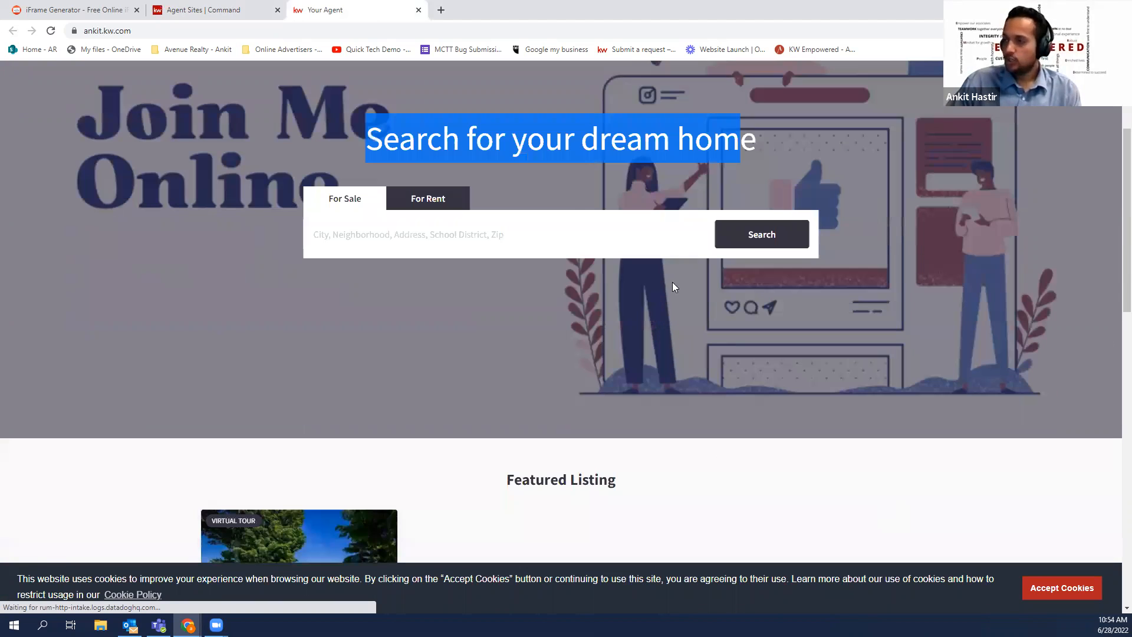
pyautogui.scroll(-4, 567, 221)
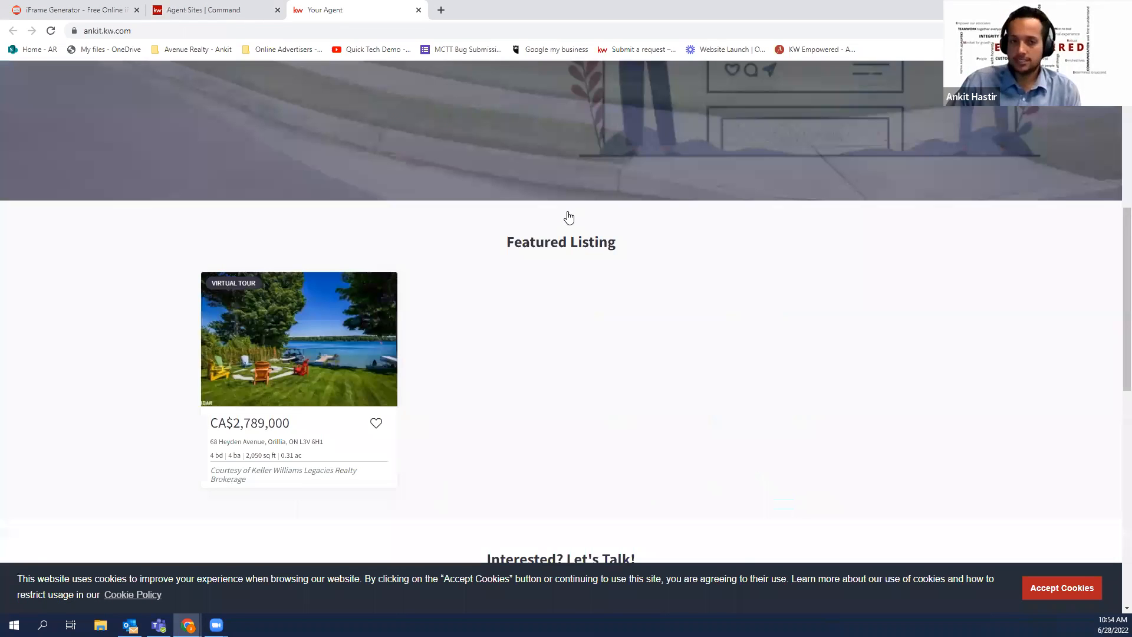
pyautogui.scroll(-10, 569, 218)
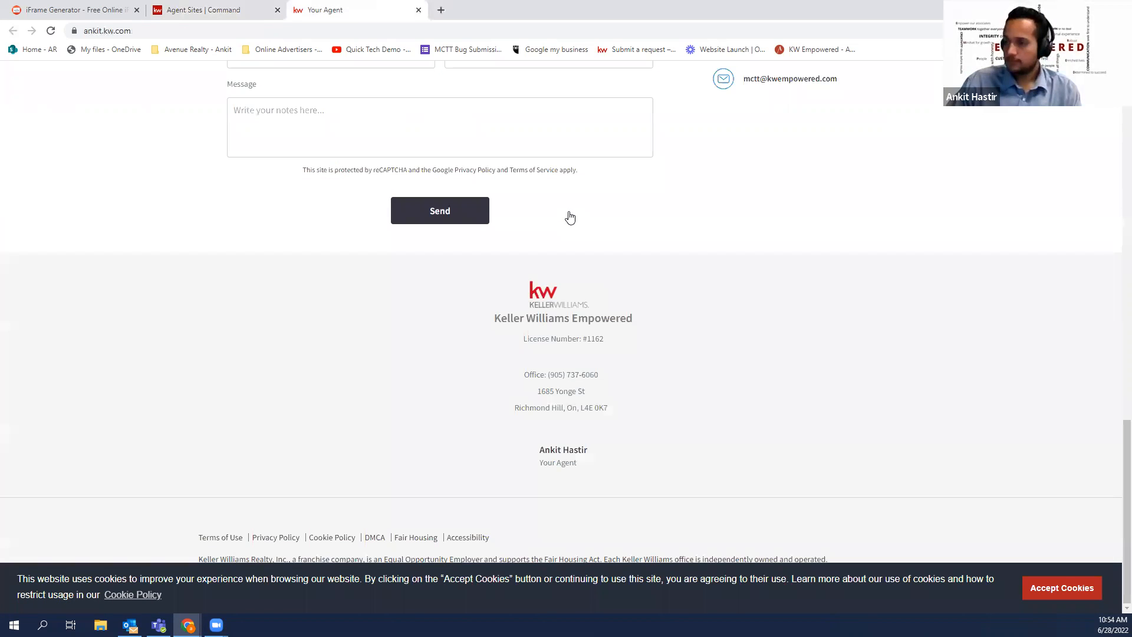
pyautogui.scroll(13, 430, 255)
pyautogui.moveTo(514, 372); pyautogui.dragTo(578, 373)
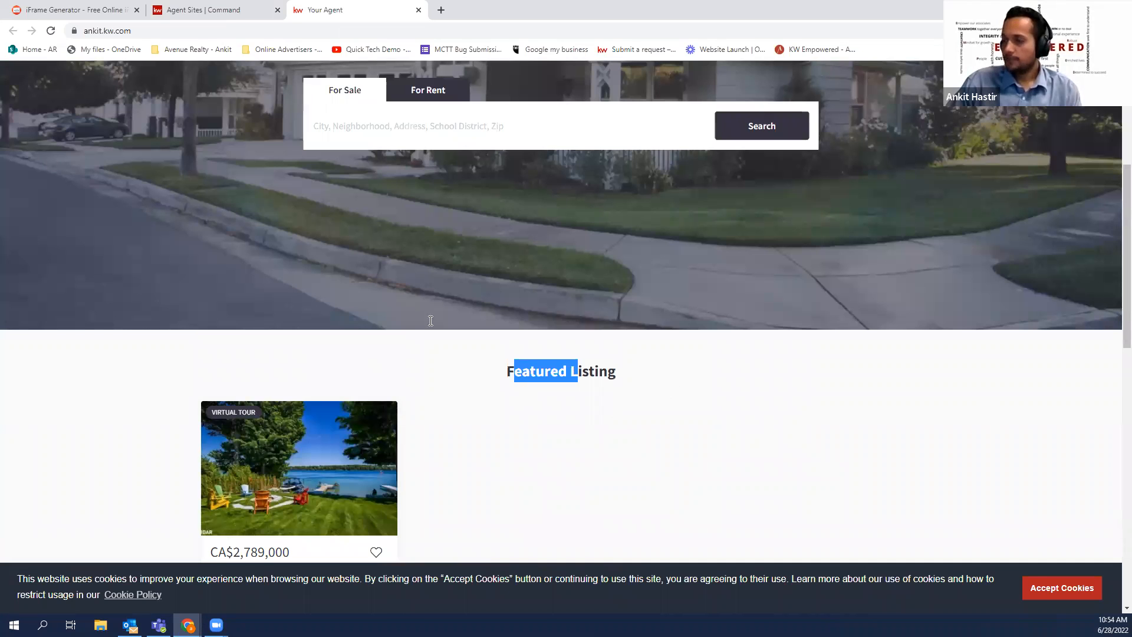
pyautogui.scroll(5, 383, 312)
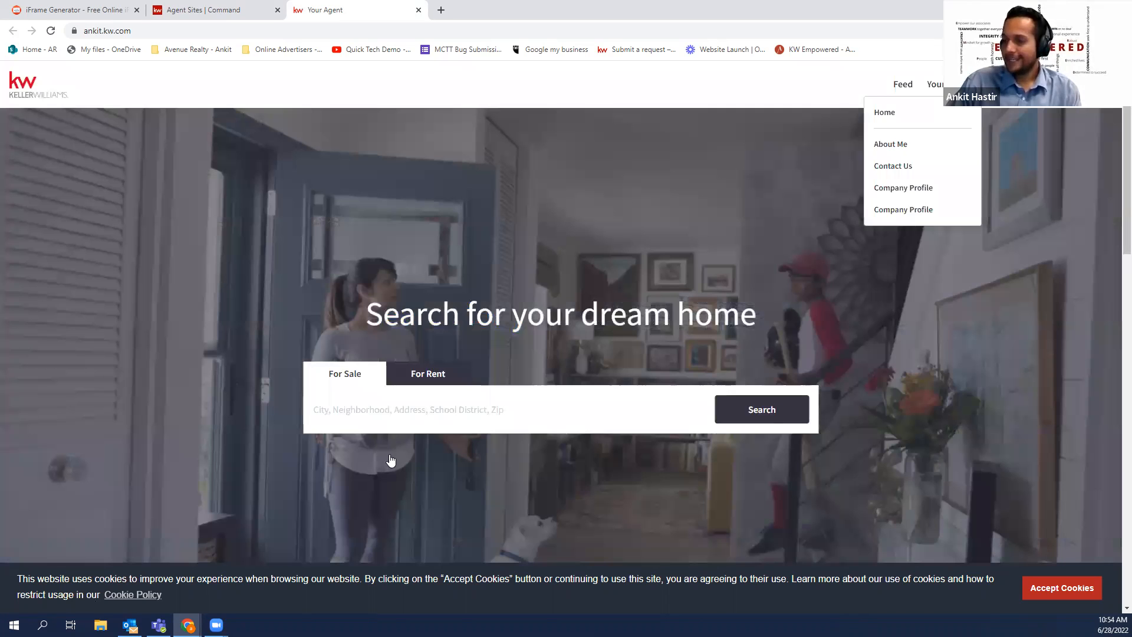
pyautogui.click(204, 10)
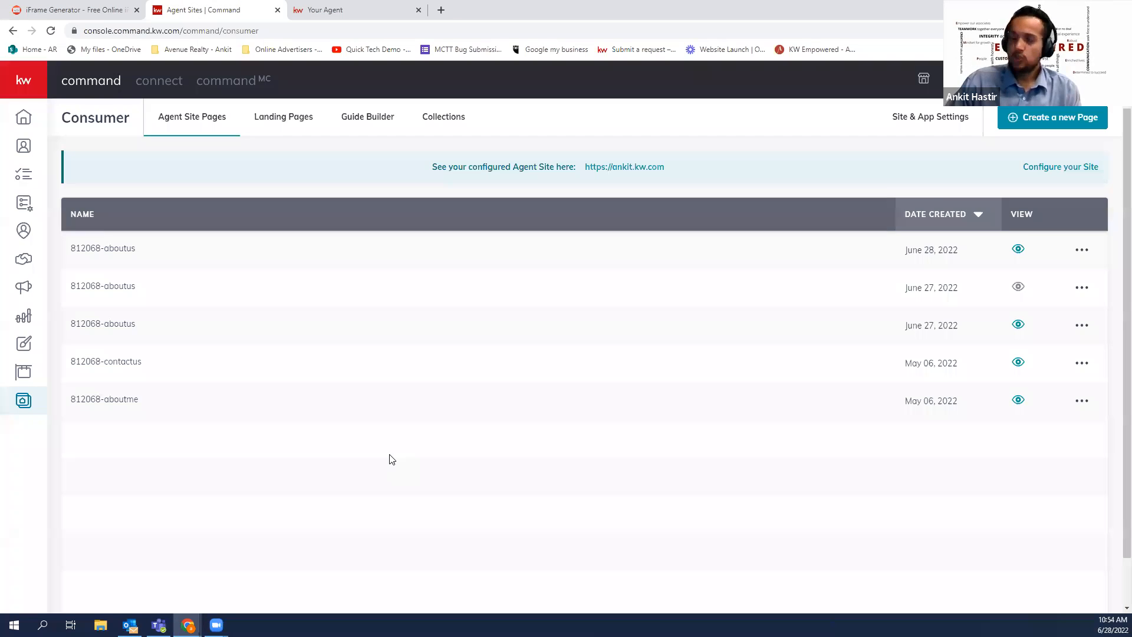
pyautogui.click(1079, 117)
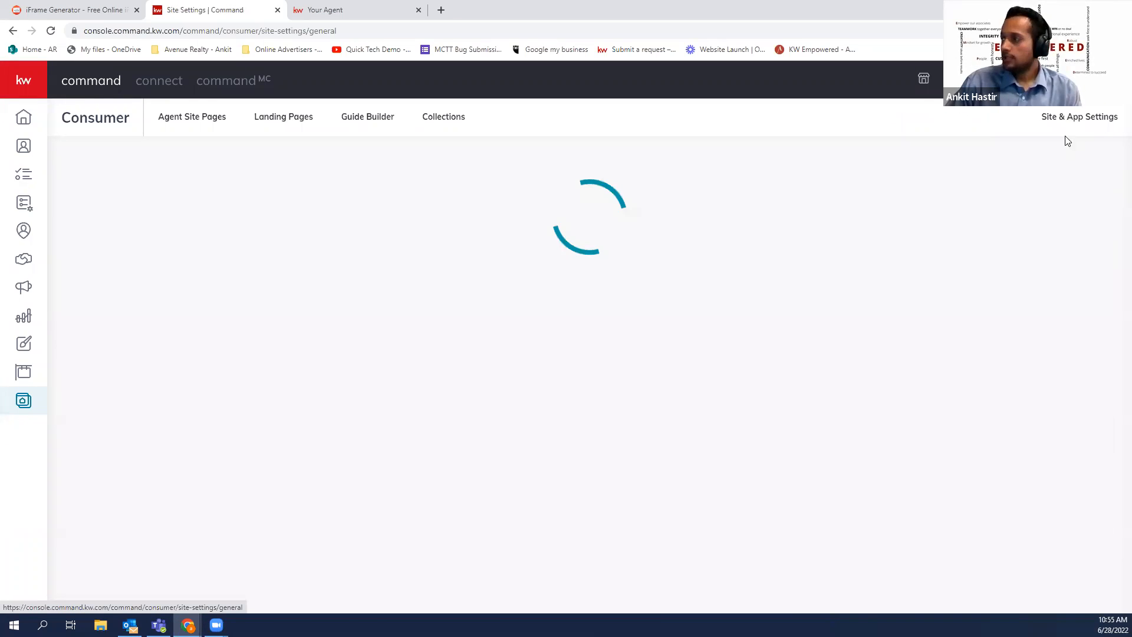
pyautogui.click(568, 207)
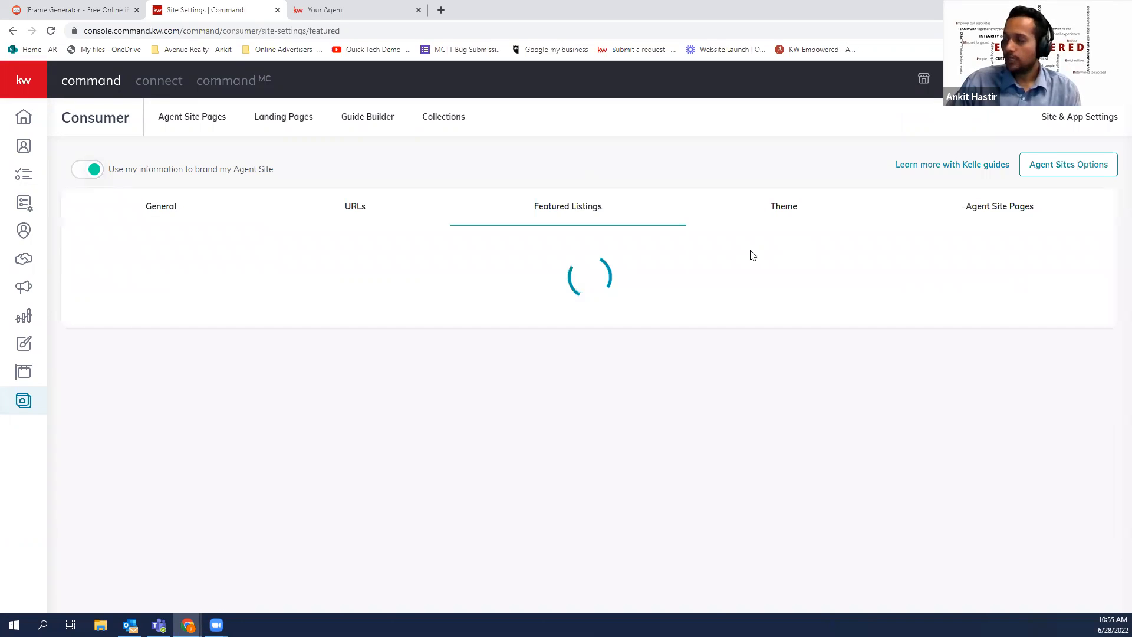
pyautogui.moveTo(104, 272); pyautogui.dragTo(224, 271)
pyautogui.click(384, 455)
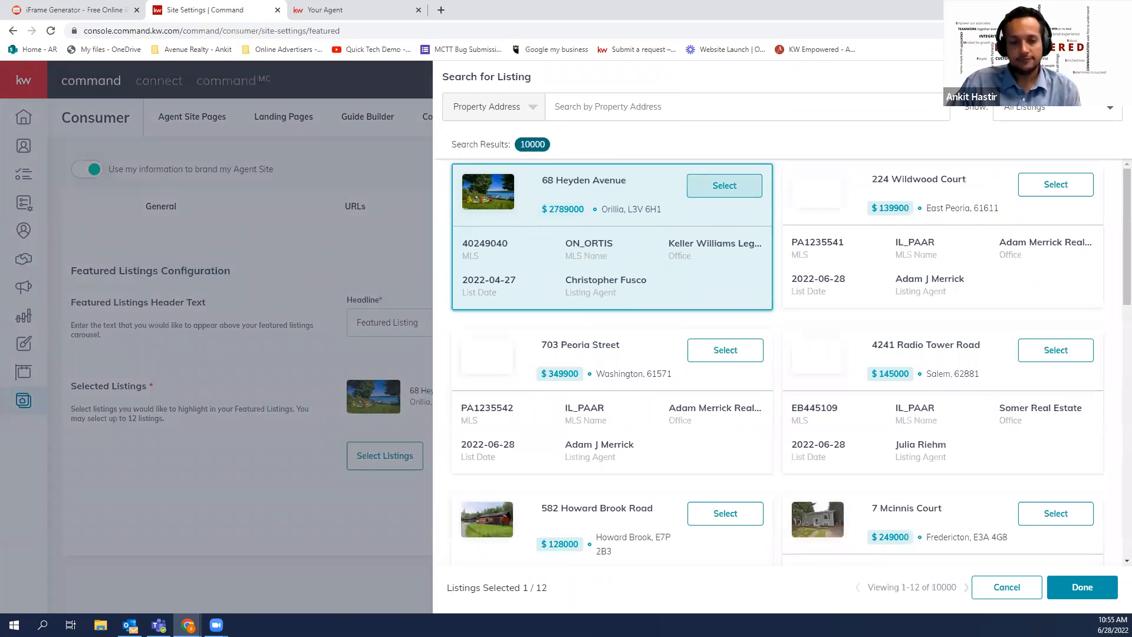
pyautogui.click(648, 106)
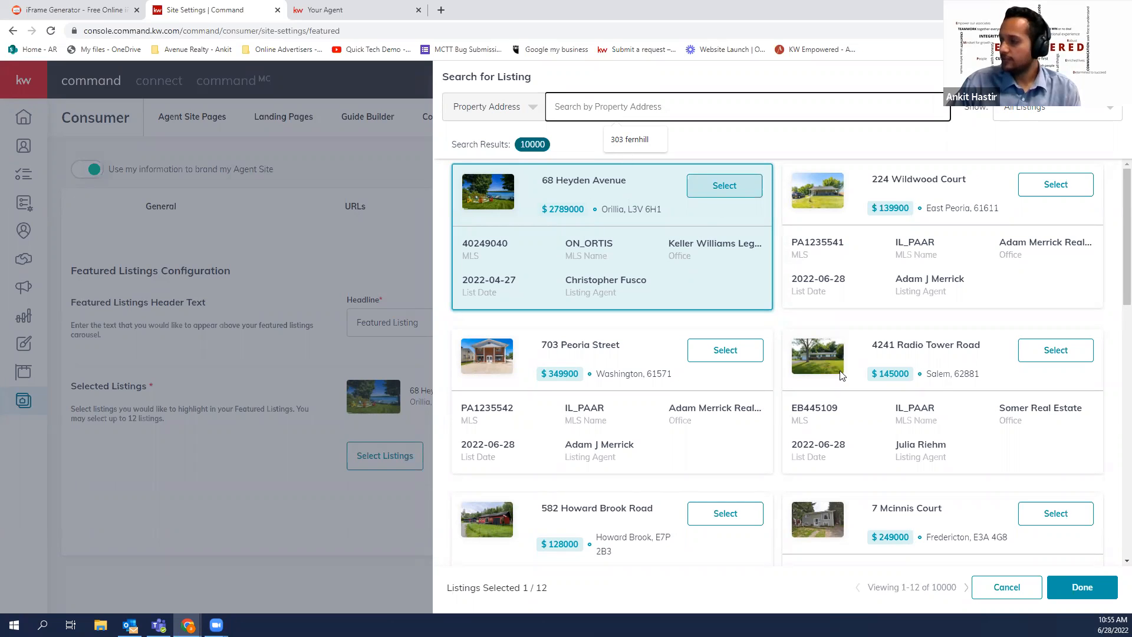
pyautogui.scroll(-2, 731, 353)
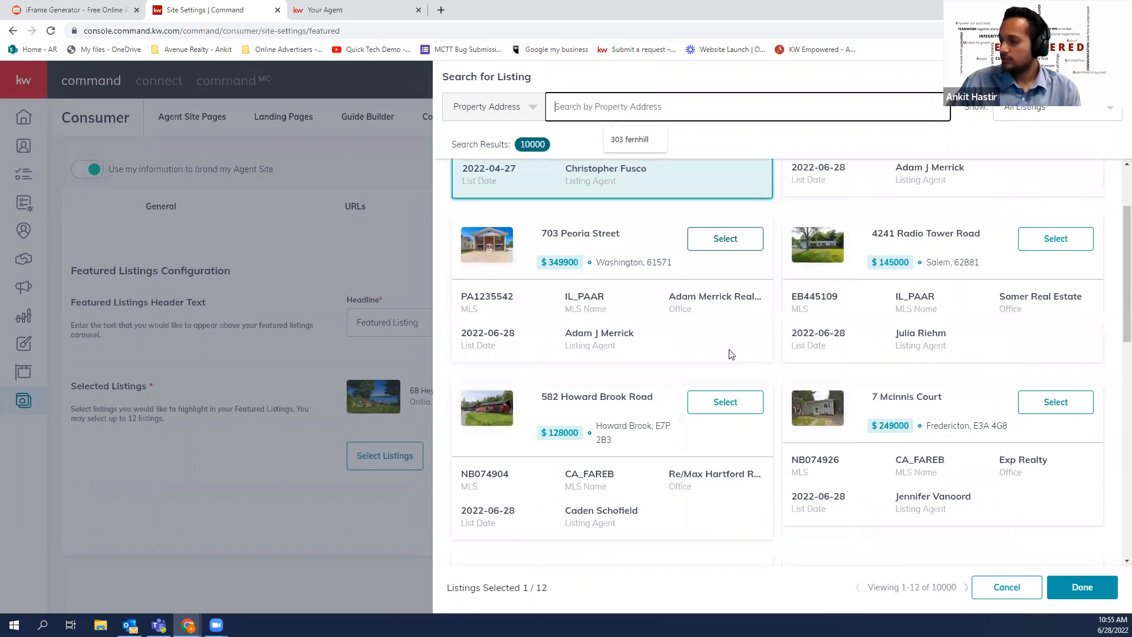
pyautogui.click(724, 397)
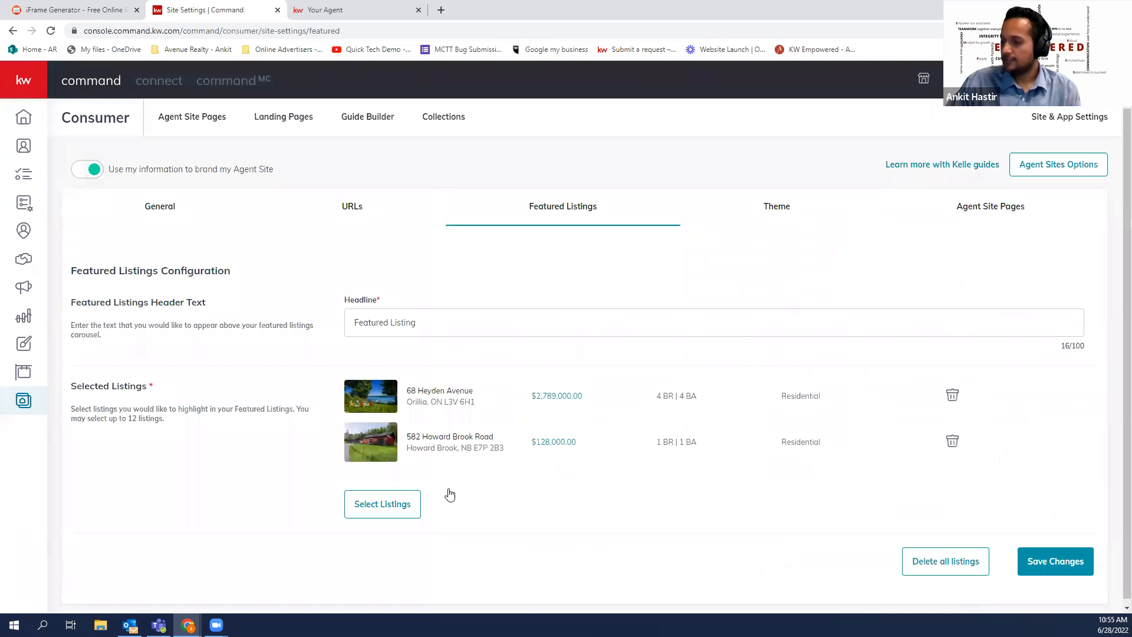
pyautogui.click(411, 504)
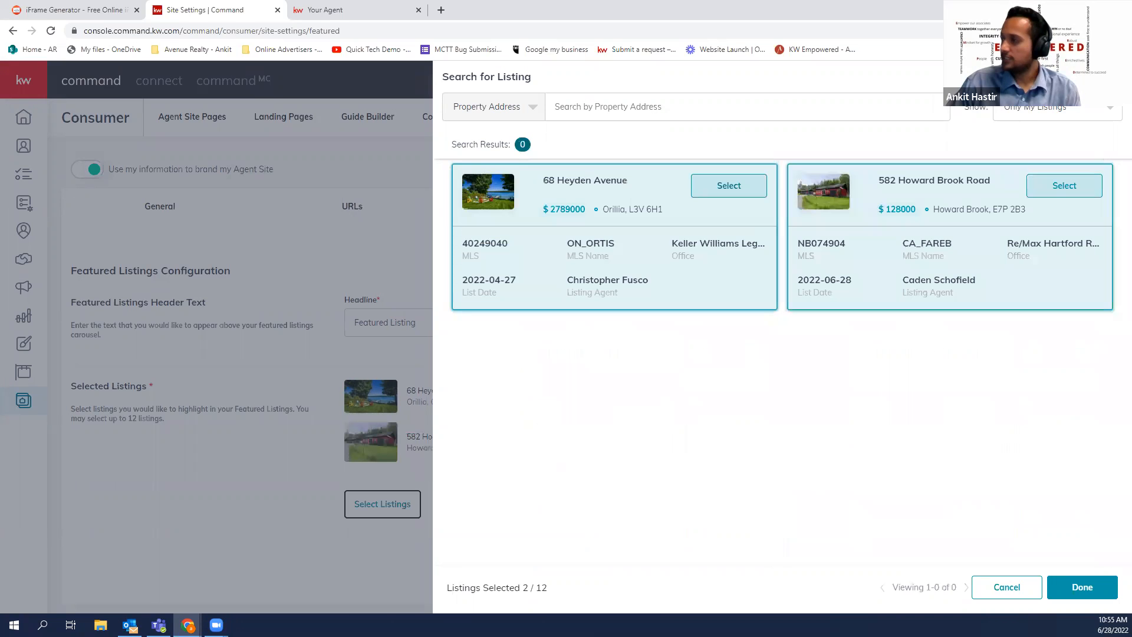
pyautogui.click(1031, 117)
pyautogui.click(1023, 135)
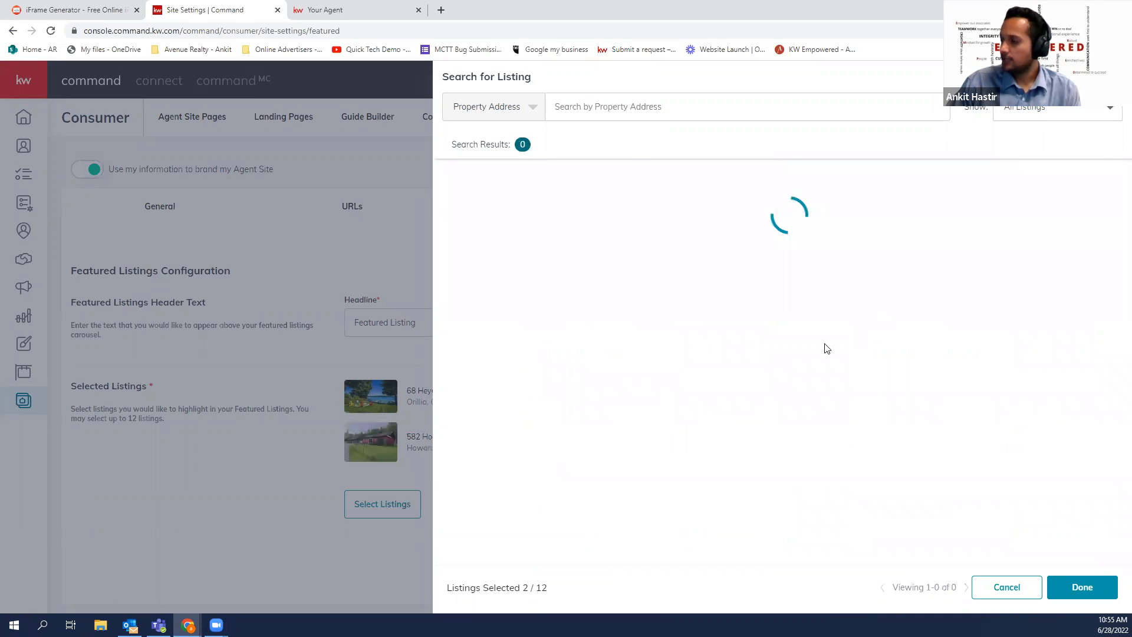
pyautogui.scroll(-1, 720, 347)
pyautogui.click(724, 351)
pyautogui.click(729, 524)
# Save the five featured listings and return to the Consumer agent site pages list
pyautogui.scroll(-3, 1052, 351)
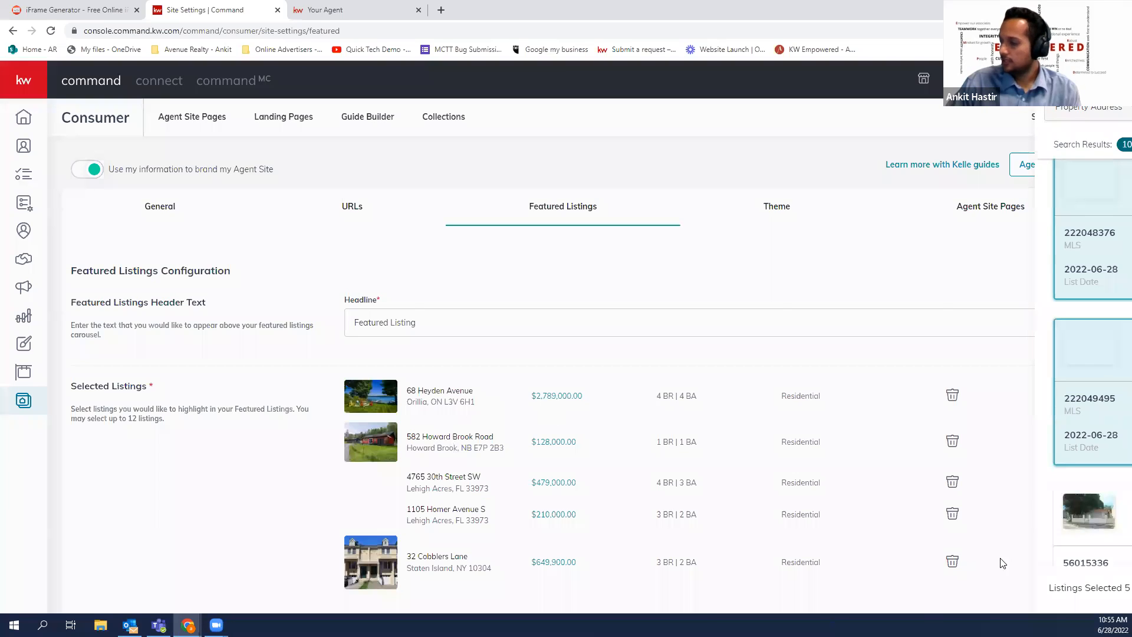
pyautogui.scroll(-2, 1004, 563)
pyautogui.click(1047, 591)
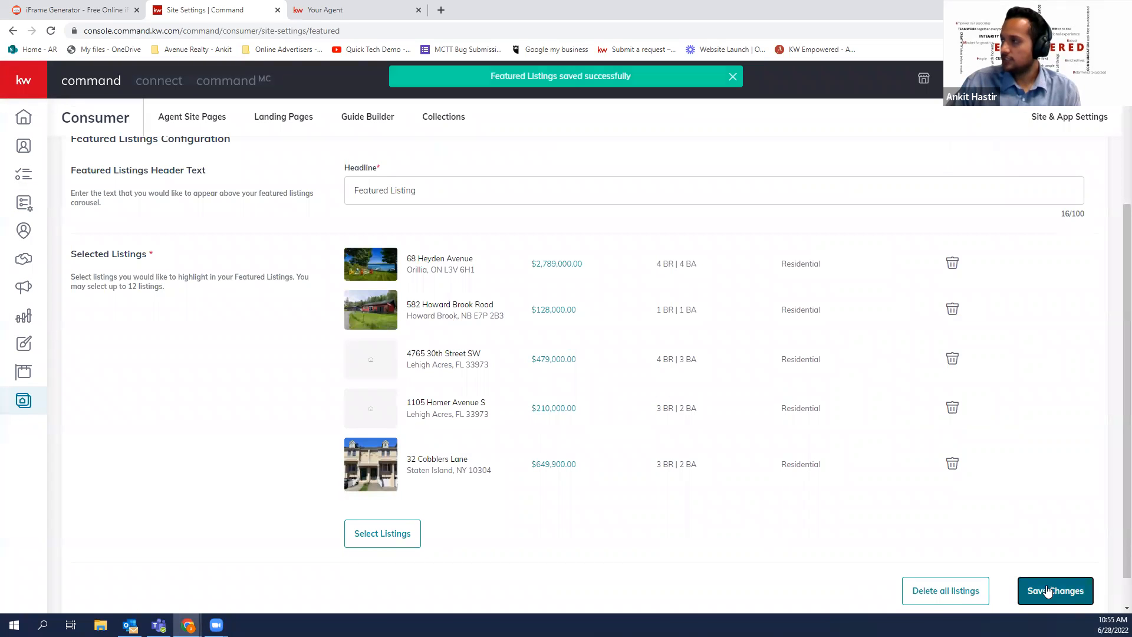
pyautogui.click(24, 399)
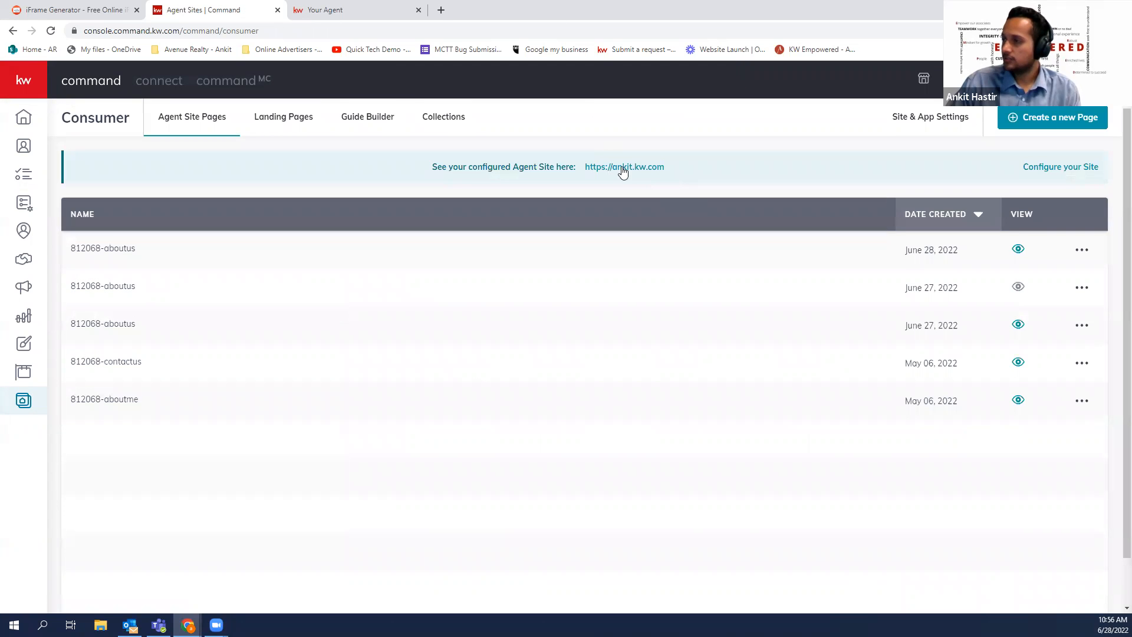
pyautogui.click(622, 170)
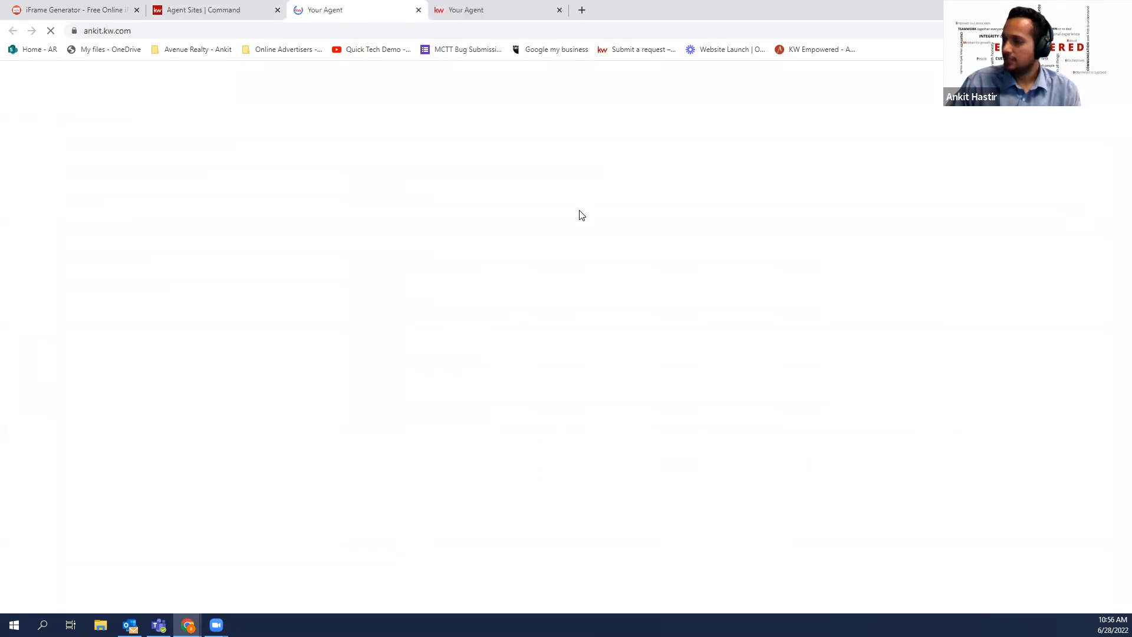
pyautogui.scroll(-10, 770, 303)
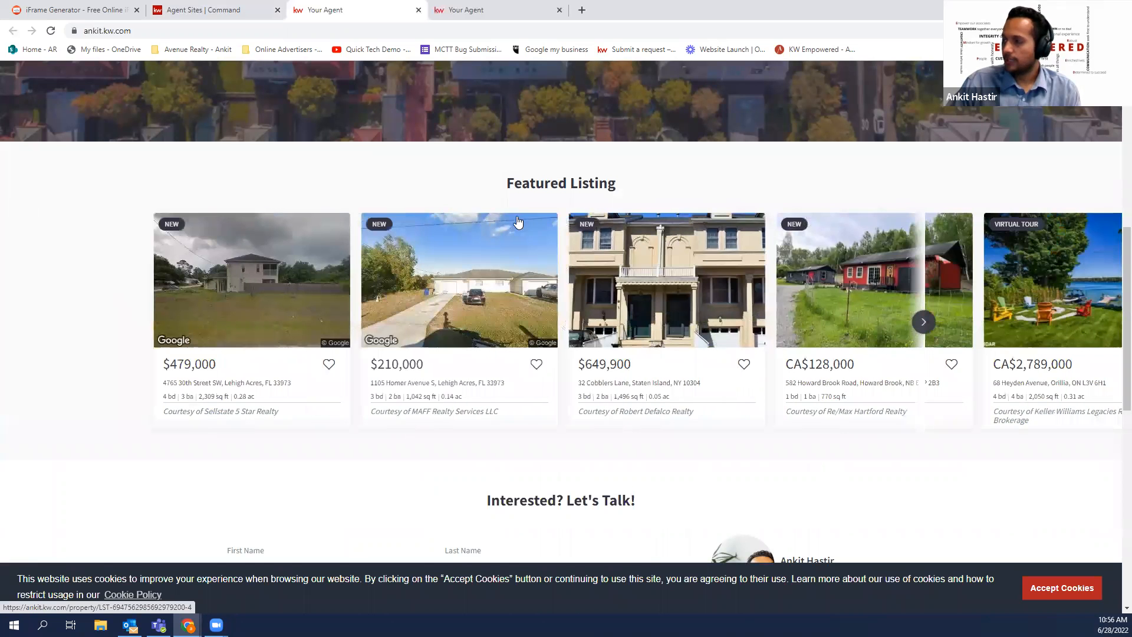
pyautogui.scroll(-2, 605, 321)
pyautogui.scroll(-6, 606, 320)
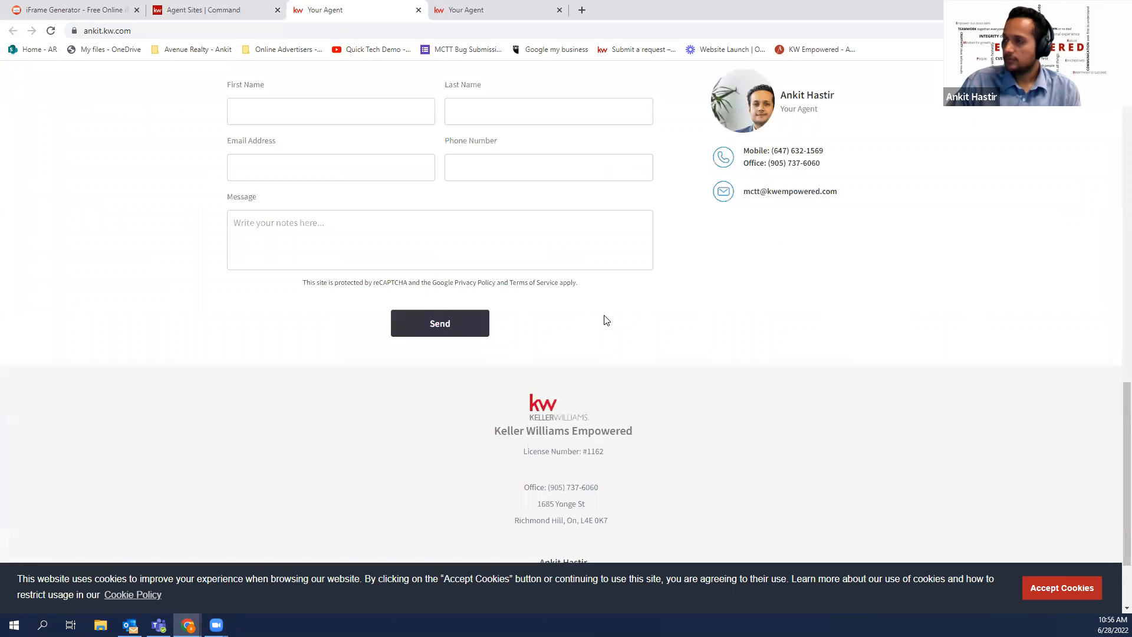
pyautogui.scroll(4, 607, 320)
pyautogui.scroll(5, 606, 320)
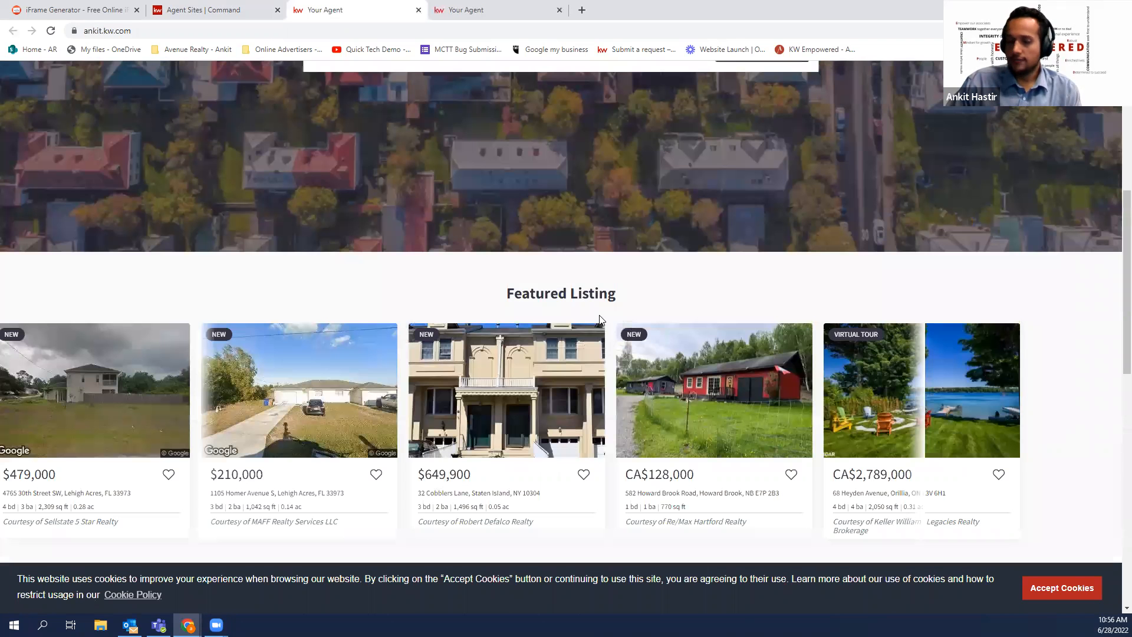
pyautogui.scroll(5, 492, 296)
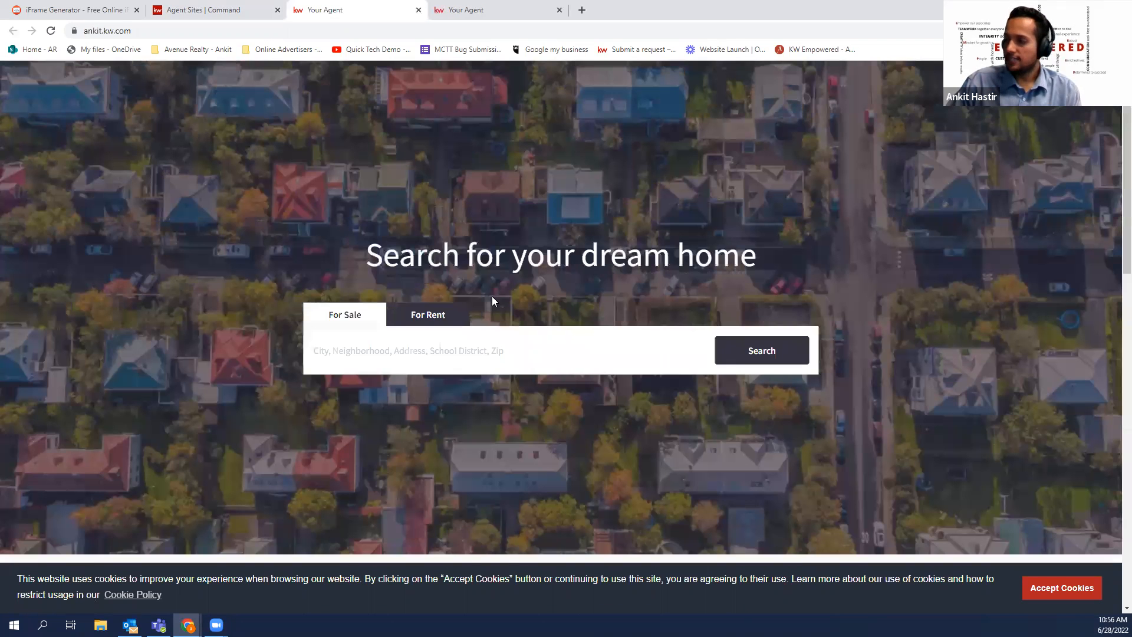
pyautogui.scroll(-1, 492, 296)
pyautogui.scroll(-5, 708, 385)
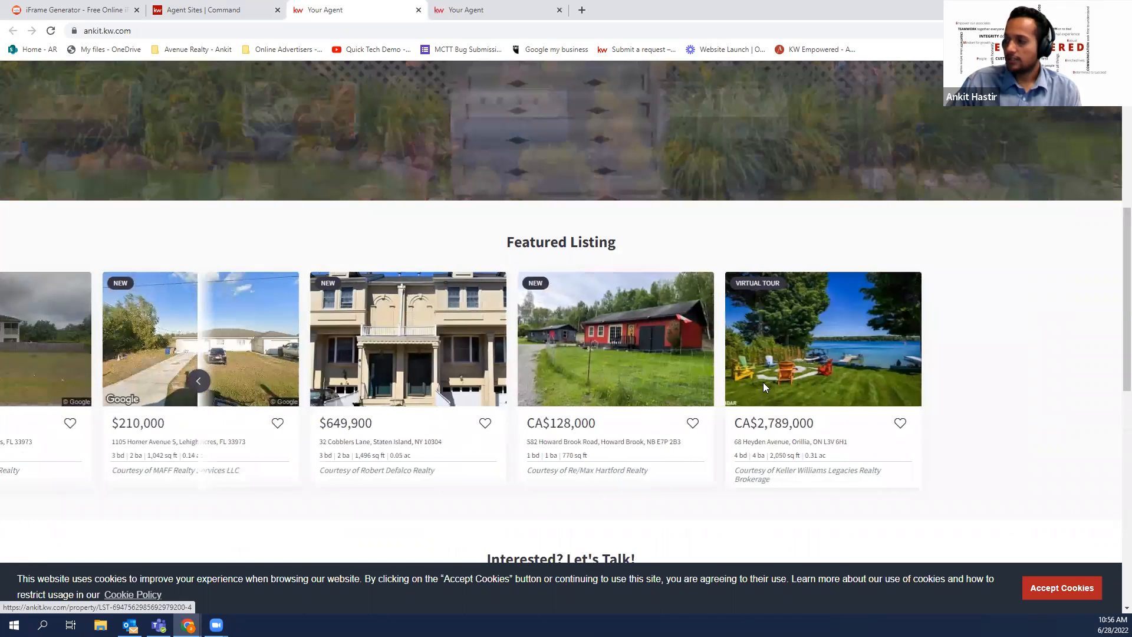
pyautogui.click(763, 383)
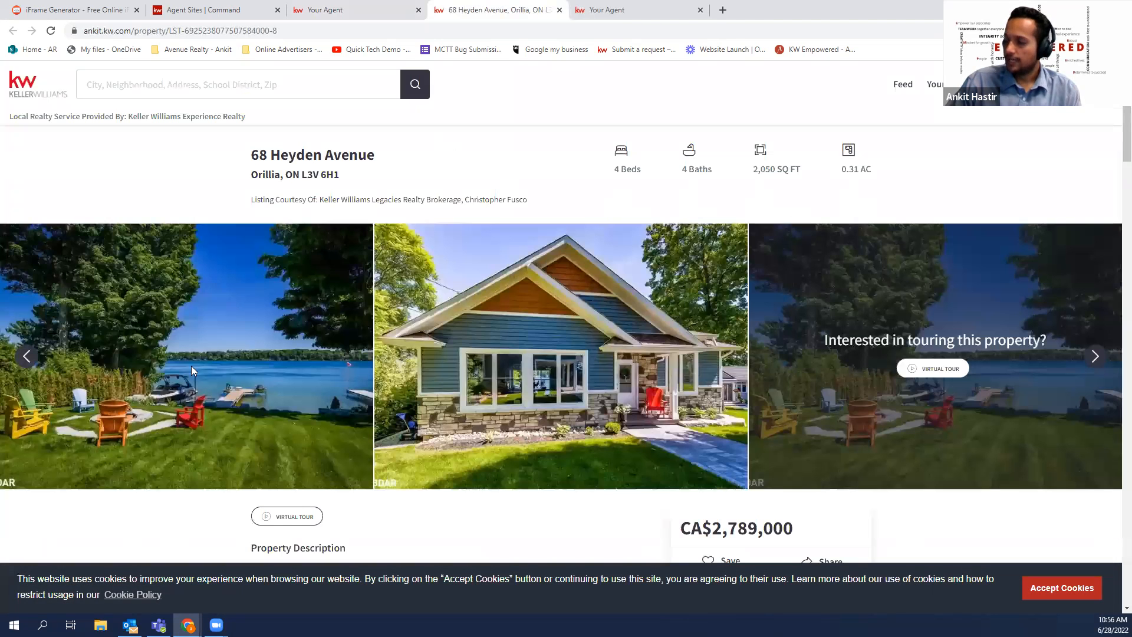
pyautogui.scroll(-5, 662, 466)
pyautogui.moveTo(723, 369); pyautogui.dragTo(744, 369)
pyautogui.scroll(-3, 627, 333)
pyautogui.scroll(-17, 628, 333)
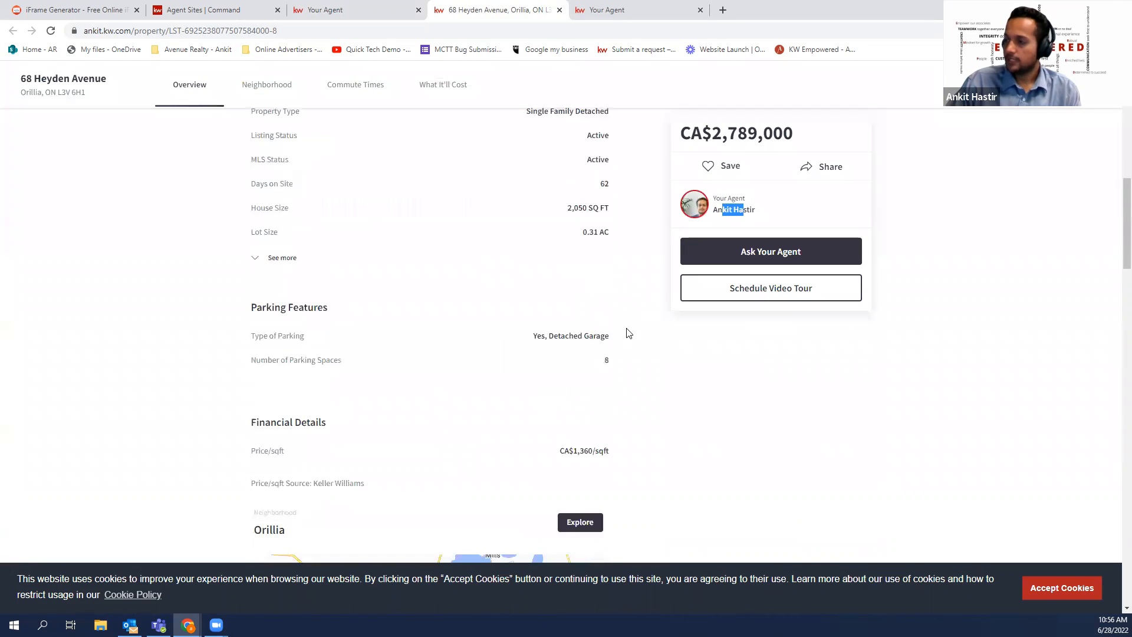
pyautogui.scroll(-12, 628, 332)
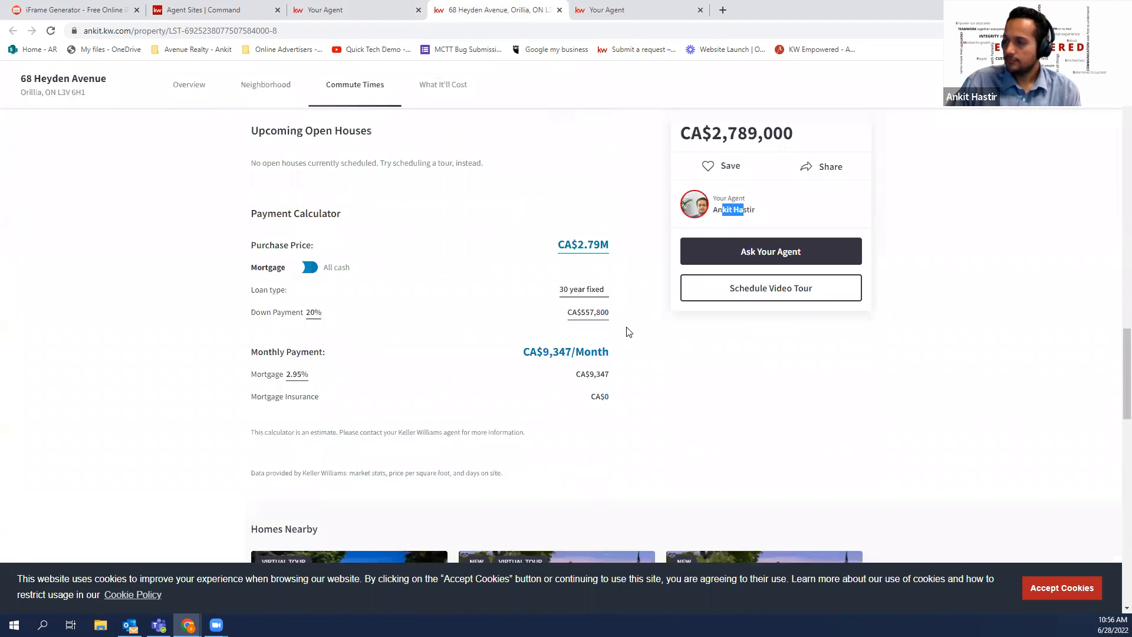
pyautogui.scroll(4, 629, 332)
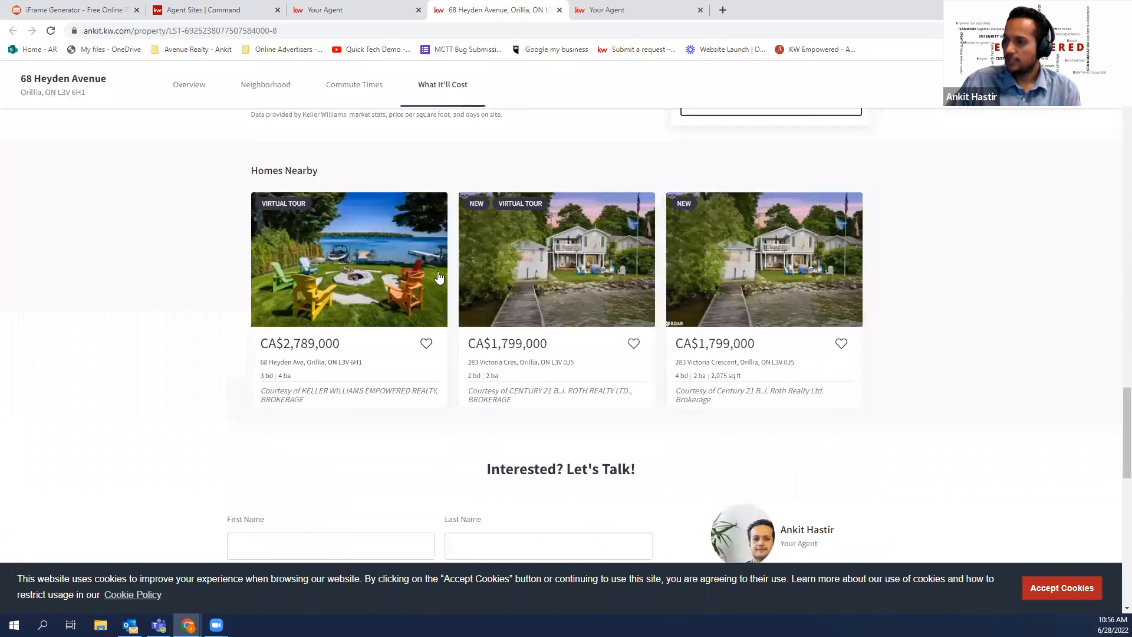
pyautogui.moveTo(659, 310); pyautogui.dragTo(511, 310)
# Finish reviewing the listing page and go back to the Command Agent Site Pages tab
pyautogui.scroll(-11, 636, 312)
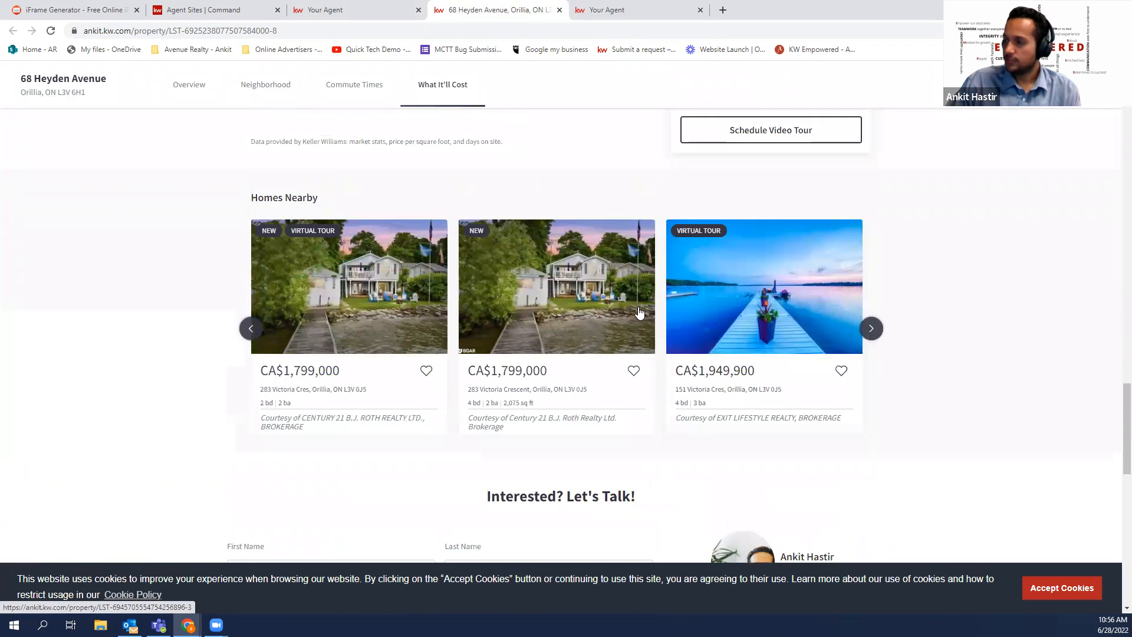
pyautogui.scroll(-2, 640, 313)
pyautogui.scroll(2, 640, 313)
pyautogui.scroll(-2, 641, 312)
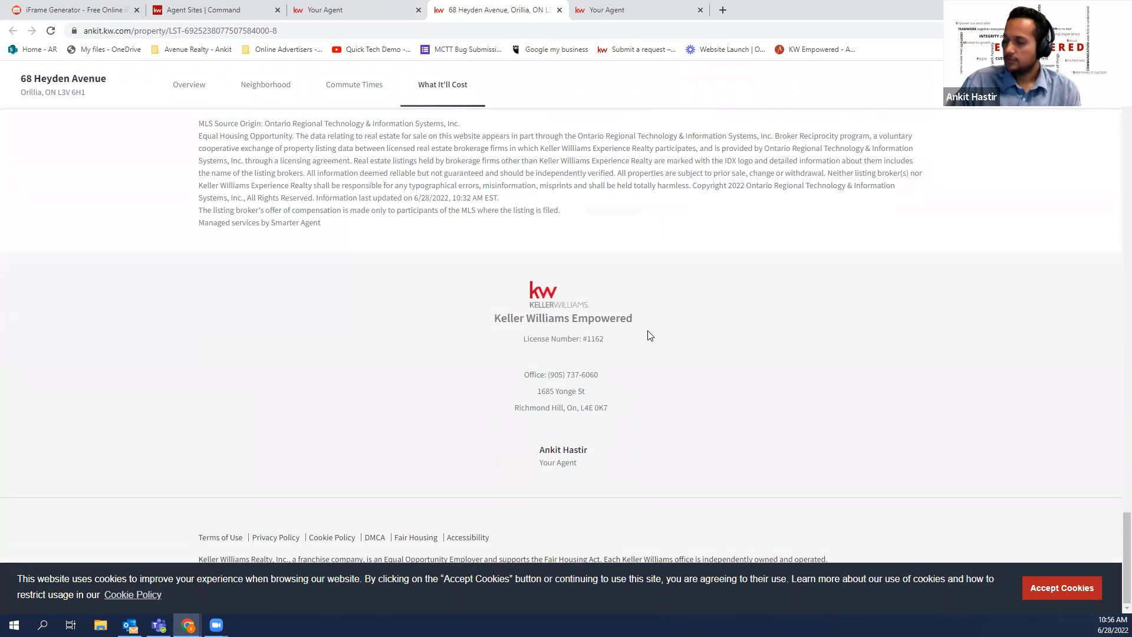
pyautogui.scroll(5, 632, 385)
pyautogui.scroll(20, 635, 385)
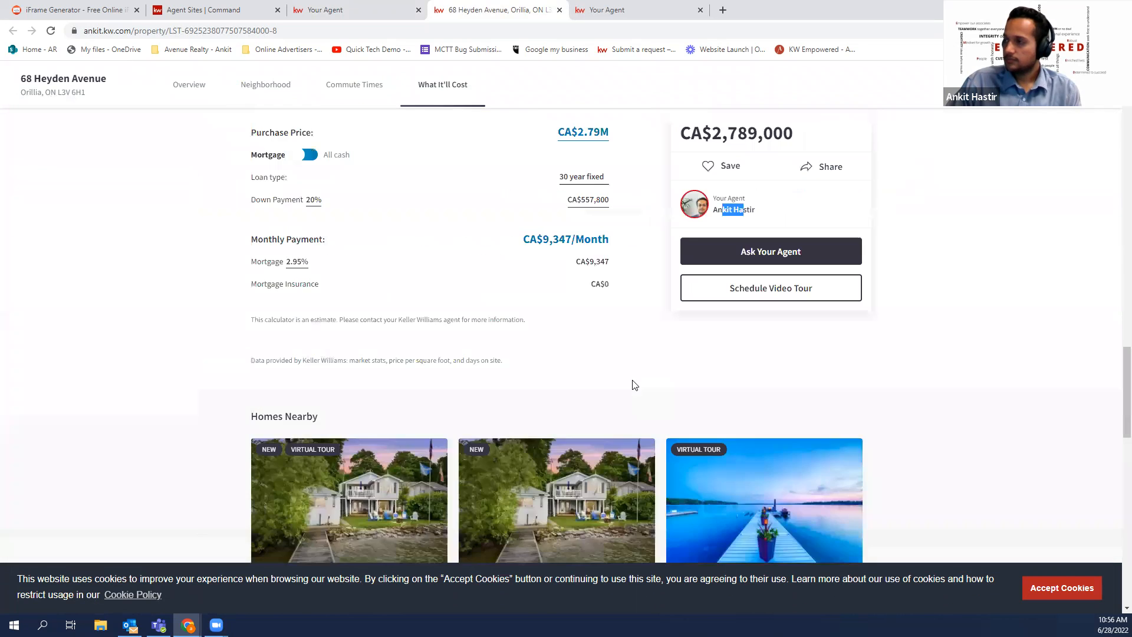
pyautogui.scroll(5, 635, 385)
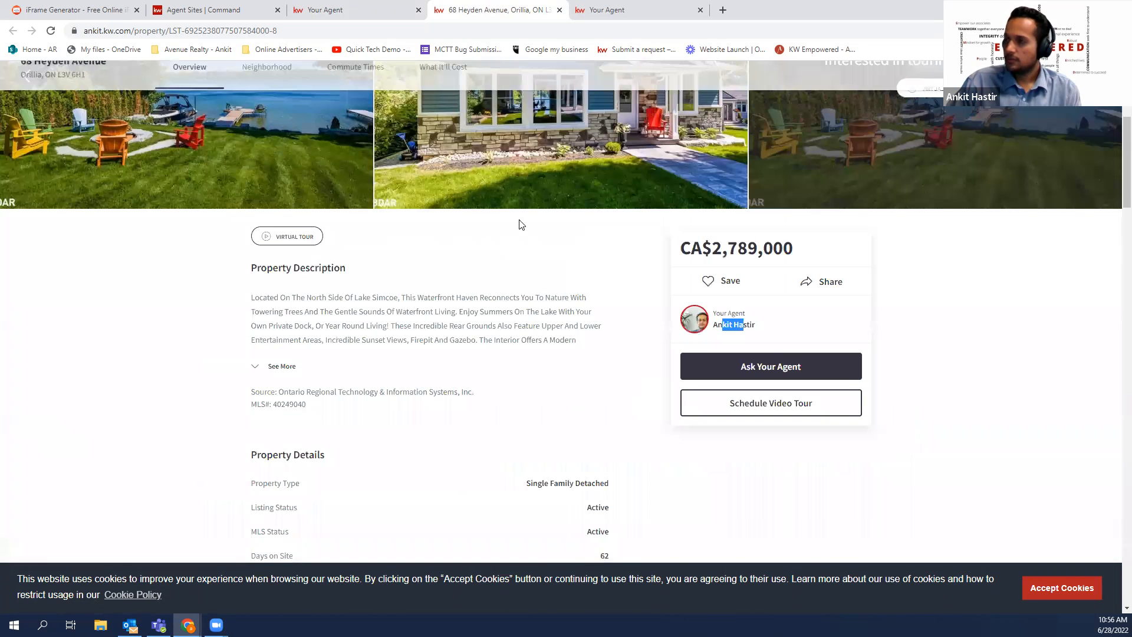
pyautogui.click(383, 7)
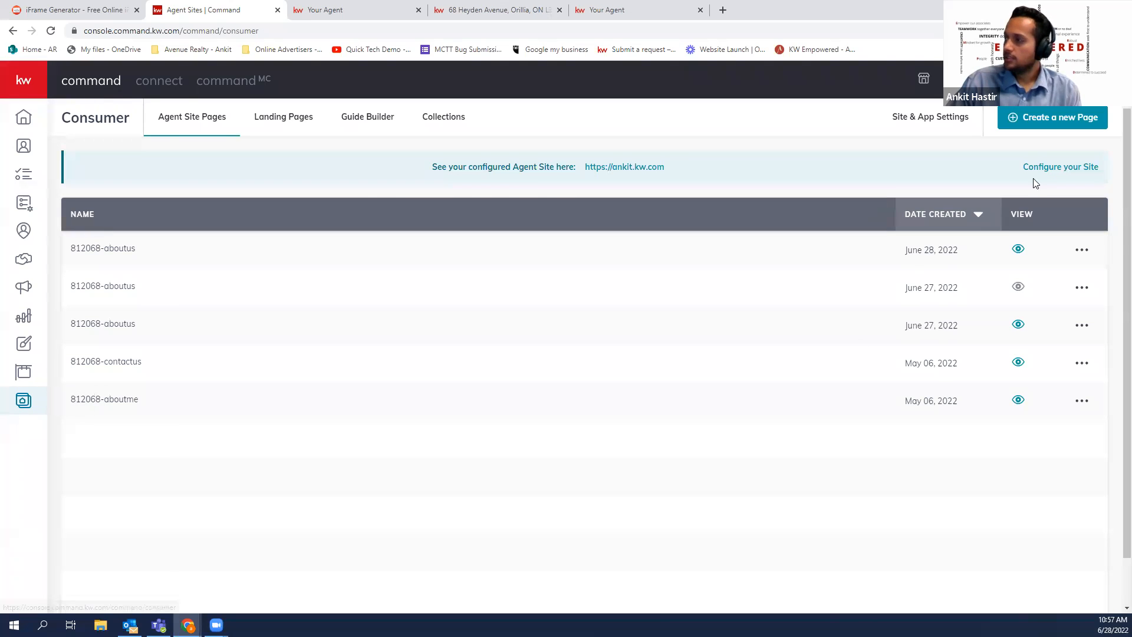
# Open the agent site's settings and review its subdomain and URL settings
pyautogui.click(963, 123)
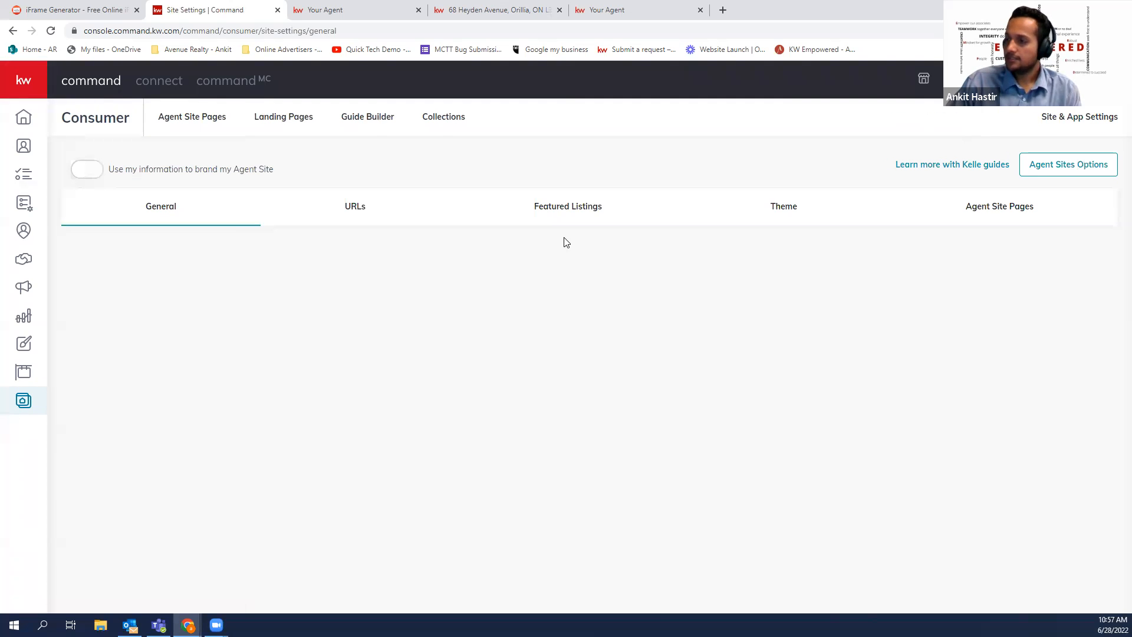
pyautogui.click(352, 205)
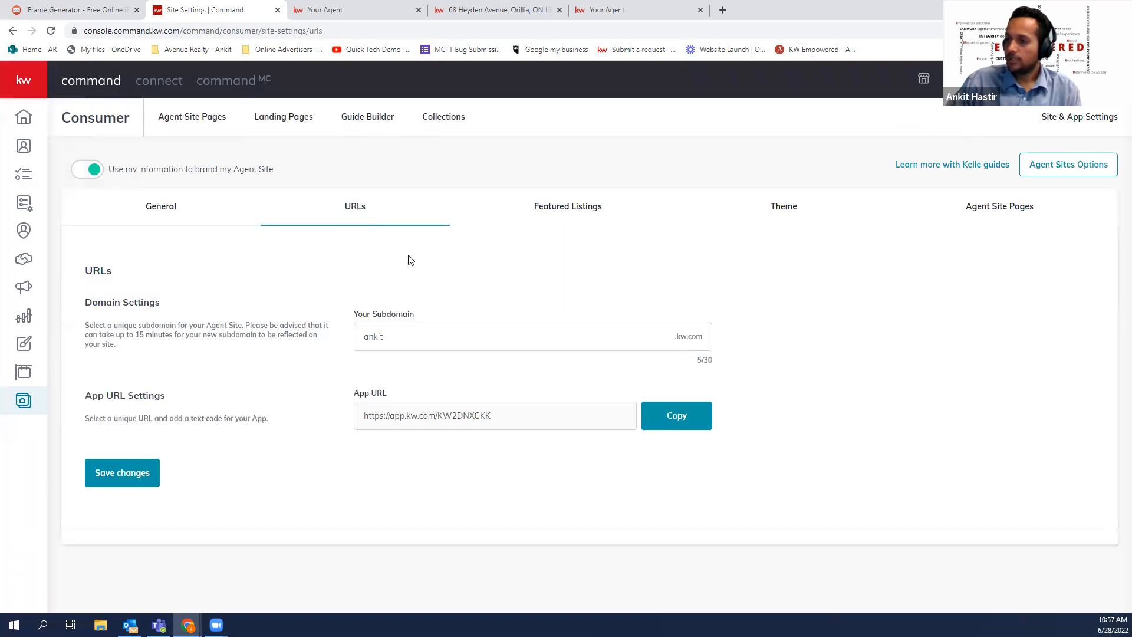
pyautogui.click(194, 210)
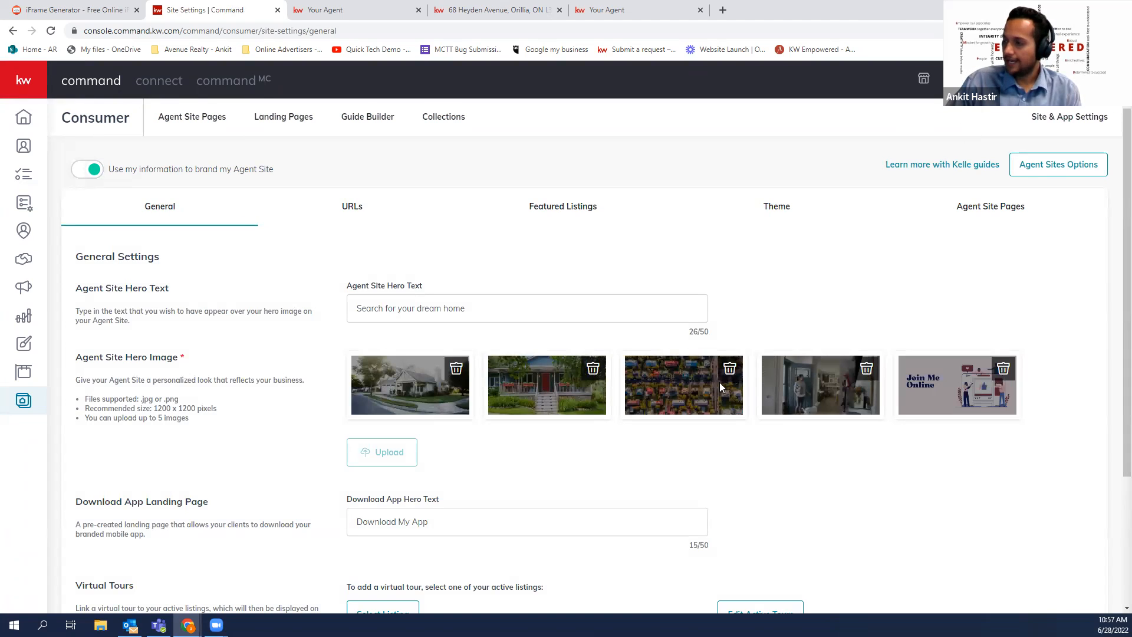
pyautogui.scroll(-3, 519, 361)
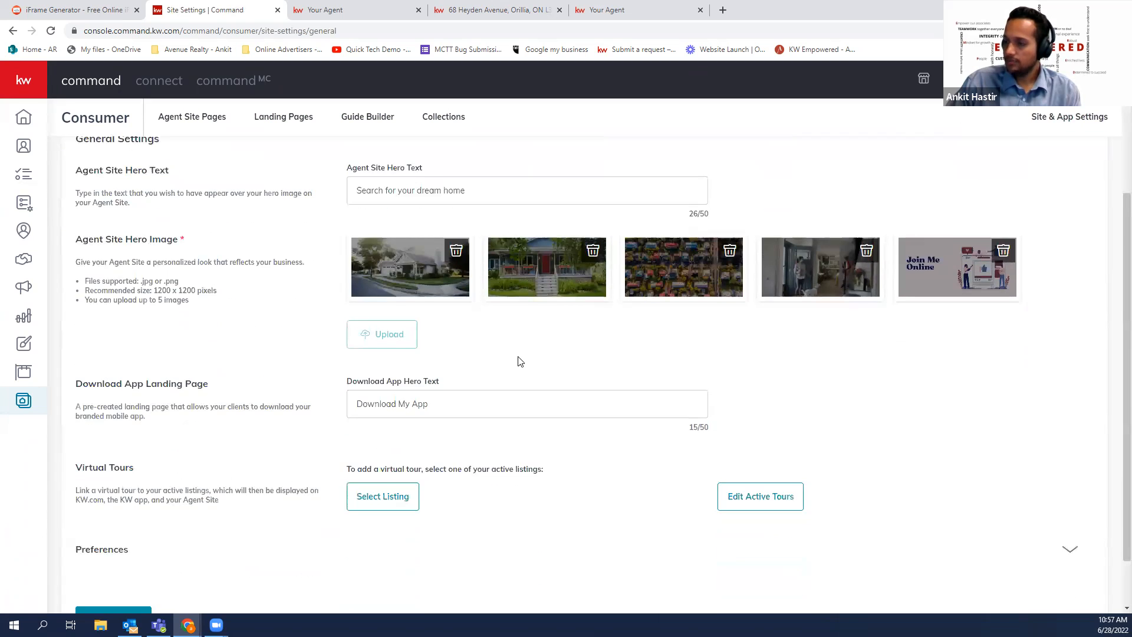
pyautogui.scroll(2, 522, 344)
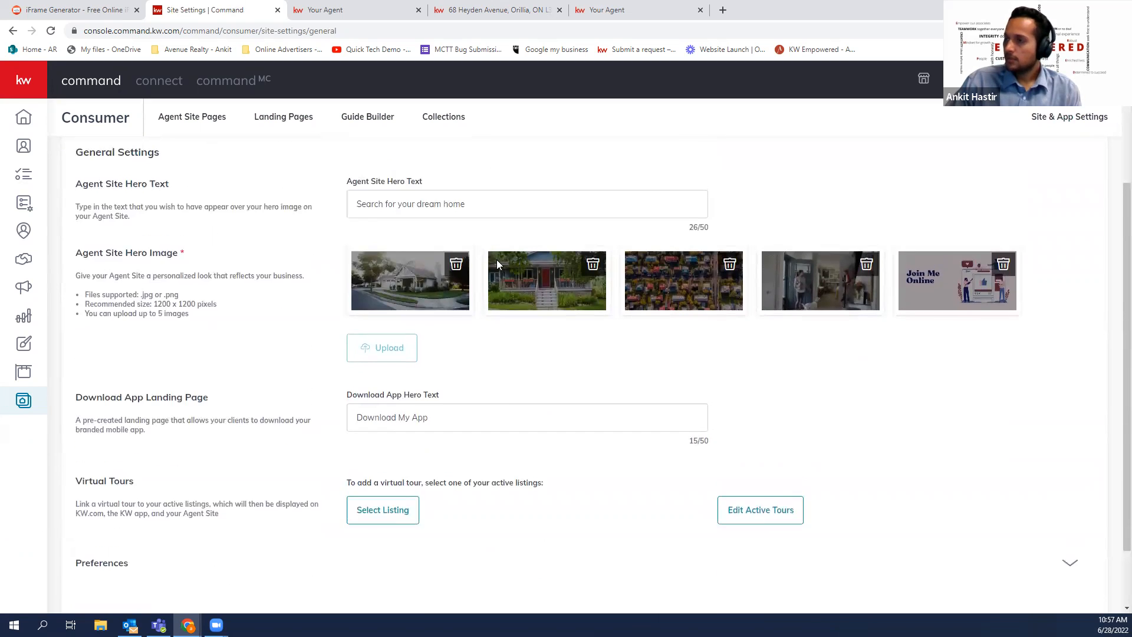
pyautogui.click(378, 152)
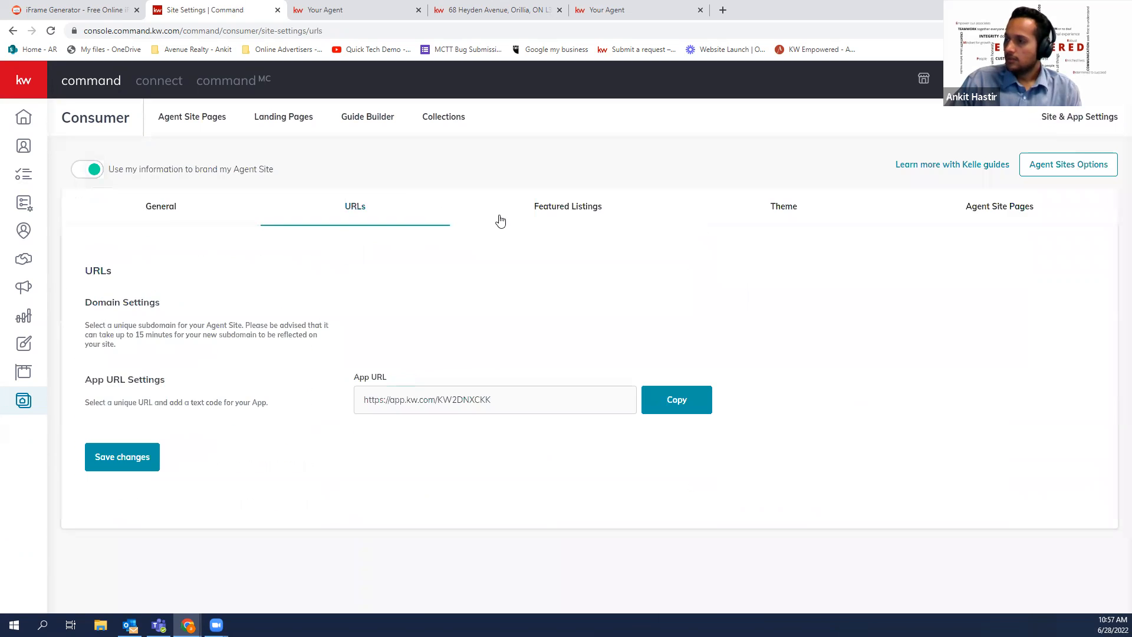
pyautogui.click(581, 213)
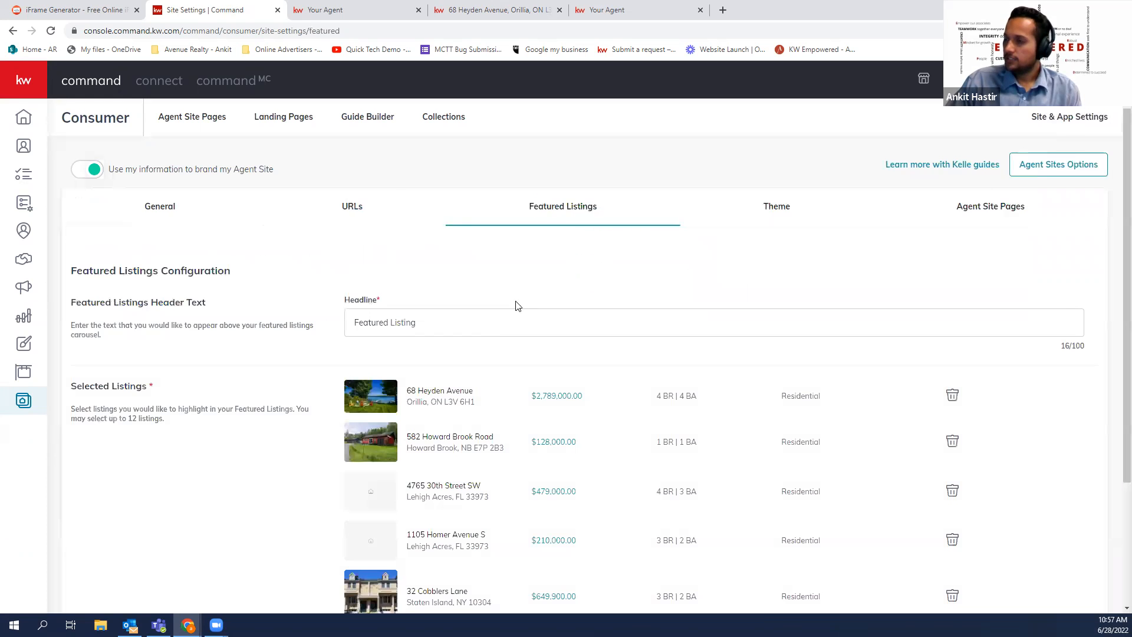
pyautogui.scroll(-1, 548, 419)
pyautogui.scroll(-1, 550, 423)
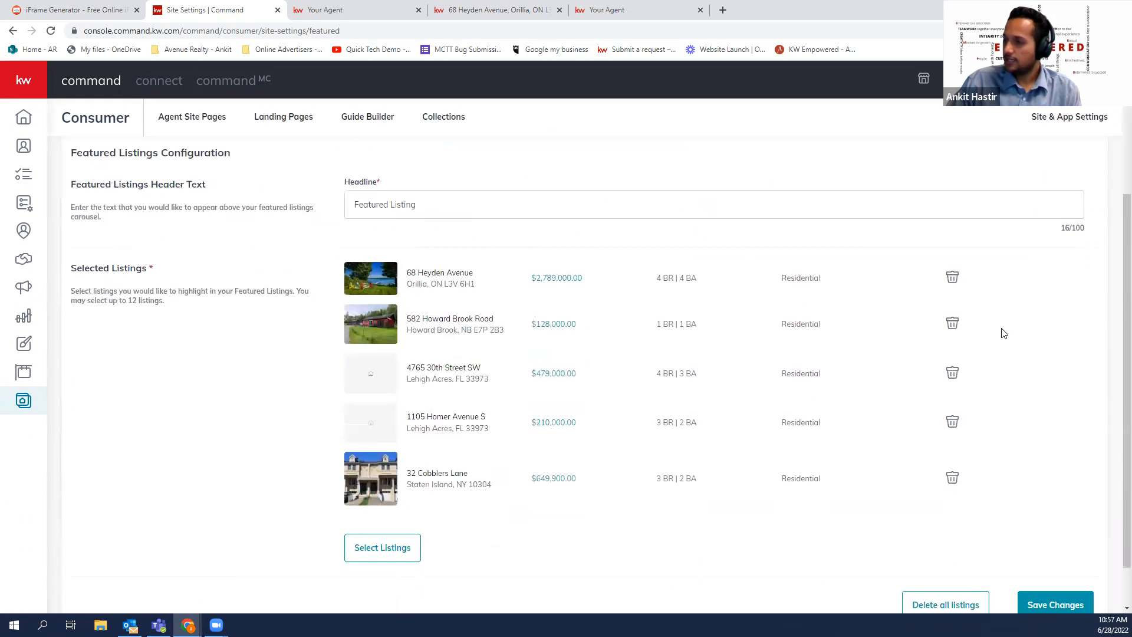
pyautogui.click(952, 324)
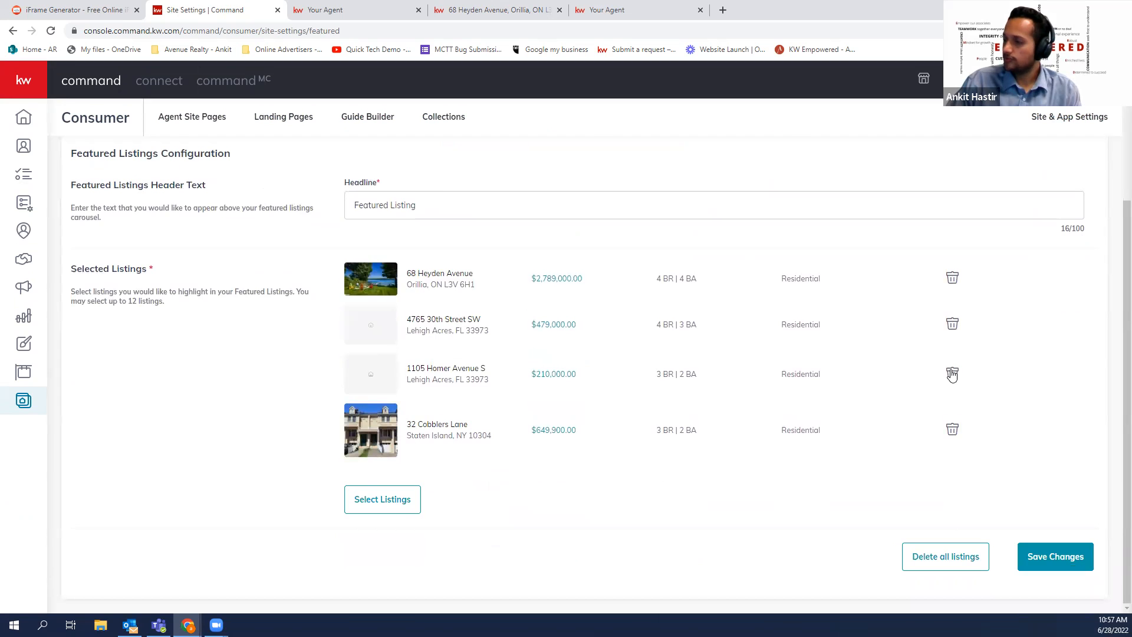
pyautogui.click(952, 375)
pyautogui.click(953, 375)
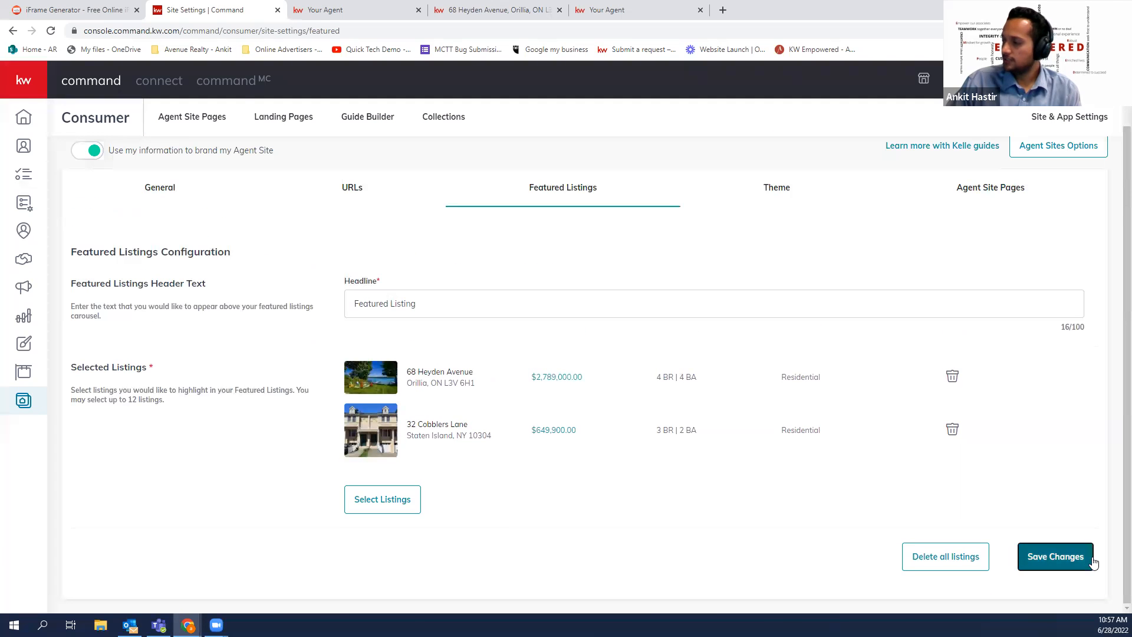
pyautogui.click(1055, 557)
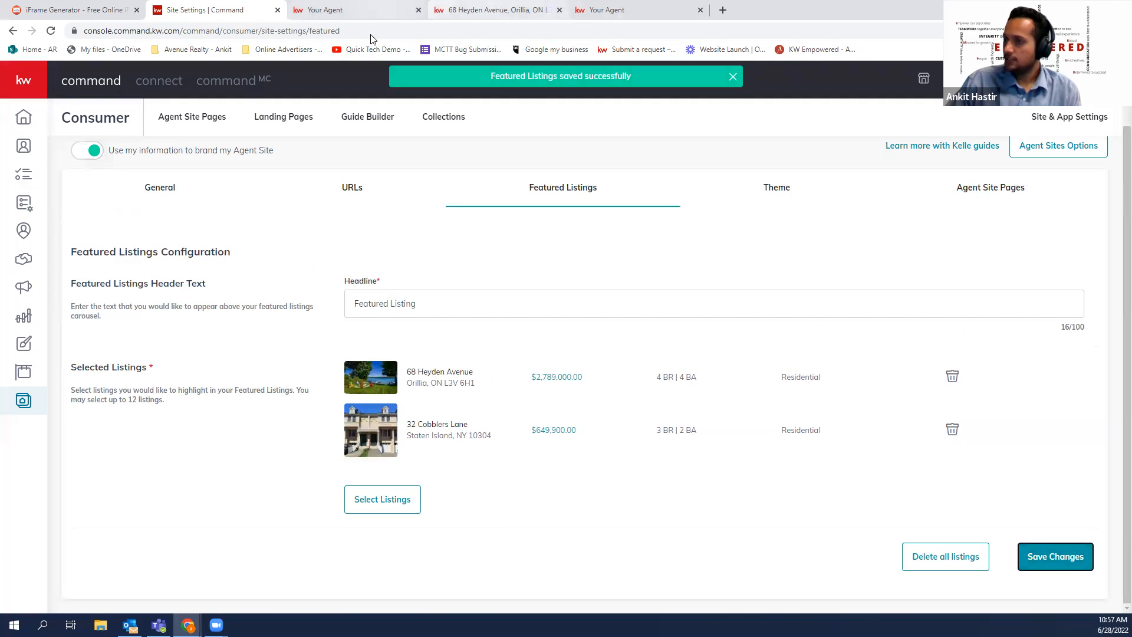
pyautogui.click(365, 10)
pyautogui.click(51, 30)
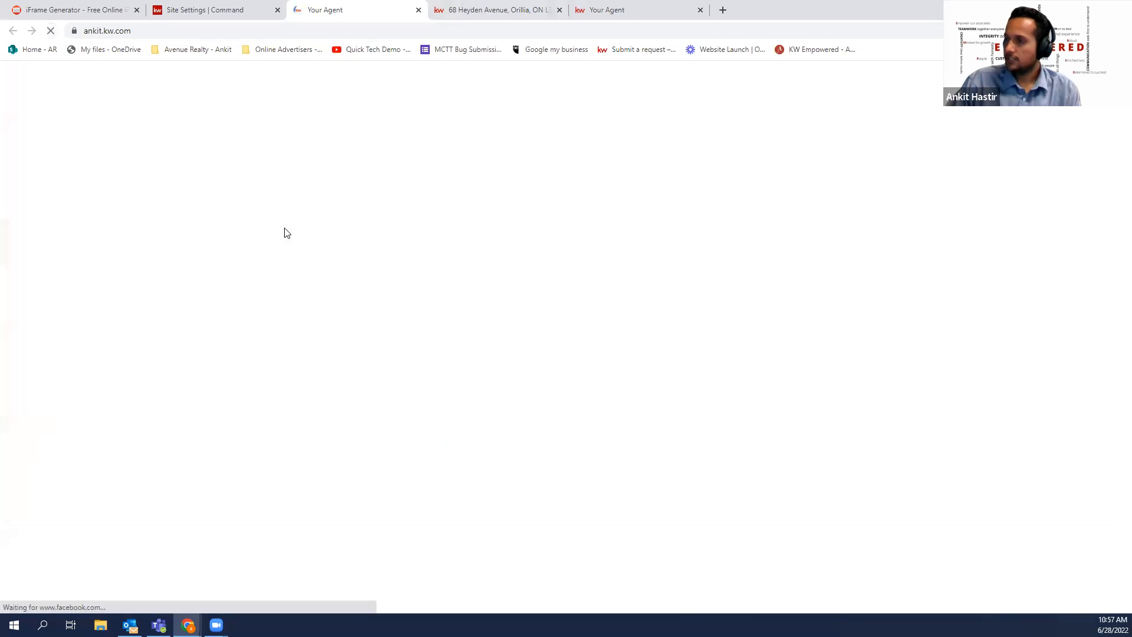
pyautogui.scroll(-8, 386, 319)
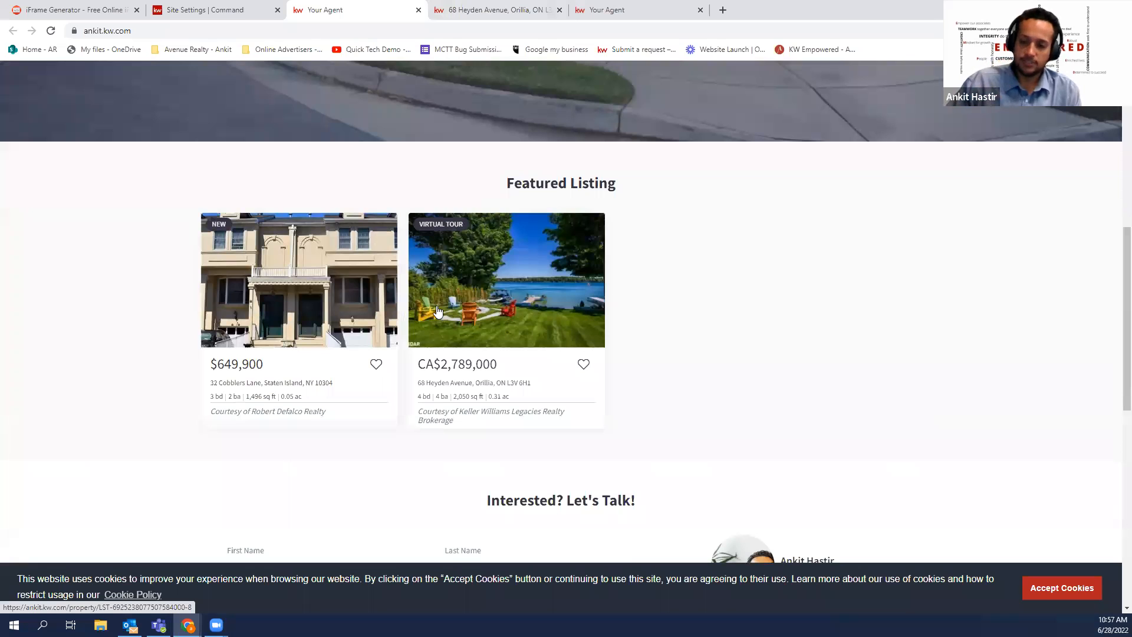
pyautogui.click(239, 10)
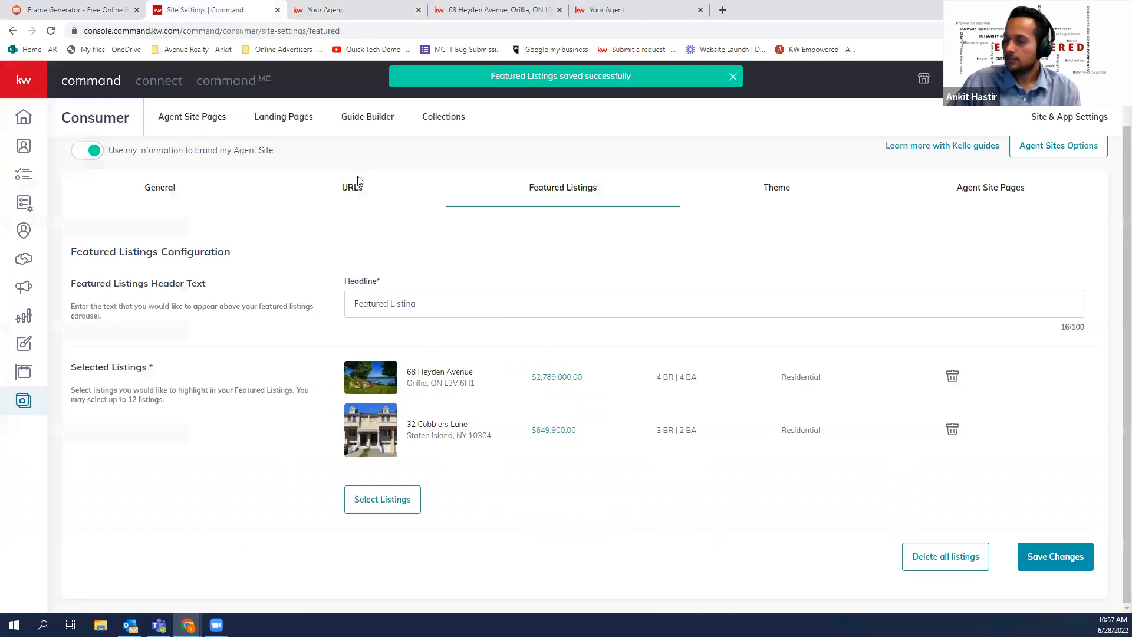
# Apply the KW Dark theme and preview it on the reloaded live site
pyautogui.click(771, 216)
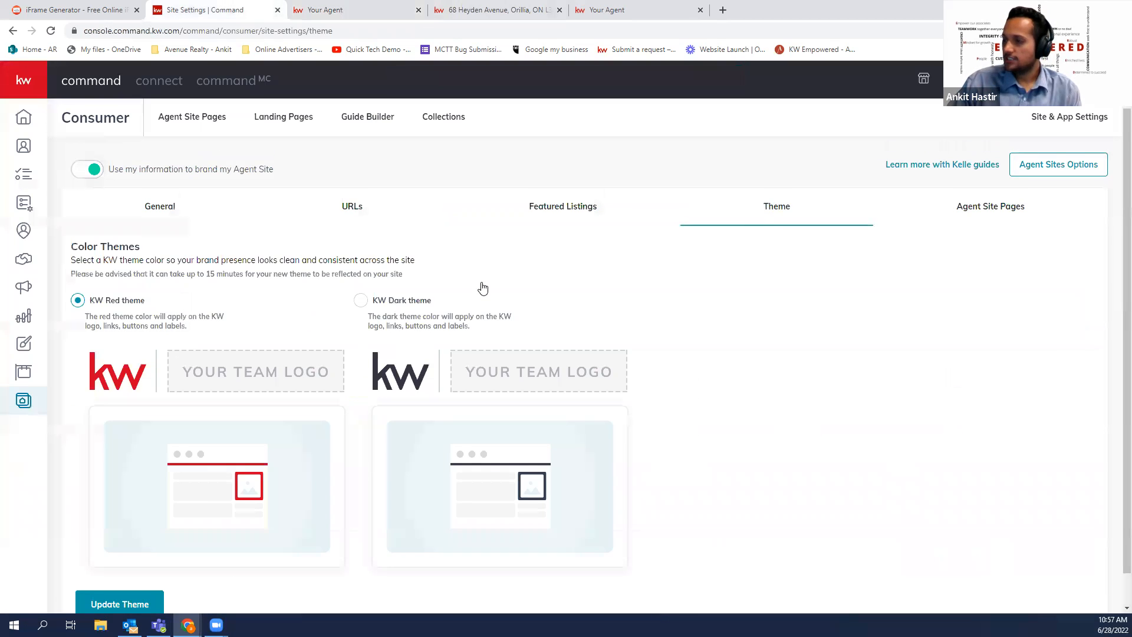
pyautogui.click(360, 267)
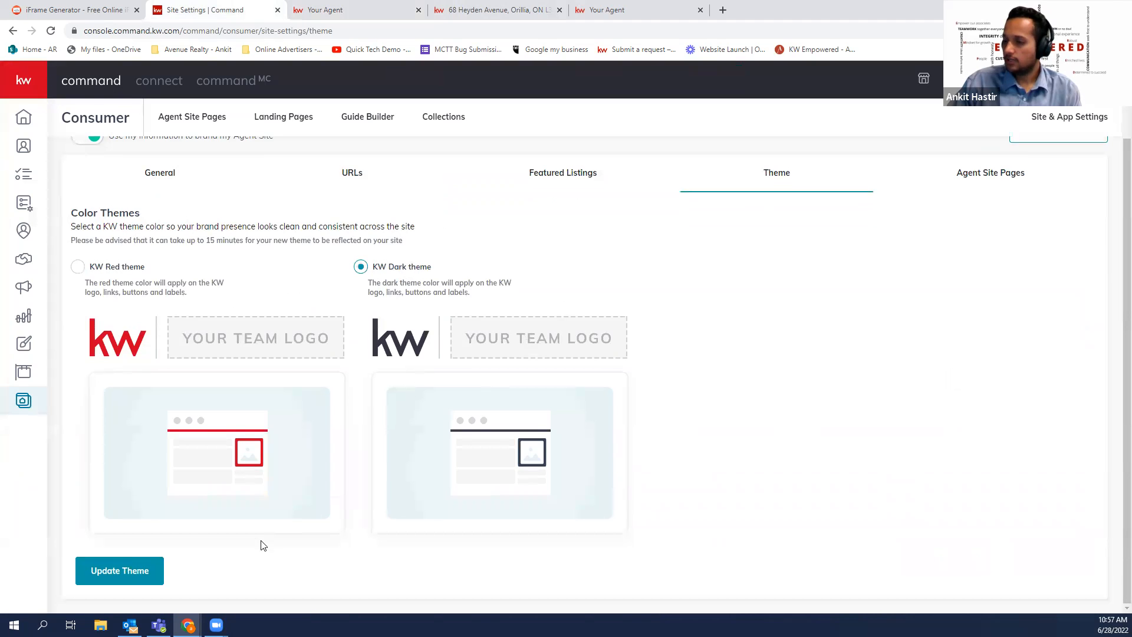
pyautogui.click(136, 571)
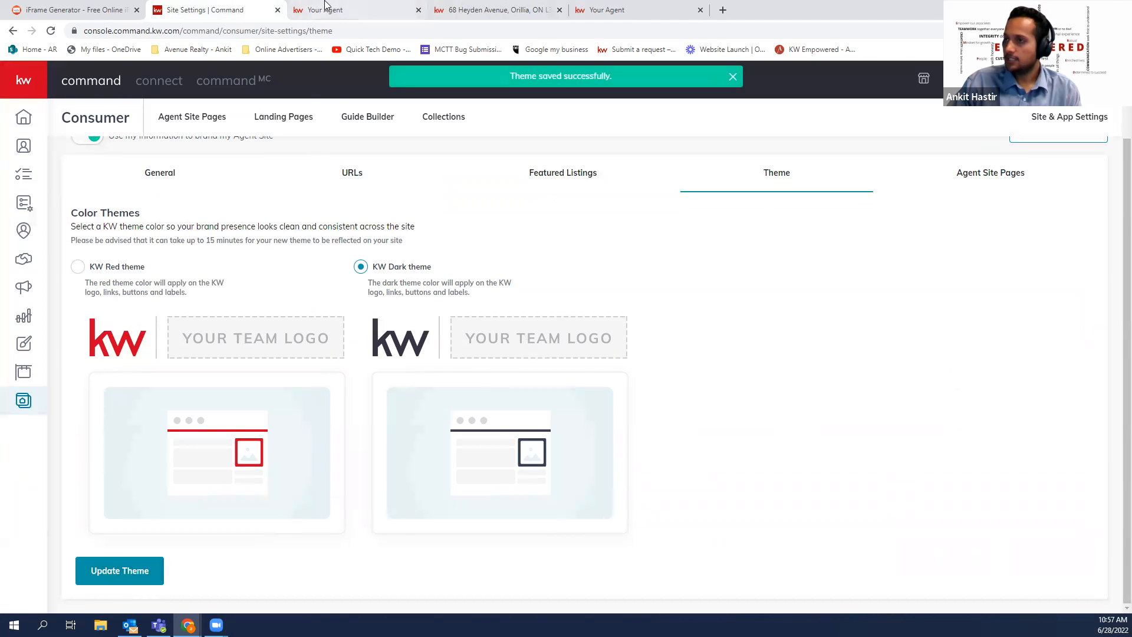
pyautogui.click(326, 8)
pyautogui.click(50, 31)
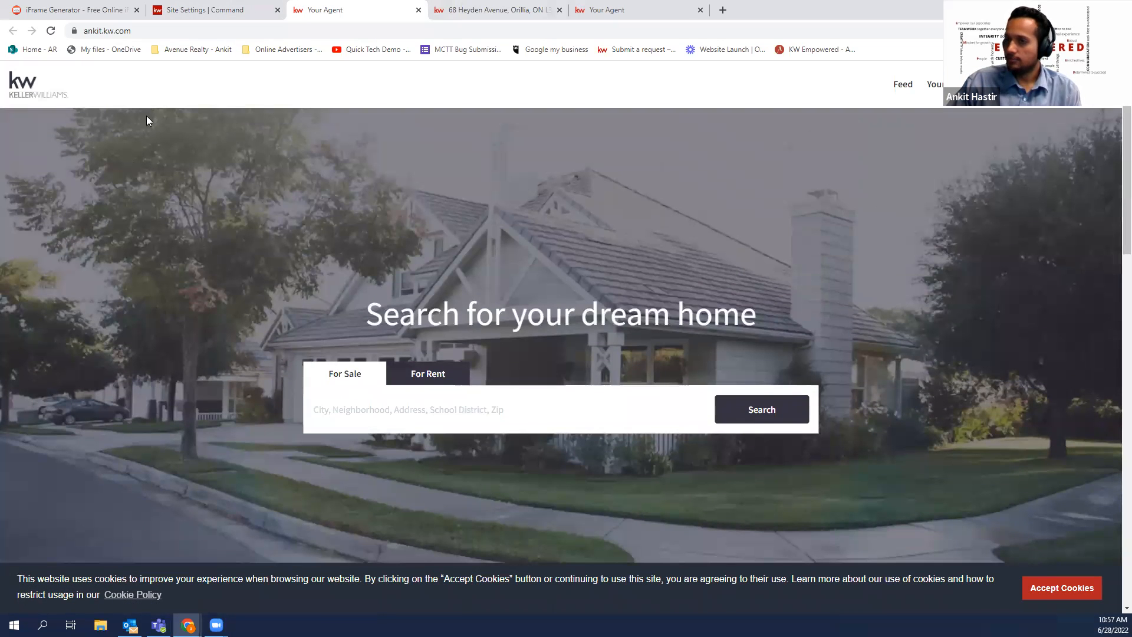
pyautogui.scroll(-15, 214, 207)
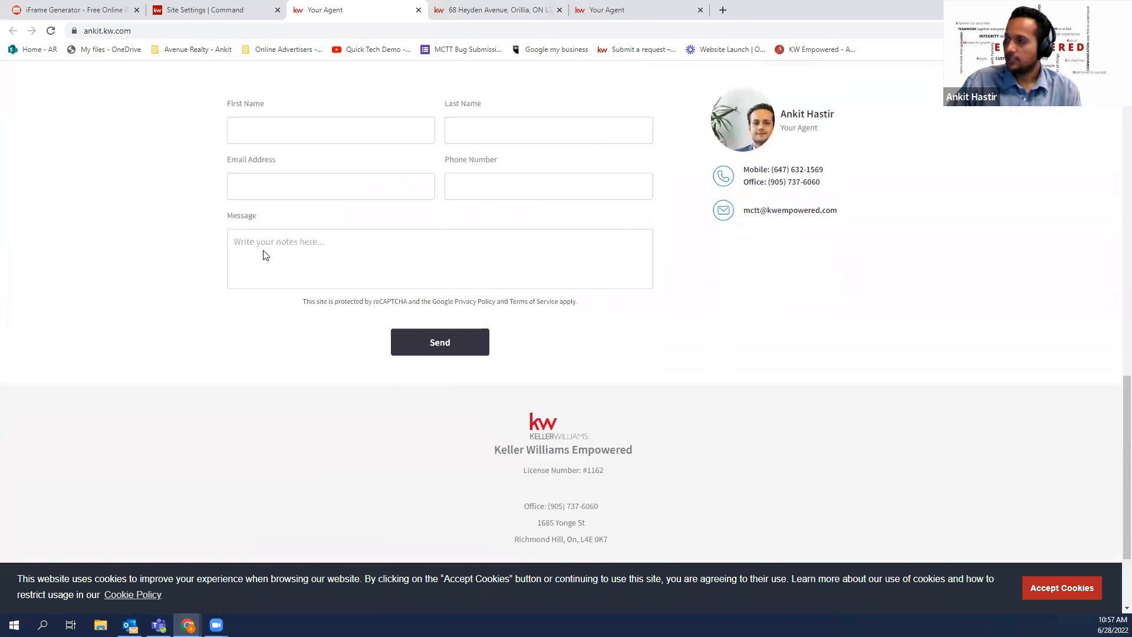
# Restore and save the KW Red theme, then return to the agent site pages list
pyautogui.click(203, 10)
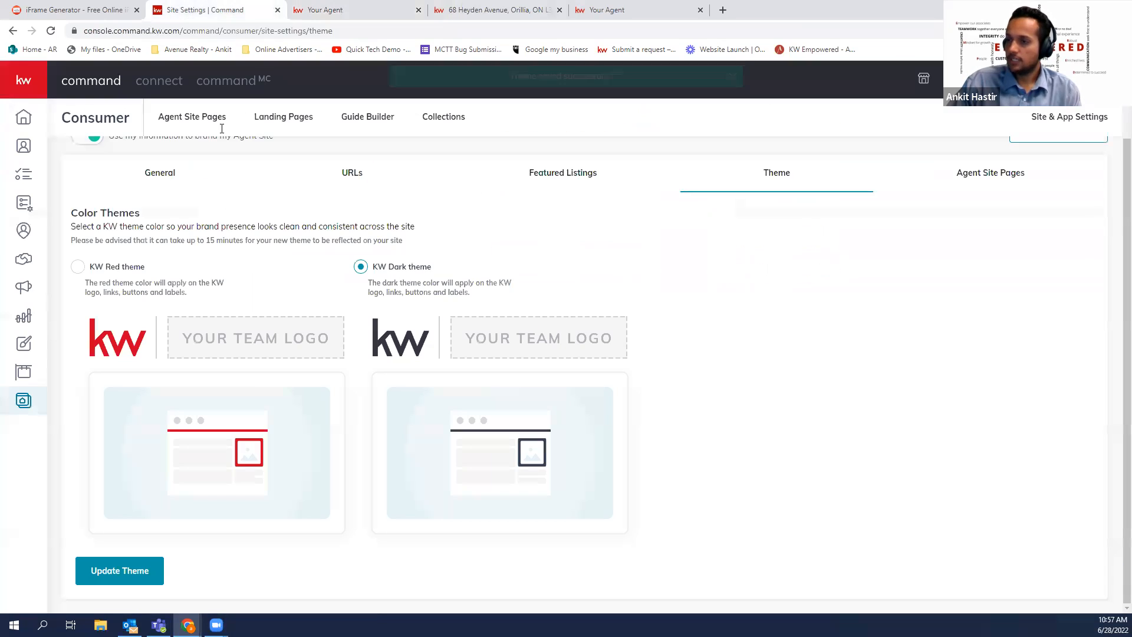
pyautogui.click(77, 267)
pyautogui.click(131, 570)
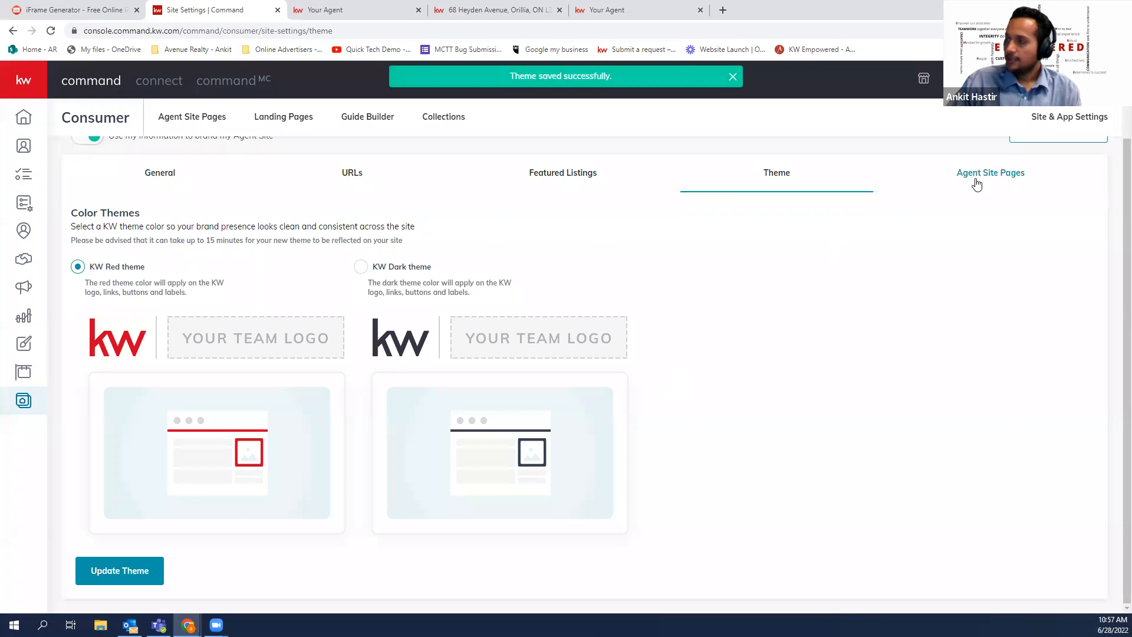
pyautogui.scroll(1, 263, 260)
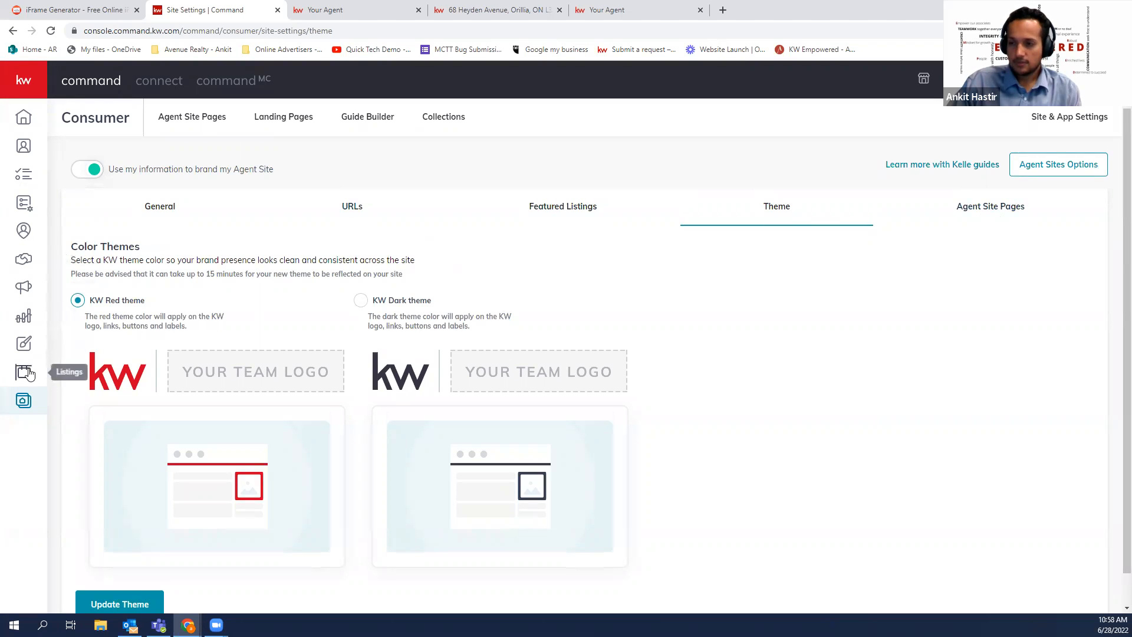
pyautogui.click(28, 401)
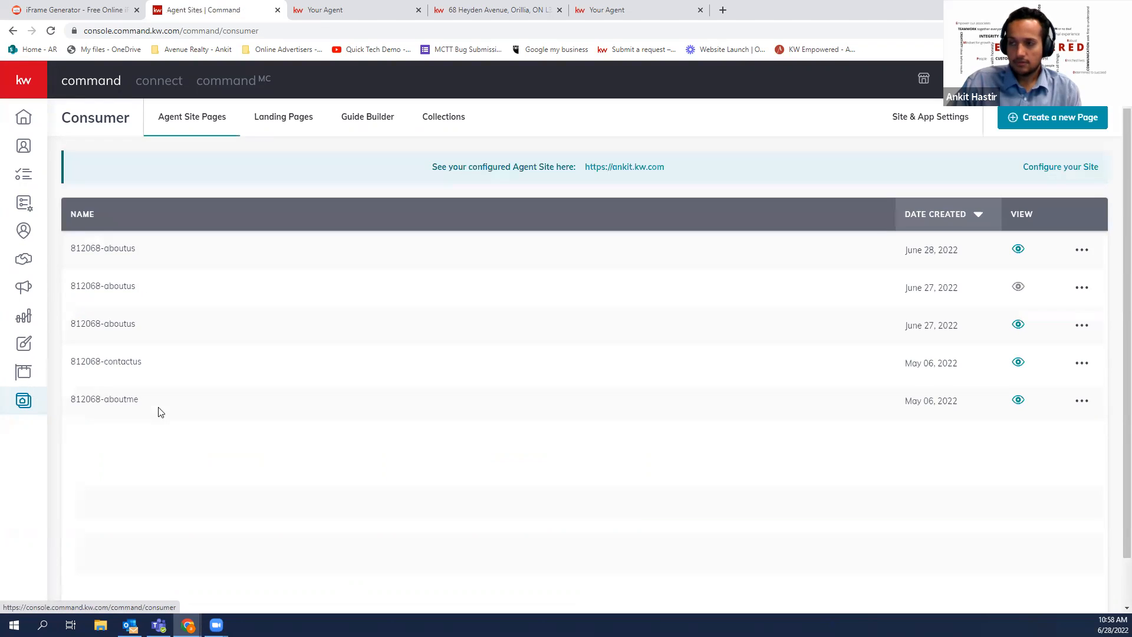
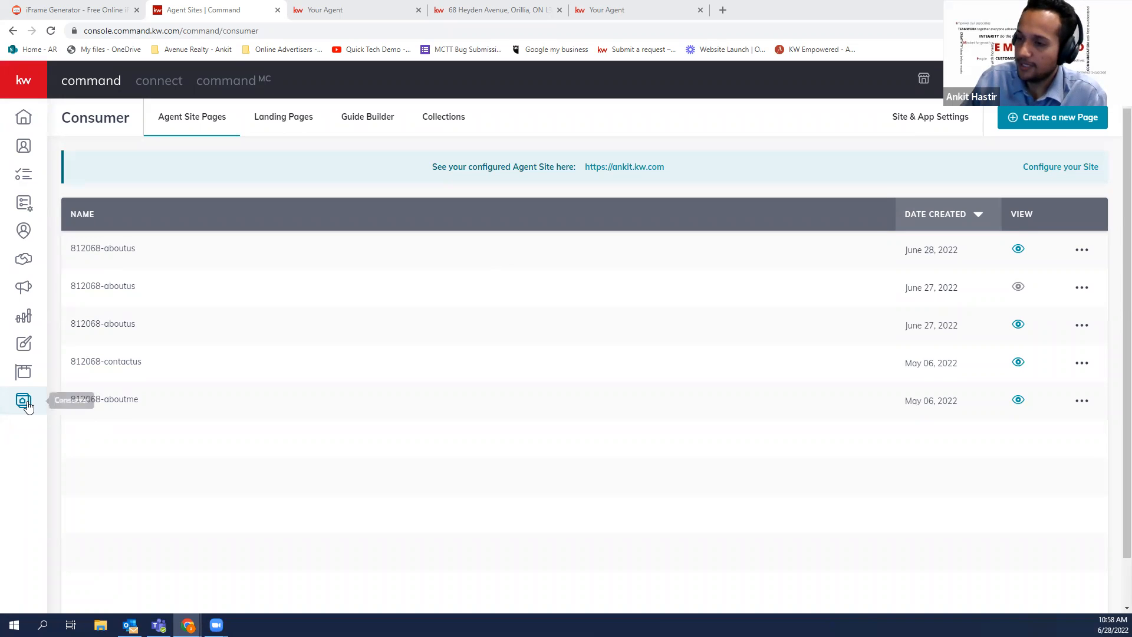
# From Landing Pages, exit the page editor and bring up the Create a New Page dialog
pyautogui.click(291, 132)
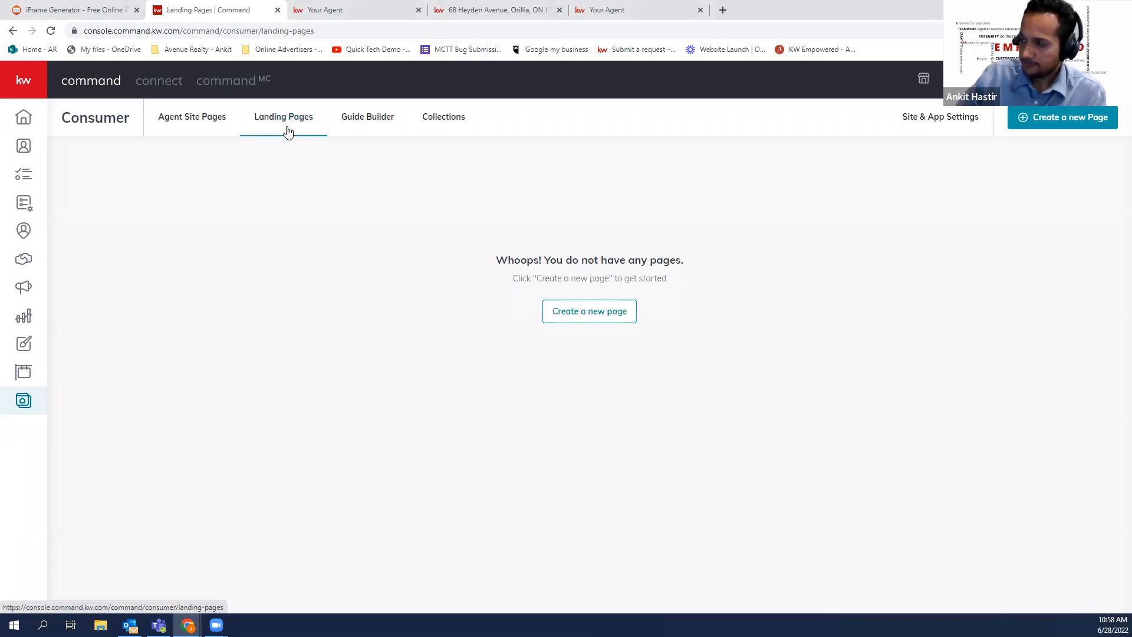
pyautogui.click(582, 324)
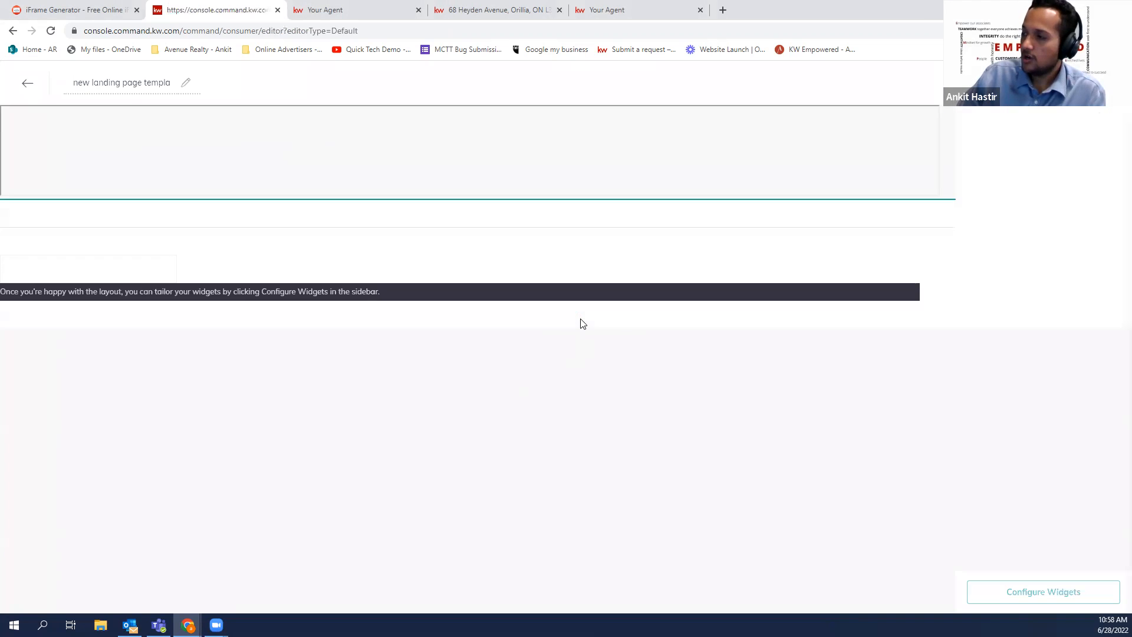
pyautogui.click(27, 83)
pyautogui.click(595, 378)
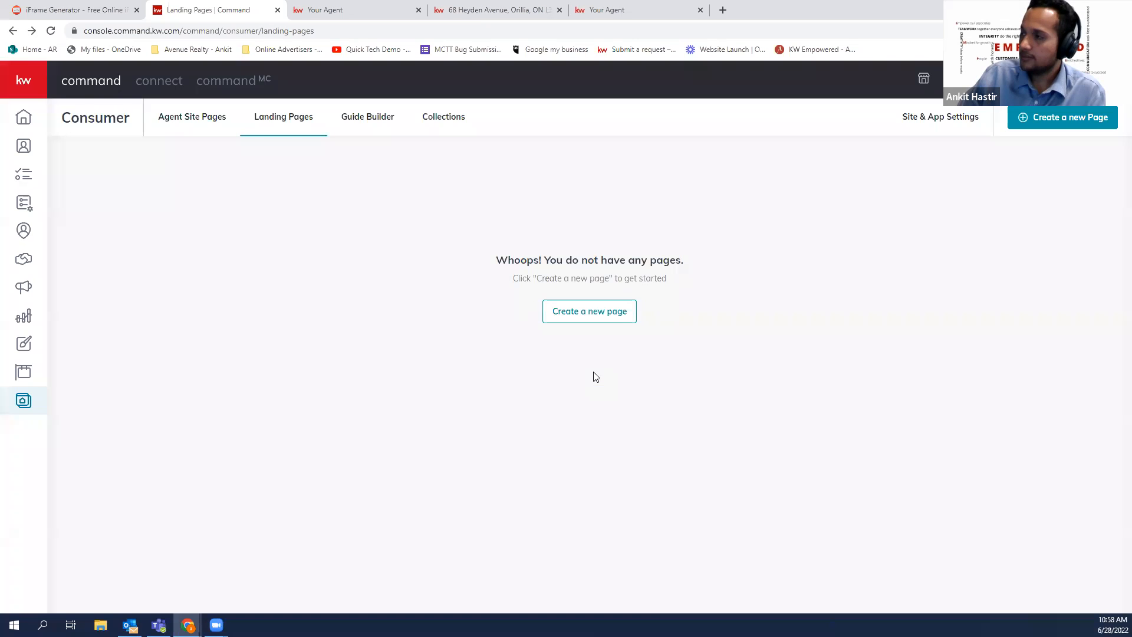
pyautogui.click(1073, 118)
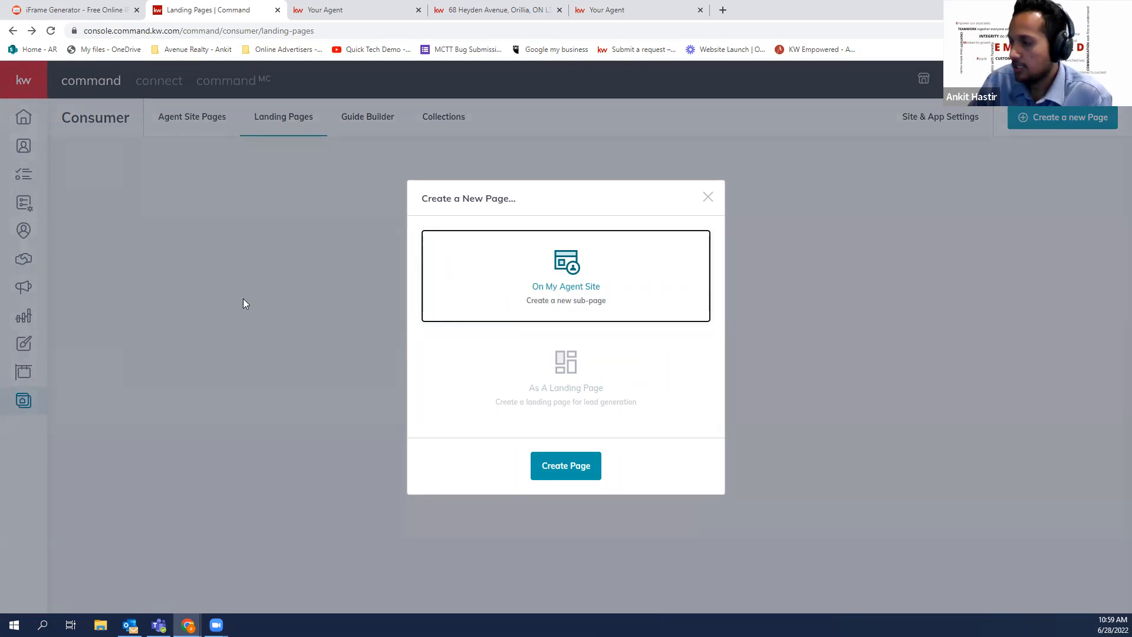
pyautogui.click(543, 475)
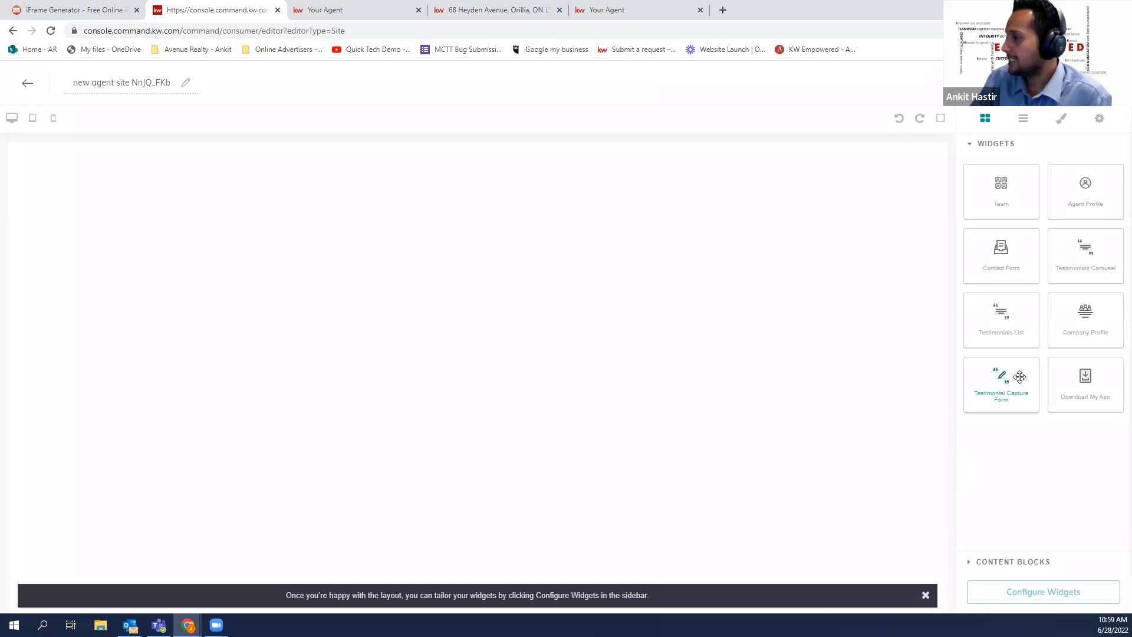
pyautogui.moveTo(1019, 377); pyautogui.dragTo(828, 357)
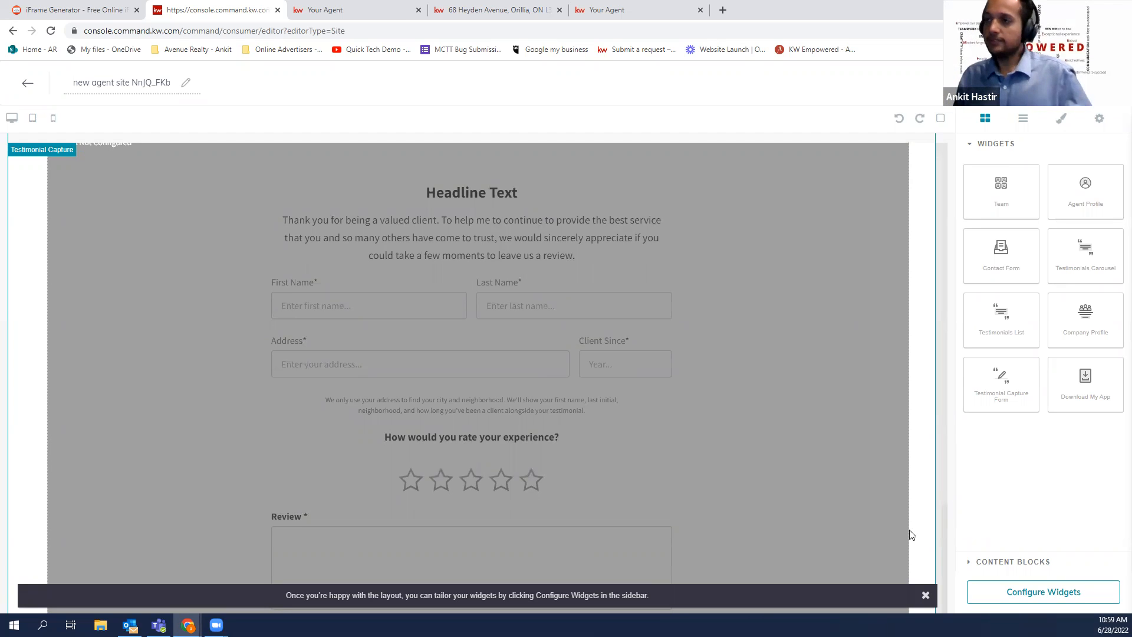
pyautogui.click(926, 596)
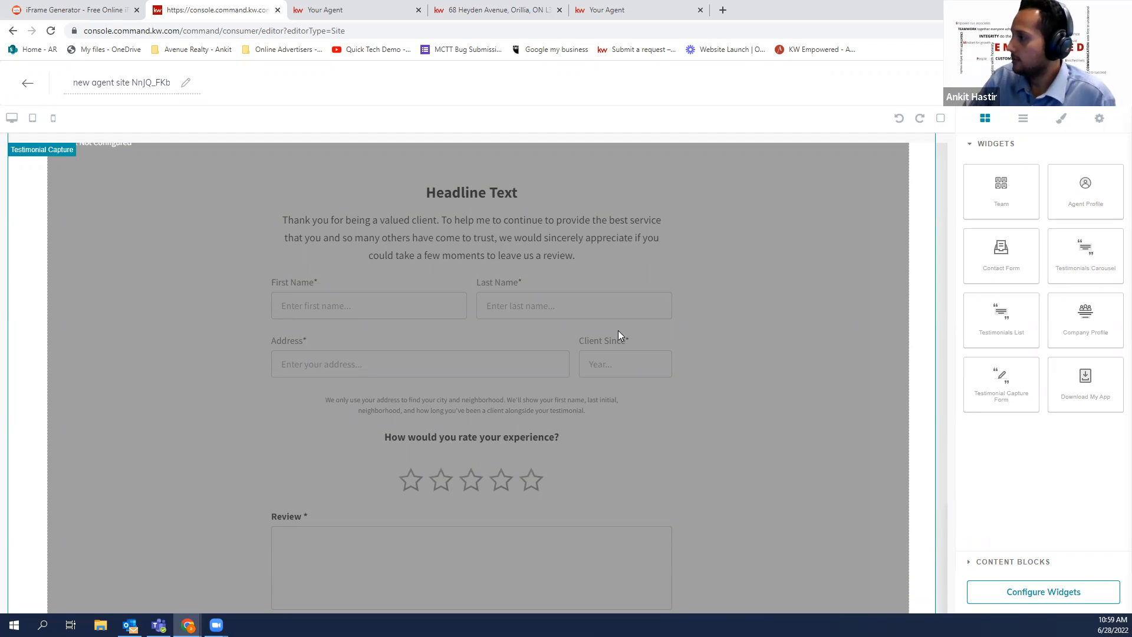
pyautogui.click(31, 87)
pyautogui.click(606, 373)
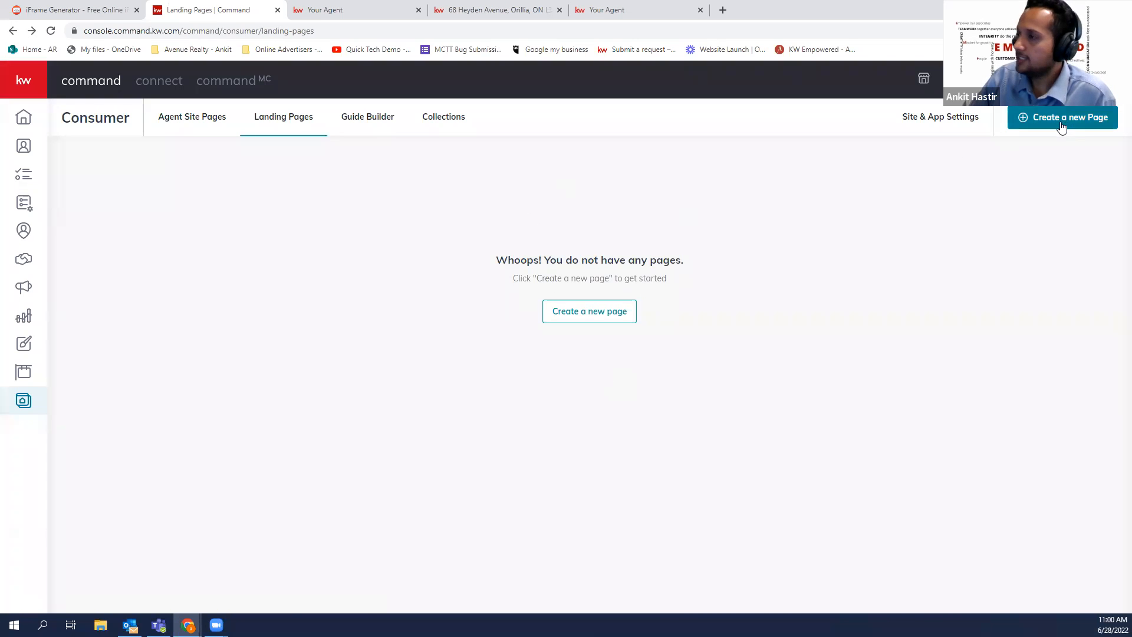
pyautogui.click(1058, 121)
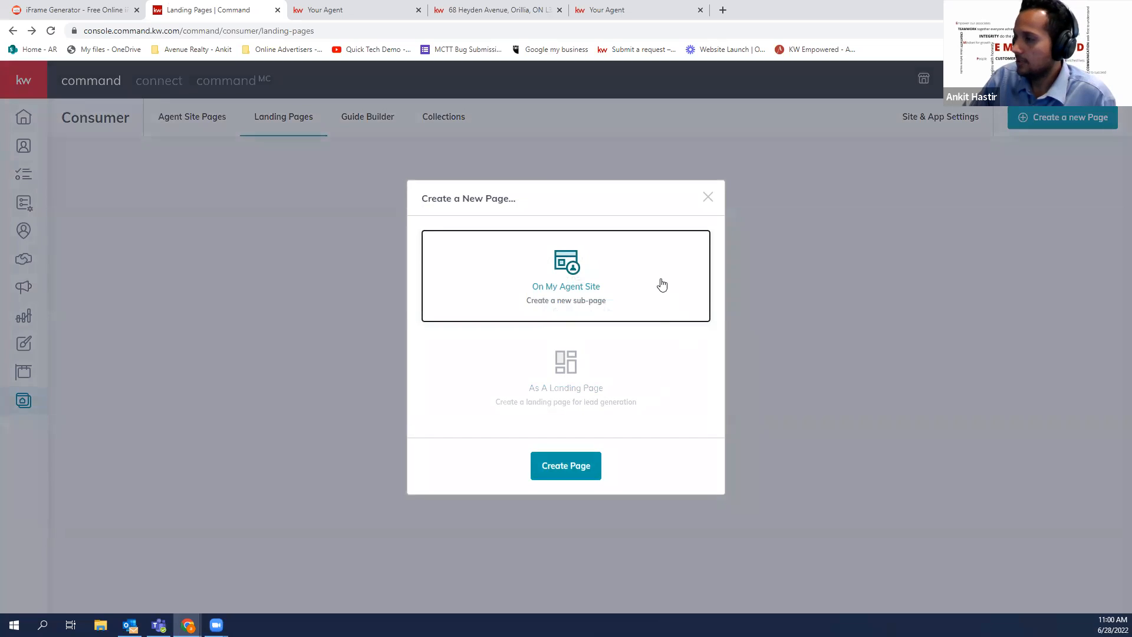
# Create a new landing page and drop a Market Snap block onto it
pyautogui.click(626, 391)
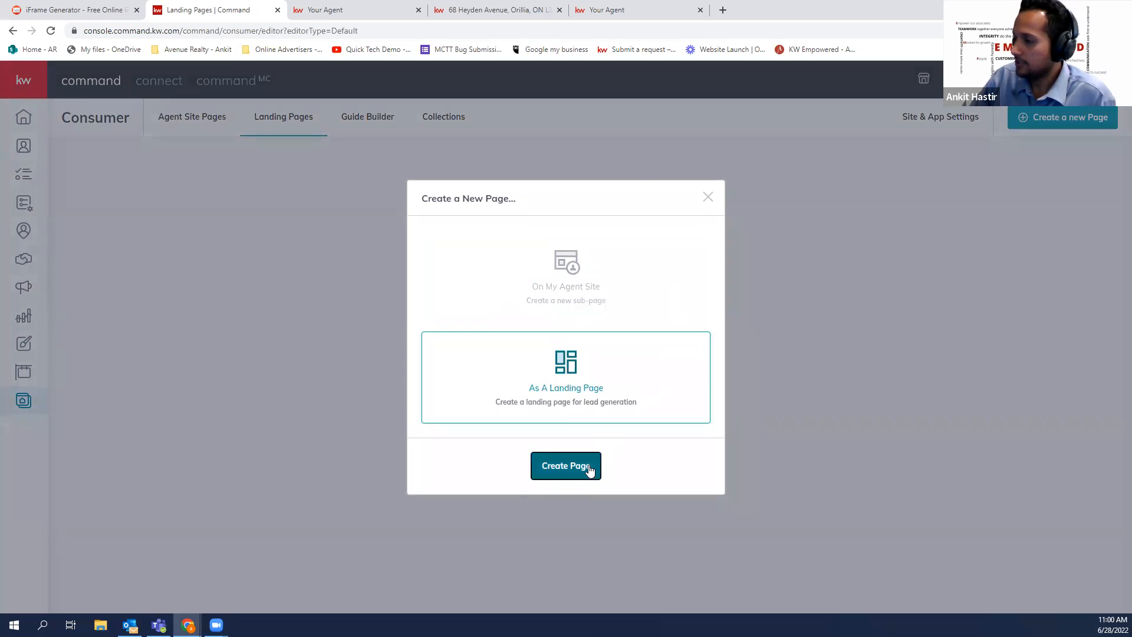
pyautogui.click(589, 467)
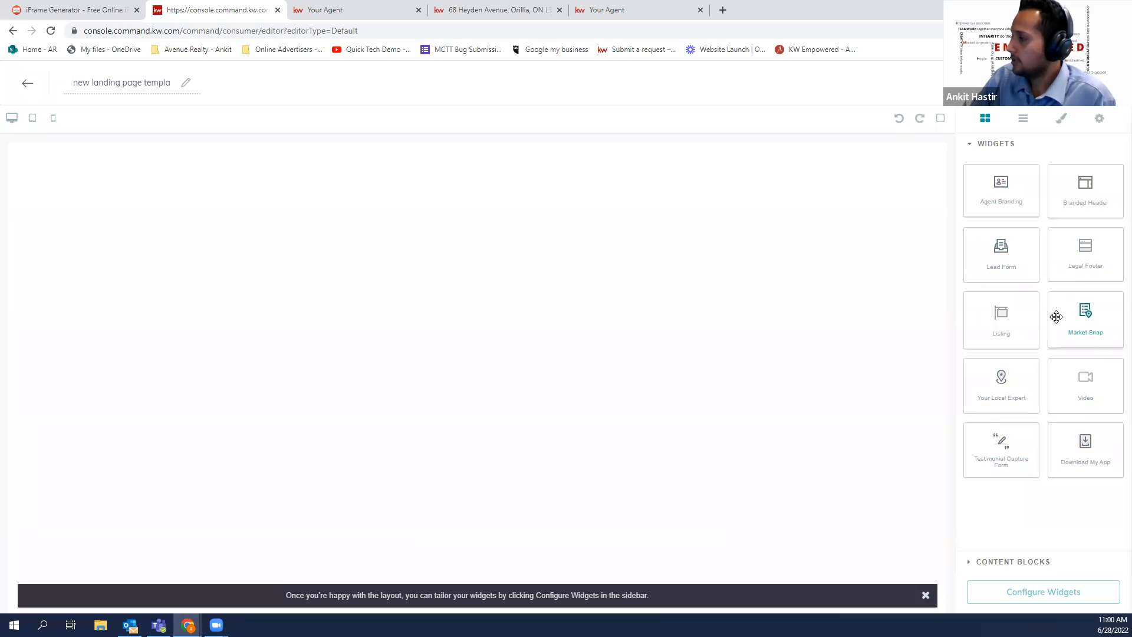
pyautogui.moveTo(1073, 314); pyautogui.dragTo(836, 316)
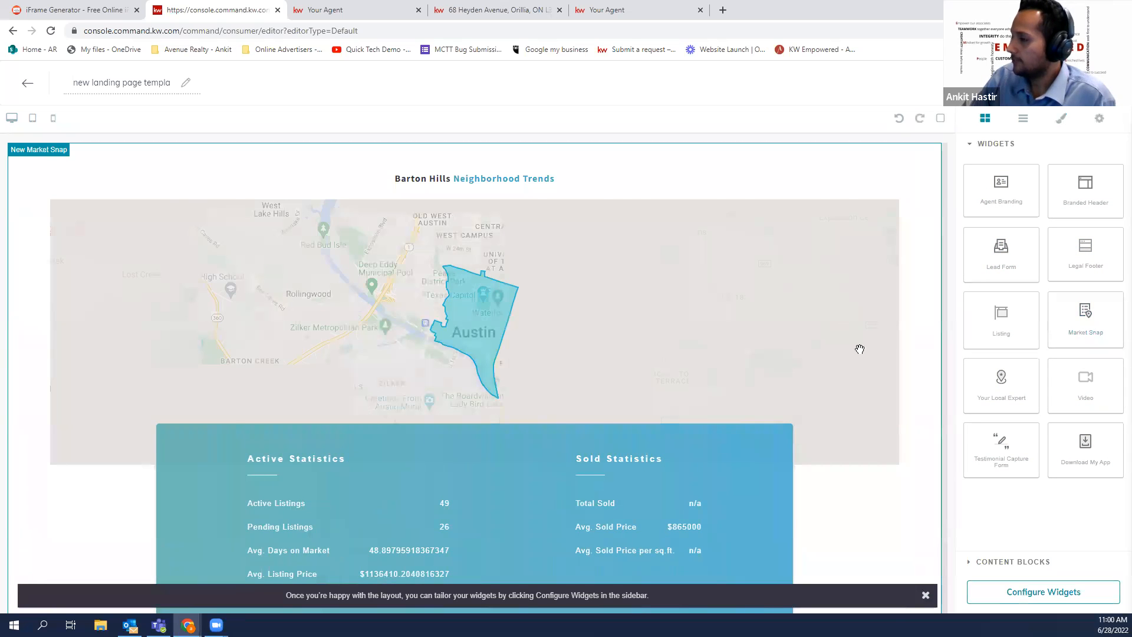
# Add a Download My App widget below it and confirm updating the landing page
pyautogui.scroll(-1, 885, 378)
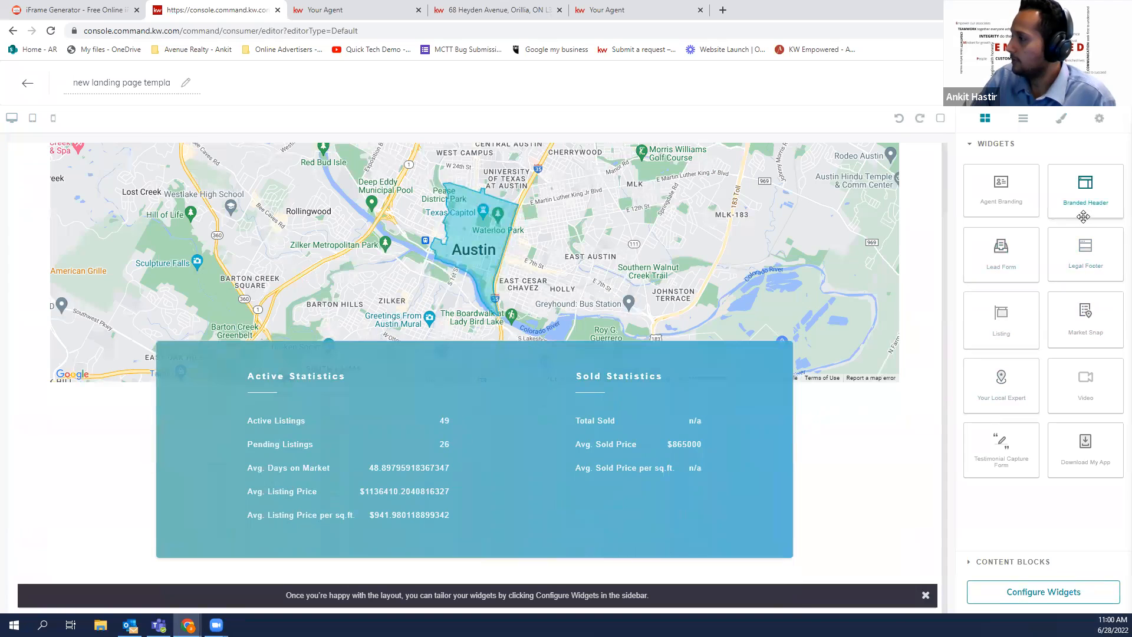
pyautogui.scroll(3, 793, 351)
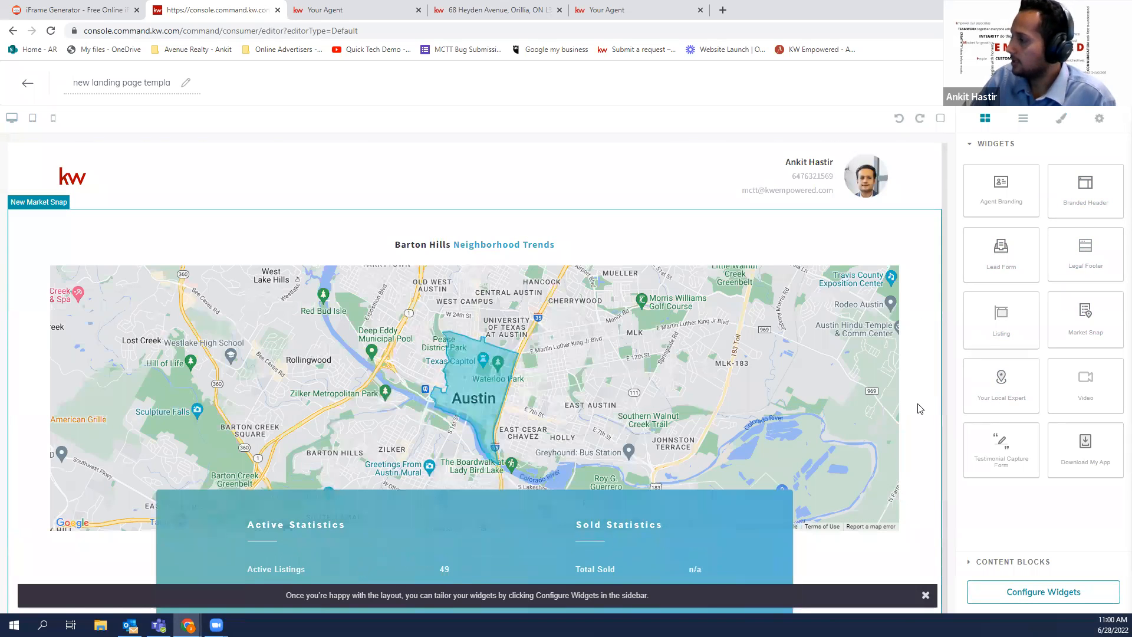
pyautogui.scroll(-1, 937, 424)
pyautogui.scroll(-2, 1082, 412)
pyautogui.moveTo(1085, 443); pyautogui.dragTo(846, 505)
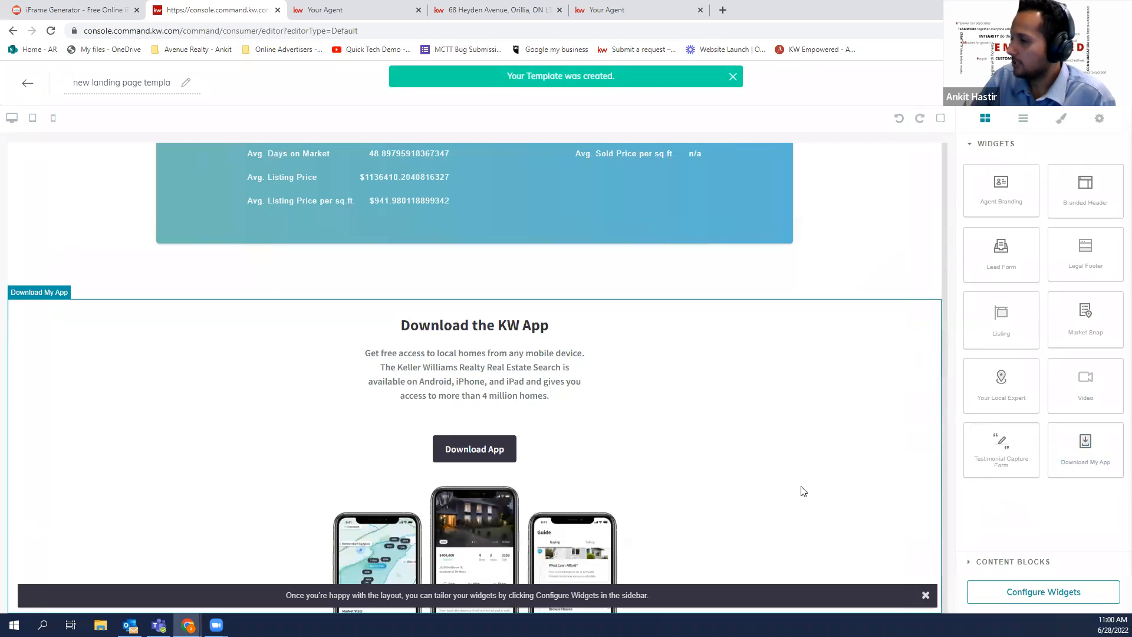
pyautogui.scroll(2, 765, 475)
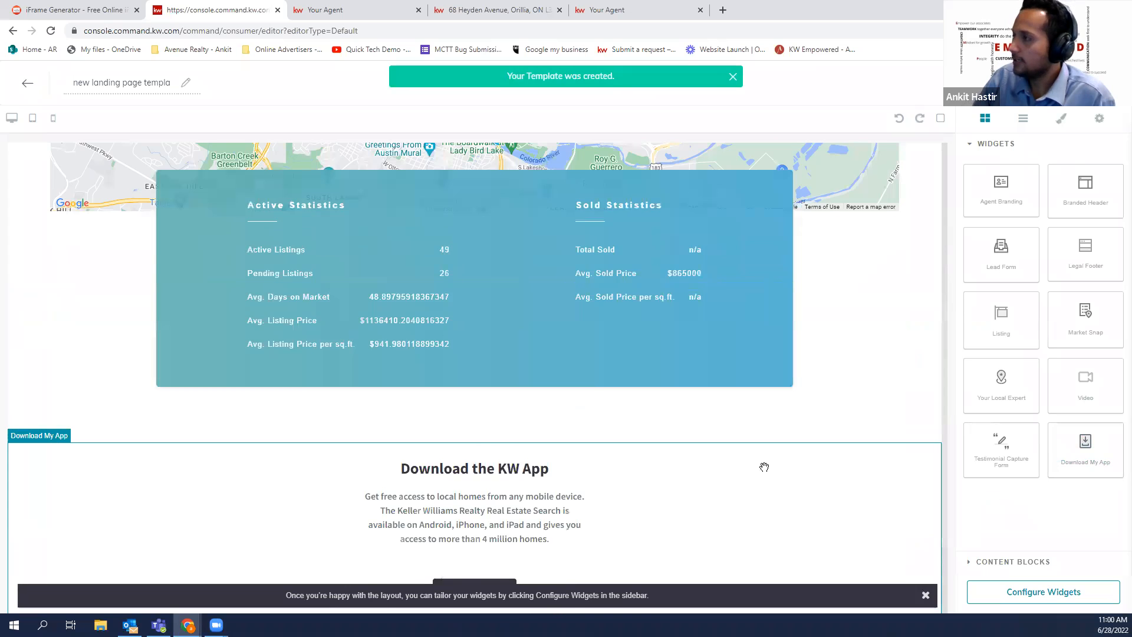
pyautogui.scroll(5, 764, 467)
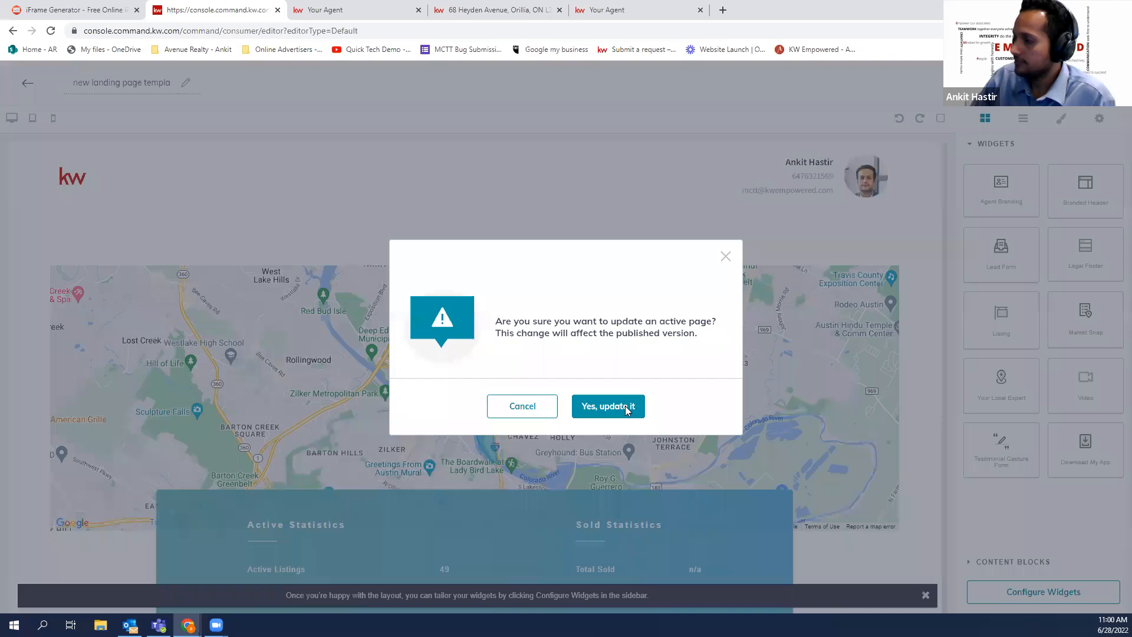
pyautogui.click(625, 406)
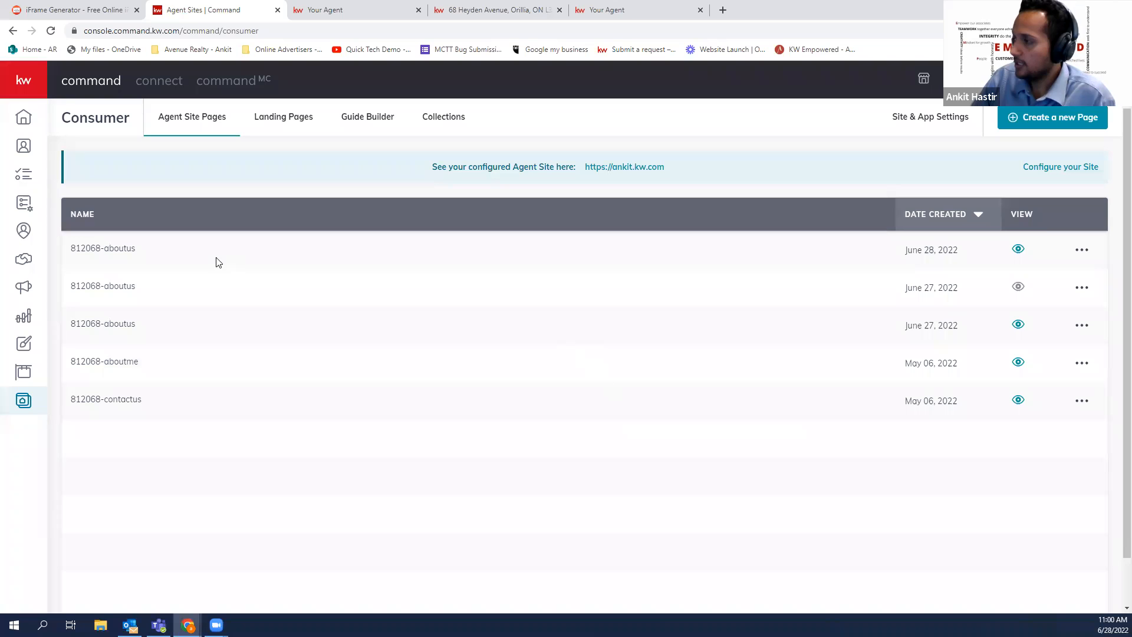
# Open the new landing page for editing from the Landing Pages list
pyautogui.click(285, 118)
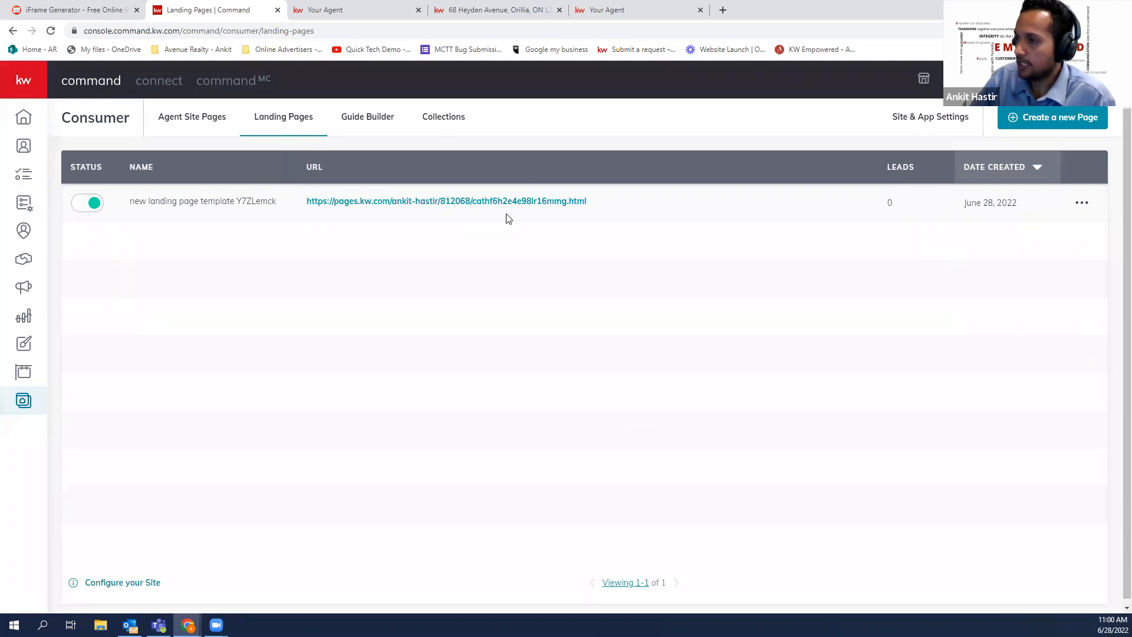
pyautogui.click(1084, 210)
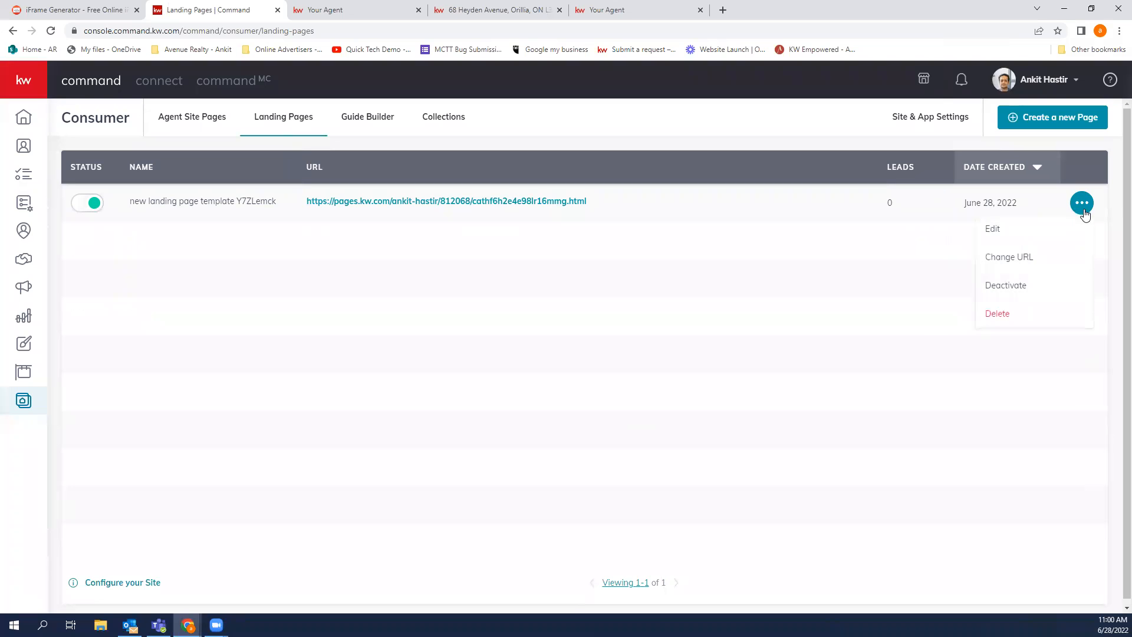
pyautogui.click(1063, 239)
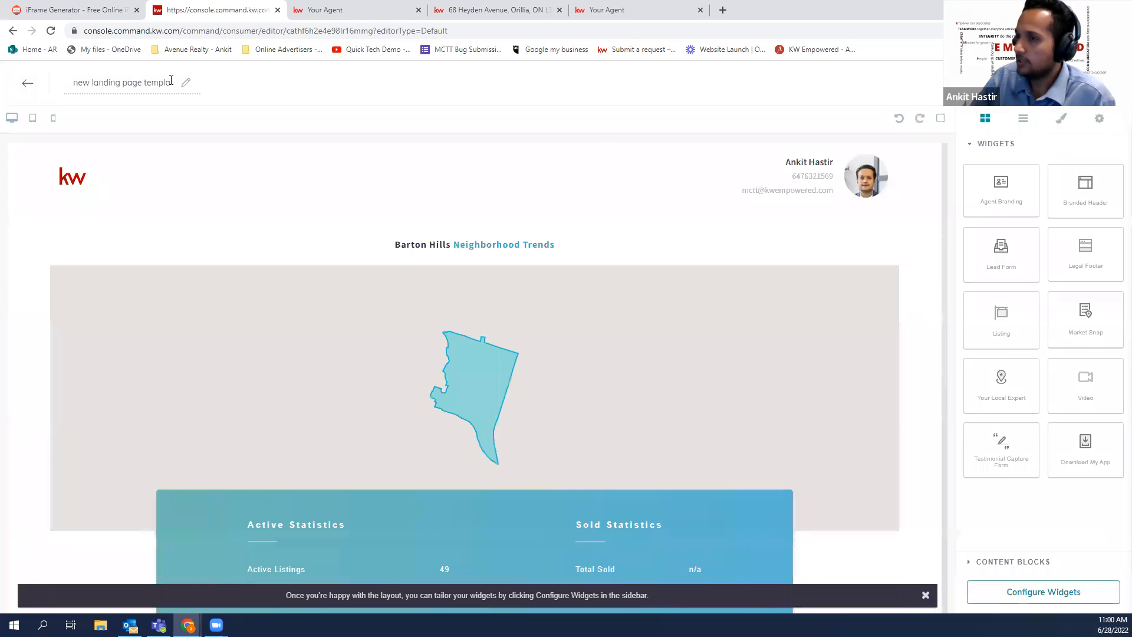
# Retitle the landing page 'Market snapshot', save the update, and return to Landing Pages
pyautogui.moveTo(171, 80); pyautogui.dragTo(78, 72)
pyautogui.hotkey('ctrl', 'a')
pyautogui.press('BackSpace')
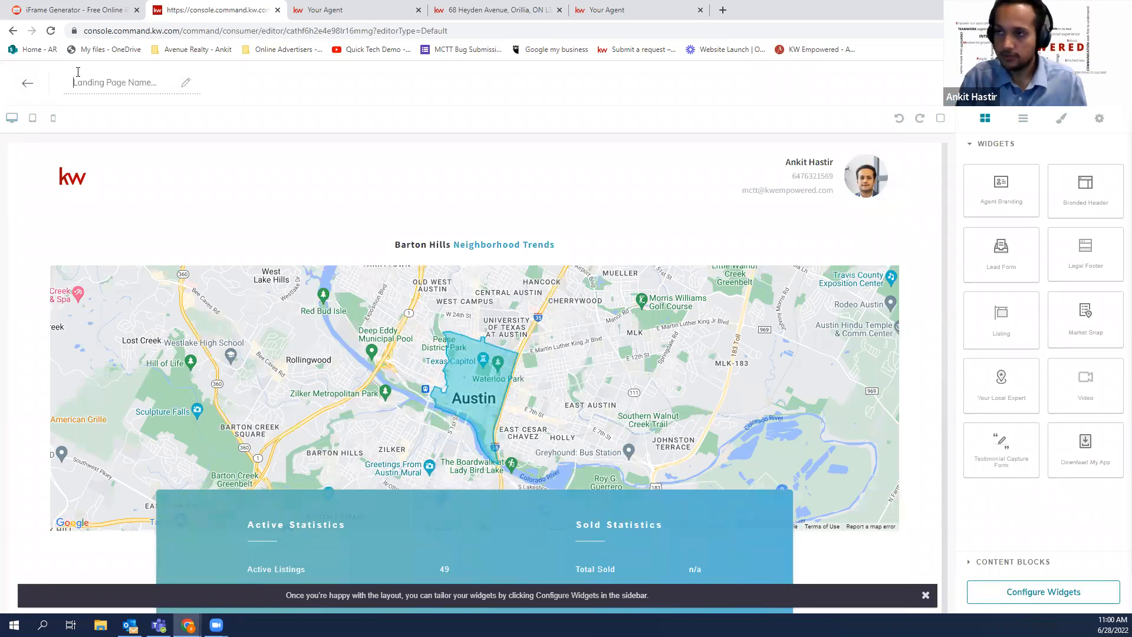
pyautogui.write('mARKET SNAP')
pyautogui.hotkey('ctrl', 'a')
pyautogui.press('BackSpace')
pyautogui.write('M')
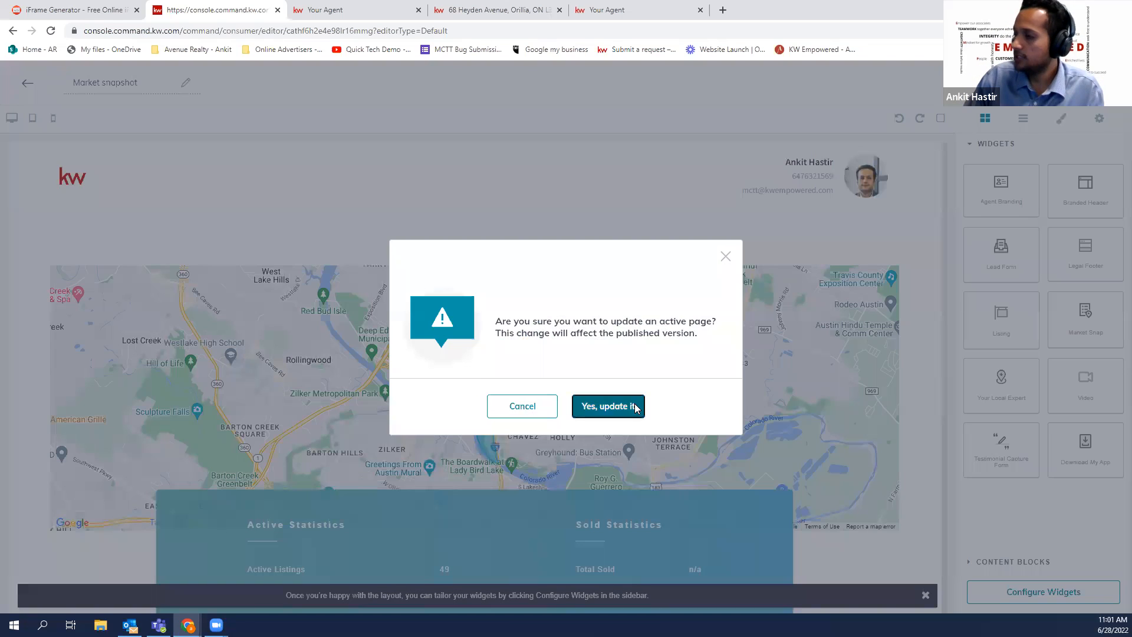
pyautogui.click(633, 403)
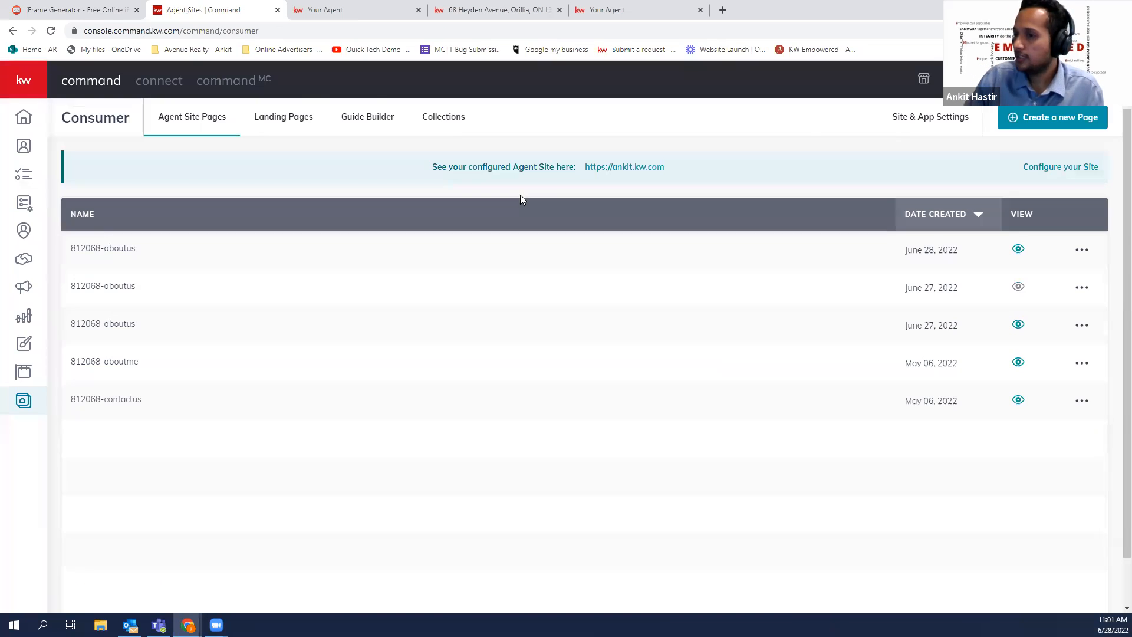
pyautogui.click(281, 116)
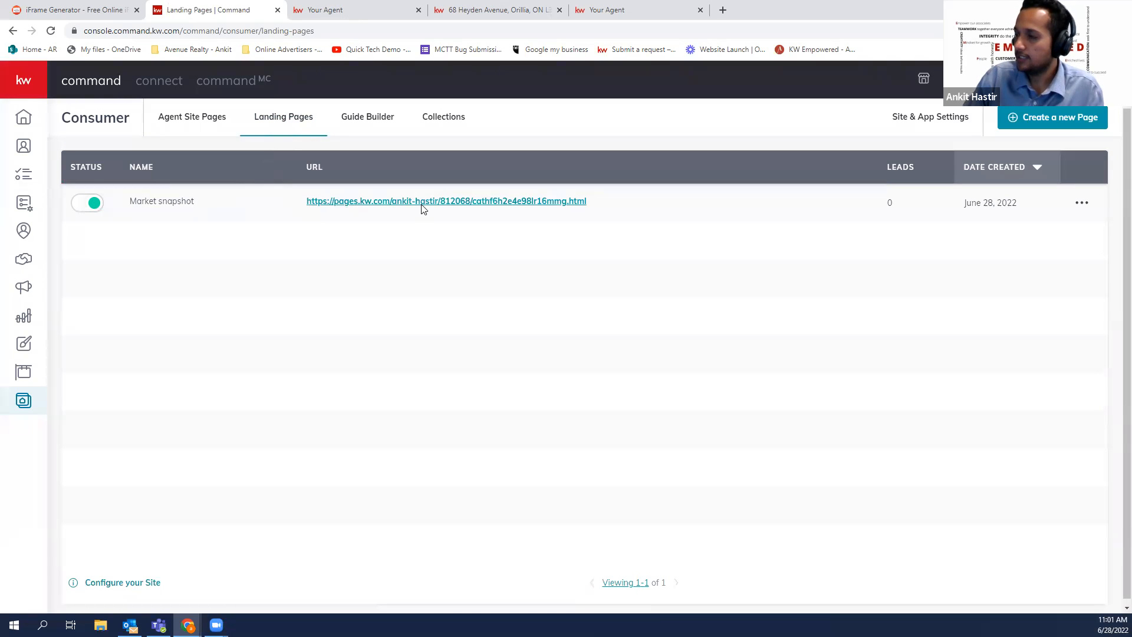
# Check the agent site's page navigation, cancel adding a page, and return to Landing Pages
pyautogui.click(188, 120)
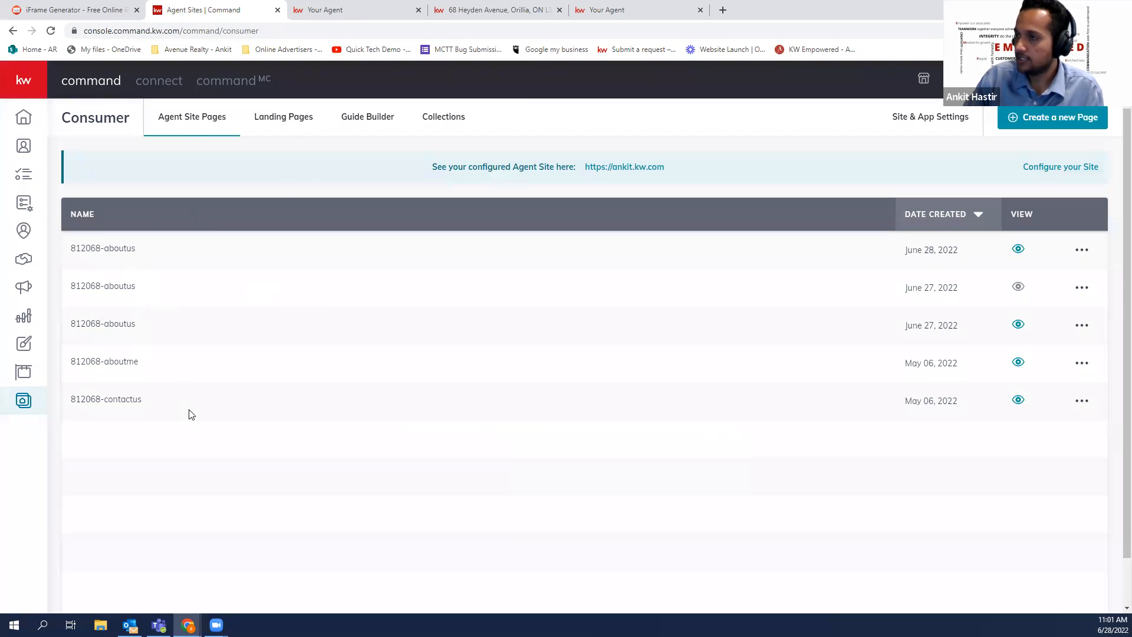
pyautogui.click(299, 117)
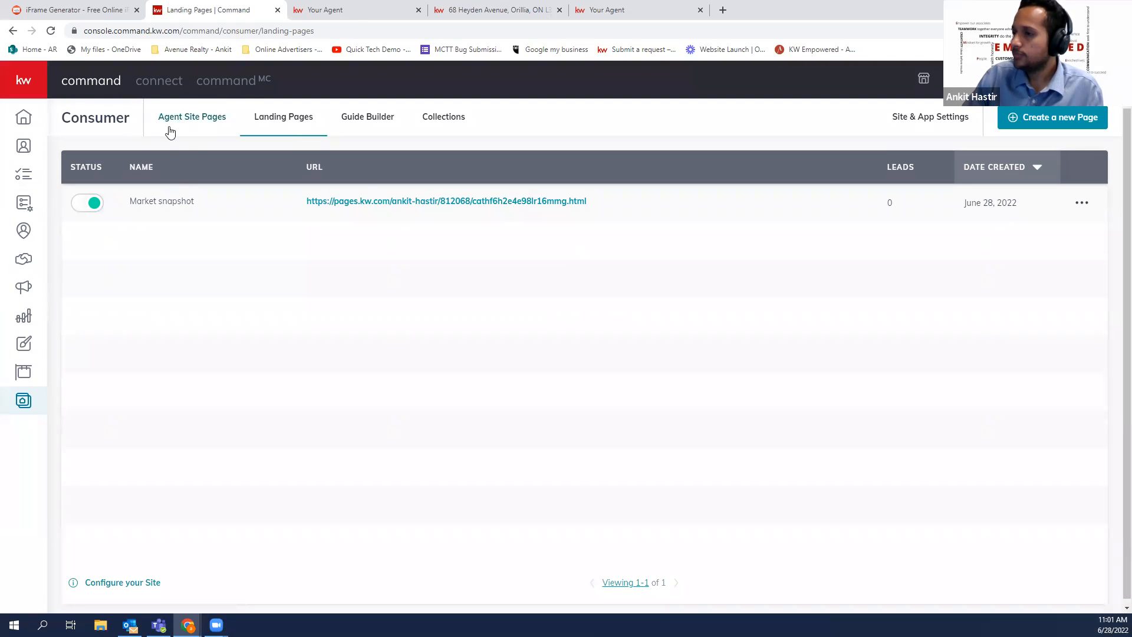
pyautogui.click(888, 121)
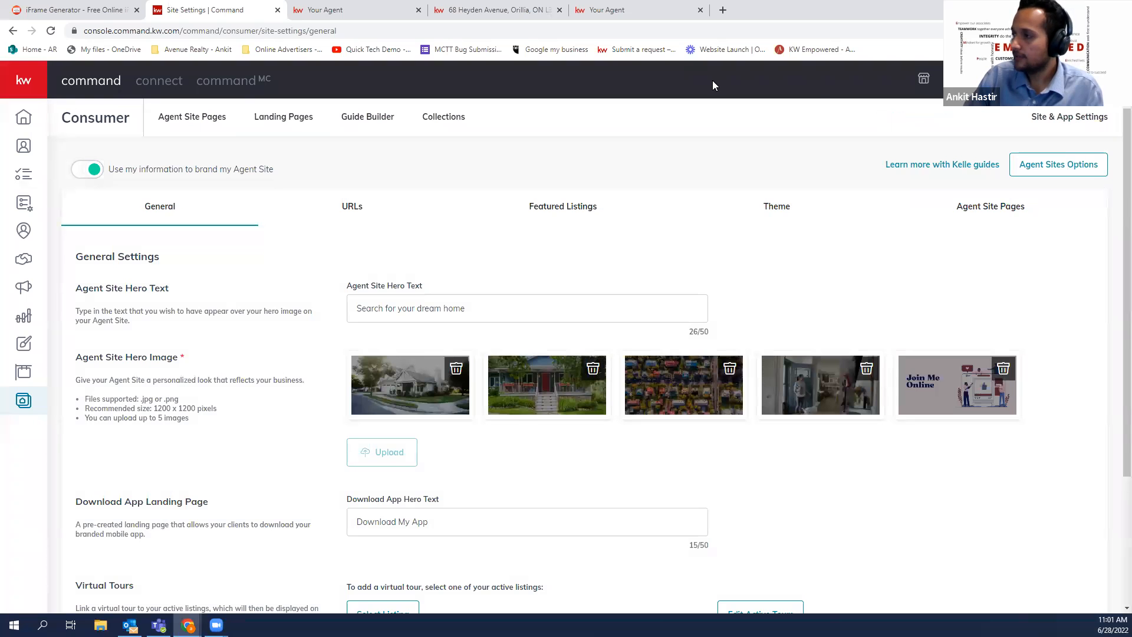
pyautogui.click(963, 214)
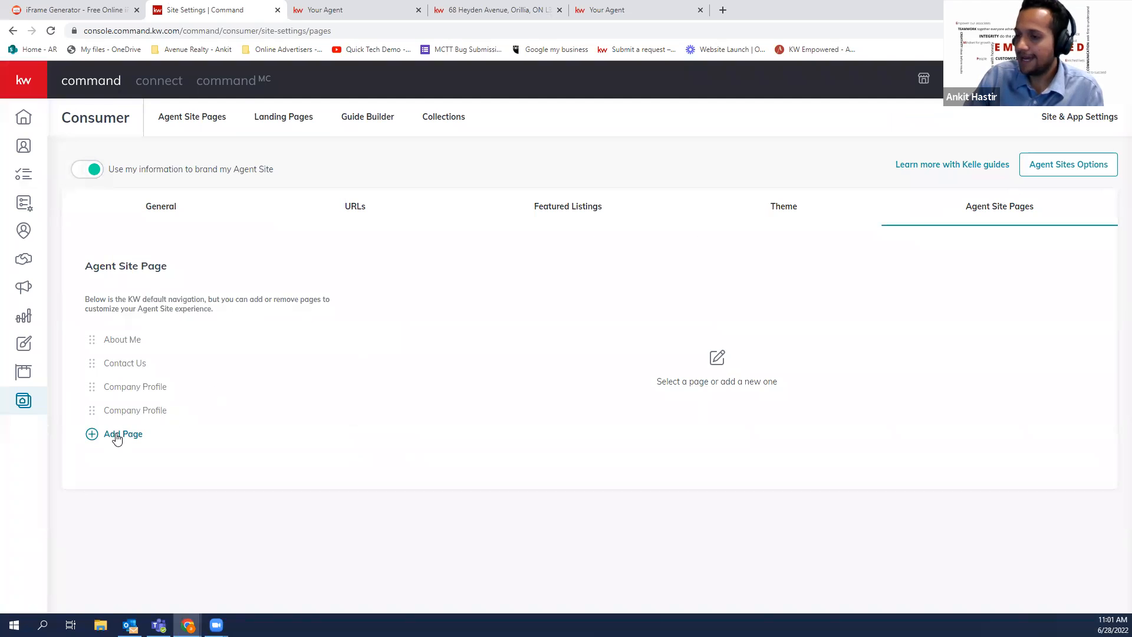
pyautogui.click(116, 436)
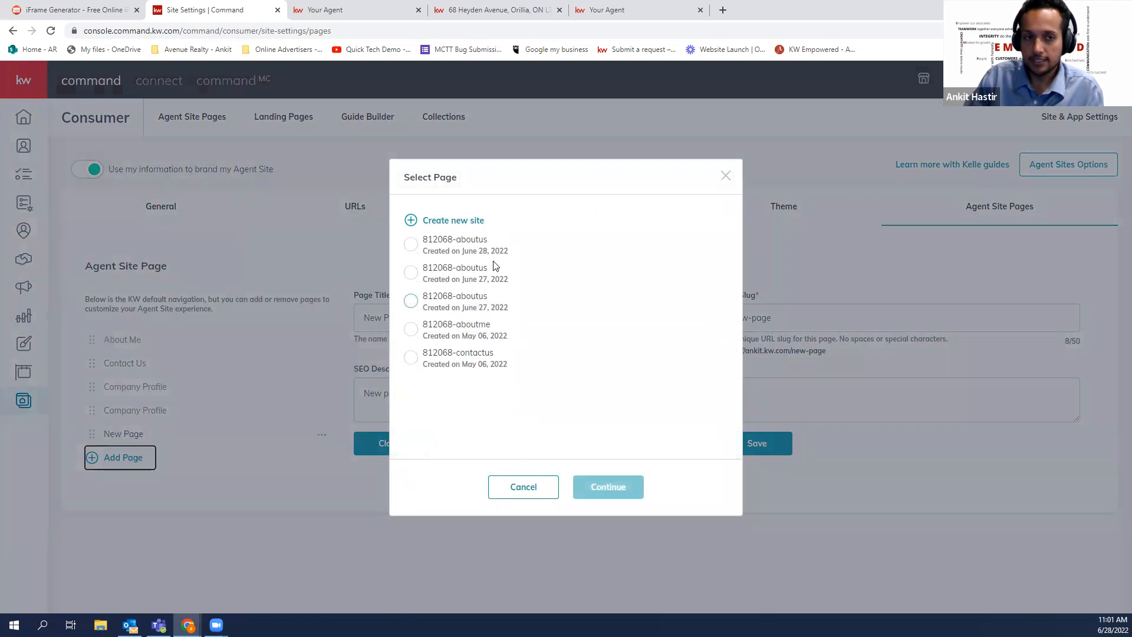
pyautogui.click(528, 494)
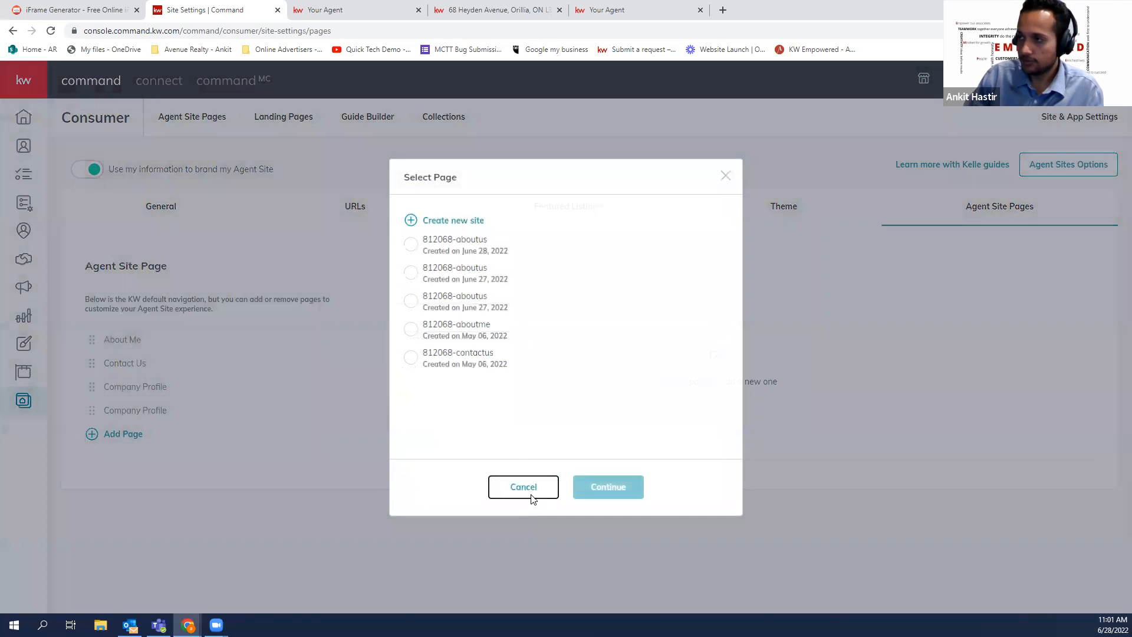
pyautogui.click(306, 125)
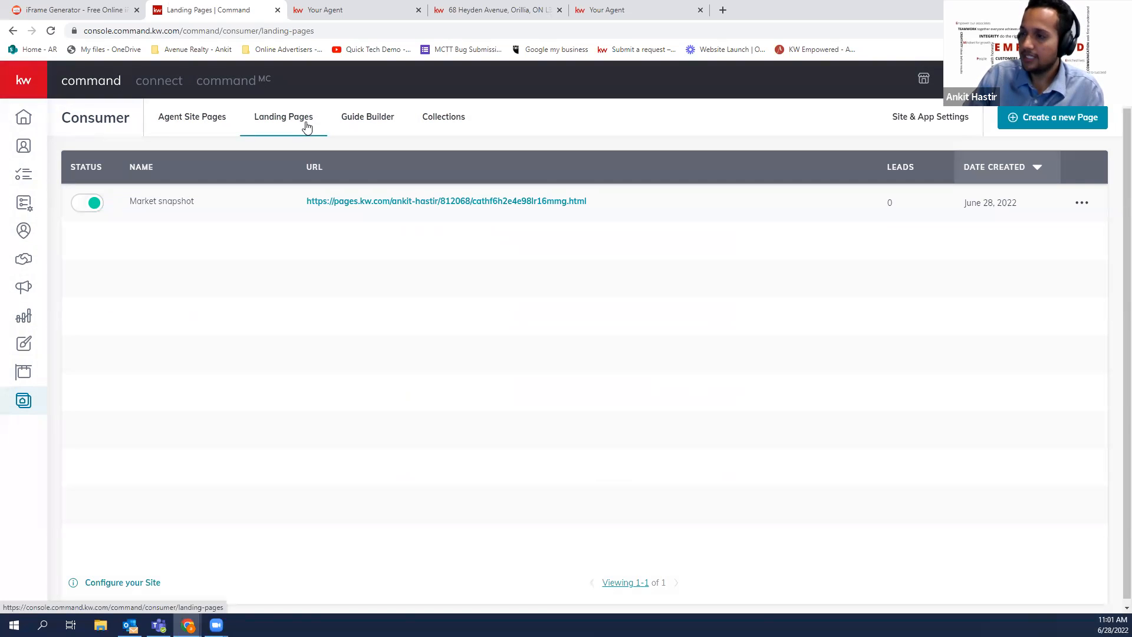
# Open the Market snapshot landing page and reveal its full https web address
pyautogui.click(377, 203)
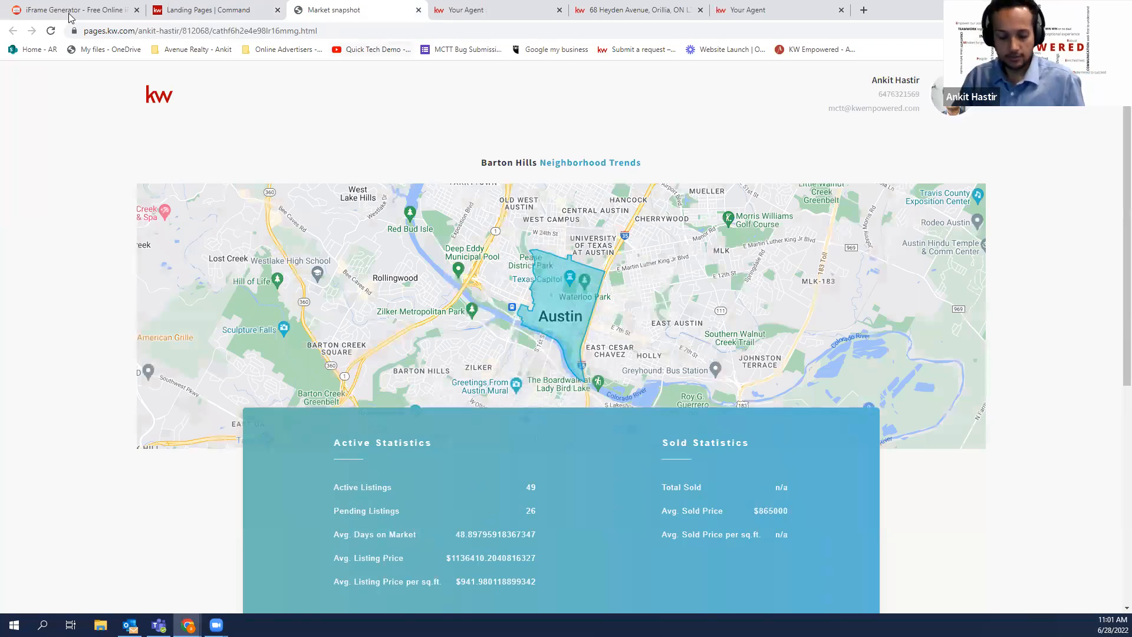
pyautogui.click(326, 29)
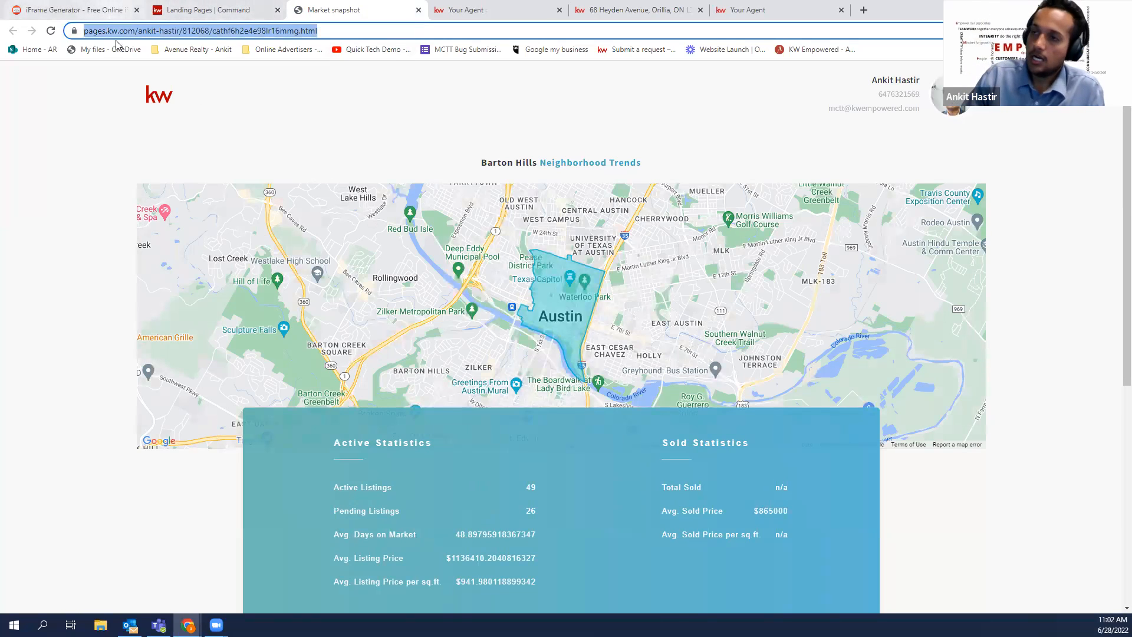
pyautogui.click(394, 34)
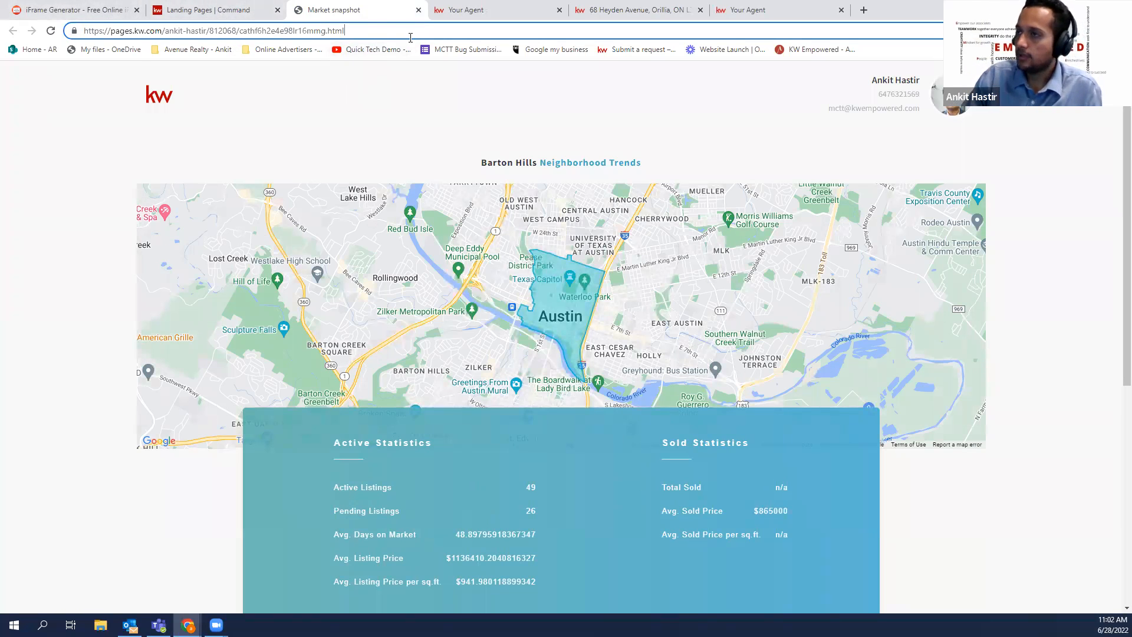
# Back on Landing Pages, create a new On My Agent Site sub-page
pyautogui.click(242, 7)
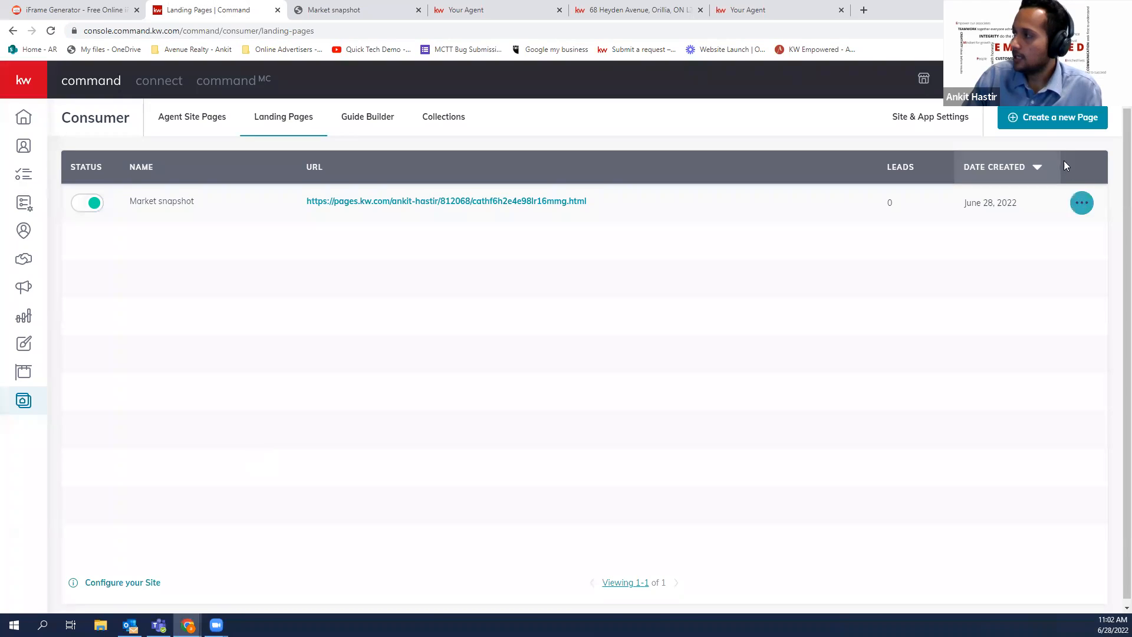
pyautogui.click(1055, 127)
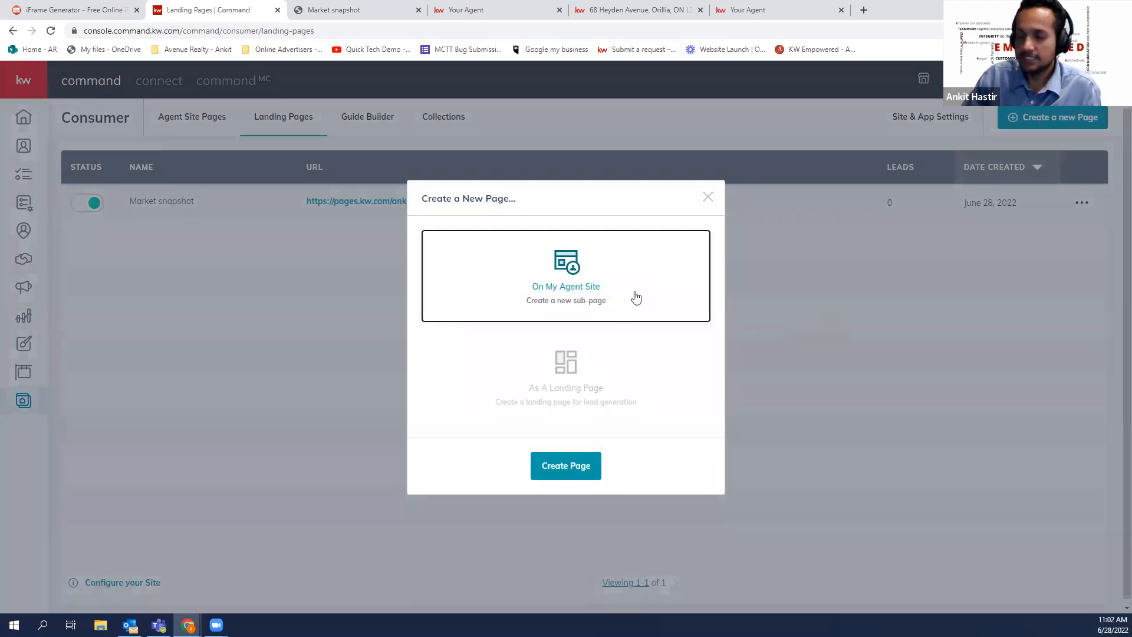
pyautogui.click(566, 479)
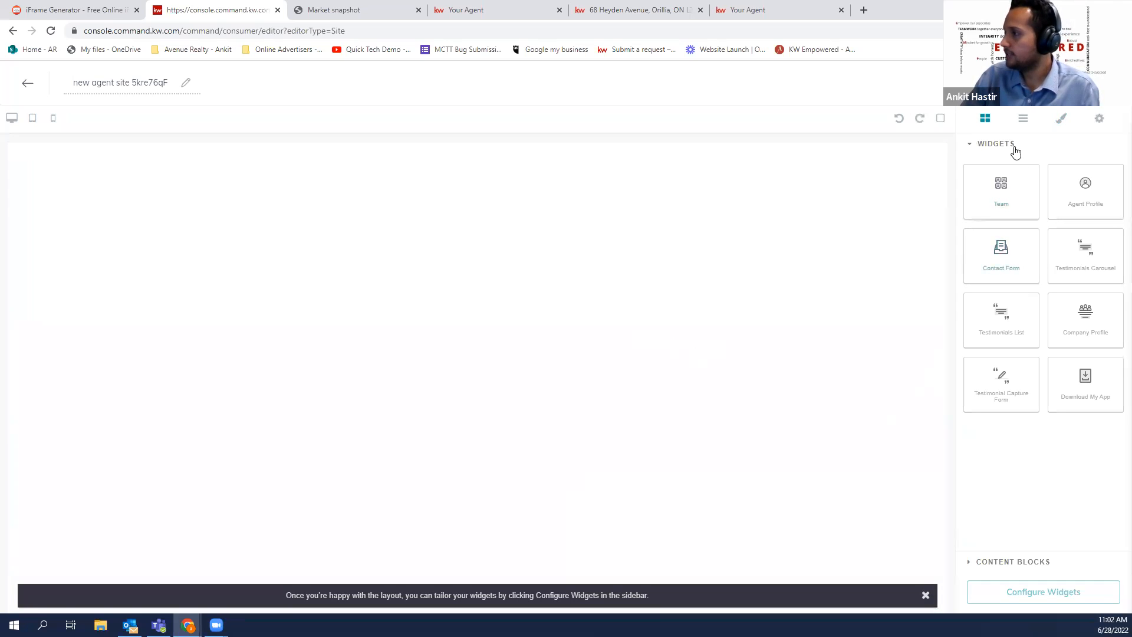
# Drag a Text content block onto the new sub-page and clear its placeholder text
pyautogui.click(982, 561)
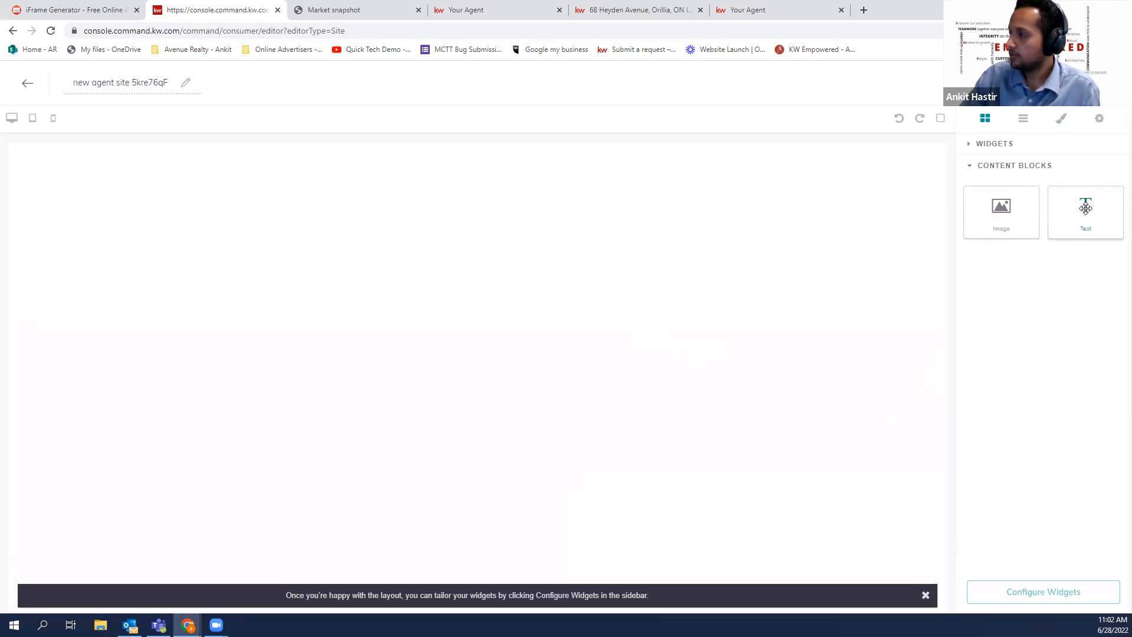
pyautogui.moveTo(1085, 207); pyautogui.dragTo(697, 218)
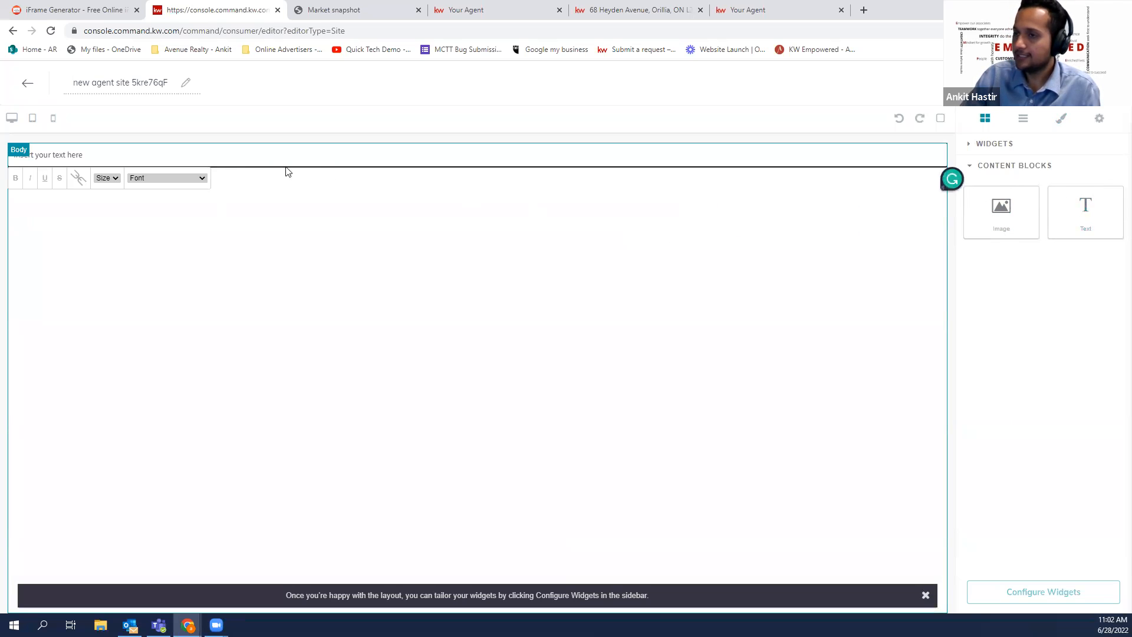
pyautogui.click(239, 154)
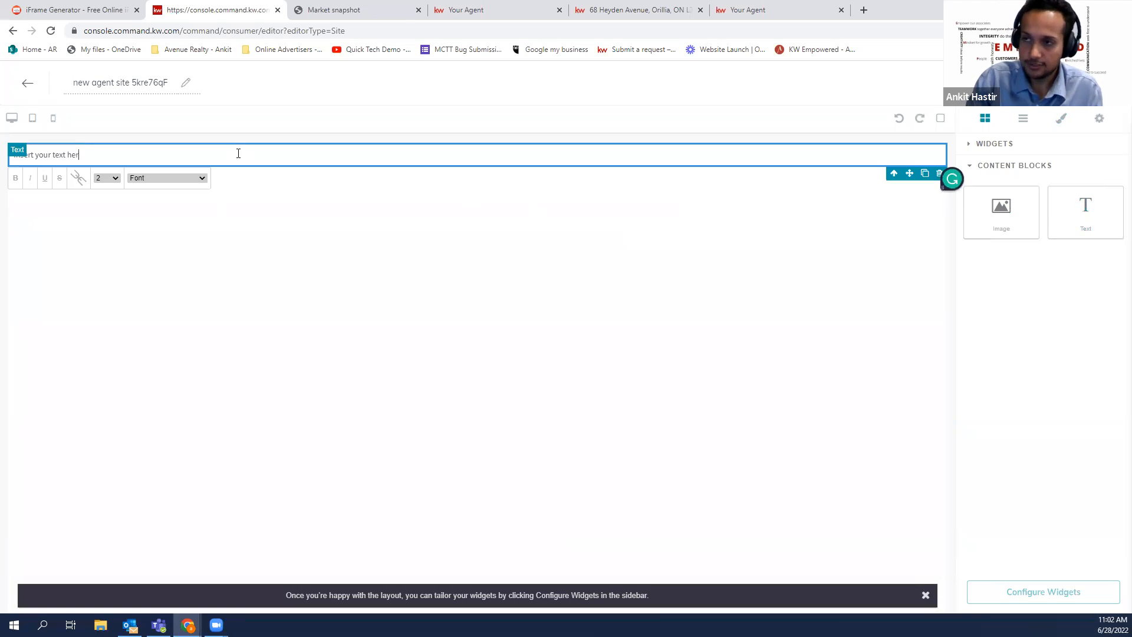
pyautogui.press('BackSpace')
pyautogui.press('BackSpace')
pyautogui.press('BackSpace')
pyautogui.press('BackSpace')
pyautogui.press('BackSpace')
pyautogui.press('BackSpace')
pyautogui.press('BackSpace')
pyautogui.press('BackSpace')
pyautogui.press('BackSpace')
pyautogui.press('BackSpace')
pyautogui.press('BackSpace')
pyautogui.press('BackSpace')
pyautogui.press('BackSpace')
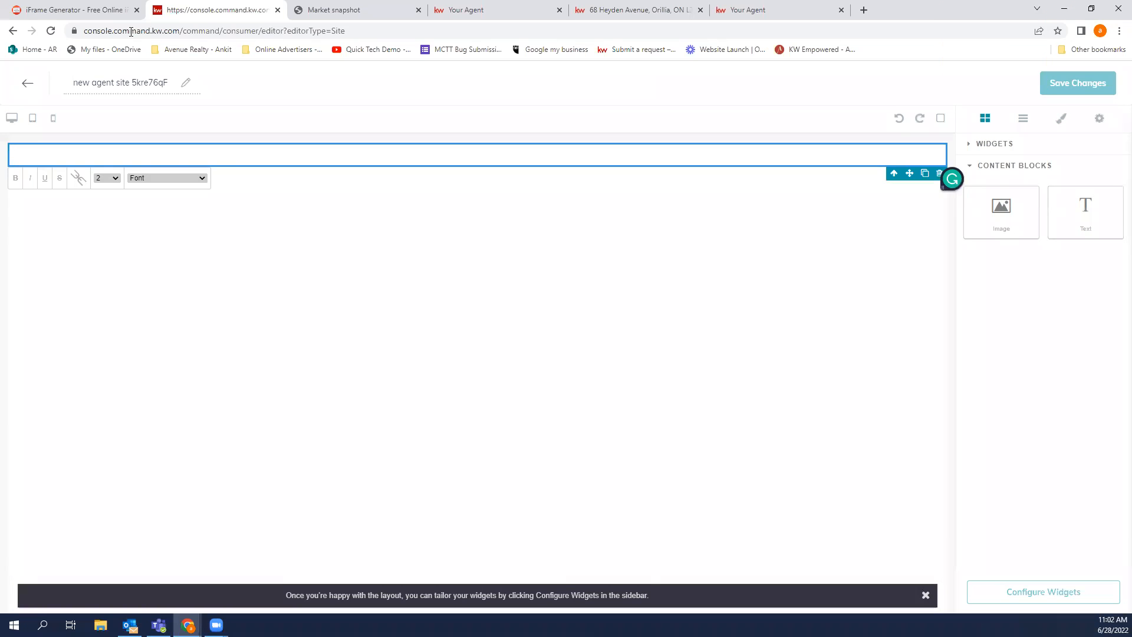
pyautogui.click(112, 15)
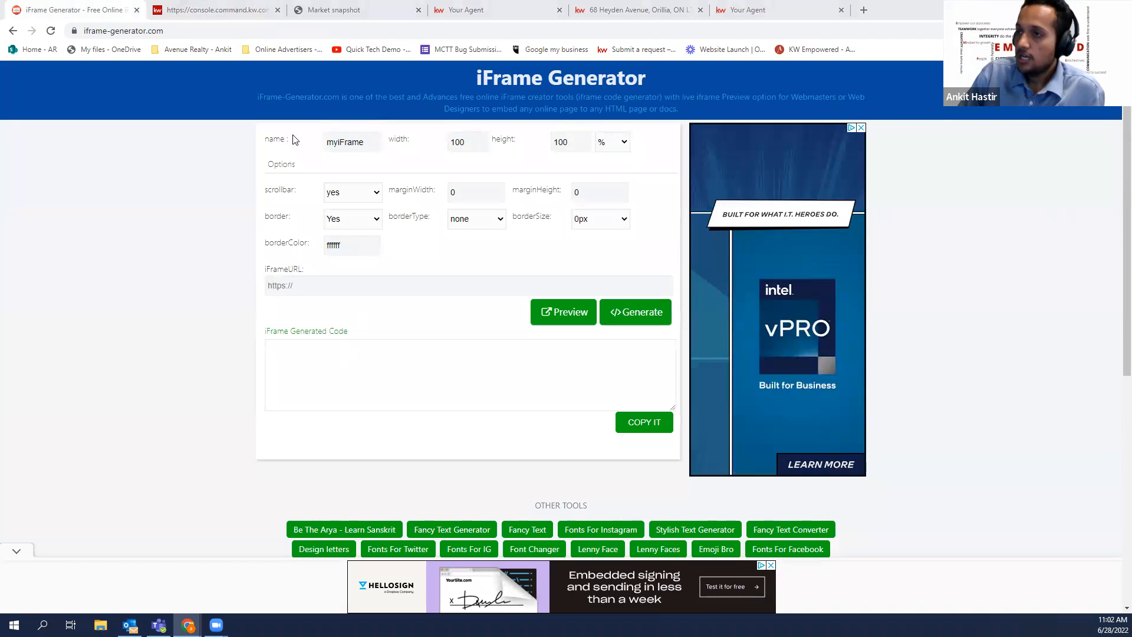
# Copy the Market snapshot landing page's web address
pyautogui.click(242, 10)
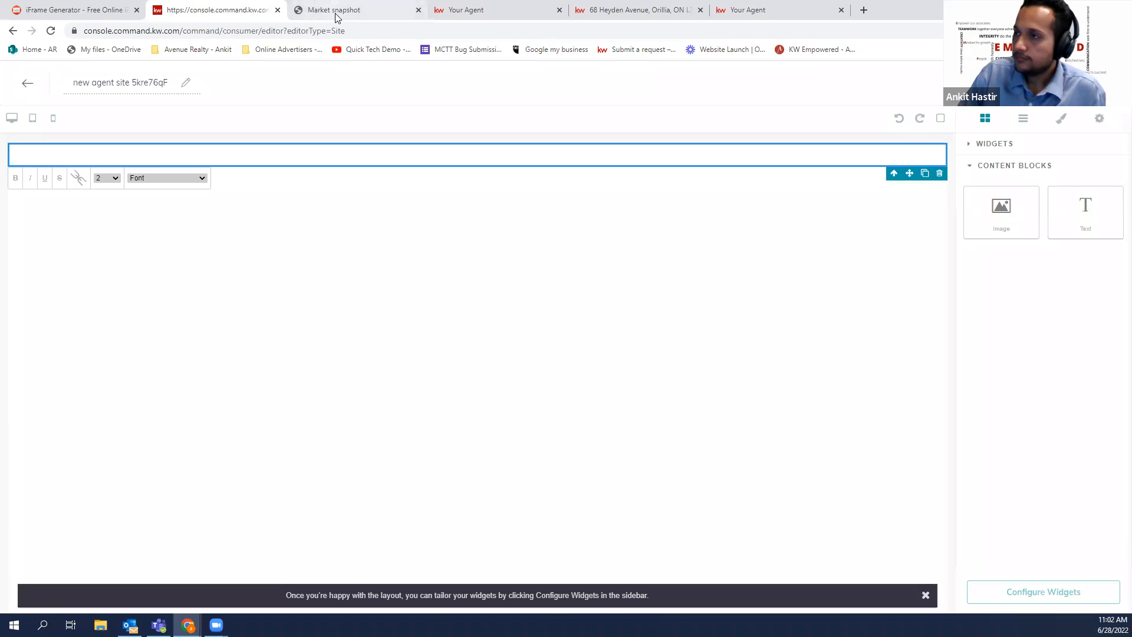
pyautogui.hotkey('ctrl', 'Tab')
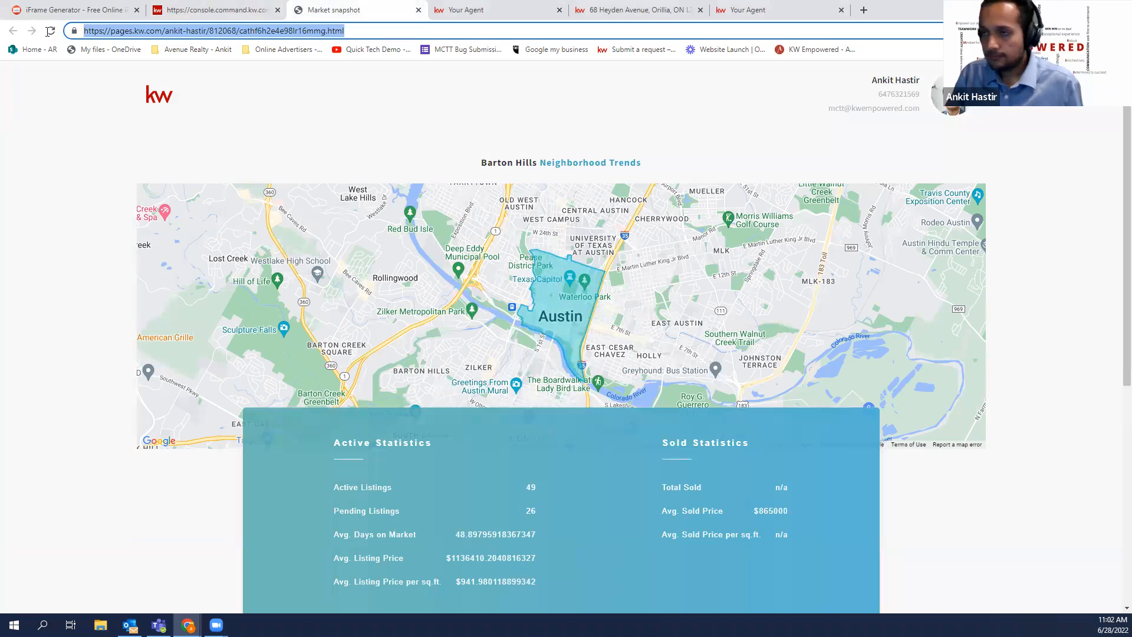
pyautogui.click(236, 7)
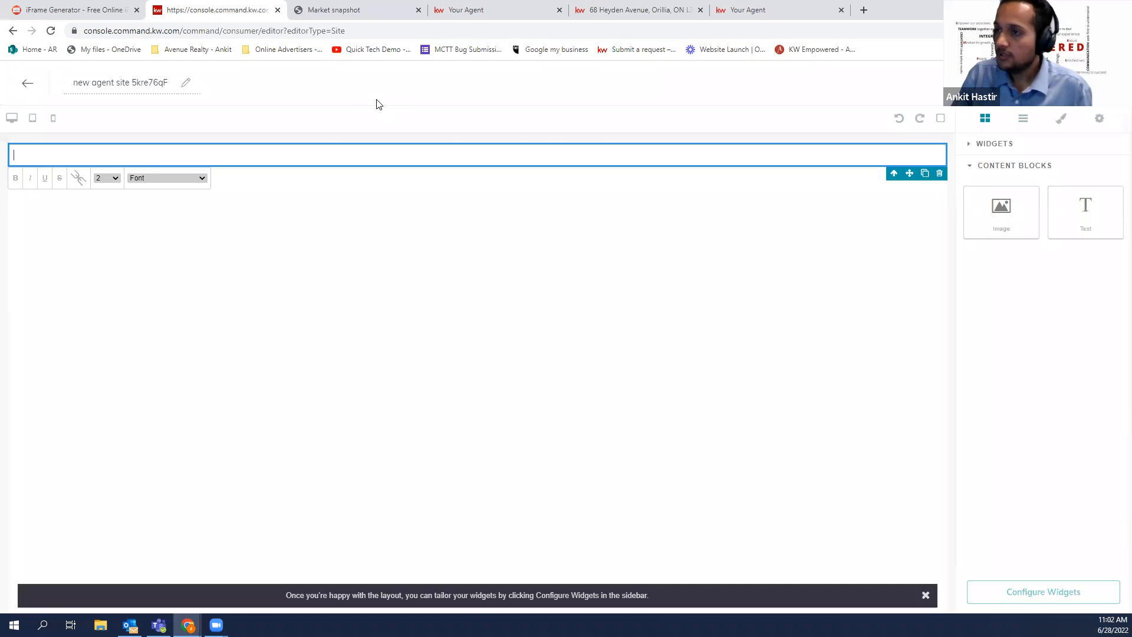
pyautogui.click(88, 7)
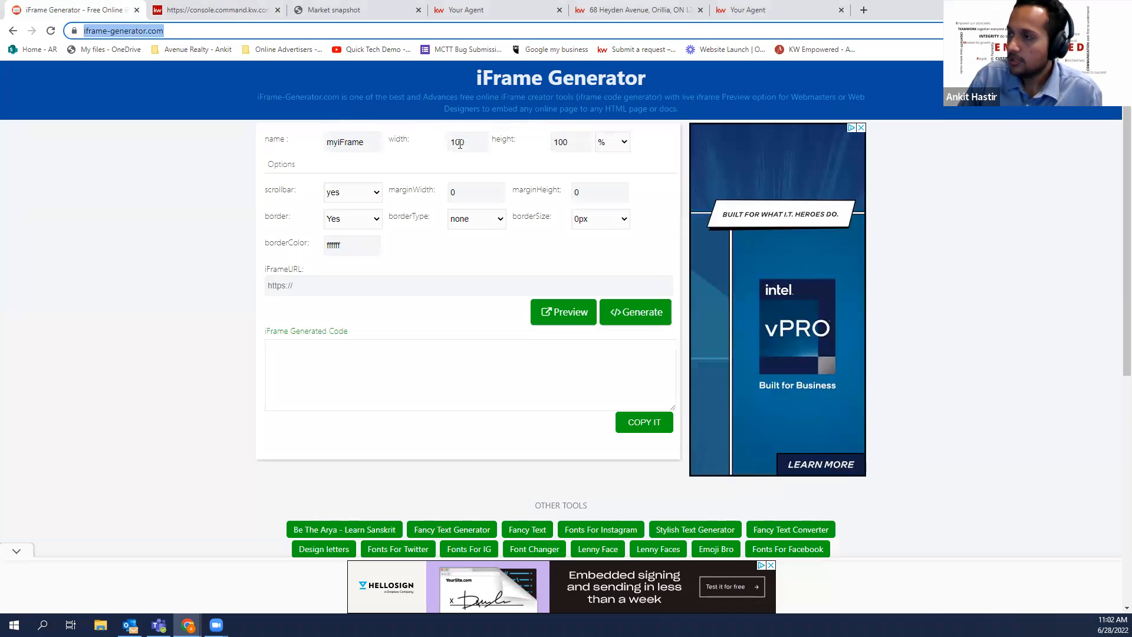
# Keep the iframe size in percent, clear the width field, and leave scrollbars on
pyautogui.click(616, 145)
pyautogui.click(616, 158)
pyautogui.click(617, 148)
pyautogui.click(615, 169)
pyautogui.moveTo(484, 145); pyautogui.dragTo(426, 149)
pyautogui.press('BackSpace')
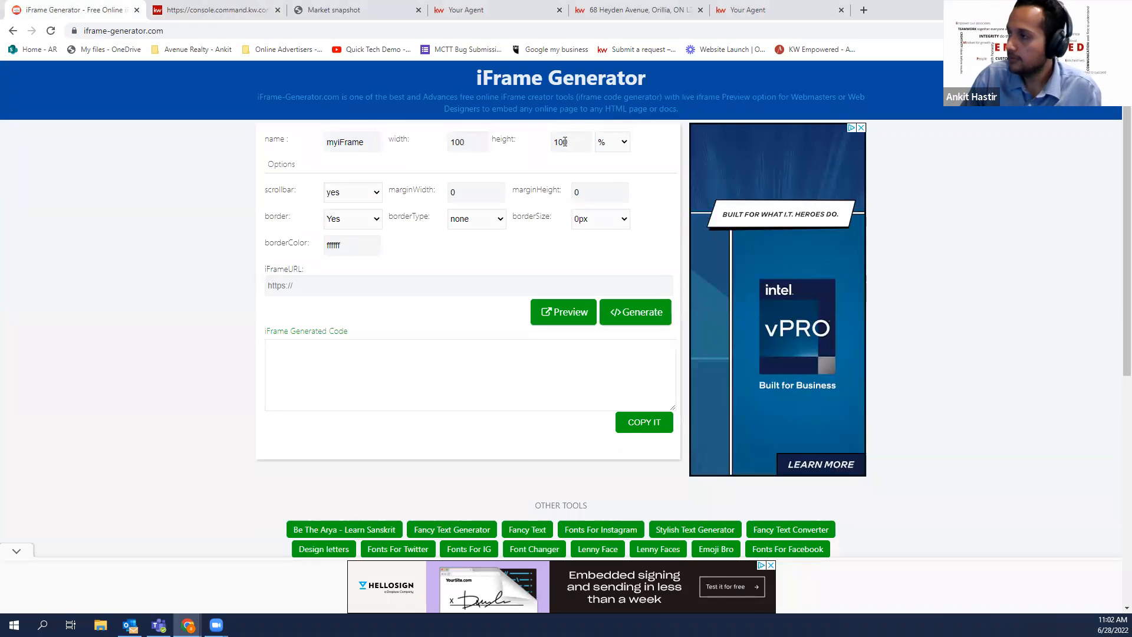
pyautogui.click(374, 192)
pyautogui.click(364, 220)
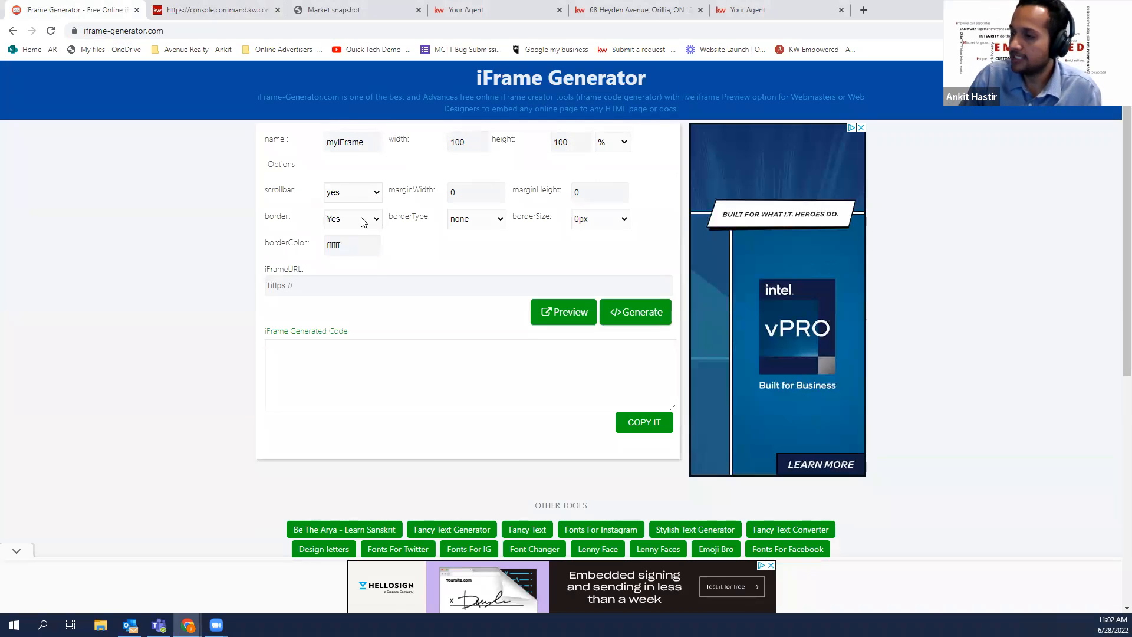
# Paste the Market snapshot URL, generate the iframe code, and copy it
pyautogui.click(367, 279)
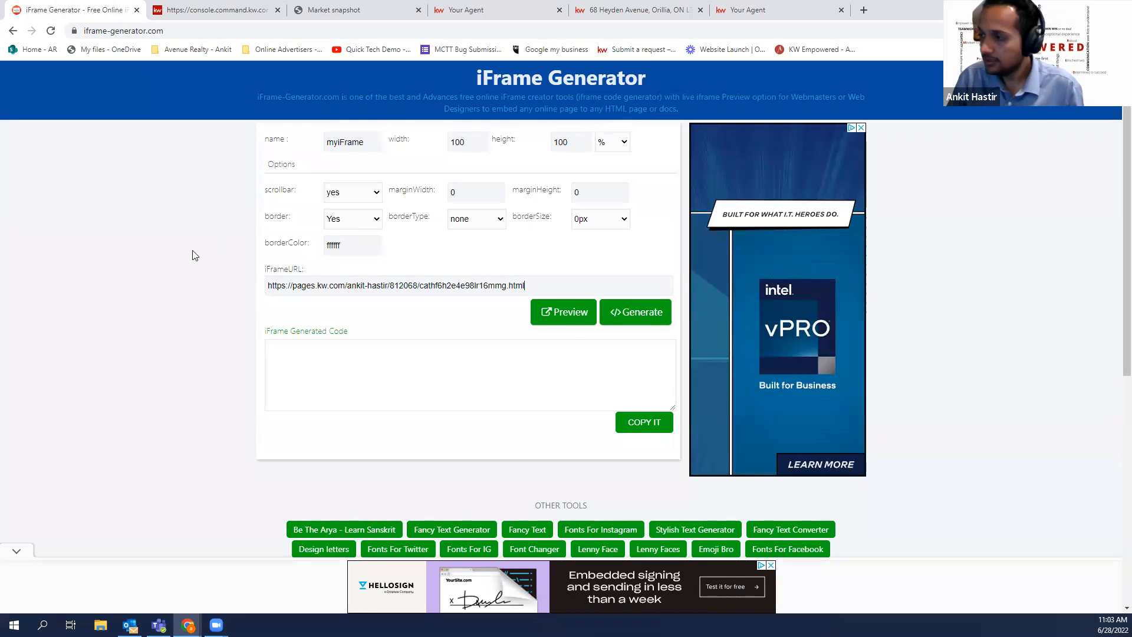
pyautogui.click(652, 311)
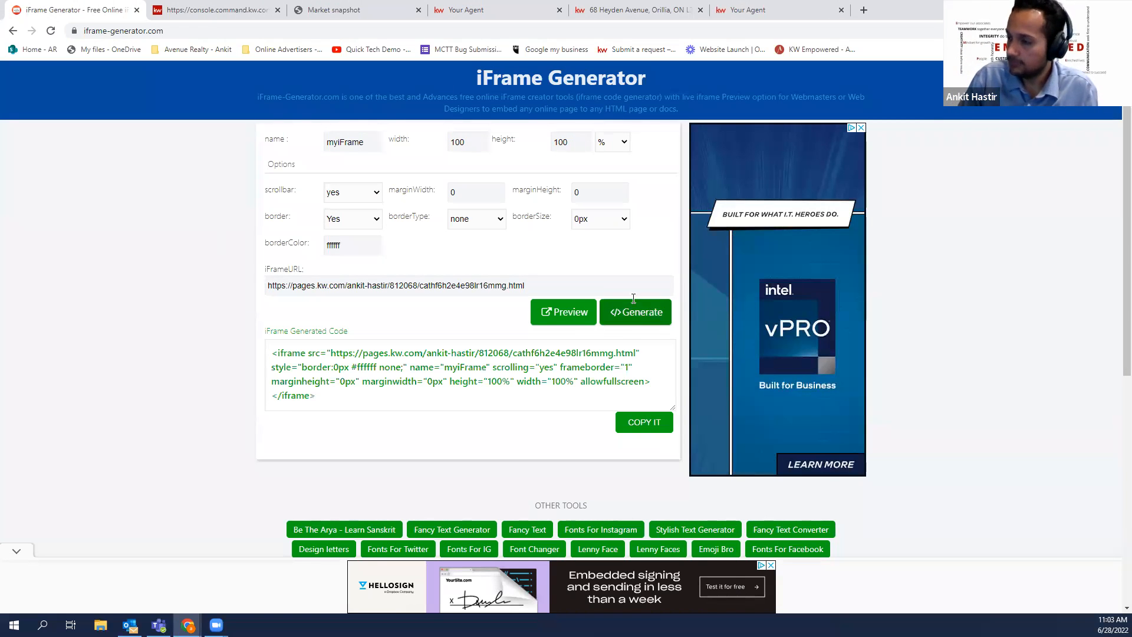
pyautogui.click(331, 392)
pyautogui.click(649, 428)
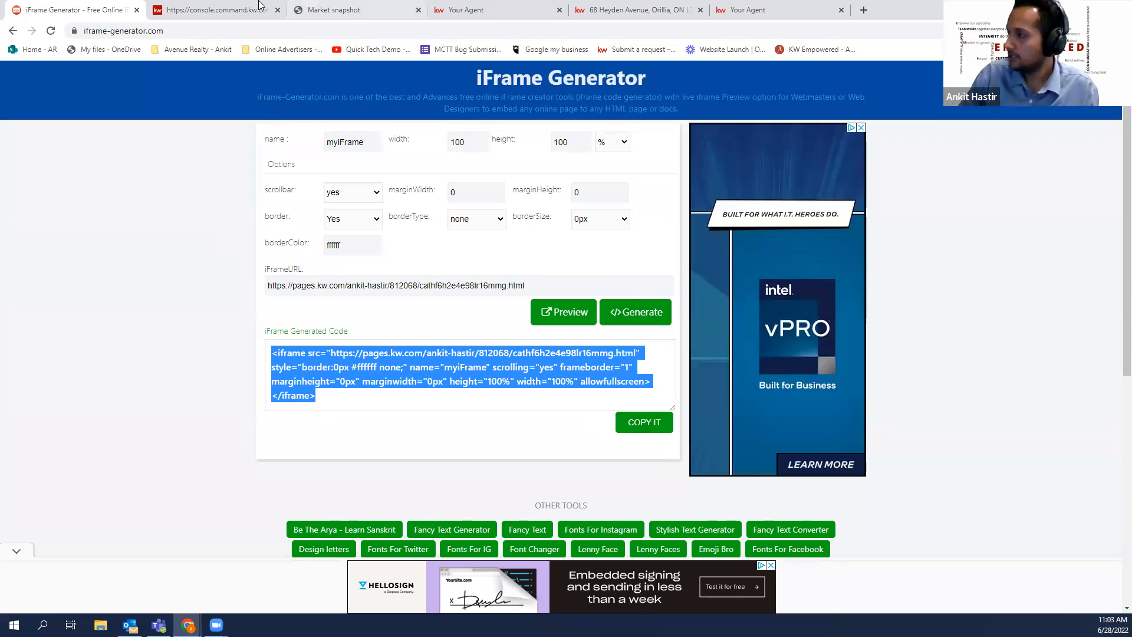
pyautogui.click(221, 8)
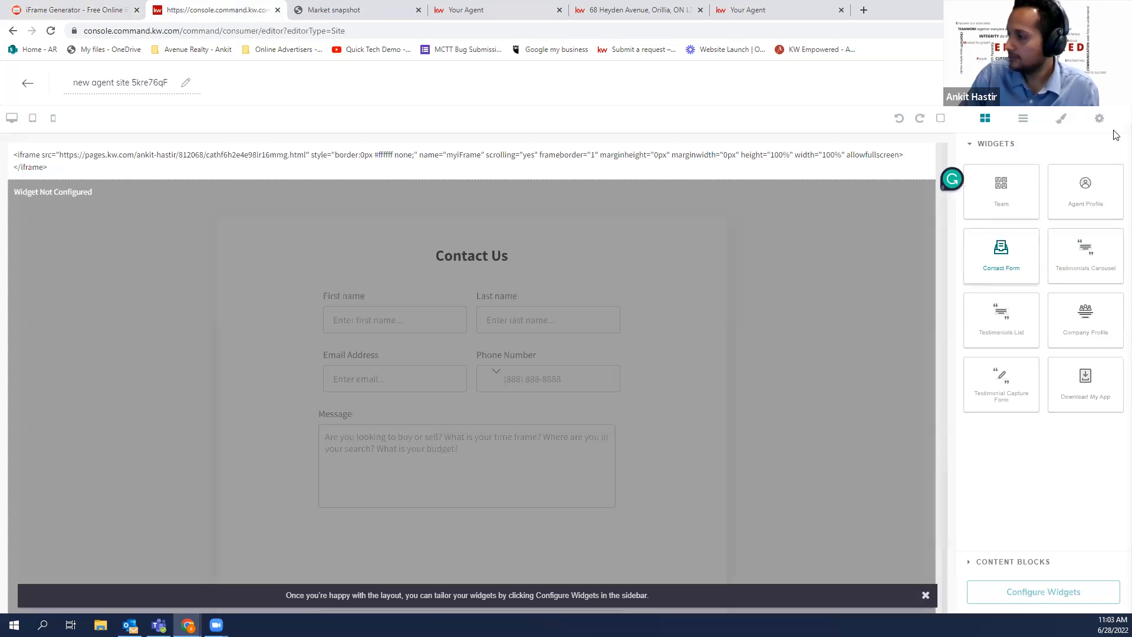
# Put the iframe code on the new sub-page, then go to Agent Site Pages
pyautogui.scroll(-2, 740, 318)
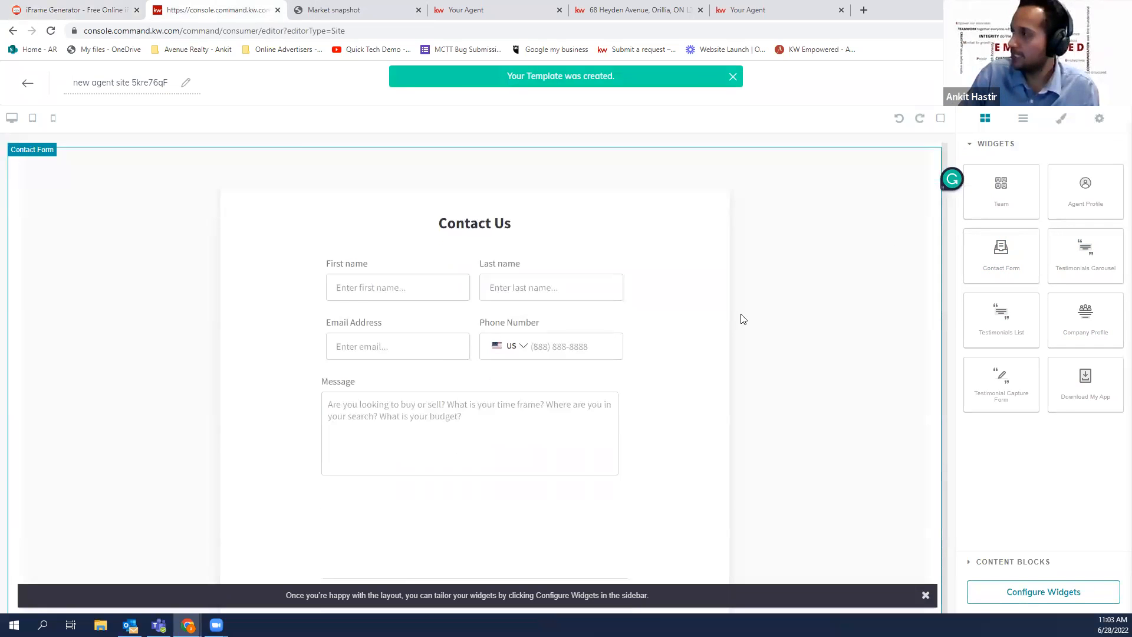
pyautogui.click(630, 410)
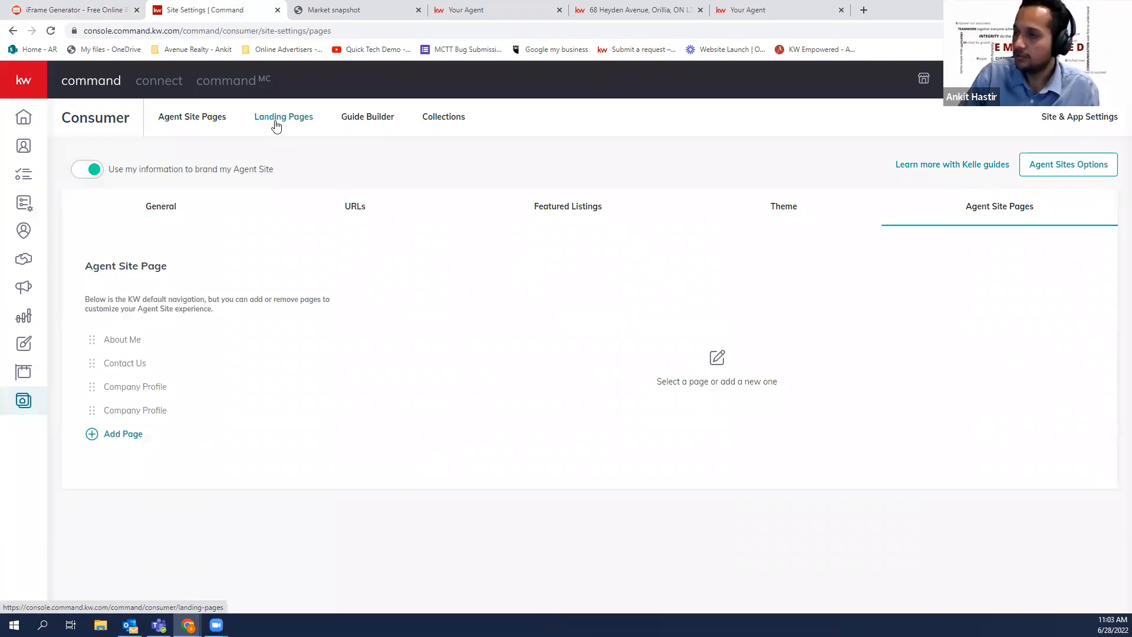
pyautogui.click(275, 125)
pyautogui.click(168, 118)
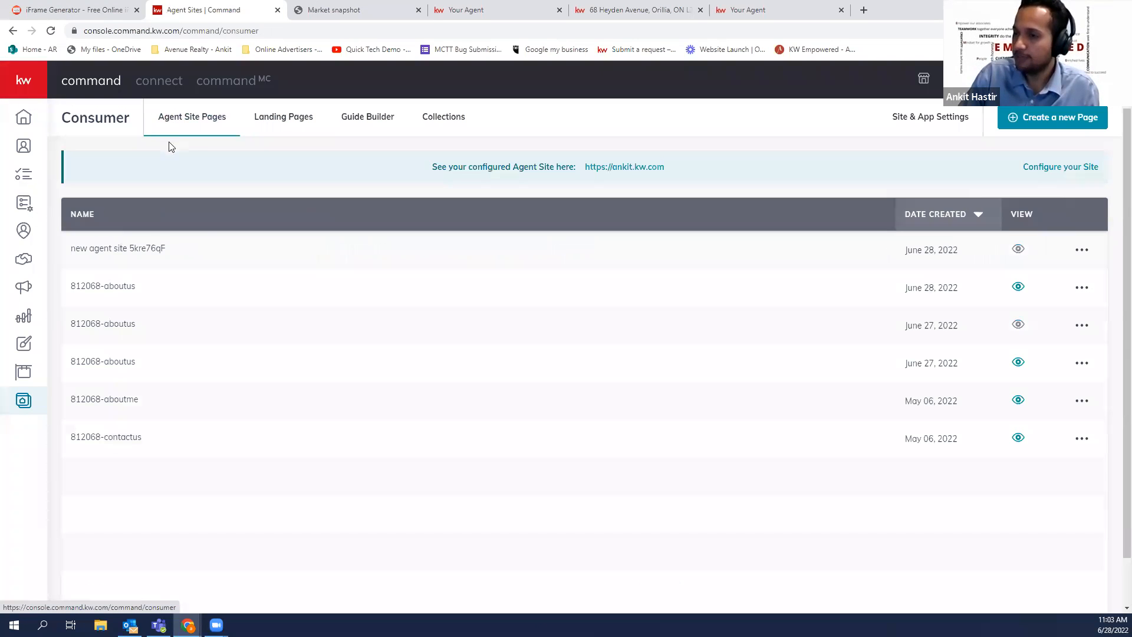
# Note the new page's generated name and open the agent site's page navigation settings
pyautogui.moveTo(76, 247)
pyautogui.mouseDown()
pyautogui.moveTo(165, 248)
pyautogui.moveTo(89, 248)
pyautogui.mouseUp()
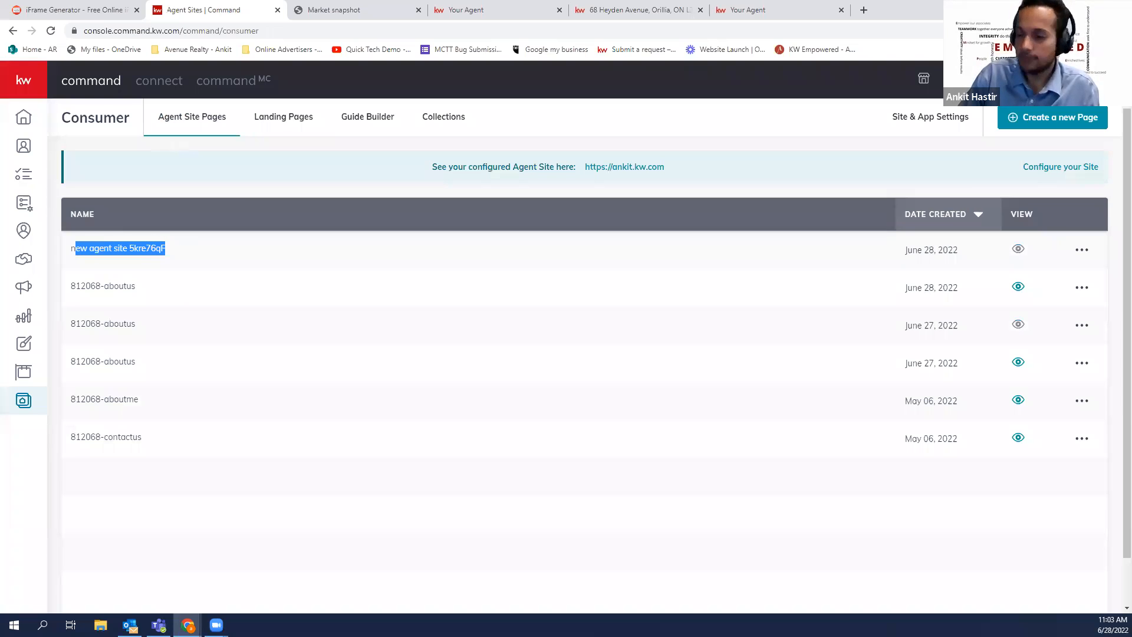
pyautogui.click(169, 247)
pyautogui.moveTo(165, 247)
pyautogui.mouseDown()
pyautogui.moveTo(139, 248)
pyautogui.moveTo(151, 247)
pyautogui.mouseUp()
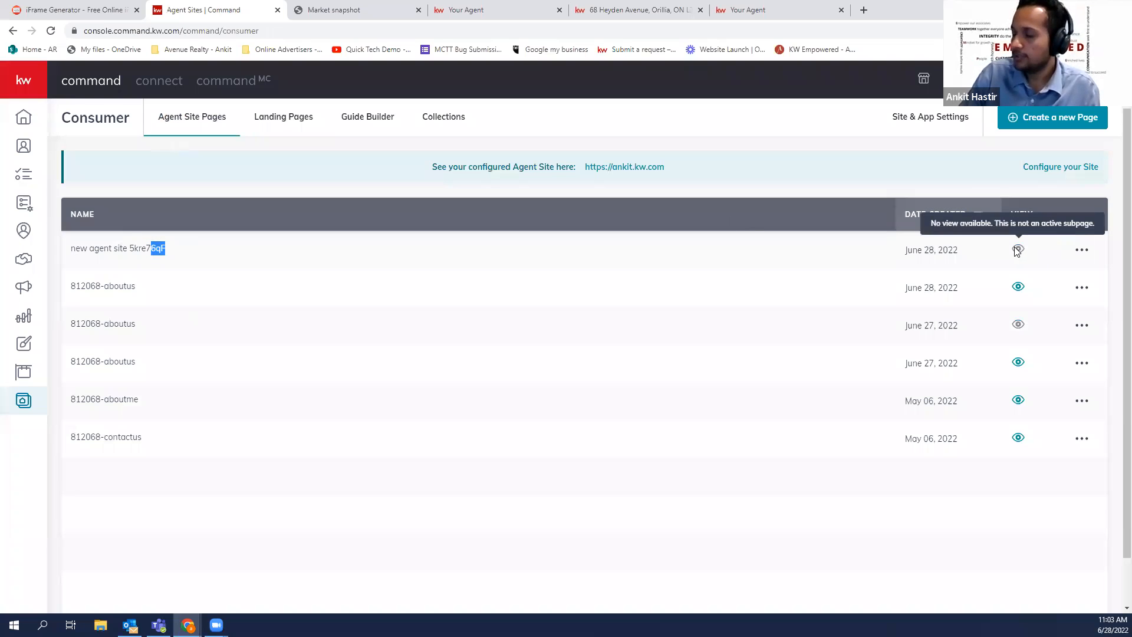
pyautogui.click(247, 250)
pyautogui.moveTo(171, 251); pyautogui.dragTo(111, 243)
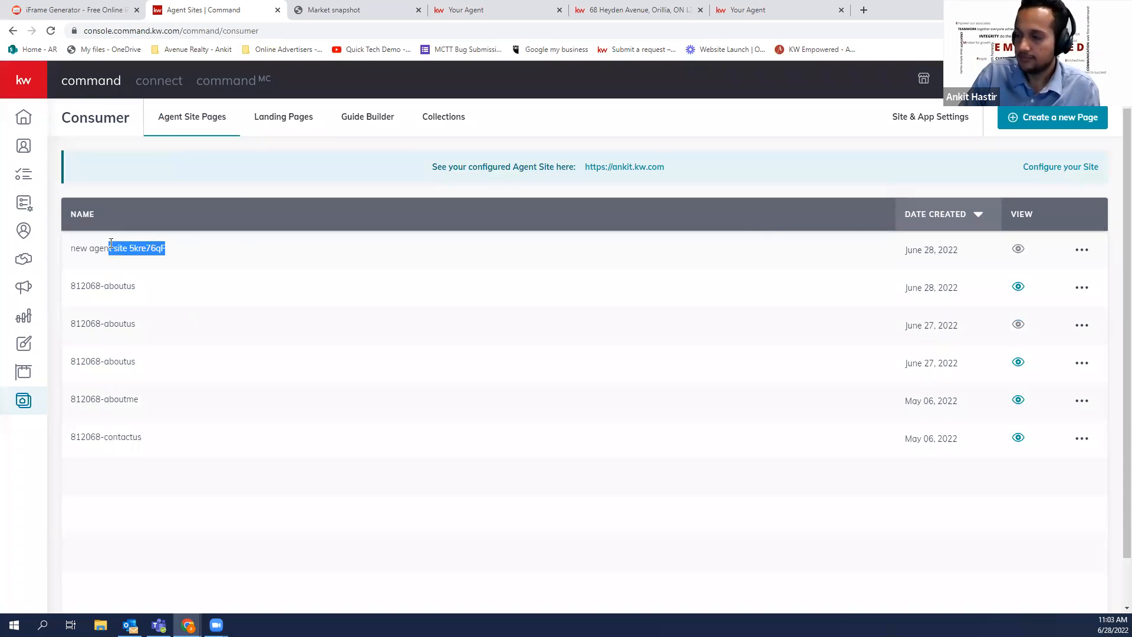
pyautogui.click(926, 121)
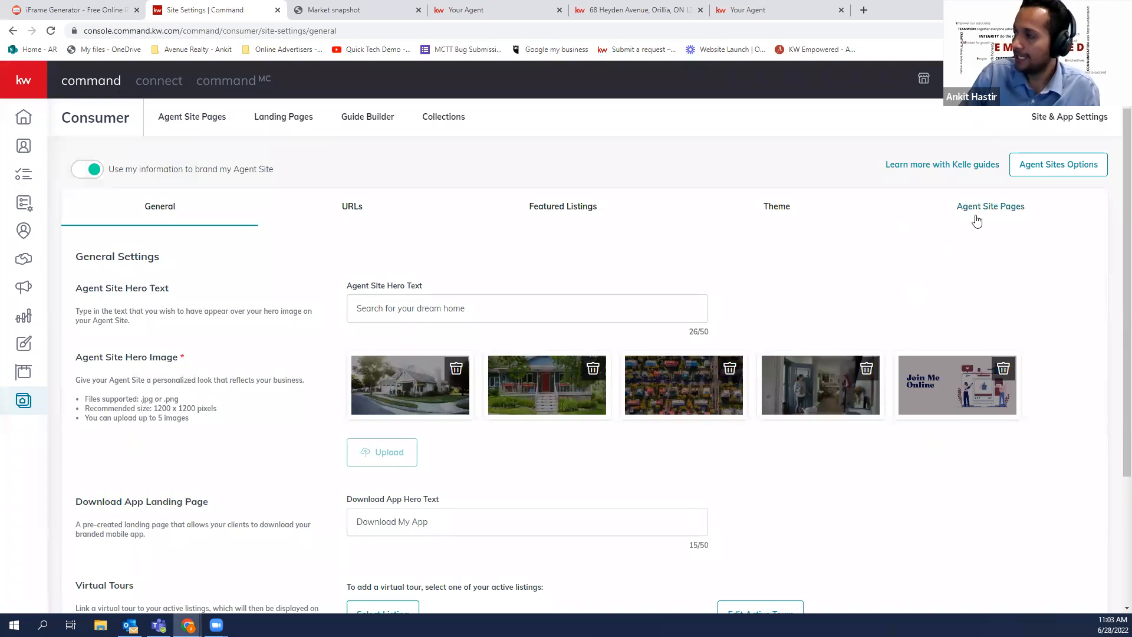
pyautogui.click(976, 221)
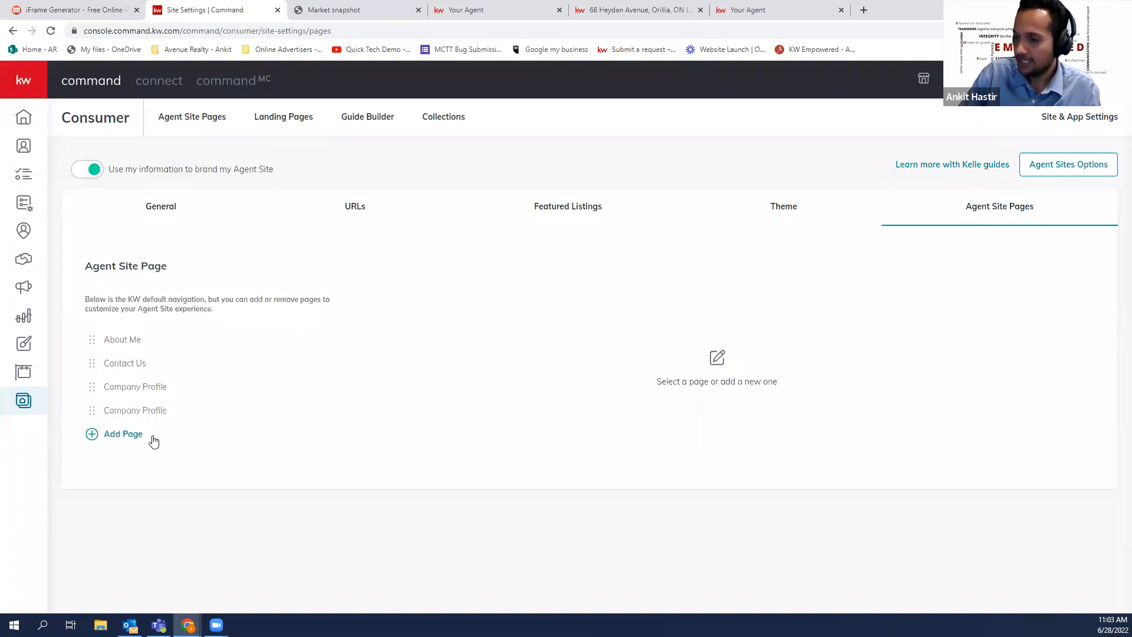
# Add a navigation entry linked to the newly built agent-site page
pyautogui.click(135, 436)
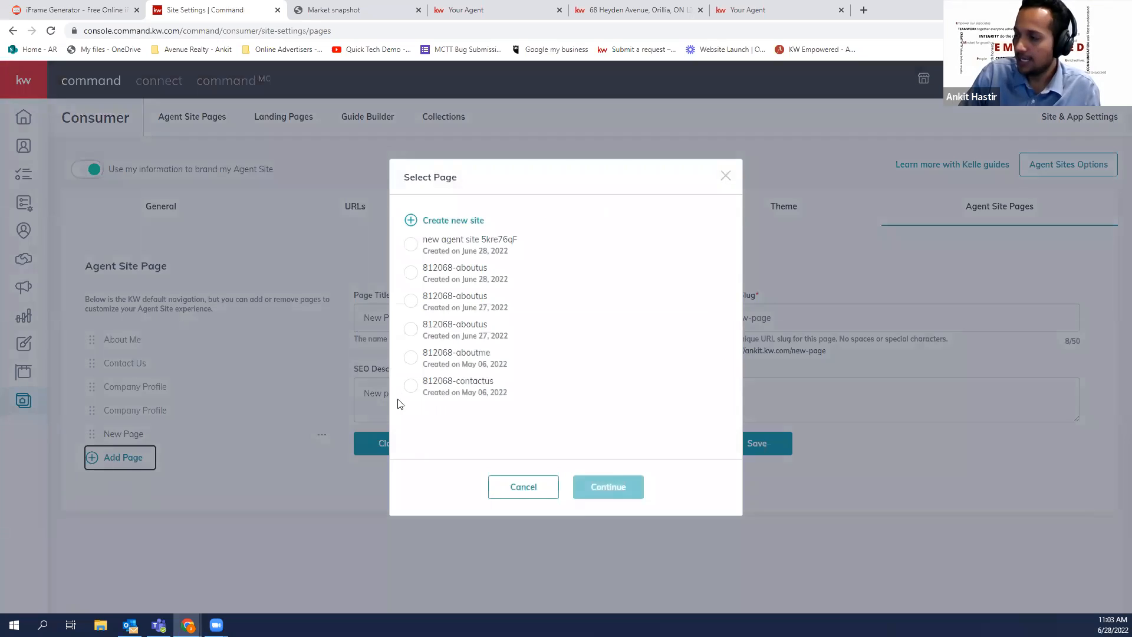
pyautogui.click(411, 245)
pyautogui.click(599, 488)
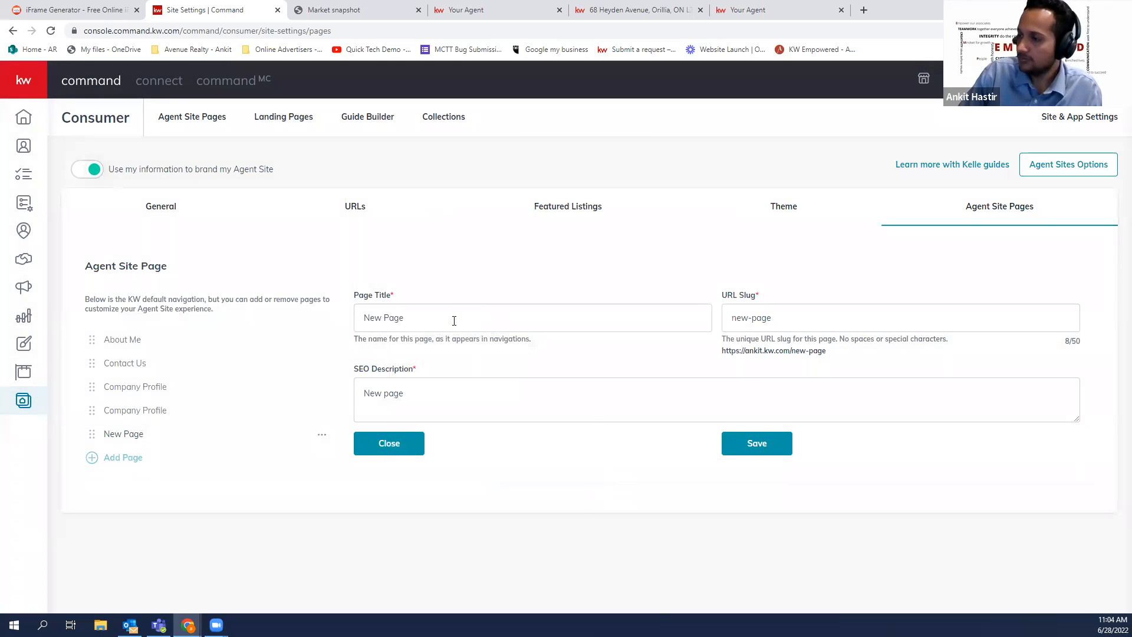
# Title it 'Market Snapshot', set the URL slug to market-snapshot, and save
pyautogui.press('BackSpace')
pyautogui.write('Market Sna')
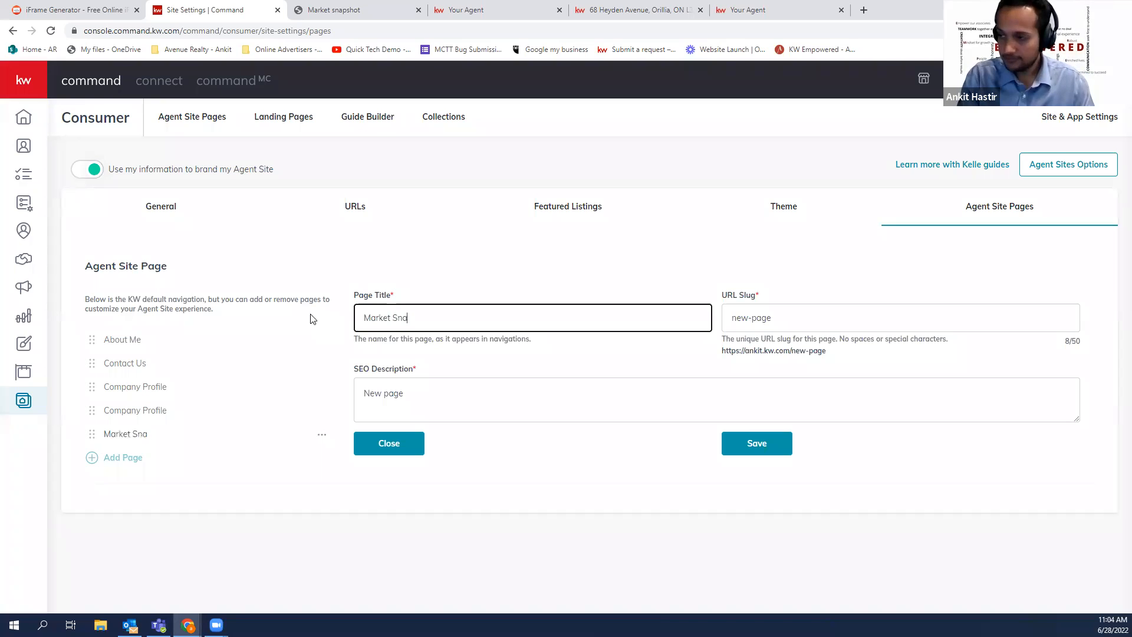
pyautogui.write('pshot')
pyautogui.moveTo(826, 318); pyautogui.dragTo(715, 313)
pyautogui.press('BackSpace')
pyautogui.write('market-sn')
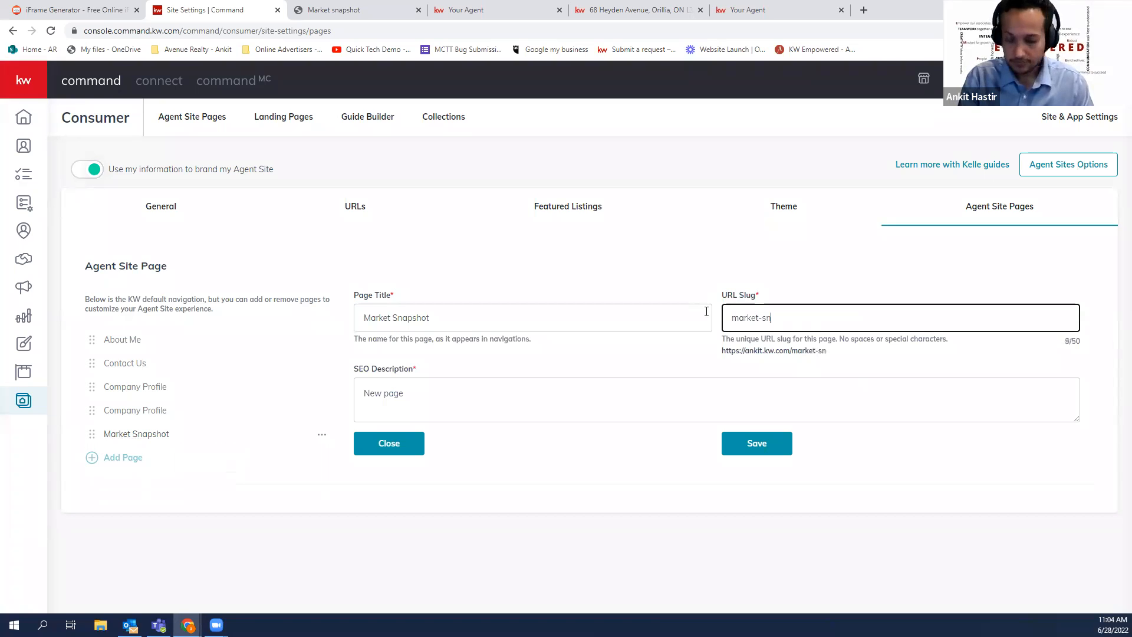
pyautogui.write('apshot')
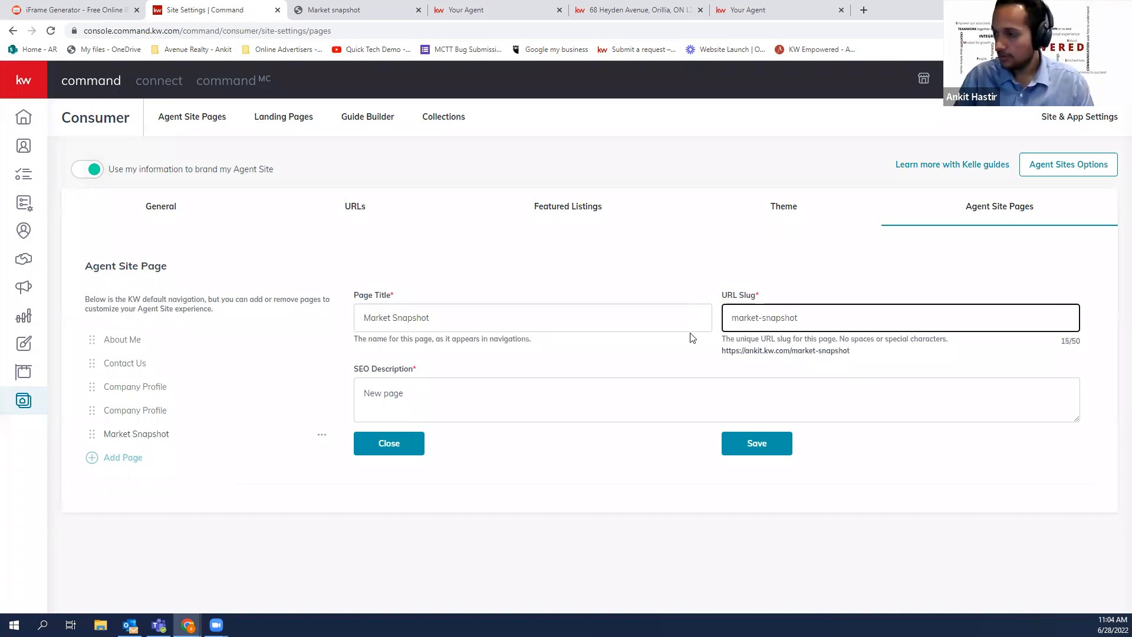
pyautogui.click(767, 450)
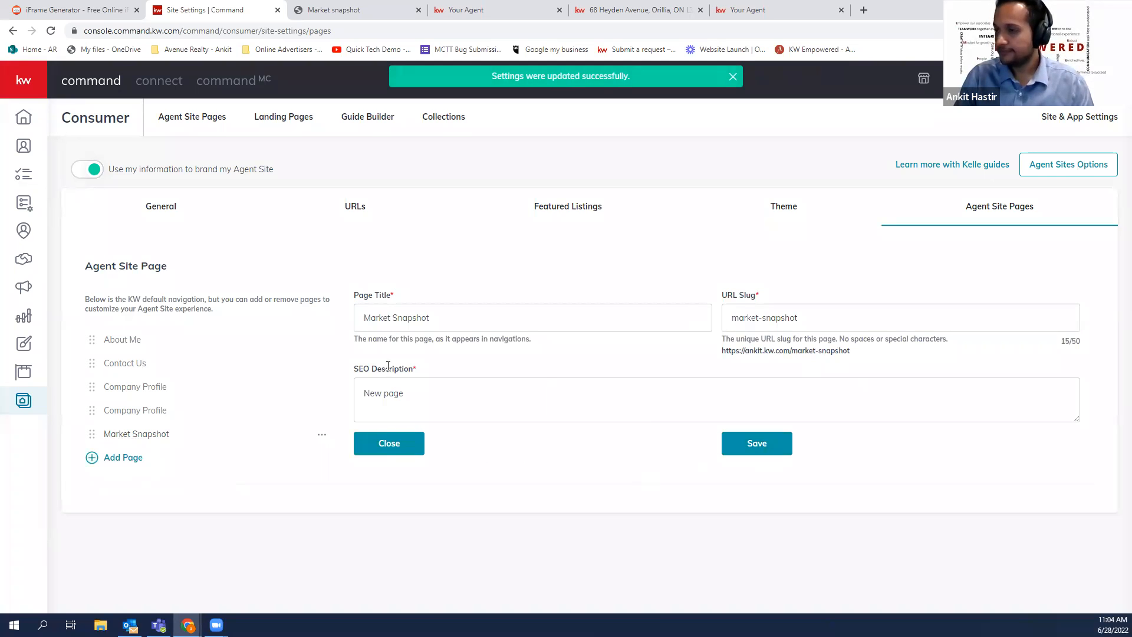
# Reload the live agent site and choose Market Snapshot from the Your Agent menu
pyautogui.click(526, 6)
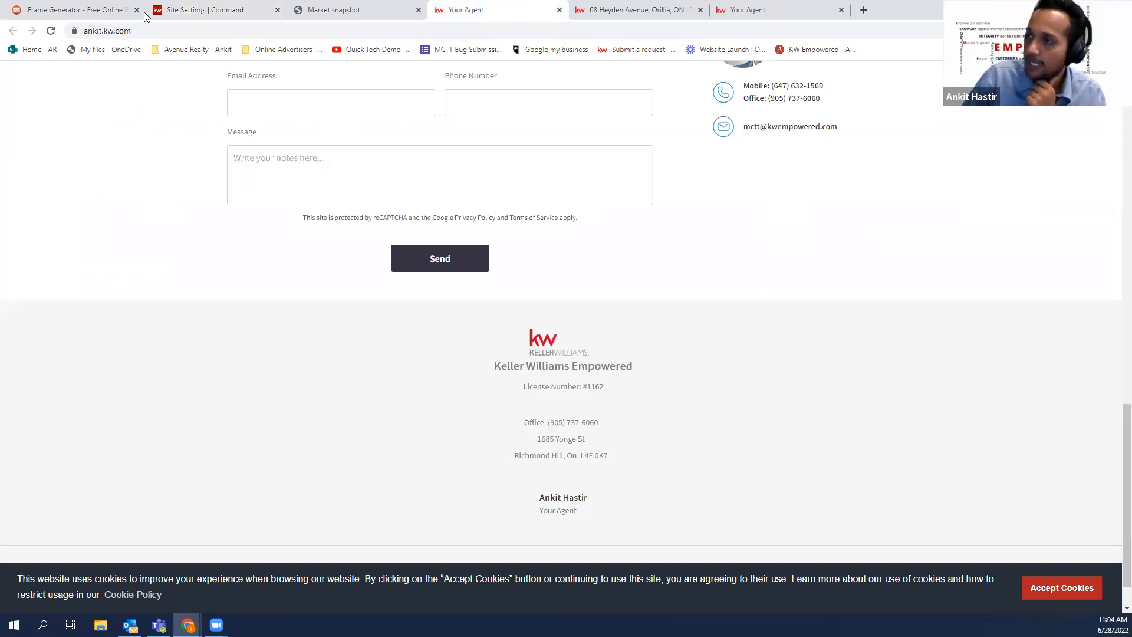
pyautogui.scroll(7, 200, 166)
pyautogui.click(51, 31)
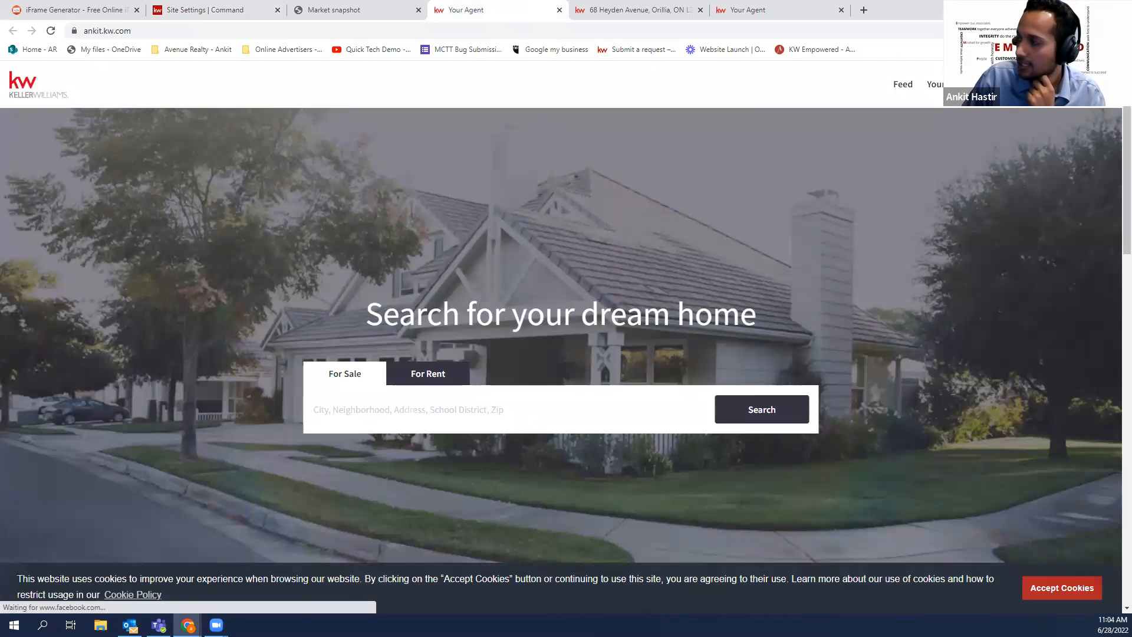
pyautogui.click(950, 84)
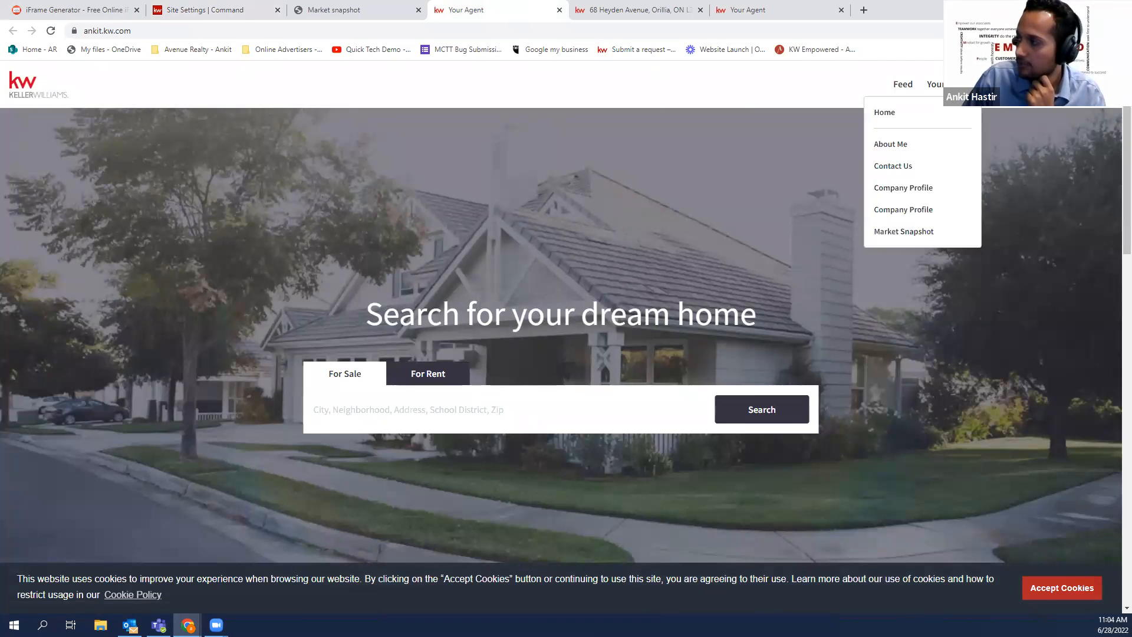
pyautogui.click(903, 232)
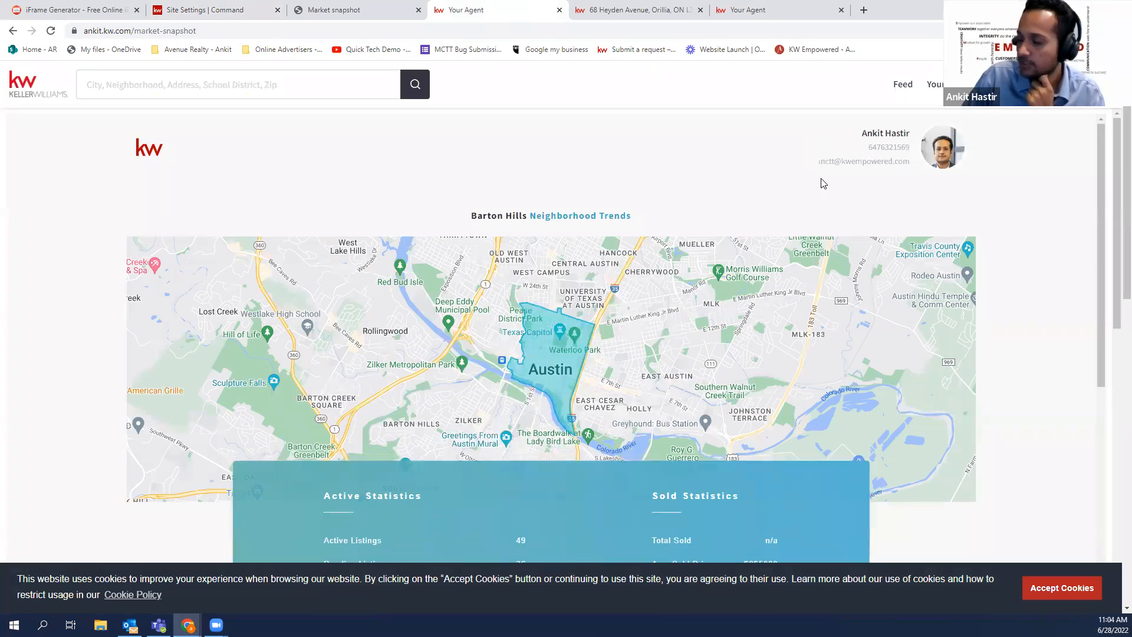
# Scroll through the embedded Barton Hills trends on the live Market Snapshot page
pyautogui.scroll(-9, 820, 185)
pyautogui.scroll(-8, 820, 221)
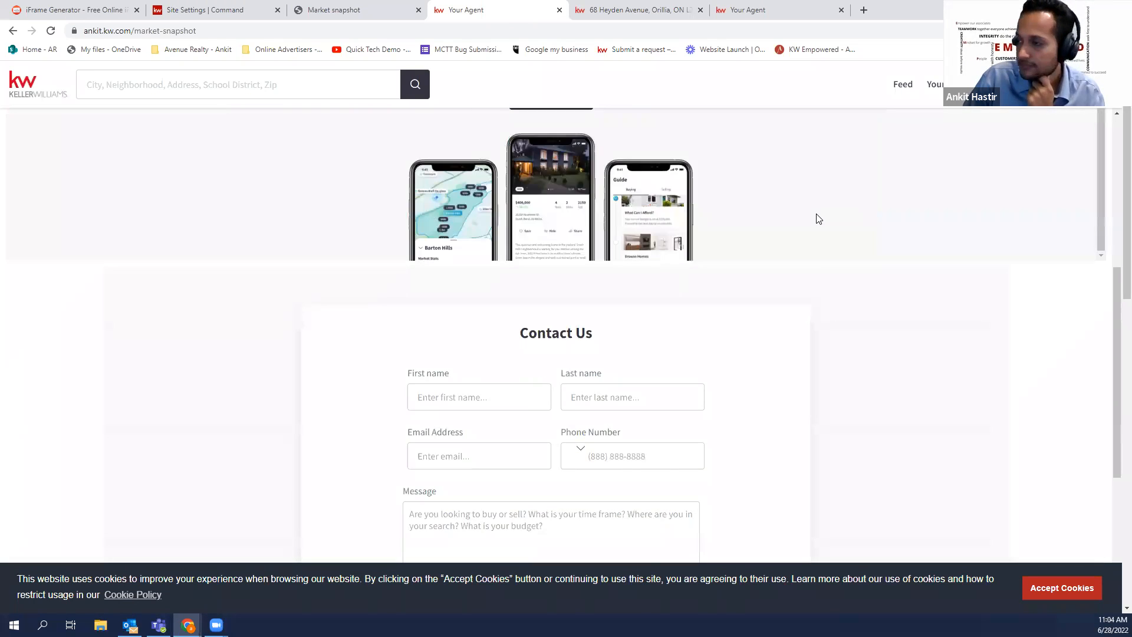
pyautogui.scroll(-9, 819, 224)
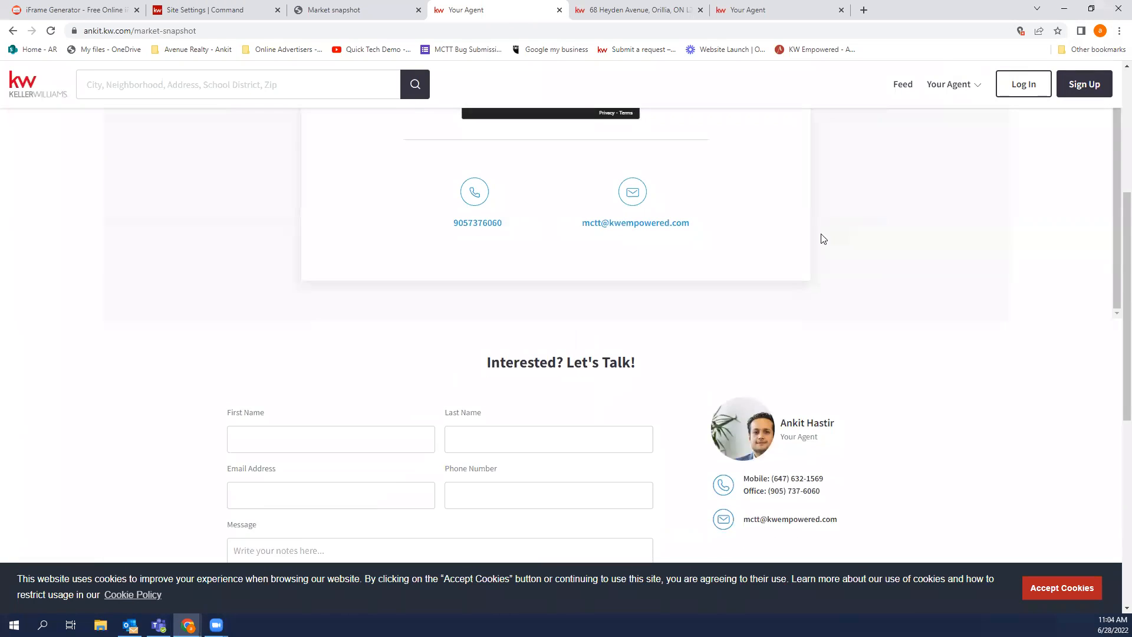
pyautogui.scroll(5, 823, 246)
pyautogui.scroll(4, 823, 247)
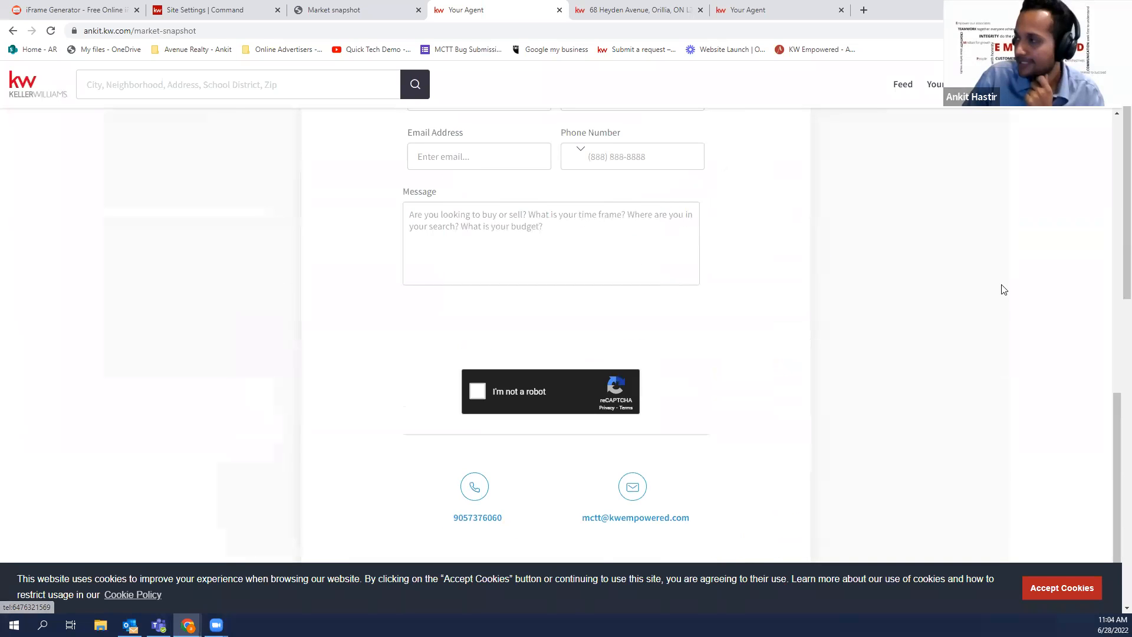
pyautogui.scroll(7, 1064, 334)
pyautogui.scroll(4, 1066, 334)
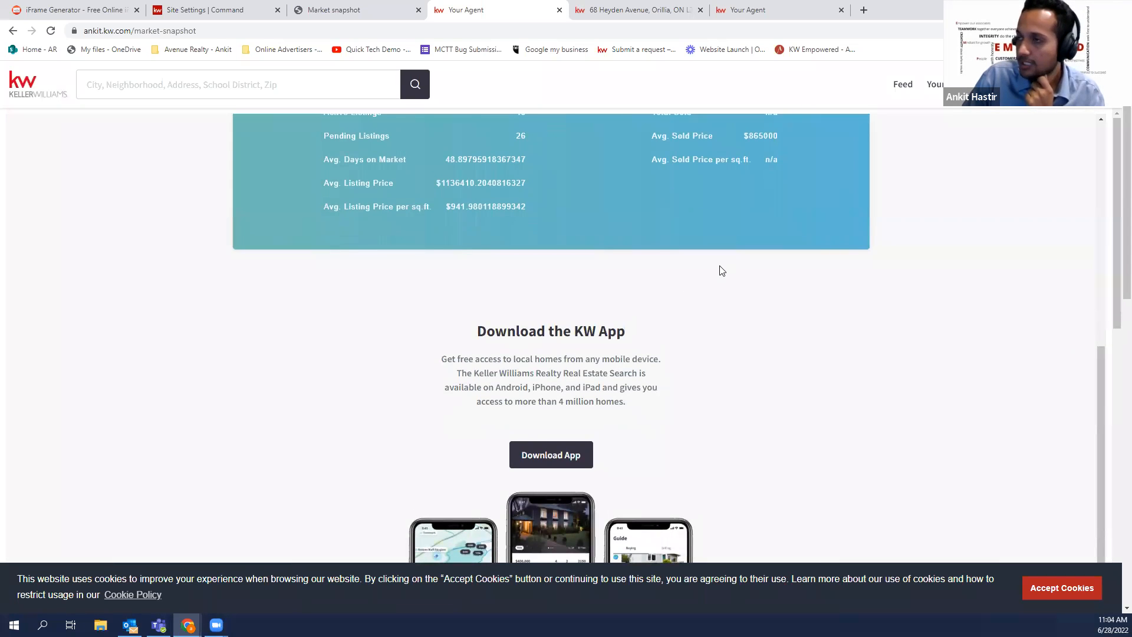
pyautogui.scroll(3, 719, 270)
pyautogui.scroll(1, 709, 263)
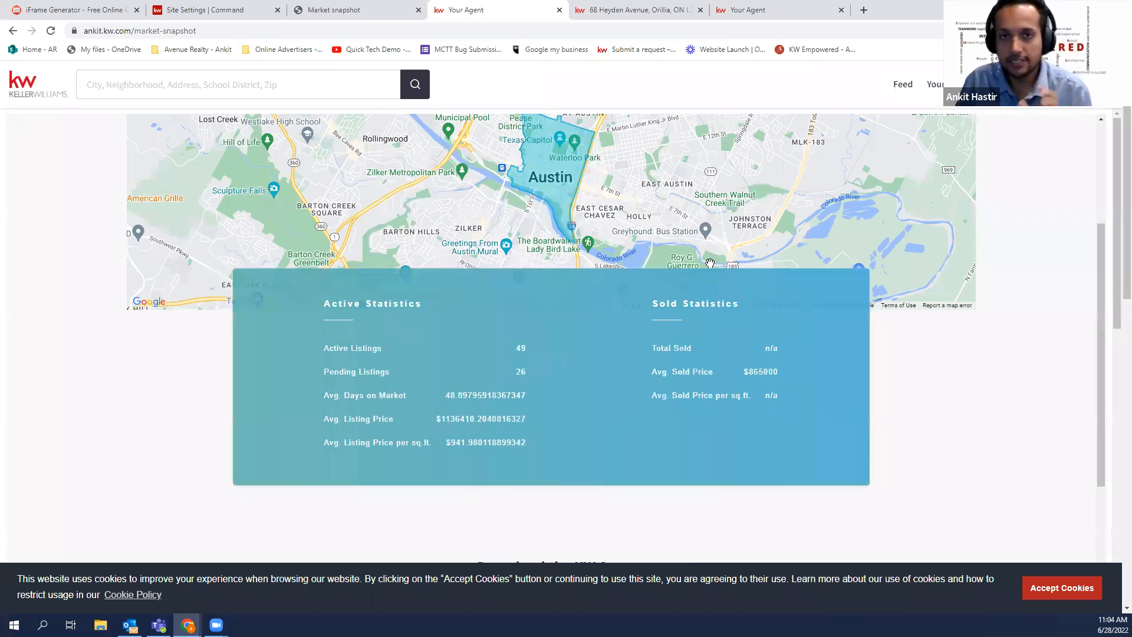
pyautogui.scroll(4, 710, 263)
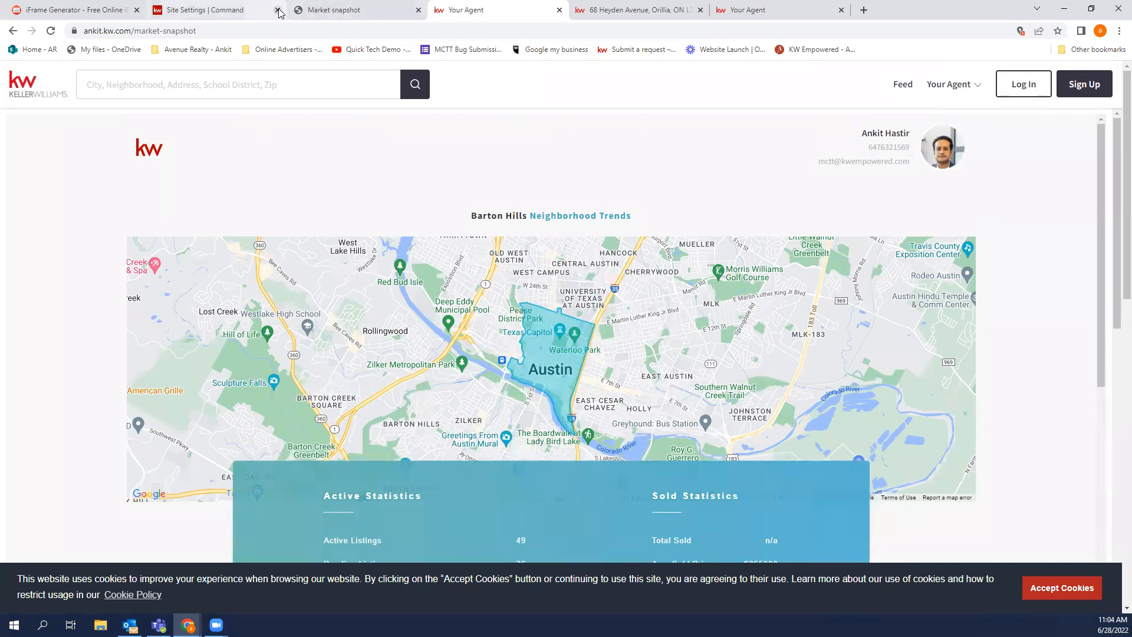
pyautogui.click(247, 11)
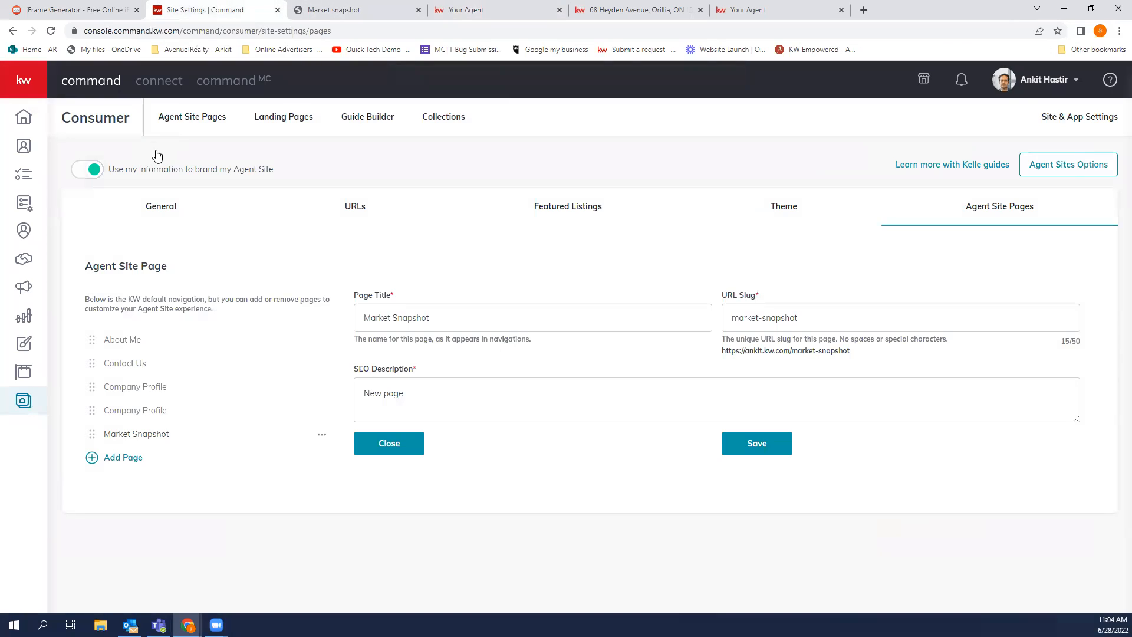
# From Landing Pages, open a blank agent-site page, go back, and start another new page
pyautogui.click(31, 399)
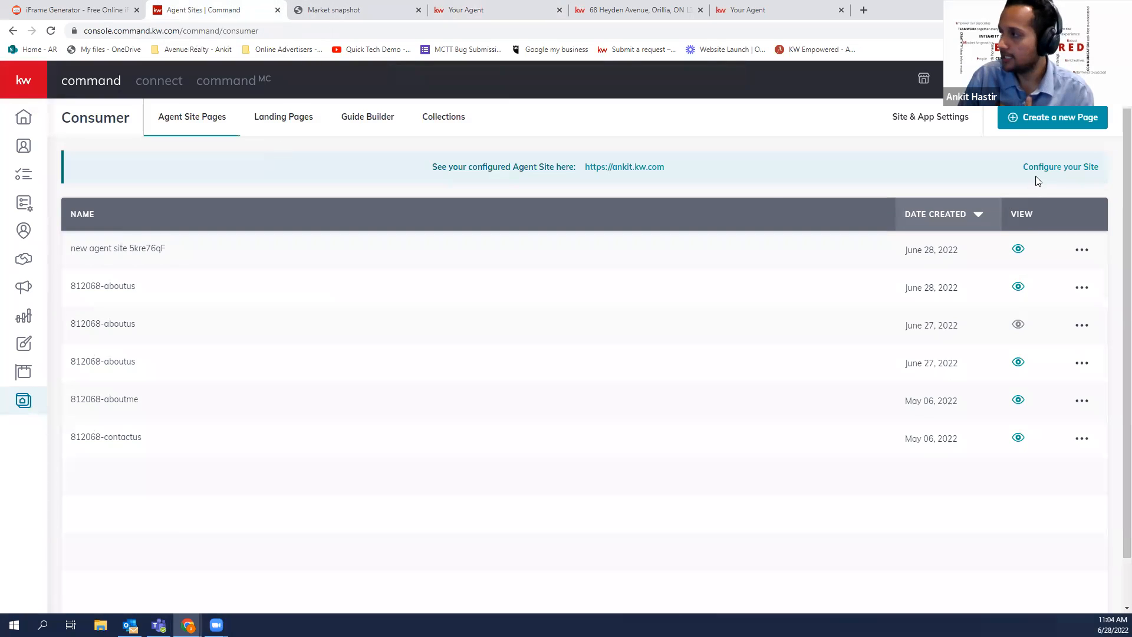
pyautogui.click(301, 117)
pyautogui.click(1050, 117)
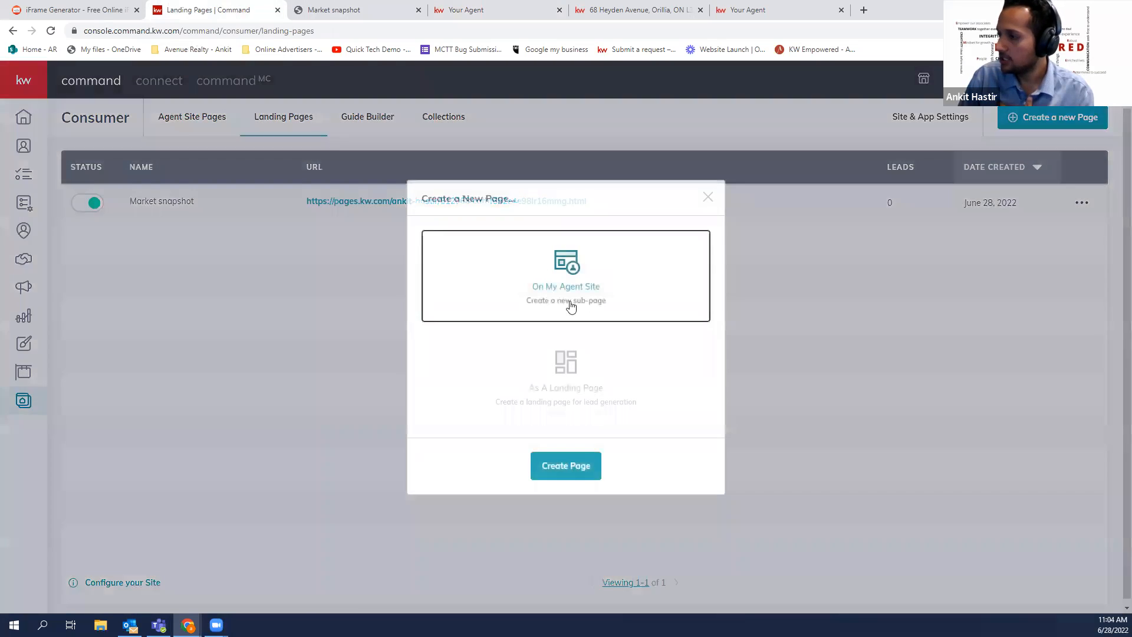
pyautogui.click(575, 465)
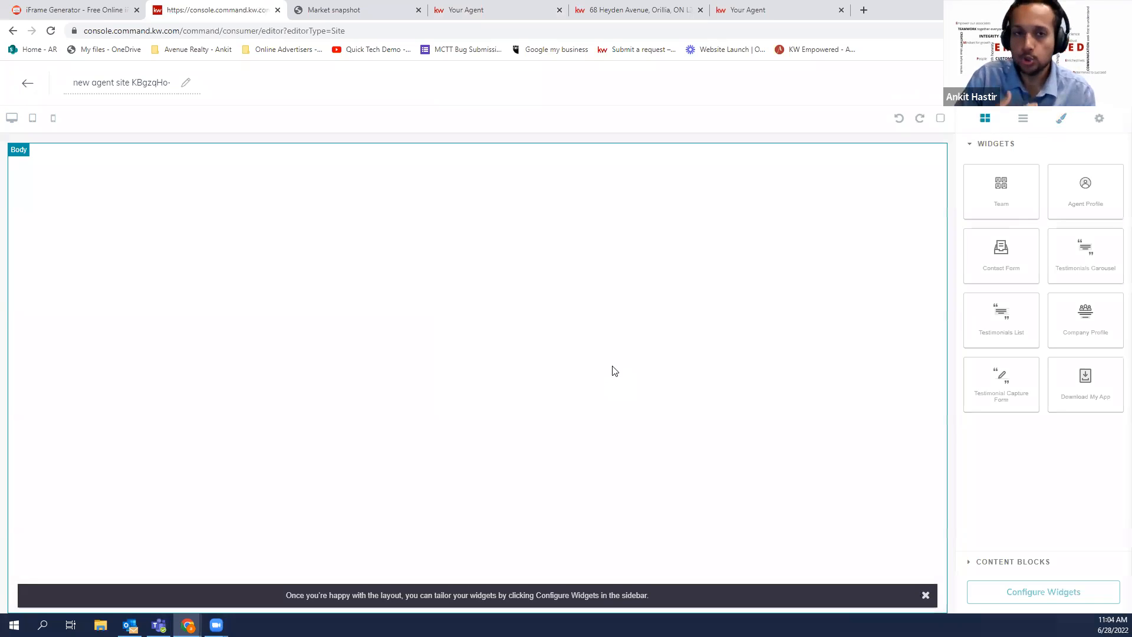
pyautogui.click(34, 86)
pyautogui.click(1033, 117)
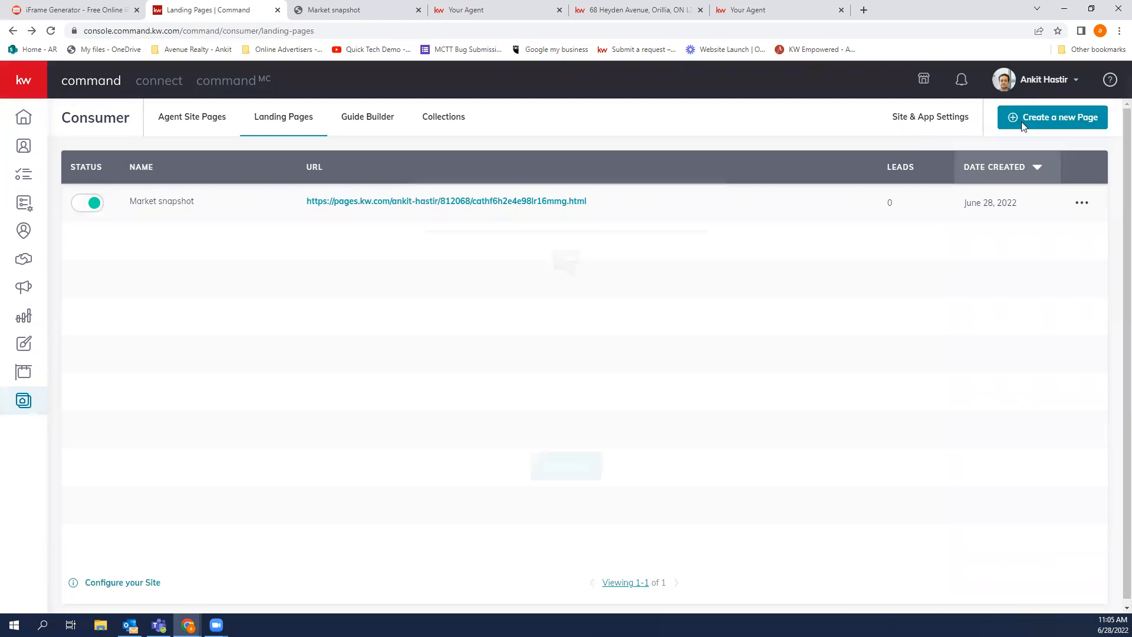
pyautogui.click(676, 370)
pyautogui.click(593, 465)
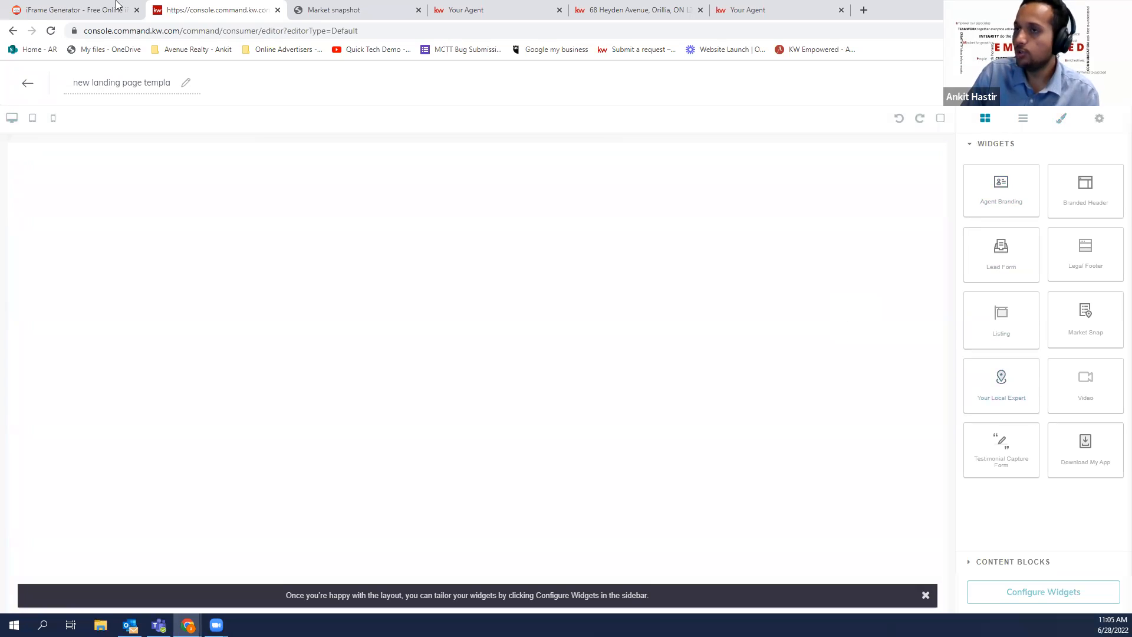
pyautogui.hotkey('ctrl', 'shift', 'Tab')
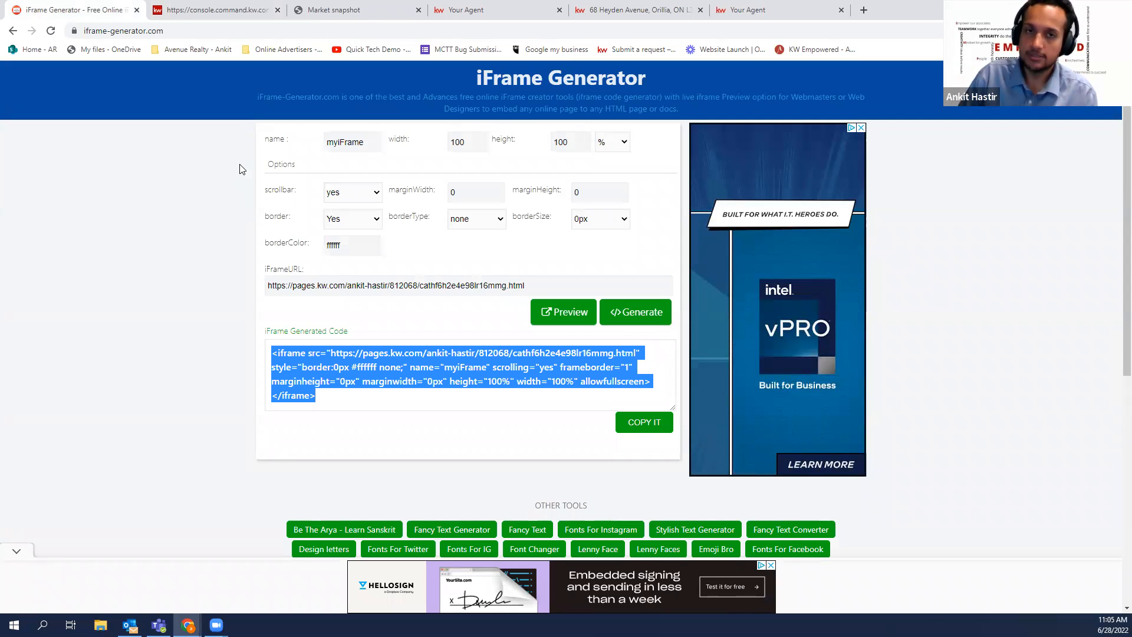
pyautogui.click(247, 12)
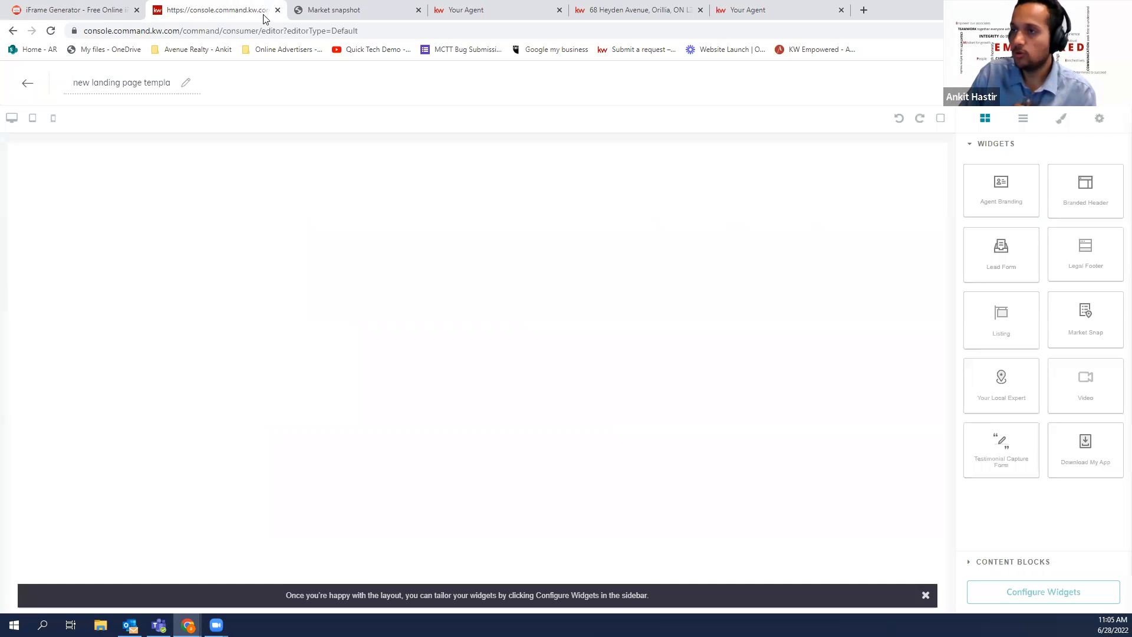
pyautogui.click(28, 86)
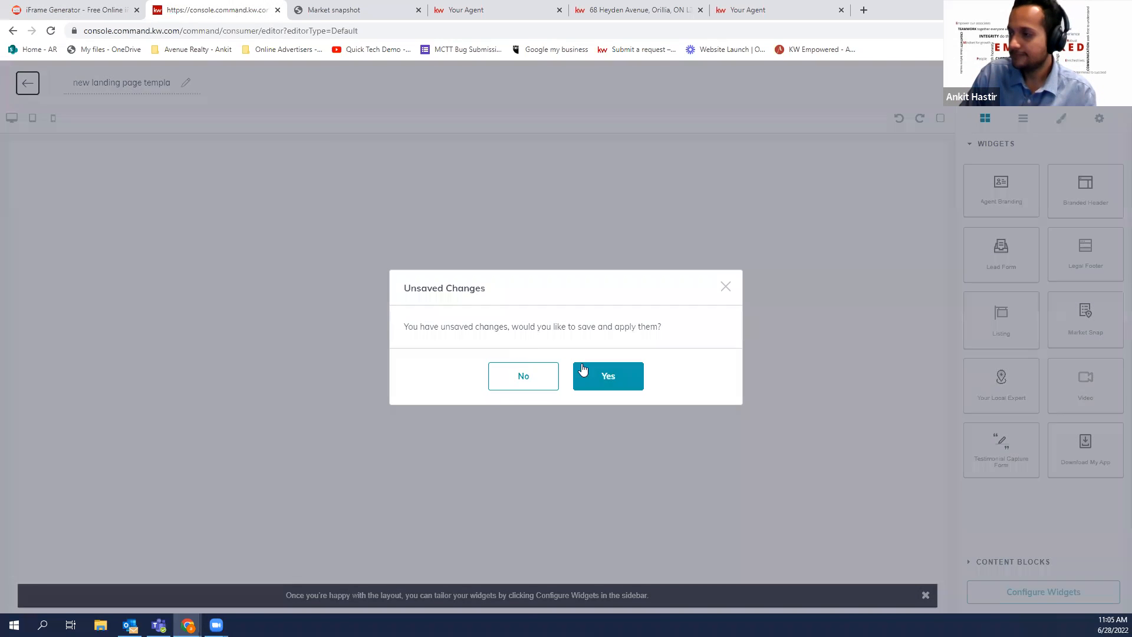
pyautogui.click(594, 369)
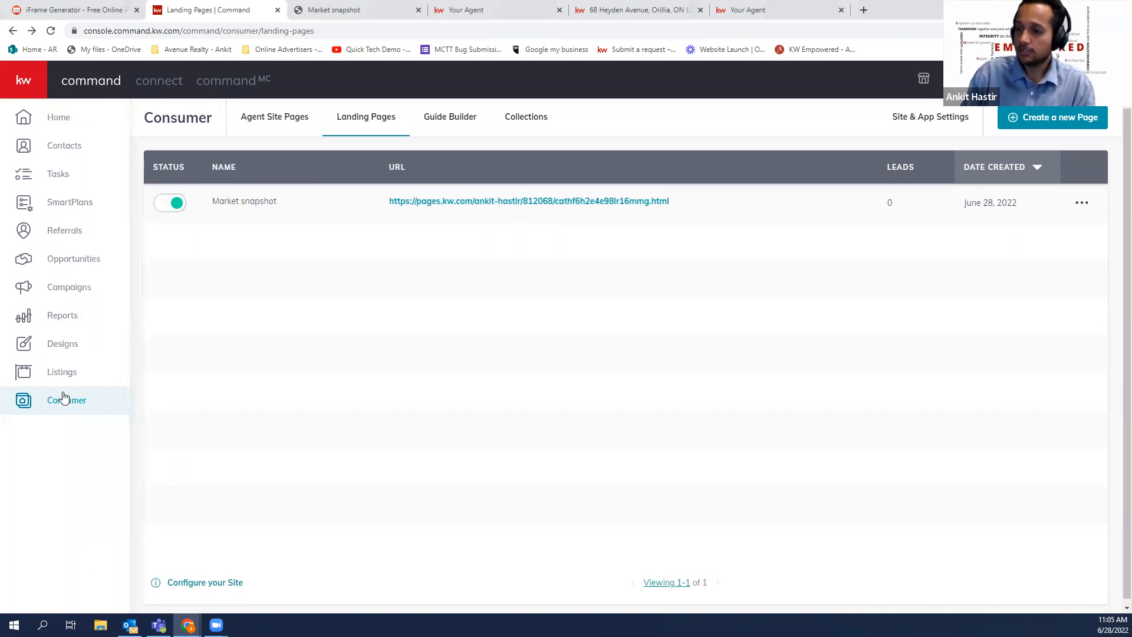
# Start the Agent Sites Kelle guide from Consumer's Site & App Settings and acknowledge the compliance reminder
pyautogui.click(62, 400)
pyautogui.click(930, 117)
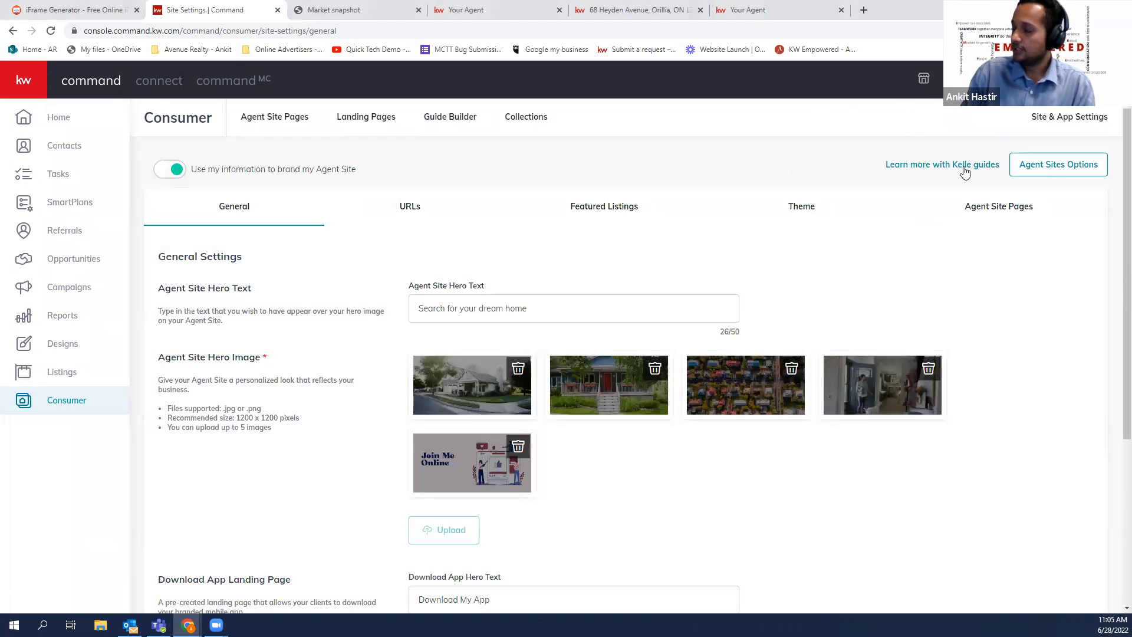
pyautogui.click(965, 170)
pyautogui.click(442, 340)
pyautogui.click(618, 392)
pyautogui.scroll(-1, 613, 466)
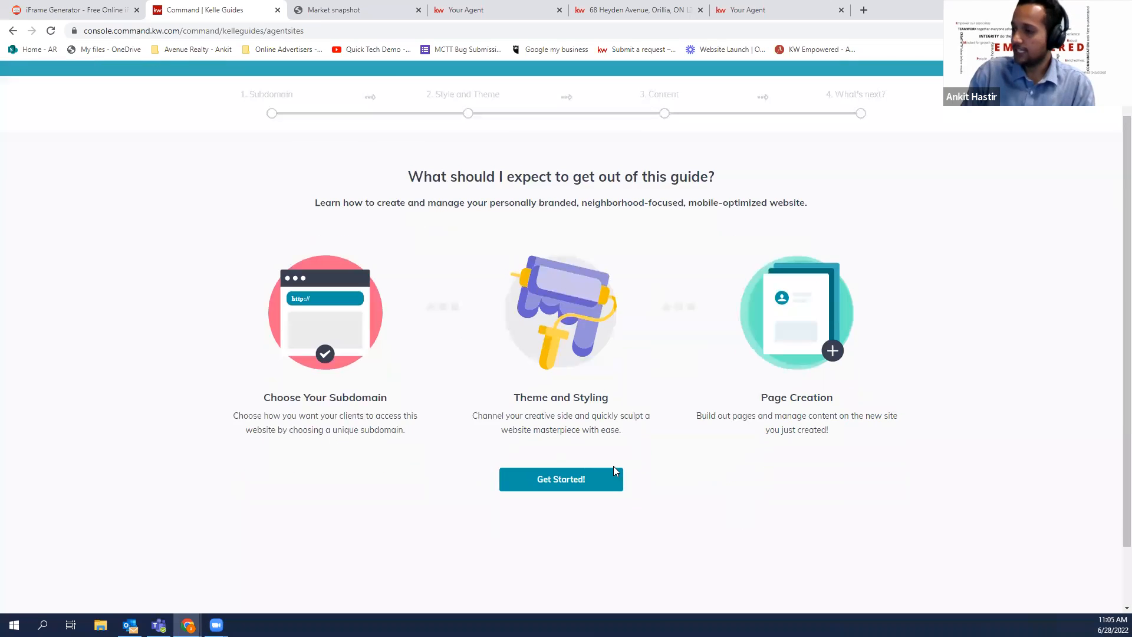
pyautogui.click(611, 478)
pyautogui.click(590, 458)
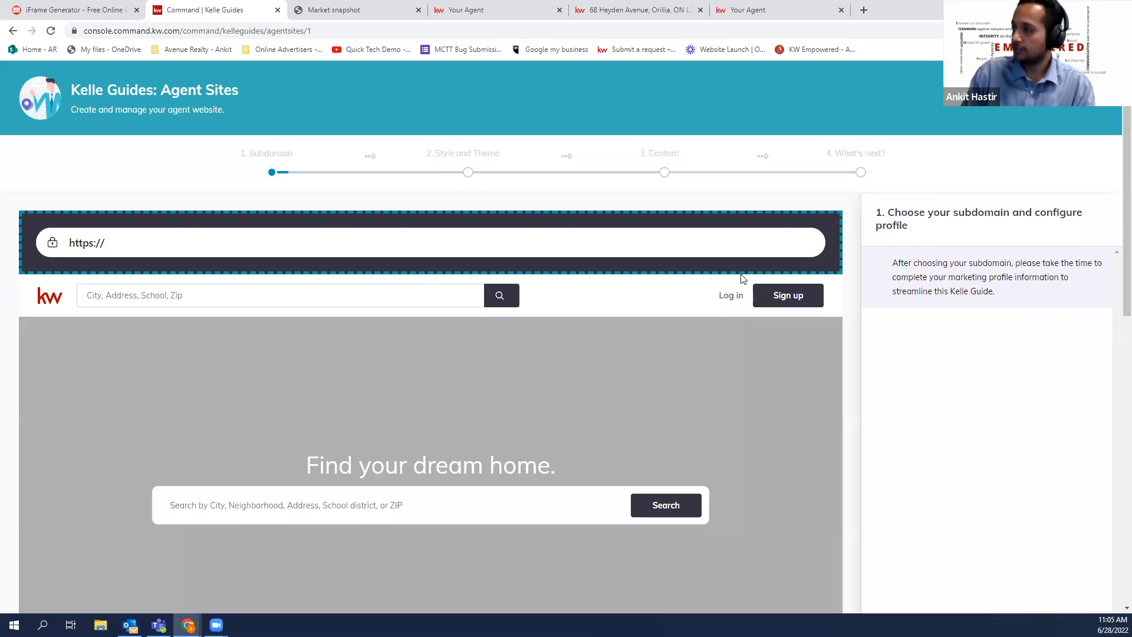
# Review the guide's preview of the agent's kw.com subdomain, then return to Agent Site Pages
pyautogui.scroll(-5, 529, 367)
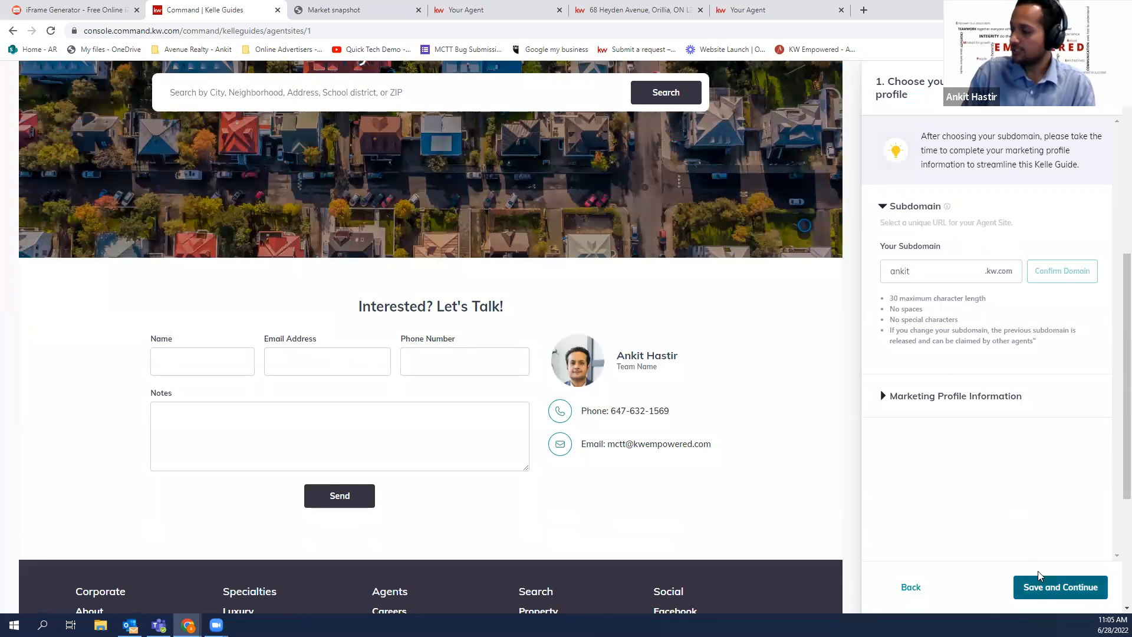
pyautogui.scroll(2, 977, 364)
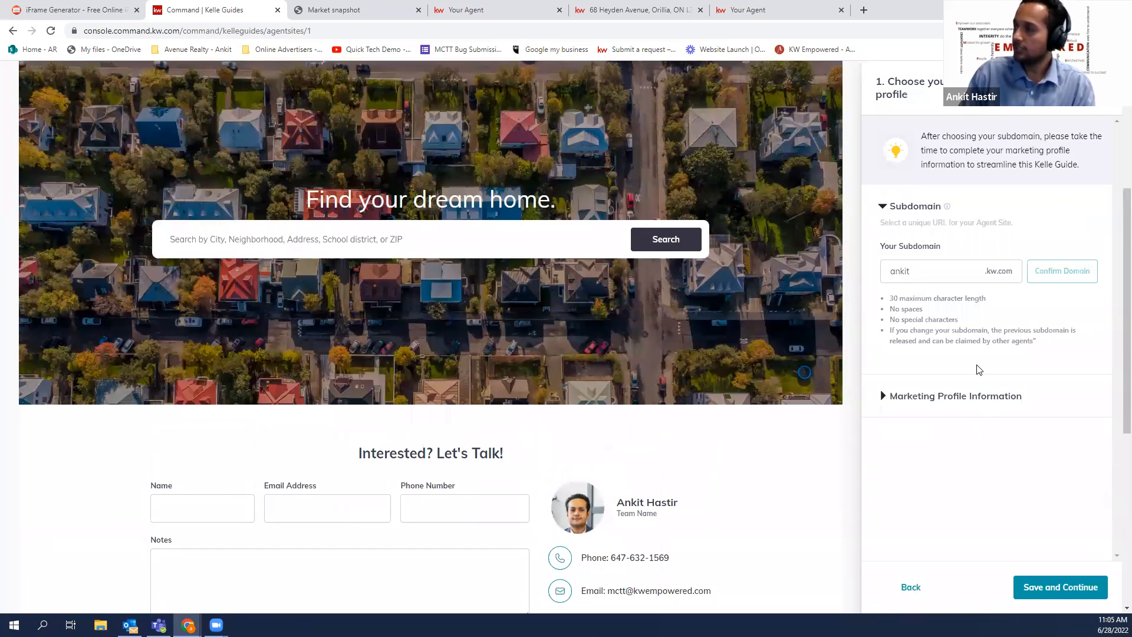
pyautogui.scroll(1, 151, 114)
pyautogui.scroll(4, 169, 236)
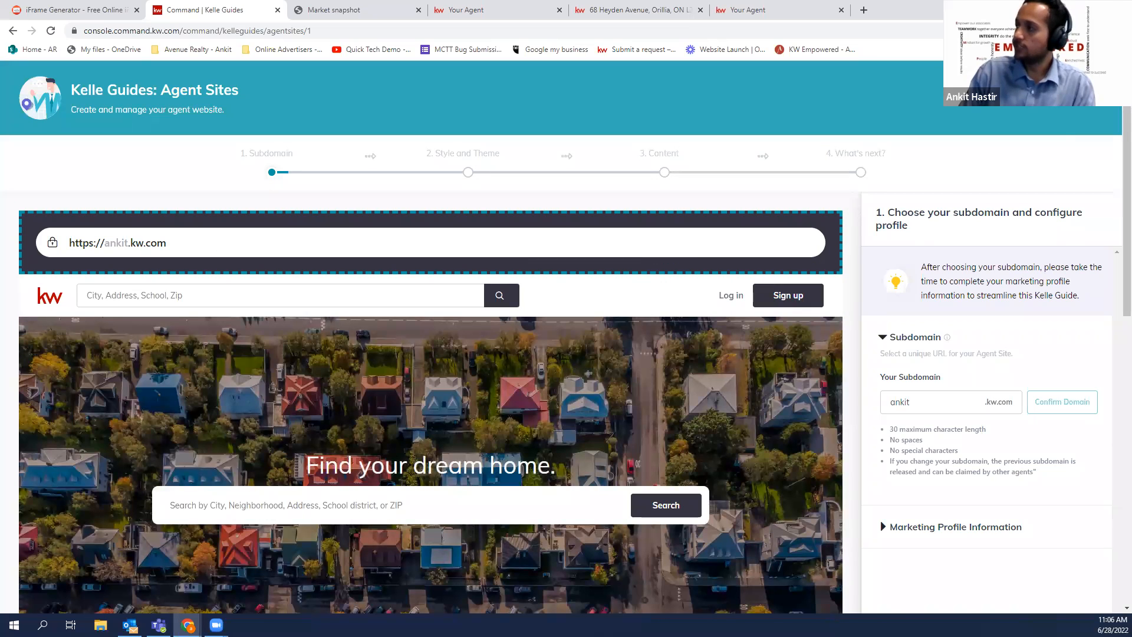
pyautogui.tripleClick(147, 110)
pyautogui.click(1091, 97)
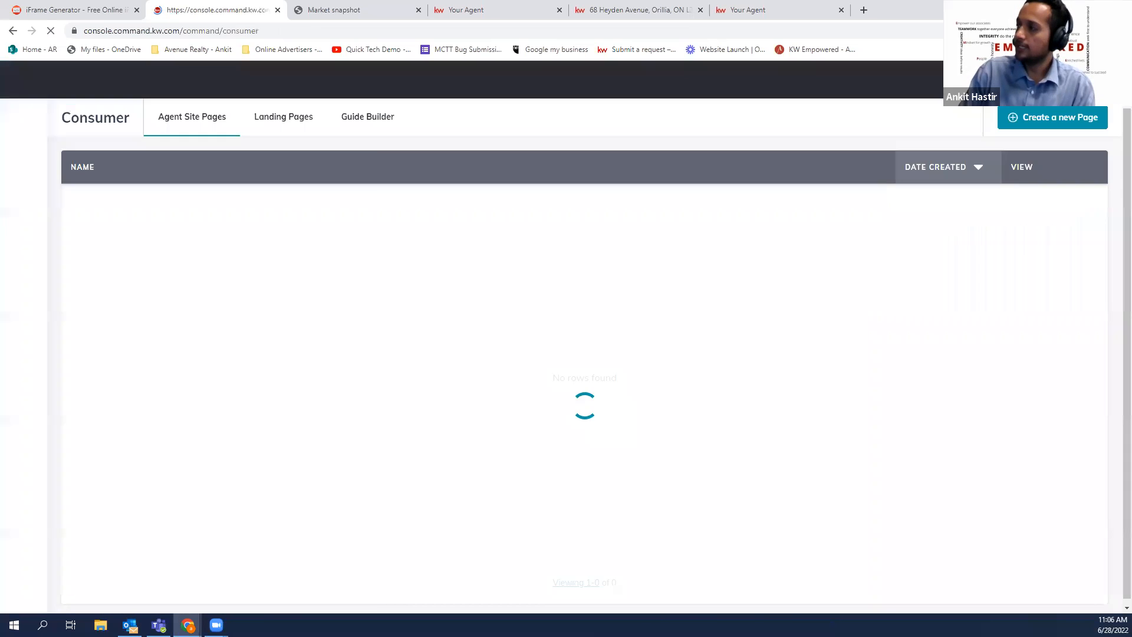